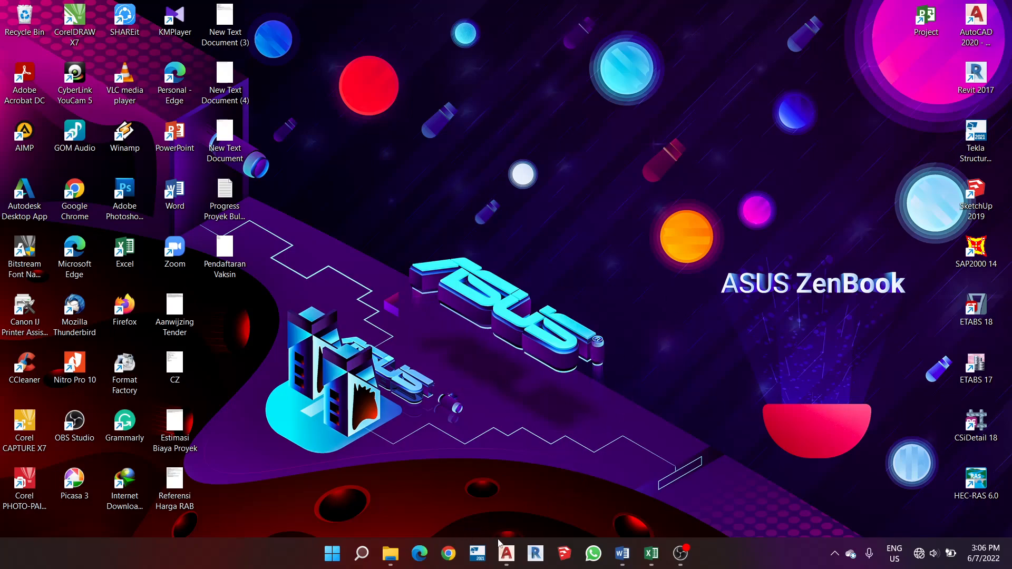
Switch to AutoCAD and examine the road alignment from P 20 to P 38 on the TRASE FANANI contour map
mouse_move(502, 548)
click(564, 488)
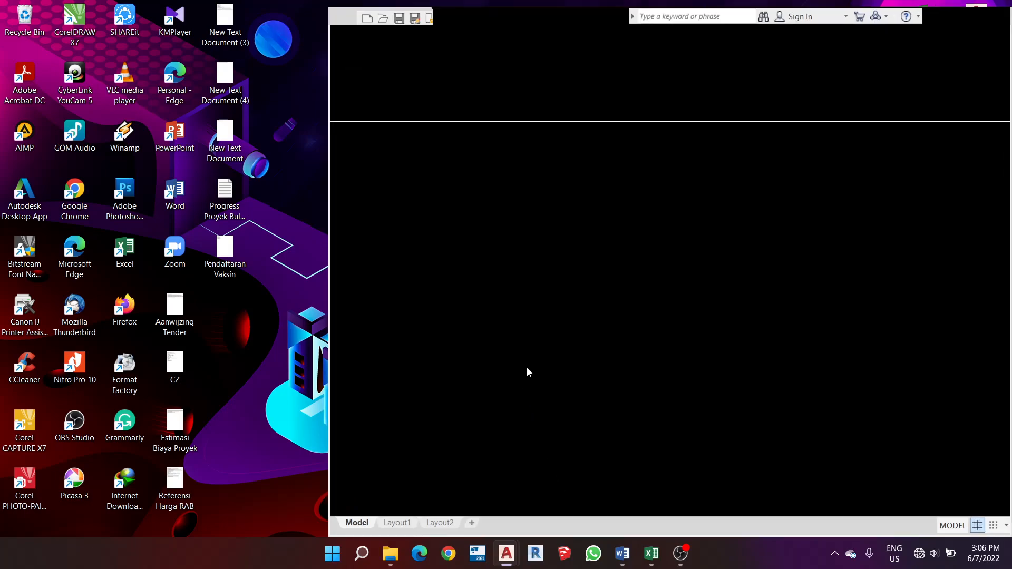
click(987, 16)
scroll(492, 296, down, 6)
scroll(483, 311, up, 4)
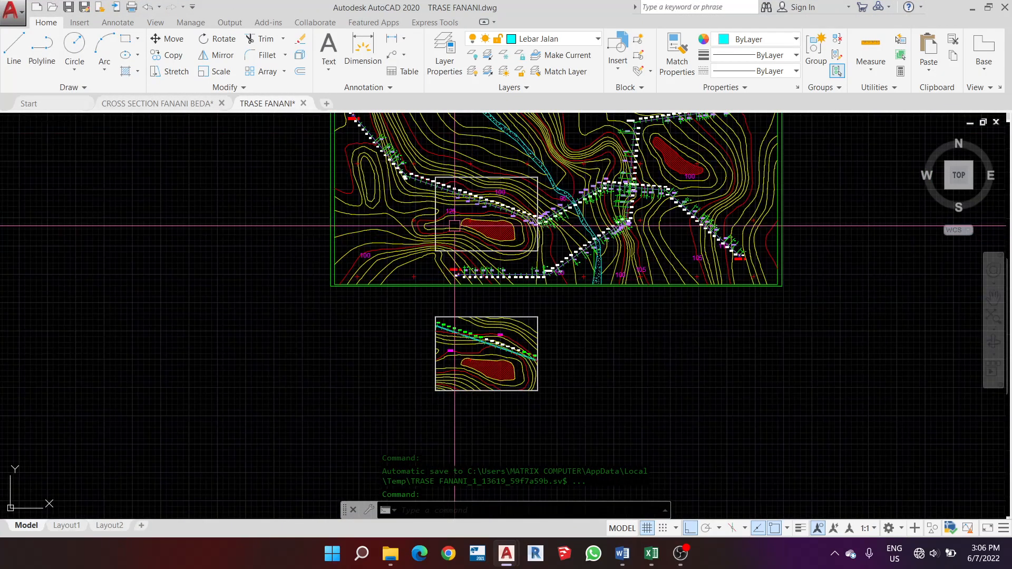
scroll(490, 321, down, 2)
scroll(513, 361, up, 4)
scroll(513, 362, up, 4)
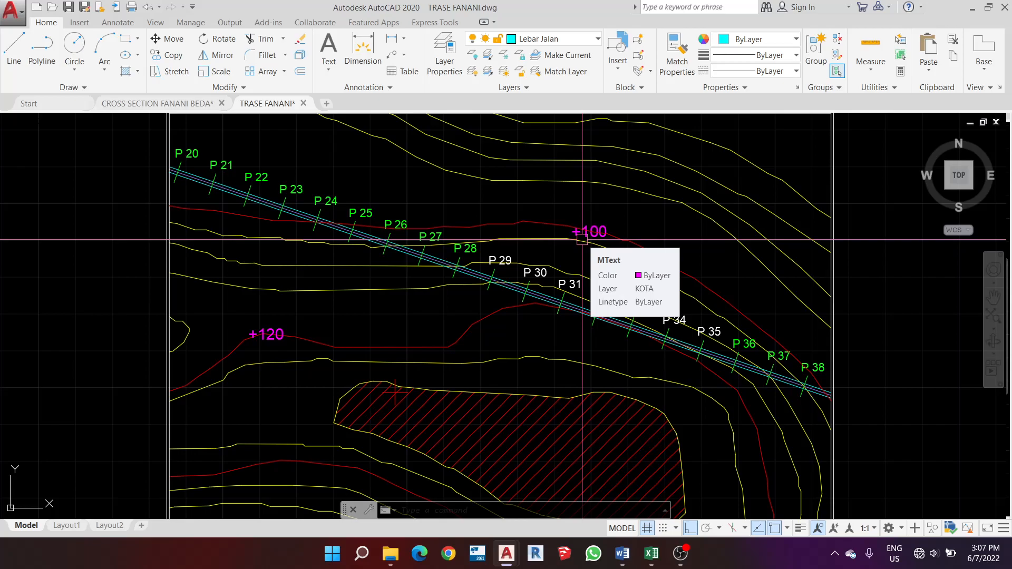
scroll(577, 243, up, 4)
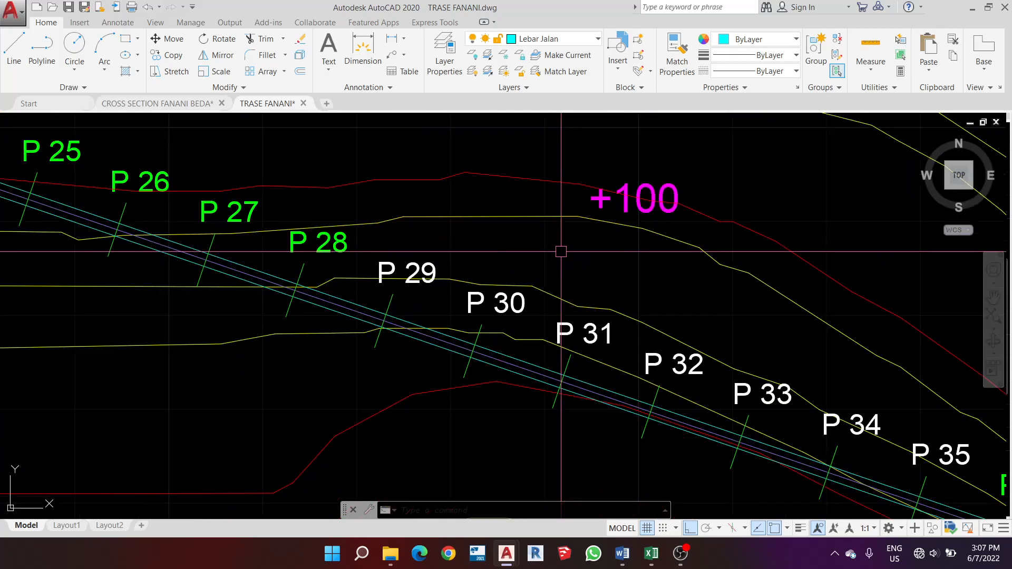
Inspect the contour lines crossing the road between the +100 and +120 main contours
scroll(593, 206, down, 2)
click(591, 196)
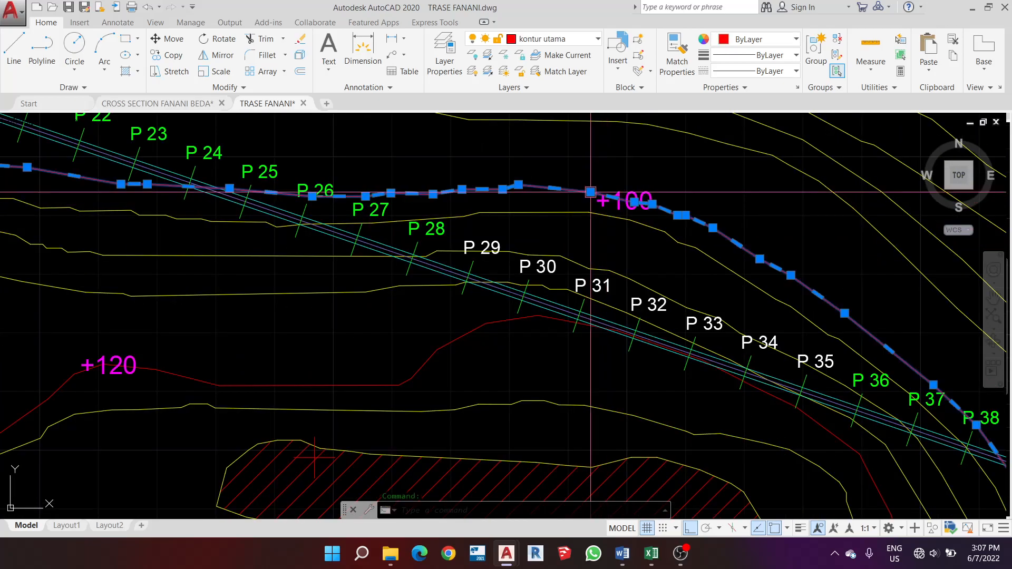
key(Escape)
click(574, 200)
click(569, 216)
scroll(573, 204, down, 2)
key(Escape)
scroll(300, 316, up, 2)
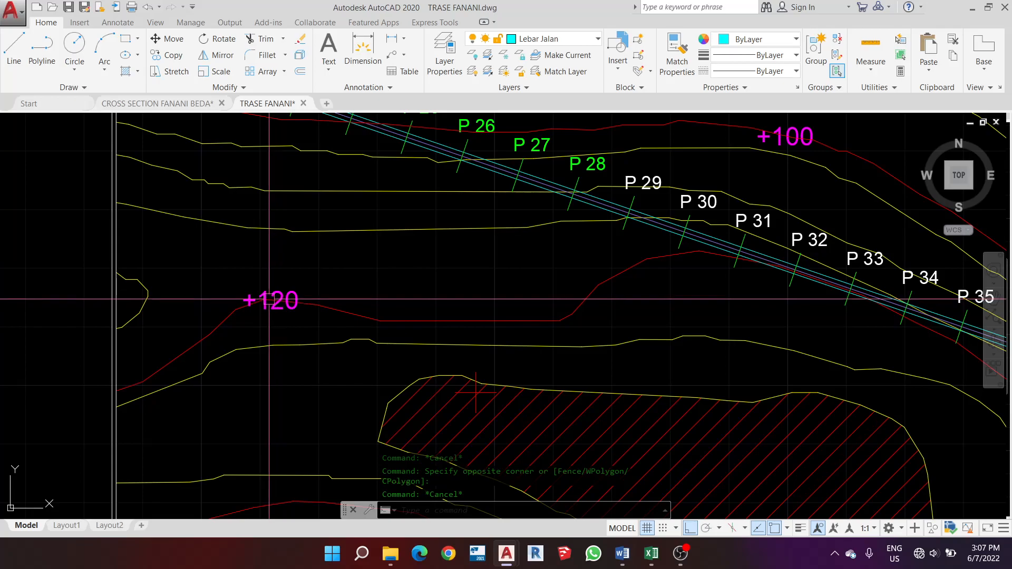
scroll(271, 310, down, 4)
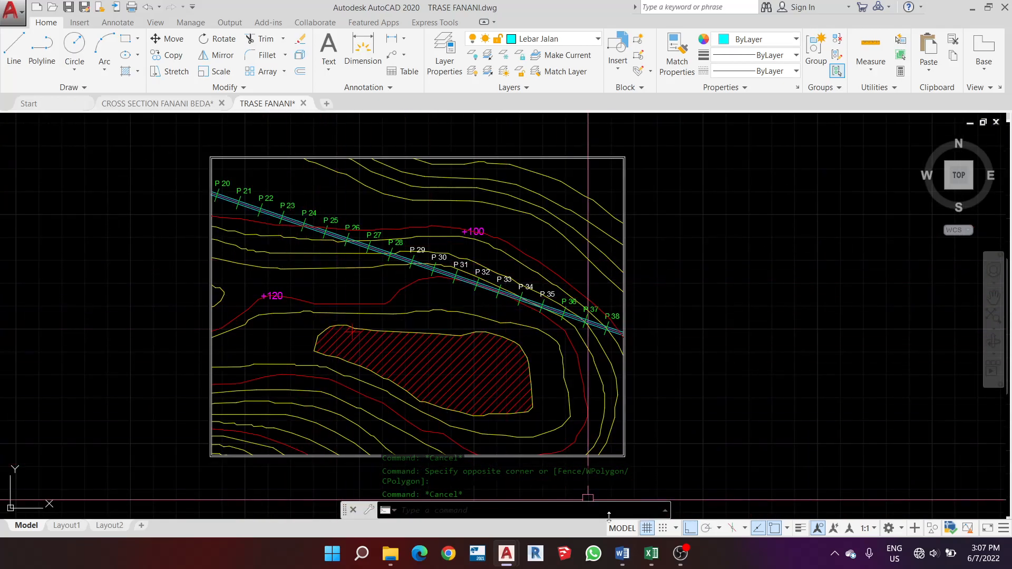
Switch to Excel and consult the TABEL PPGJR road requirements on the SYARAT sheet
click(652, 553)
click(621, 407)
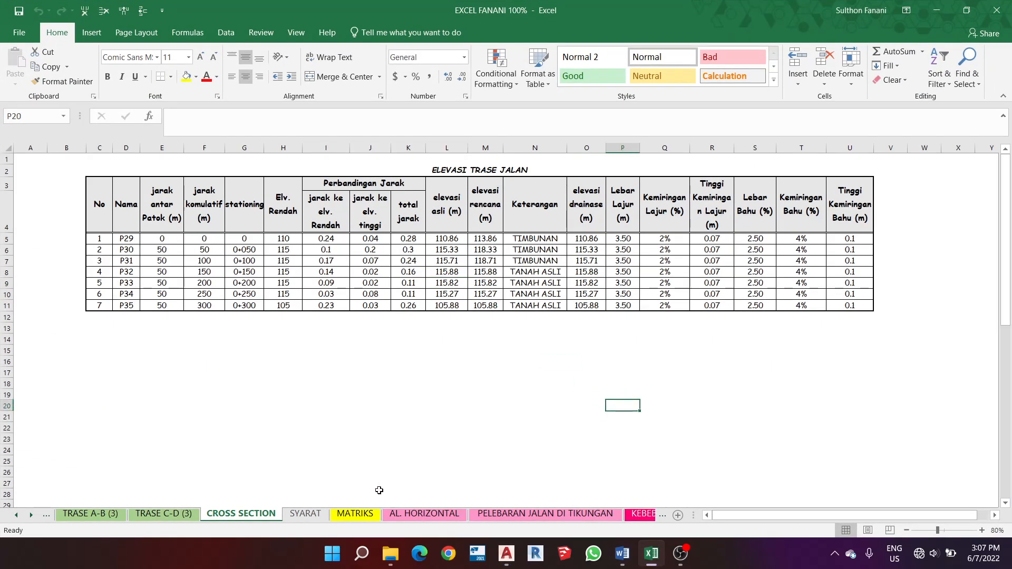
click(304, 514)
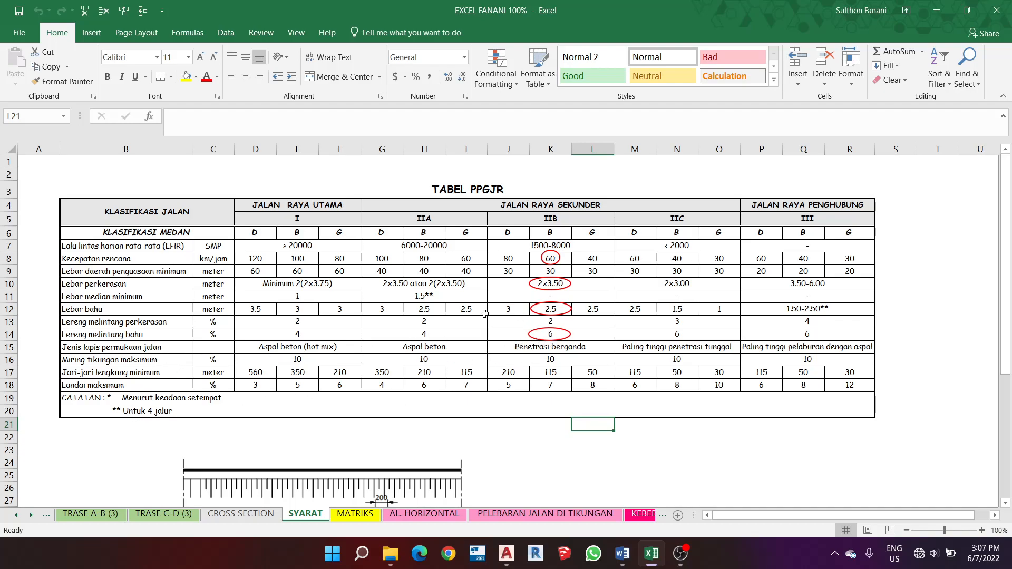
Review the ELEVASI TRASE JALAN table on the CROSS SECTION sheet, checking its distances, original-elevation formulas and lane data
click(241, 514)
click(409, 338)
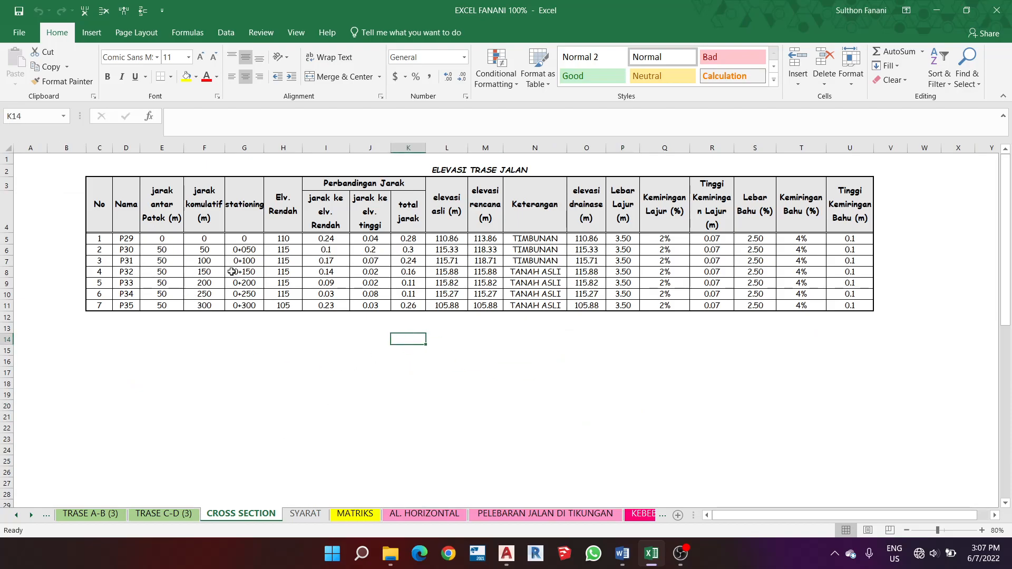
click(245, 261)
click(284, 251)
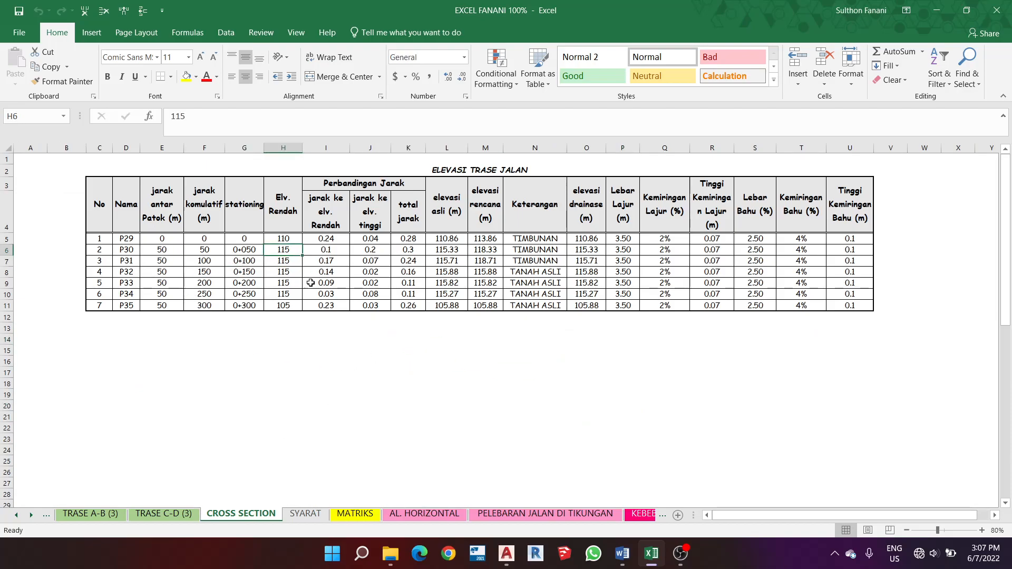
click(442, 251)
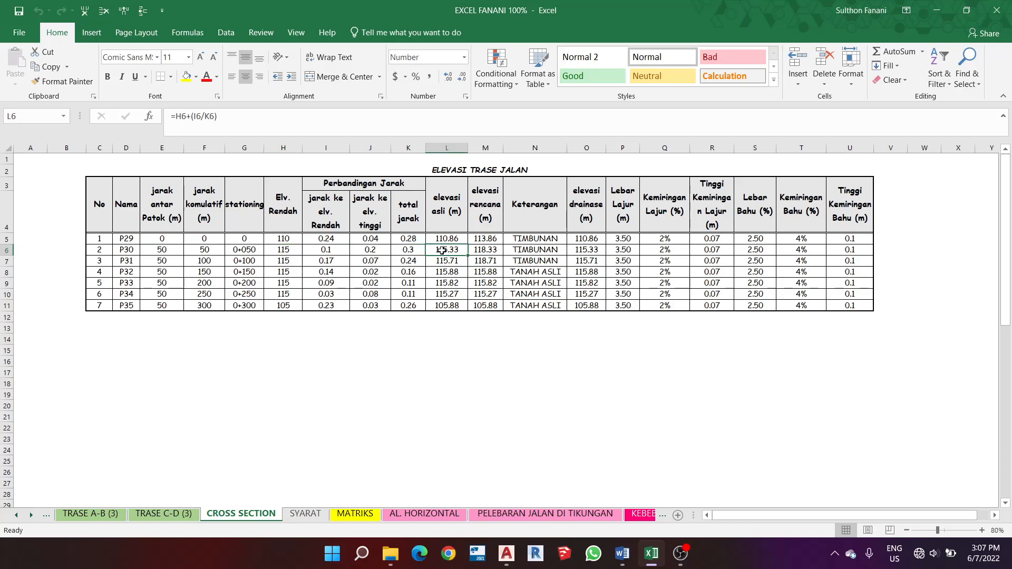
click(323, 273)
click(370, 269)
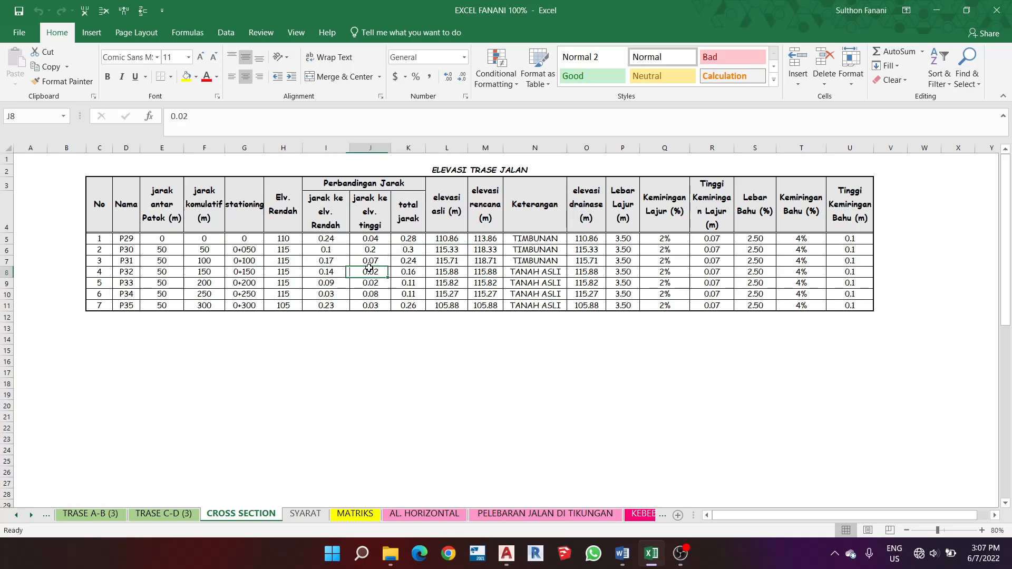
click(415, 272)
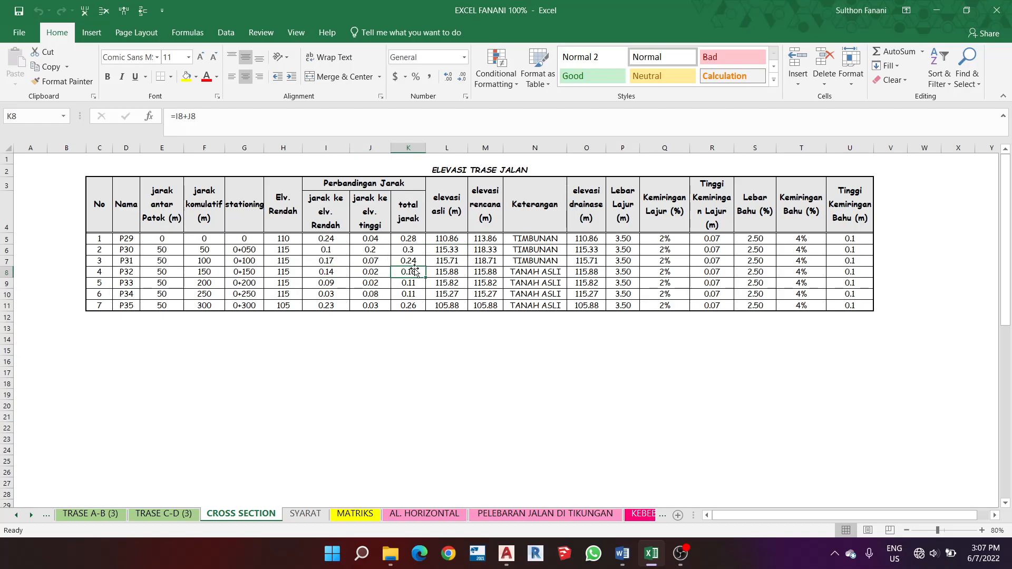
click(441, 262)
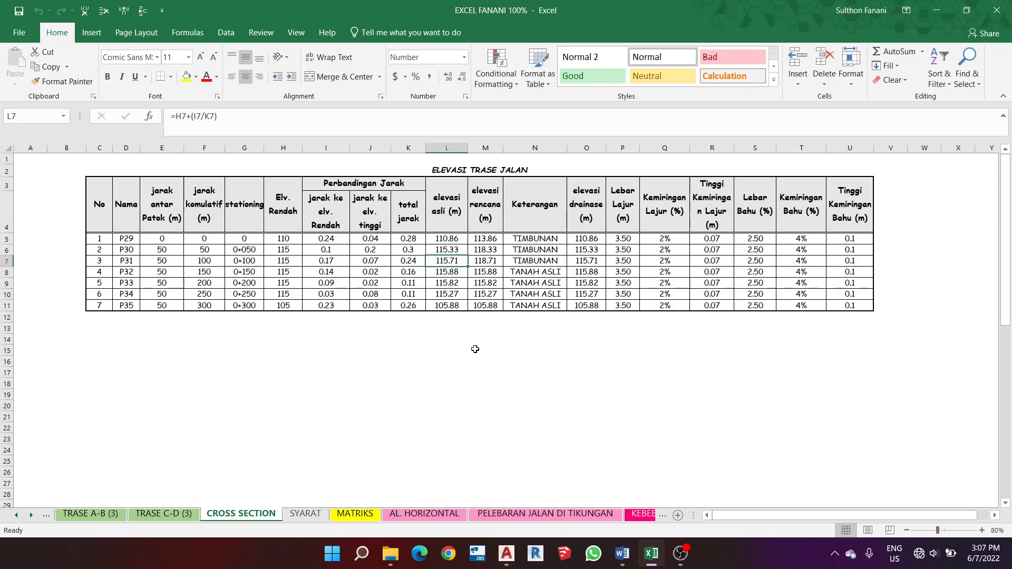
click(546, 340)
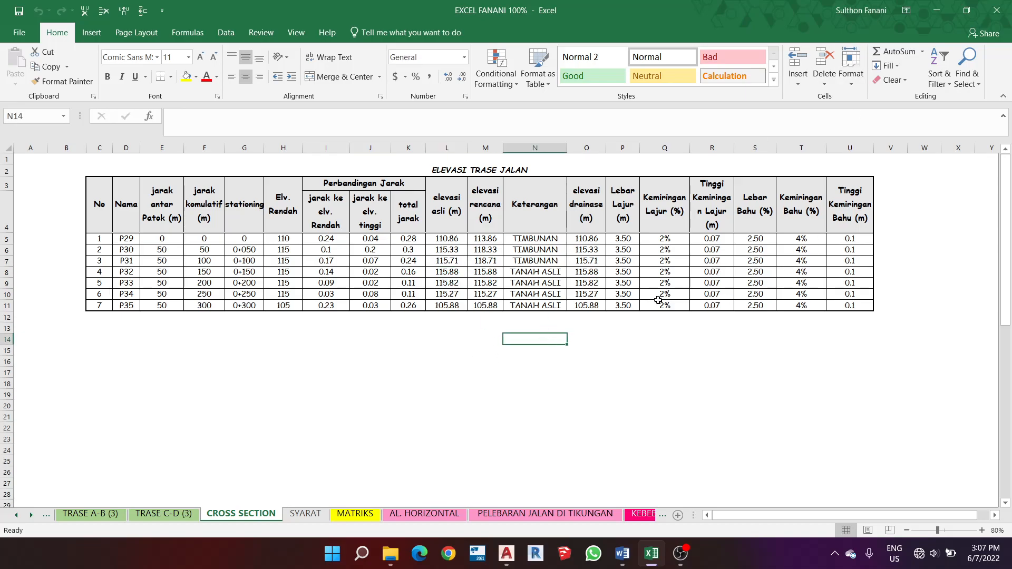
click(610, 288)
Set the shoulder slope (Kemiringan Bahu) of P29 to 6%
click(802, 239)
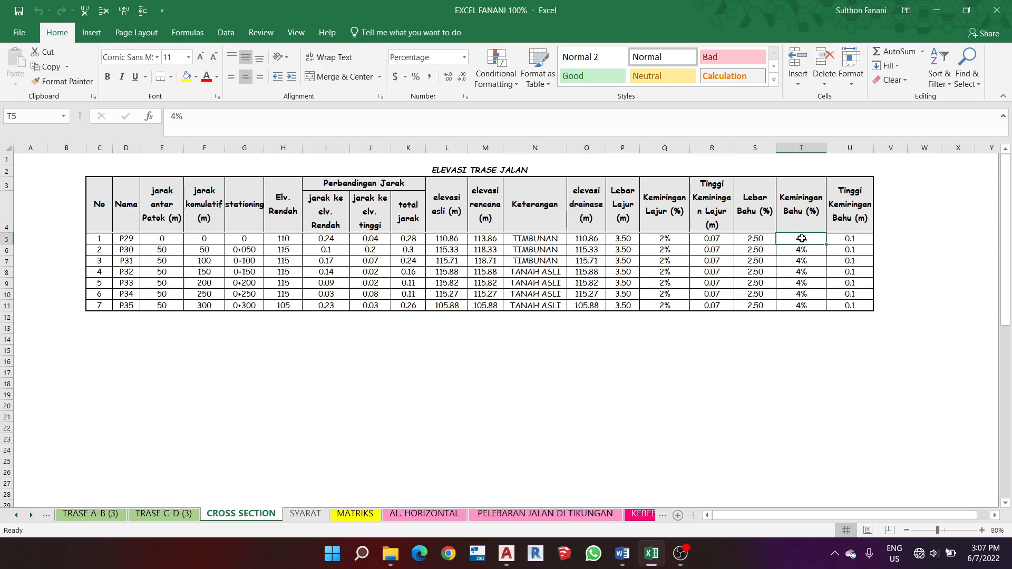
double_click(201, 114)
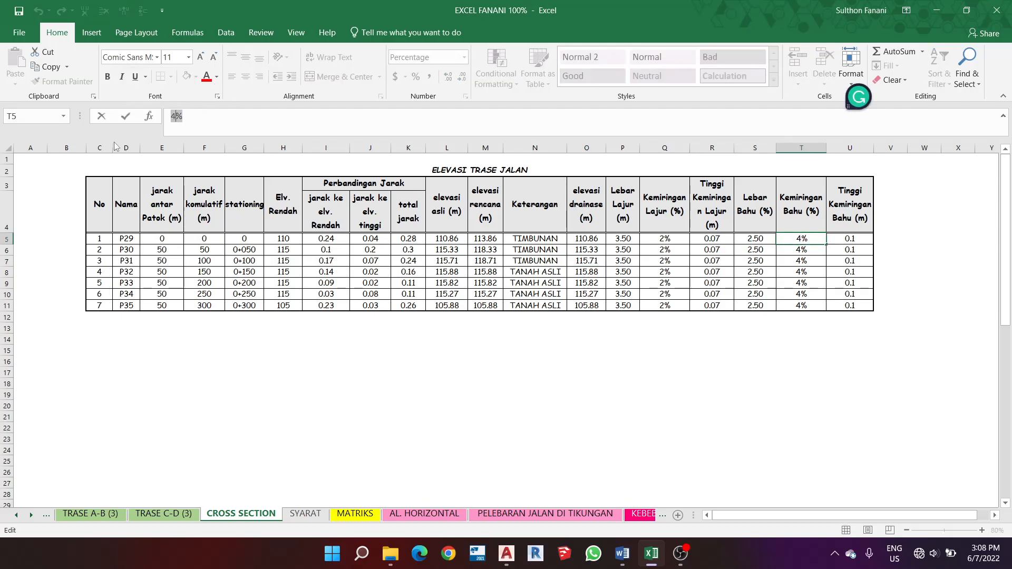
text(6%)
key(Return)
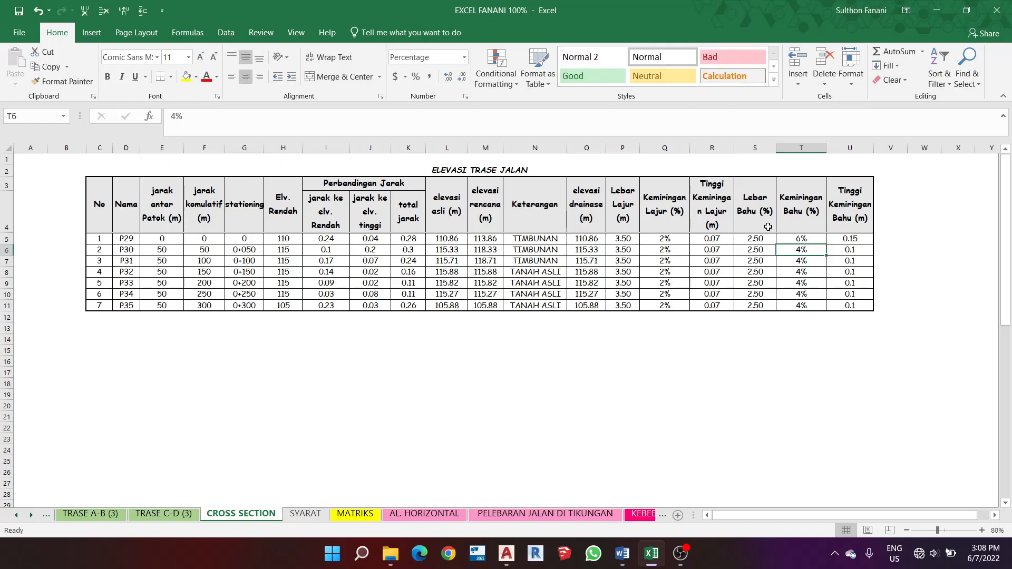
Fill the 6% shoulder slope down the Kemiringan Bahu column for P30 through P35
click(800, 237)
drag(827, 243, 794, 294)
click(773, 336)
click(794, 342)
click(750, 268)
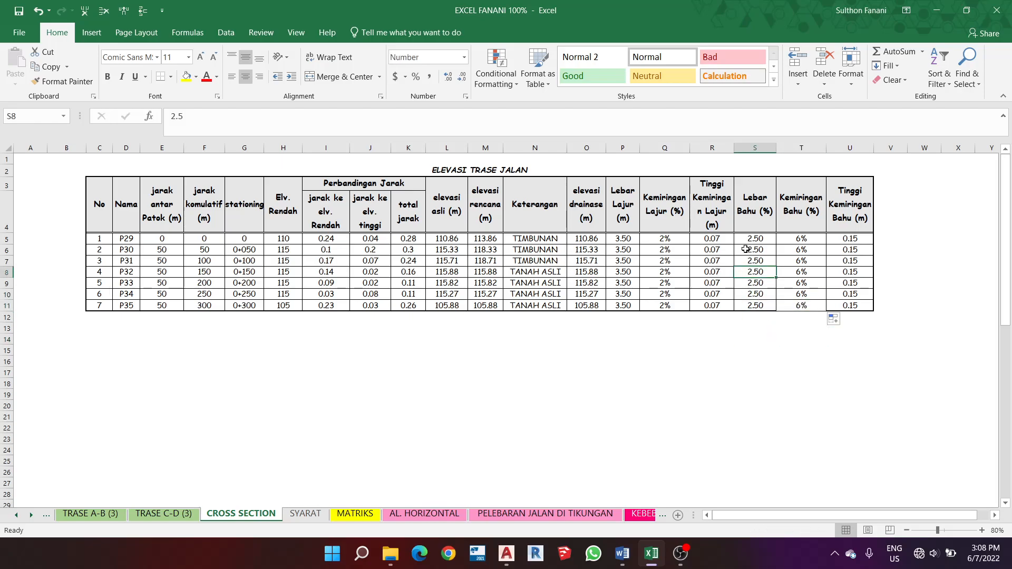
click(614, 264)
click(521, 329)
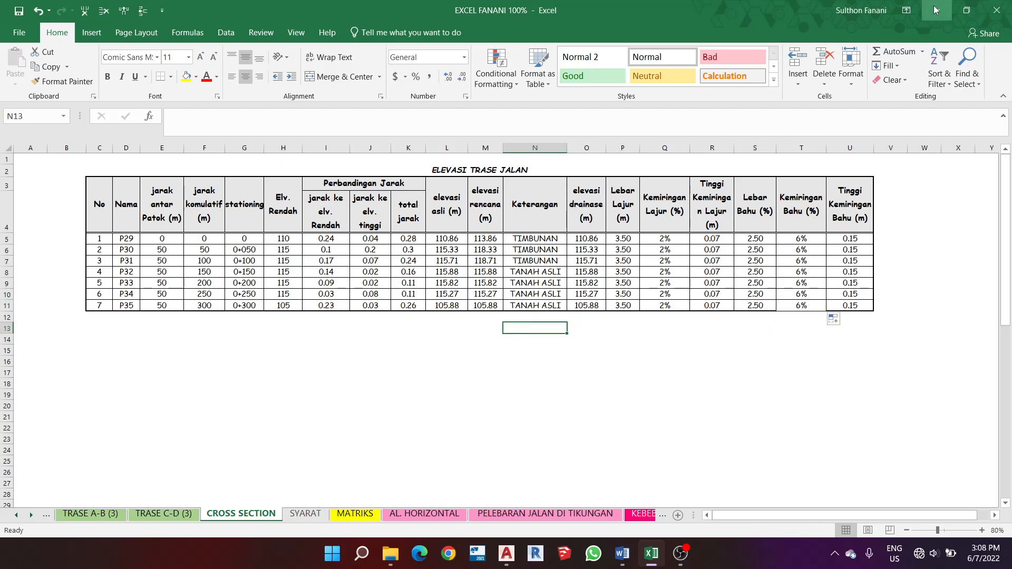
Switch to the Word procedure document and highlight item 1, "Membuat Alat Bantu Ukur Untuk Elevasi"
click(946, 5)
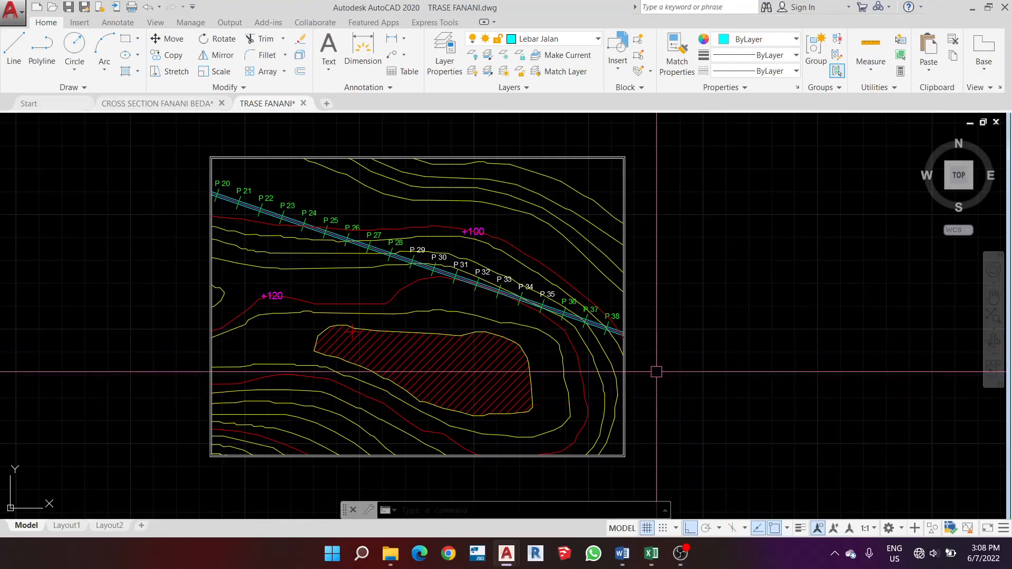
click(623, 553)
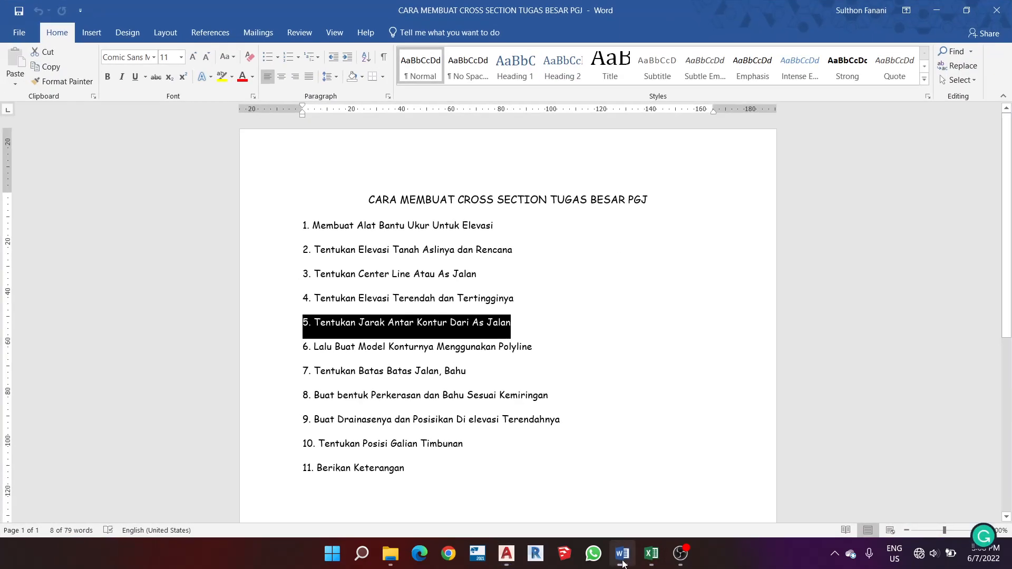
click(552, 277)
drag(304, 225, 494, 226)
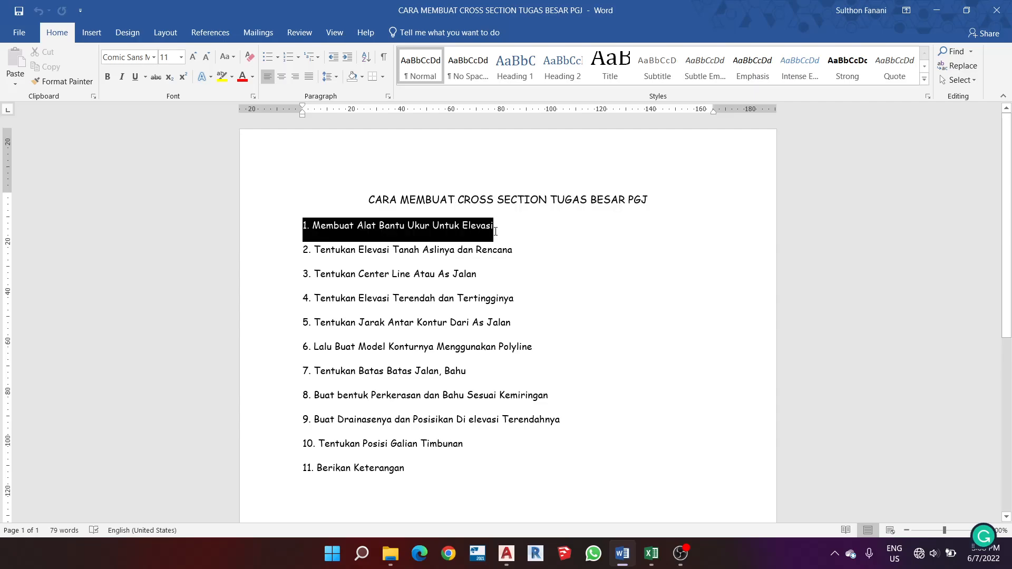
Return to AutoCAD and examine the 113 to 120 elevation ruler of section P 33 in the CROSS SECTION FANANI BEDA drawing
click(936, 8)
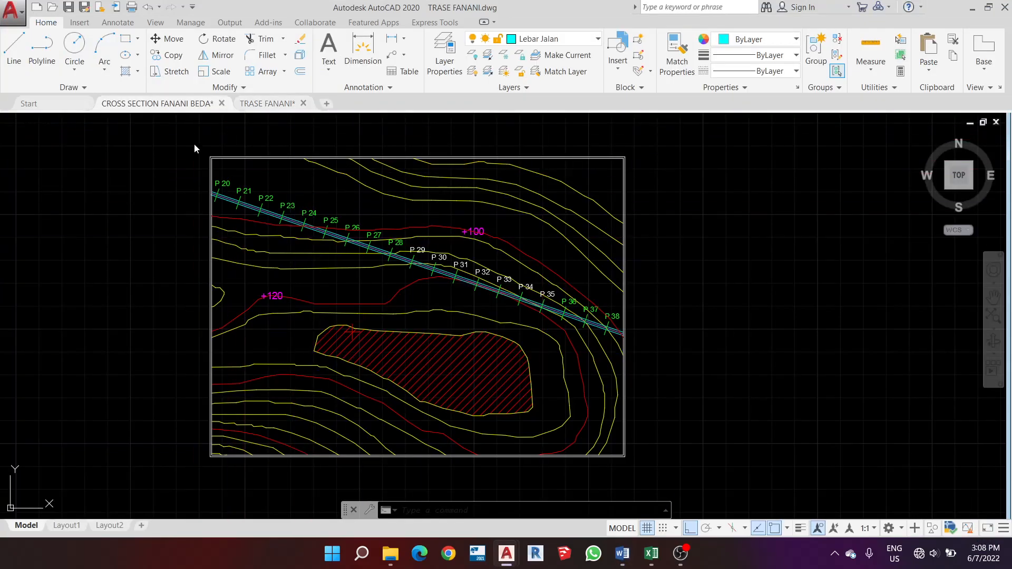
click(157, 104)
scroll(274, 206, down, 2)
scroll(274, 205, up, 5)
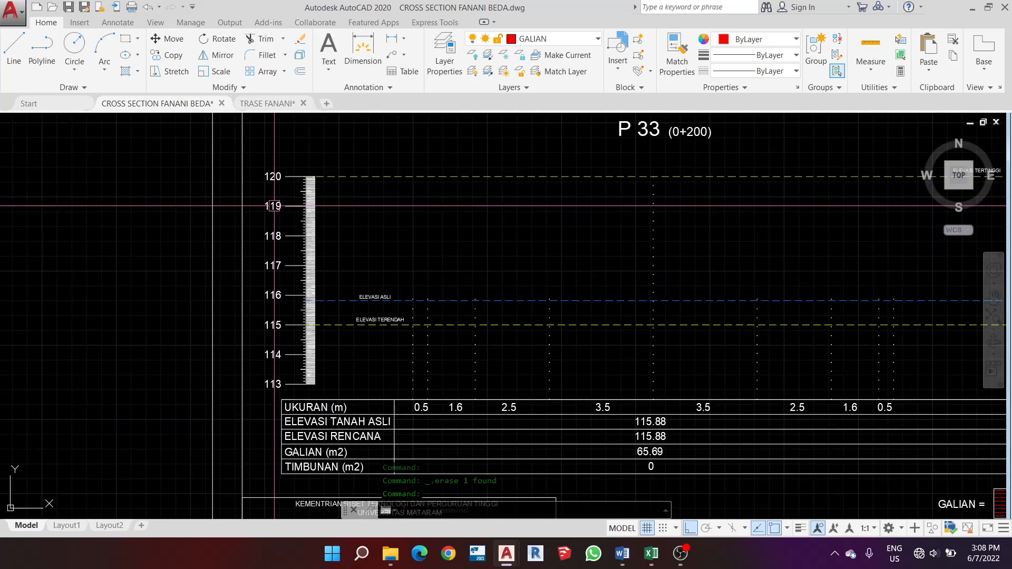
click(253, 156)
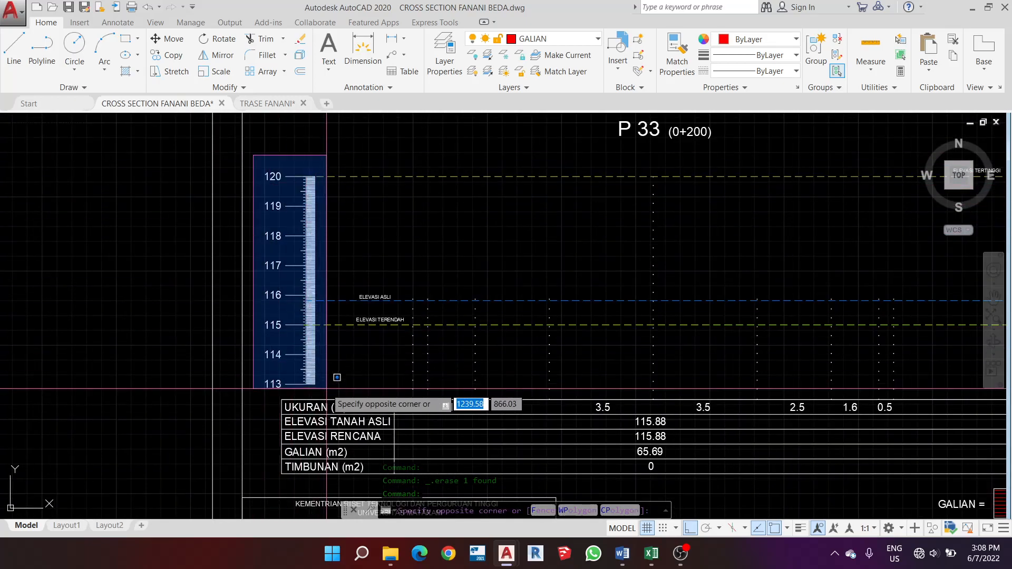
key(Escape)
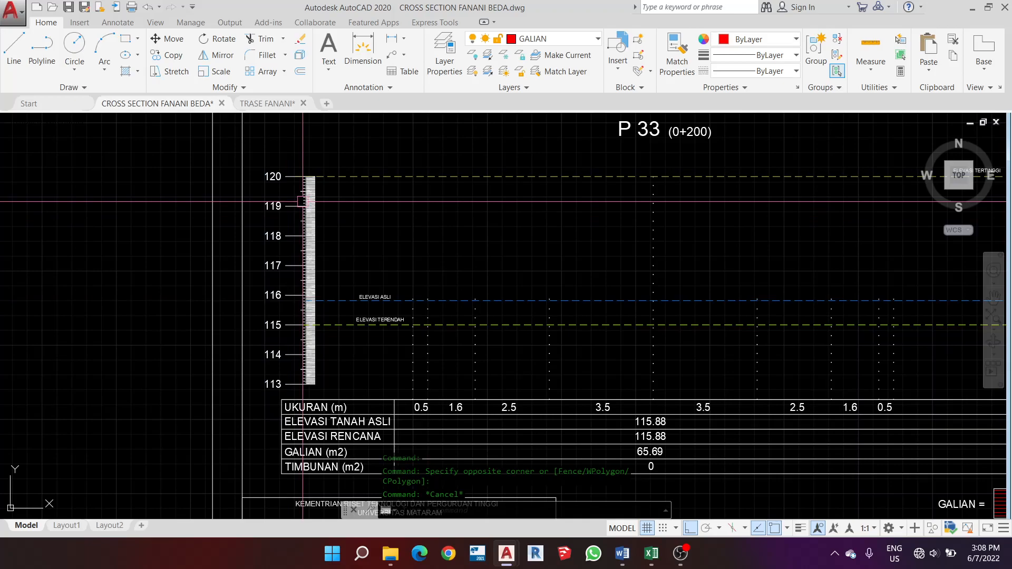
scroll(293, 218, down, 3)
scroll(293, 218, up, 3)
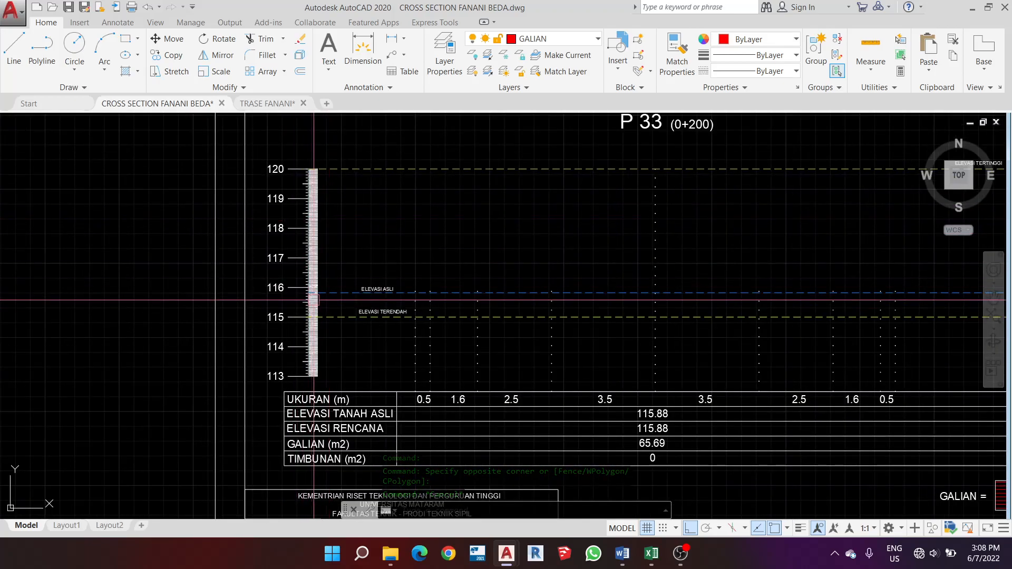
scroll(312, 302, down, 2)
scroll(313, 294, up, 2)
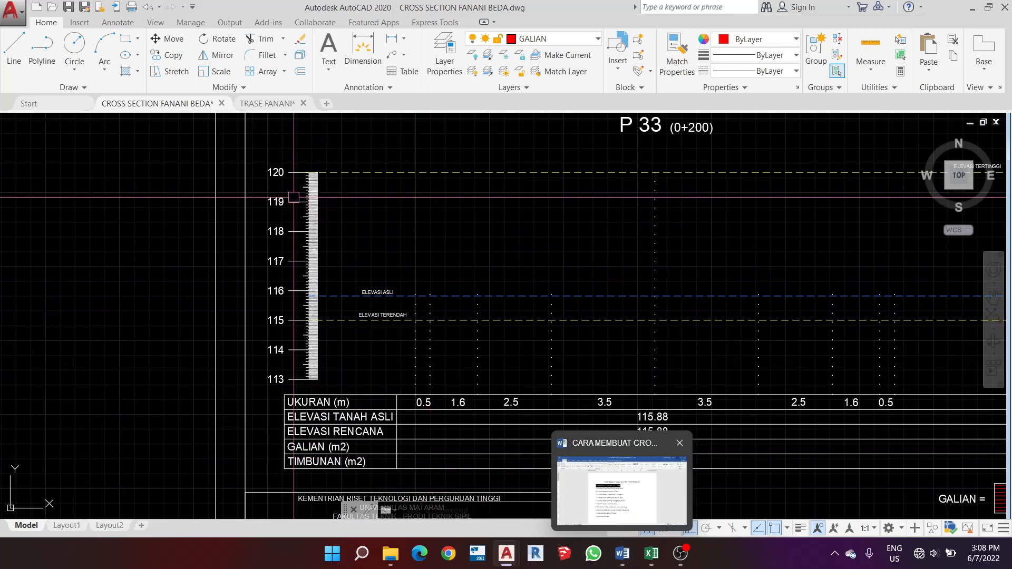
scroll(350, 253, down, 2)
scroll(511, 177, up, 2)
Locate station P 33 on the TRASE FANANI map and return to the CROSS SECTION FANANI BEDA drawing
click(242, 103)
scroll(485, 291, up, 5)
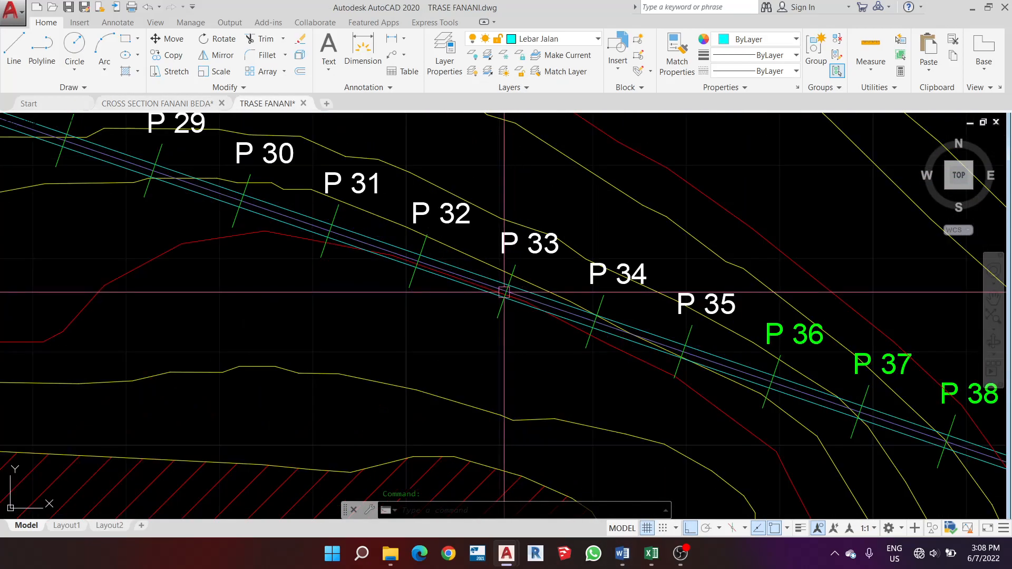
click(157, 104)
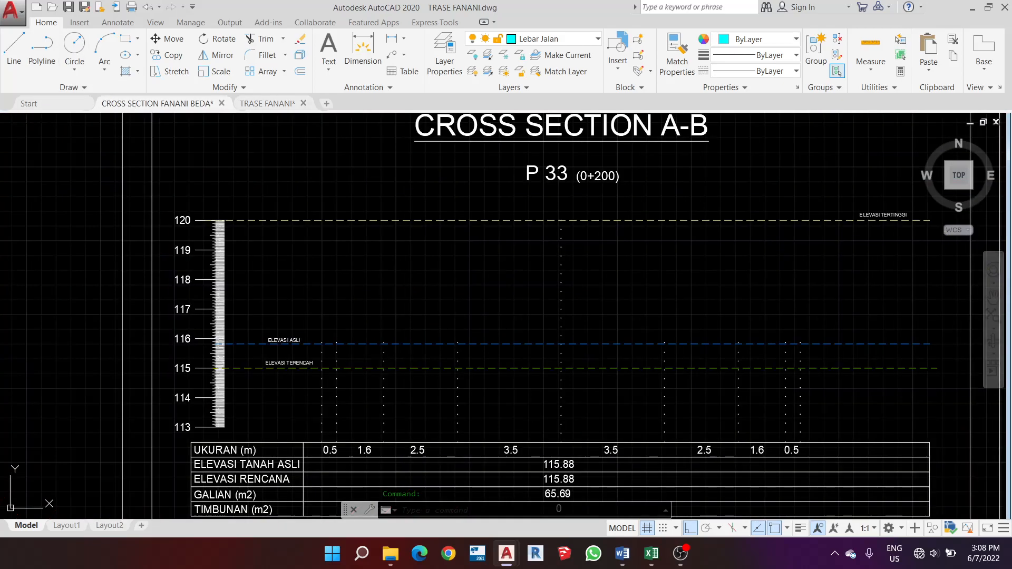
Switch to the Excel elevation table and select the entire row of P33 to read its data
click(652, 553)
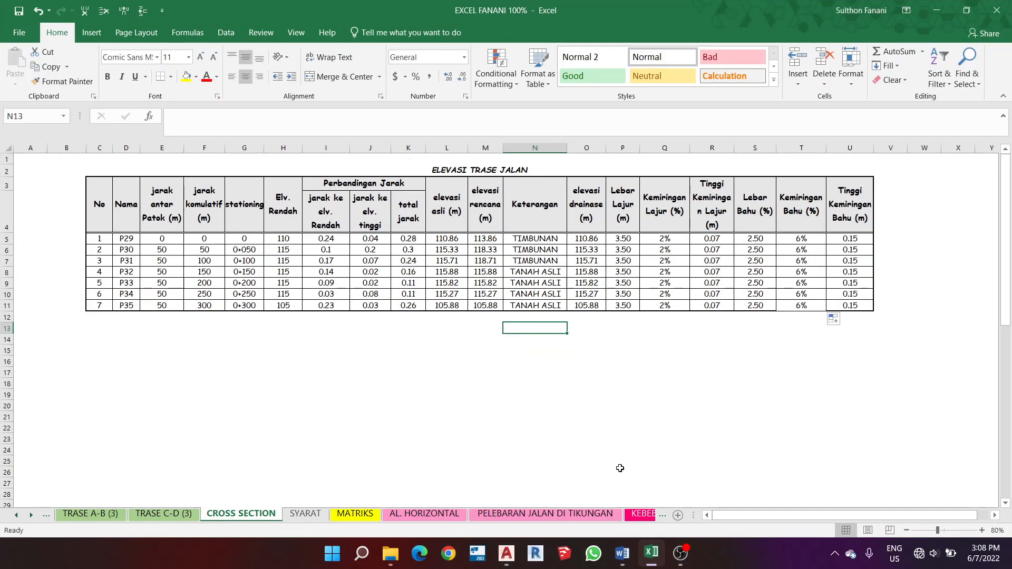
click(631, 319)
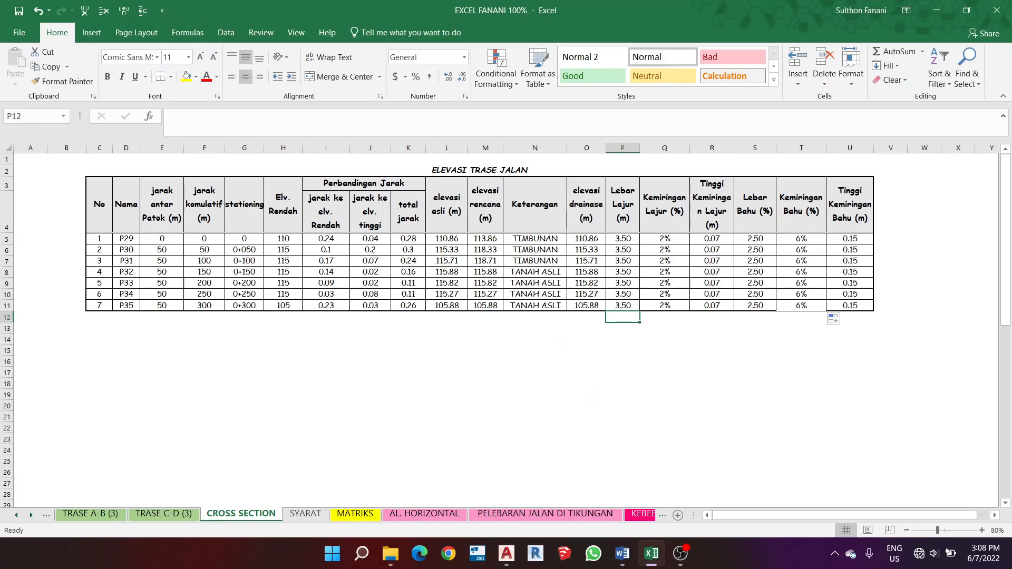
click(8, 283)
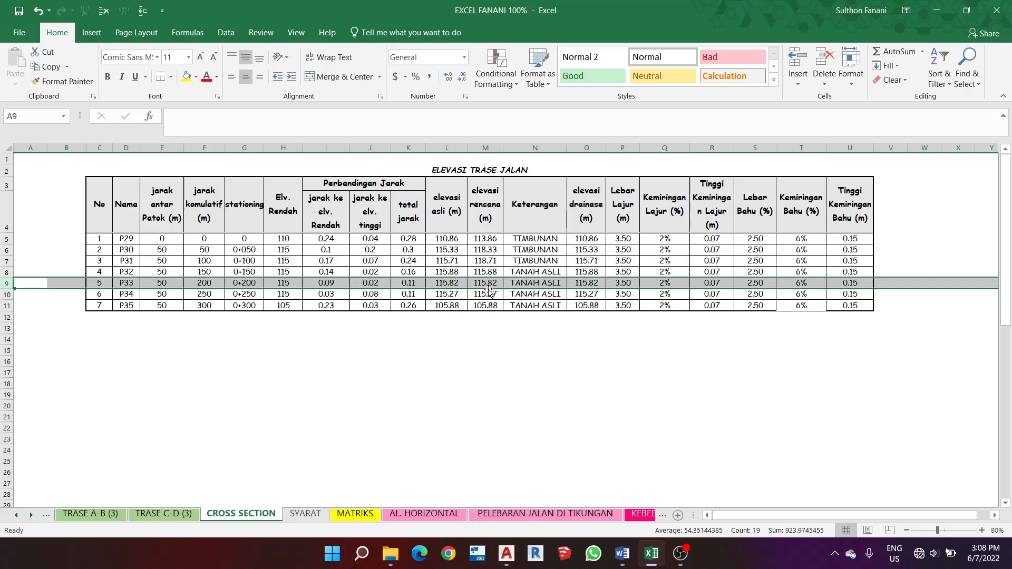
Compare the original ground elevation (elevasi asli) and the design elevation (elevasi rencana) of P33 in the Excel table
click(467, 328)
click(485, 283)
click(448, 281)
click(501, 283)
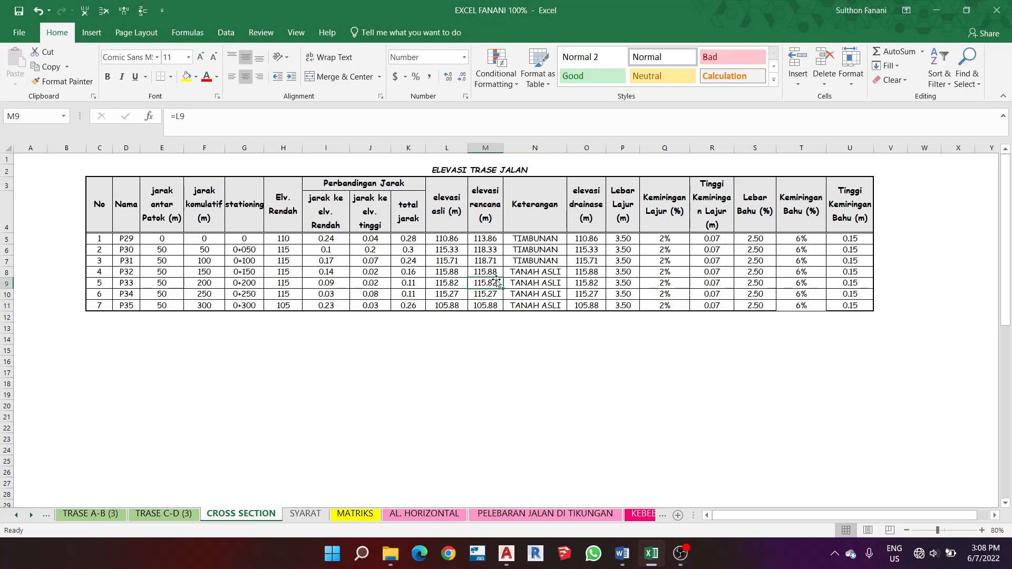
Return to the AutoCAD cross section drawing and view the ELEVASI ASLI line beside the elevation ruler of P 33
click(936, 10)
middle_drag(337, 387, 335, 325)
scroll(335, 325, up, 2)
drag(335, 325, 306, 276)
key(Escape)
click(420, 267)
click(295, 226)
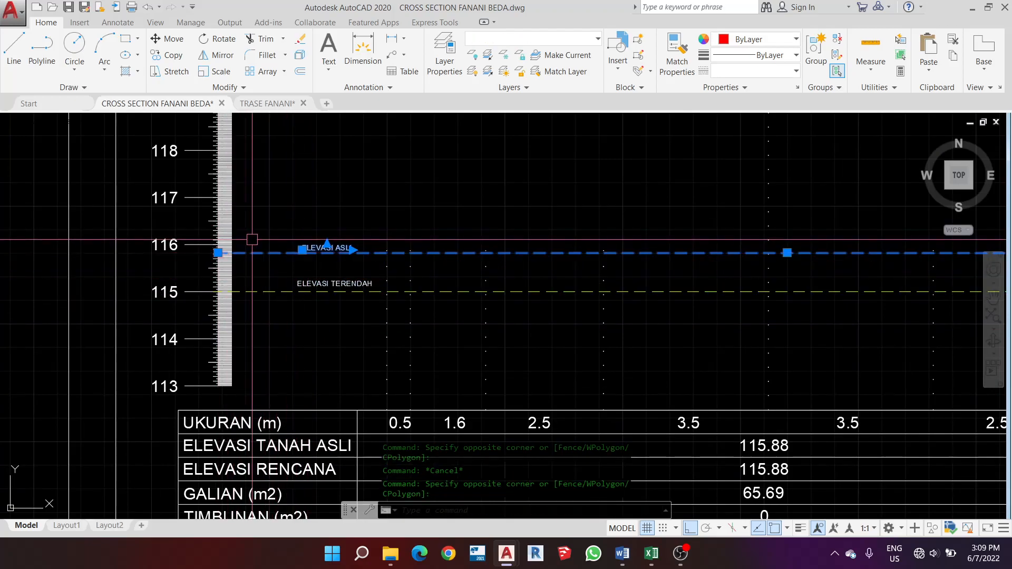
text(m)
key(Return)
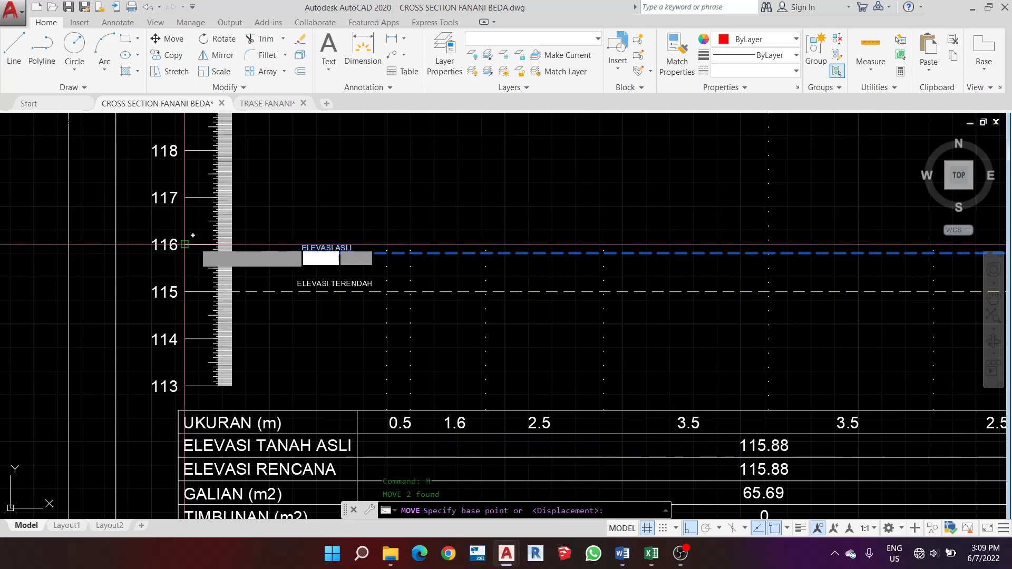
scroll(211, 246, up, 4)
scroll(193, 360, up, 2)
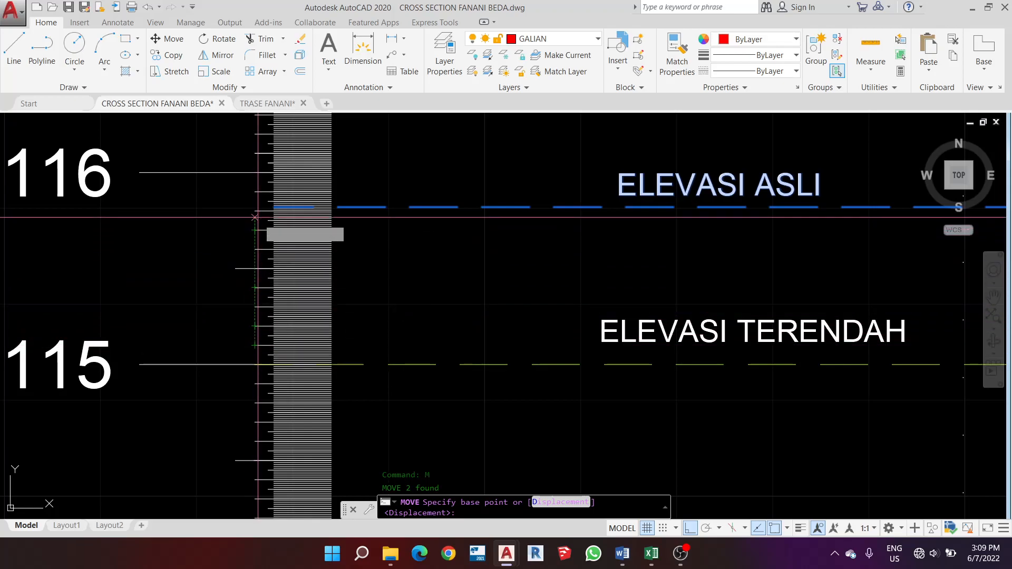
scroll(264, 222, up, 6)
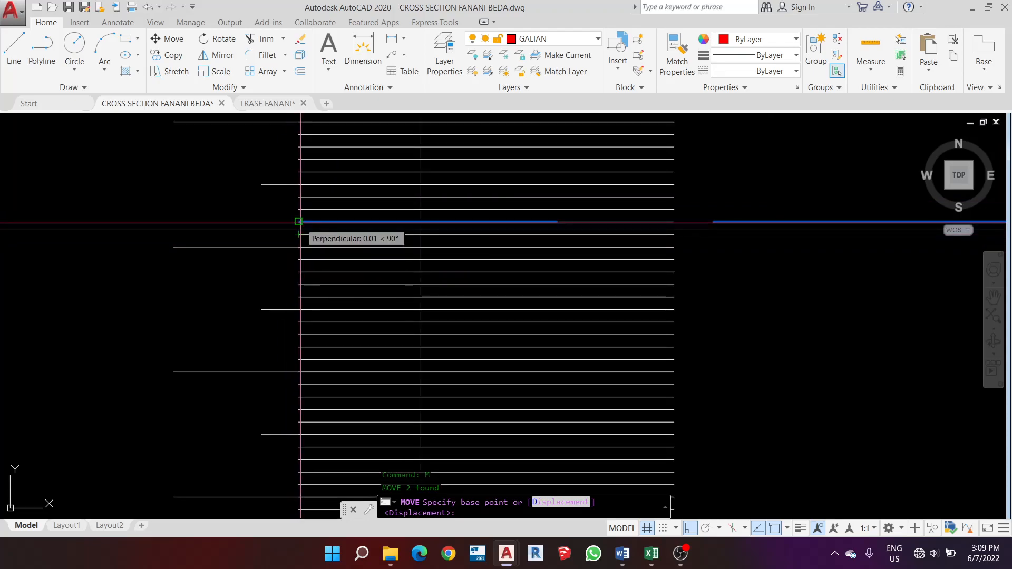
scroll(290, 227, up, 5)
key(Escape)
Inspect the ELEVASI ASLI line with its label against the ruler and view the whole P 33 section
click(502, 180)
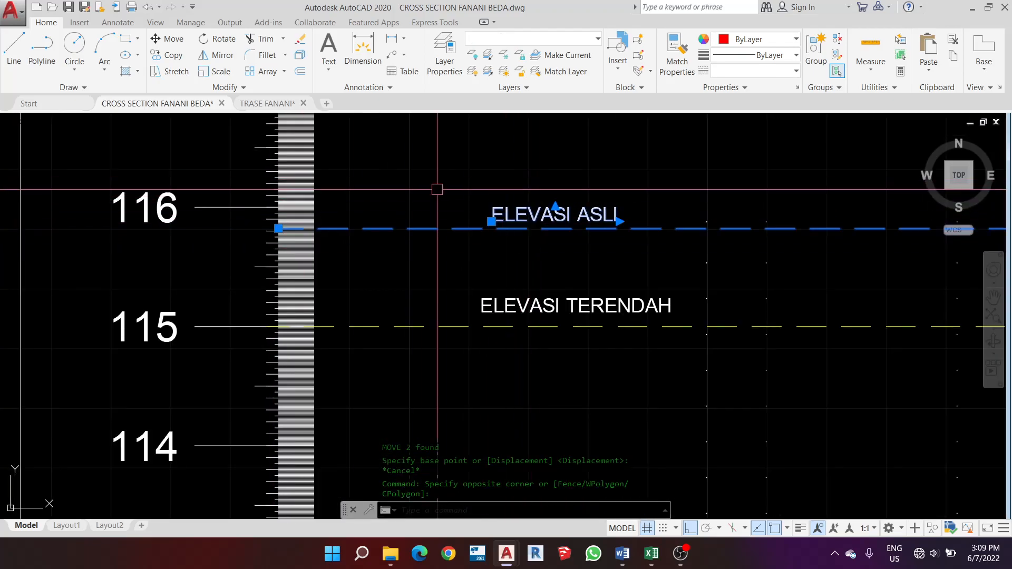
key(Escape)
scroll(475, 211, down, 8)
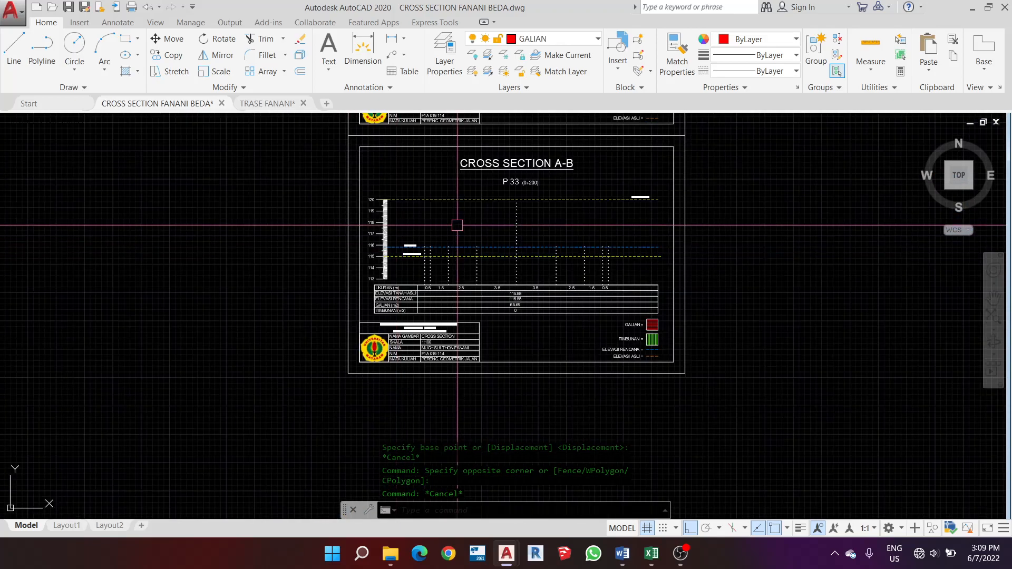
scroll(506, 234, up, 4)
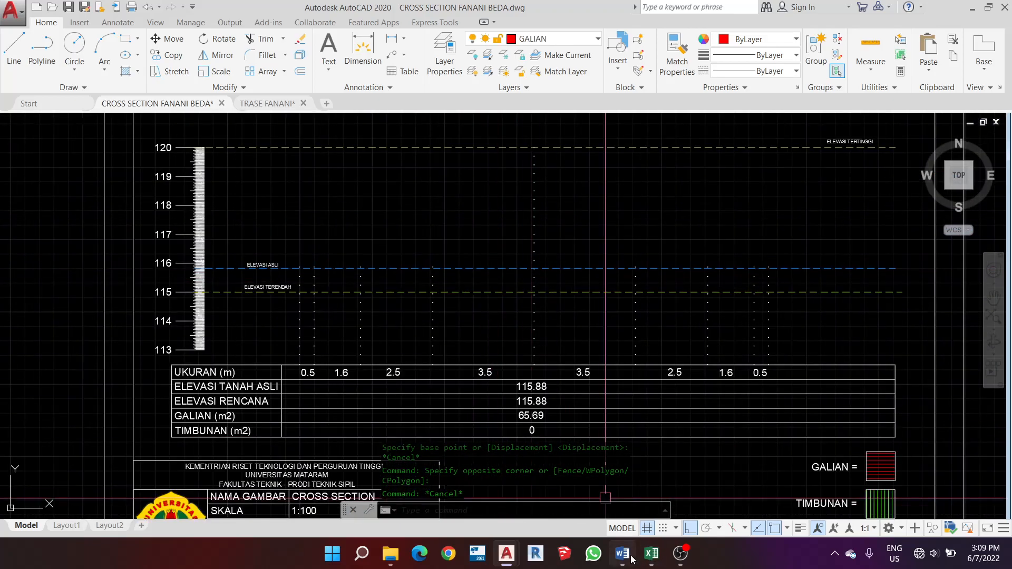
Switch to the Word procedure to read item 2, "Tentukan Elevasi Tanah Aslinya dan Rencana", and return to AutoCAD
click(631, 556)
click(620, 333)
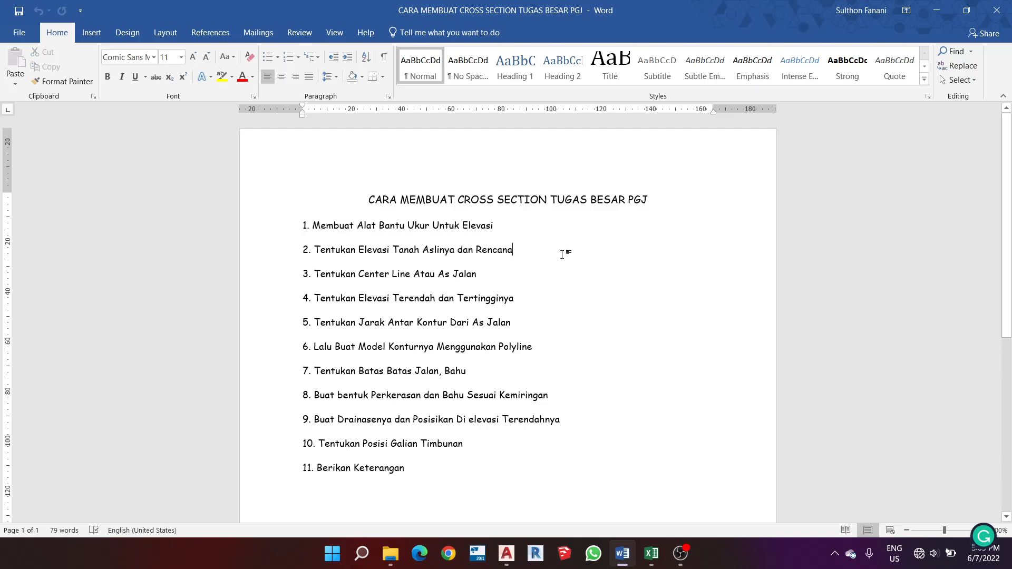
click(937, 10)
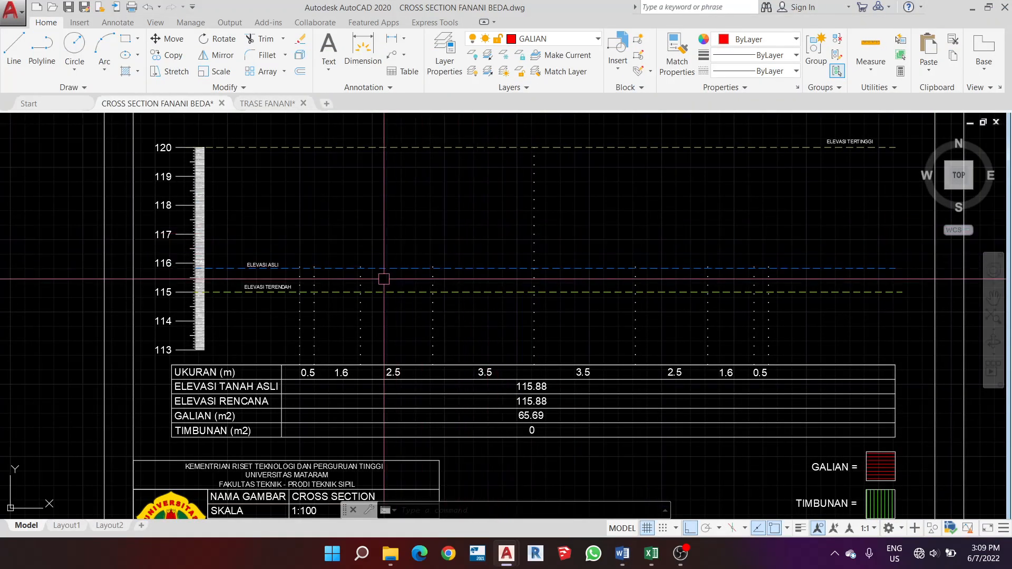
Examine the ELEVASI ASLI line and its label in section P 33, leaving nothing selected
scroll(278, 271, up, 2)
click(289, 288)
click(223, 241)
key(Escape)
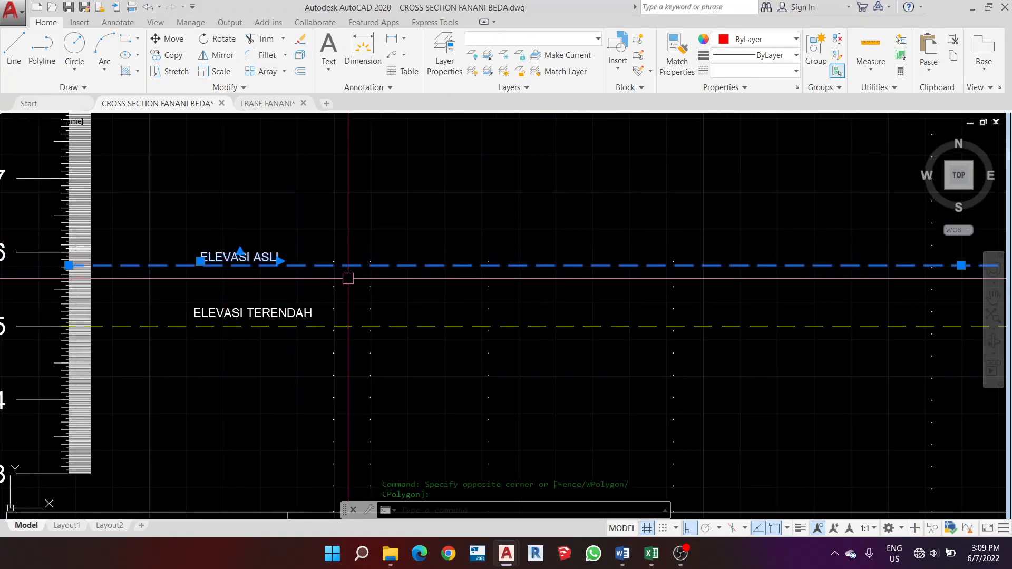
scroll(271, 270, down, 4)
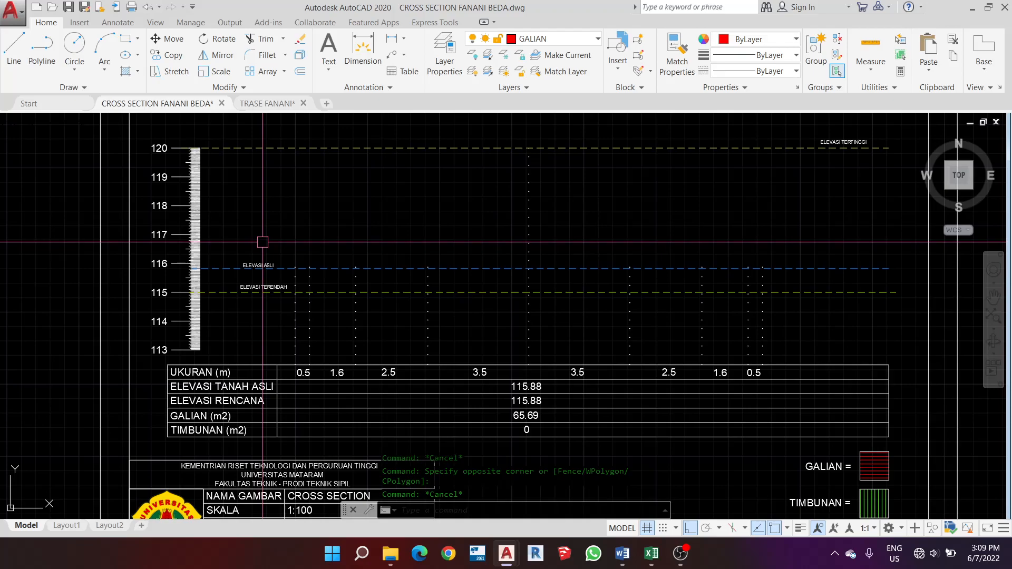
scroll(270, 275, up, 2)
click(273, 276)
click(219, 220)
key(Escape)
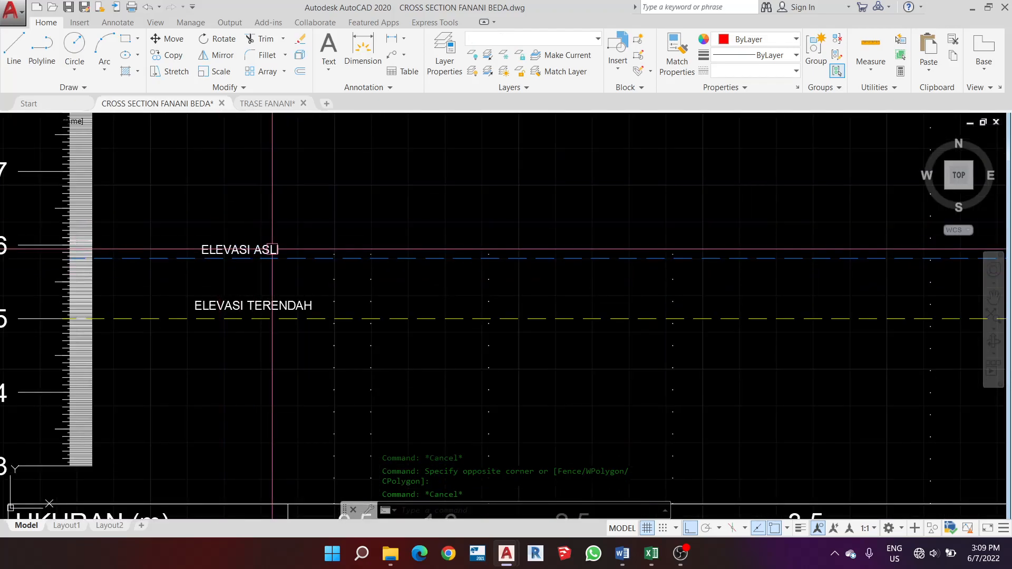
scroll(271, 254, down, 3)
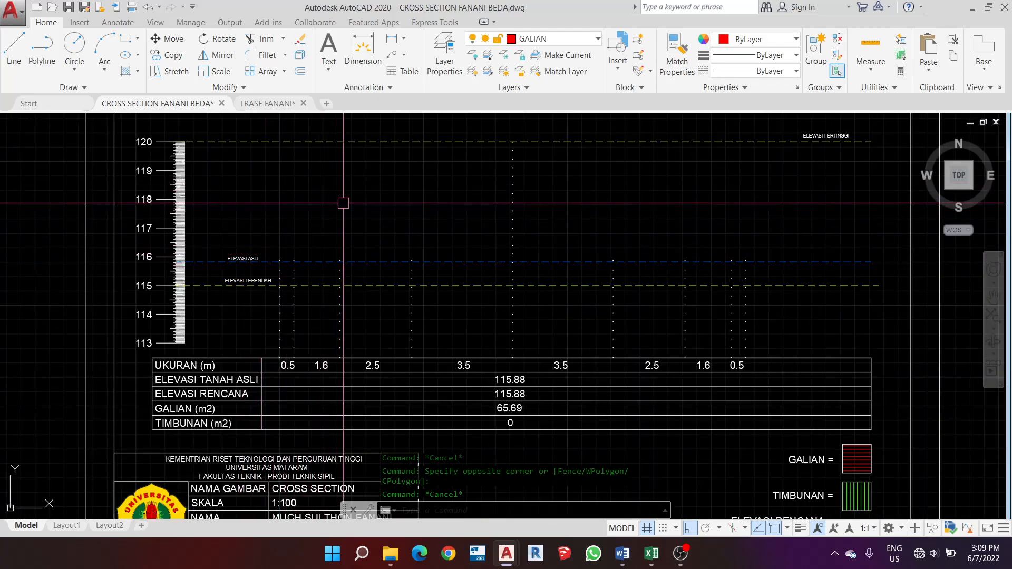
scroll(339, 205, down, 2)
scroll(369, 206, up, 2)
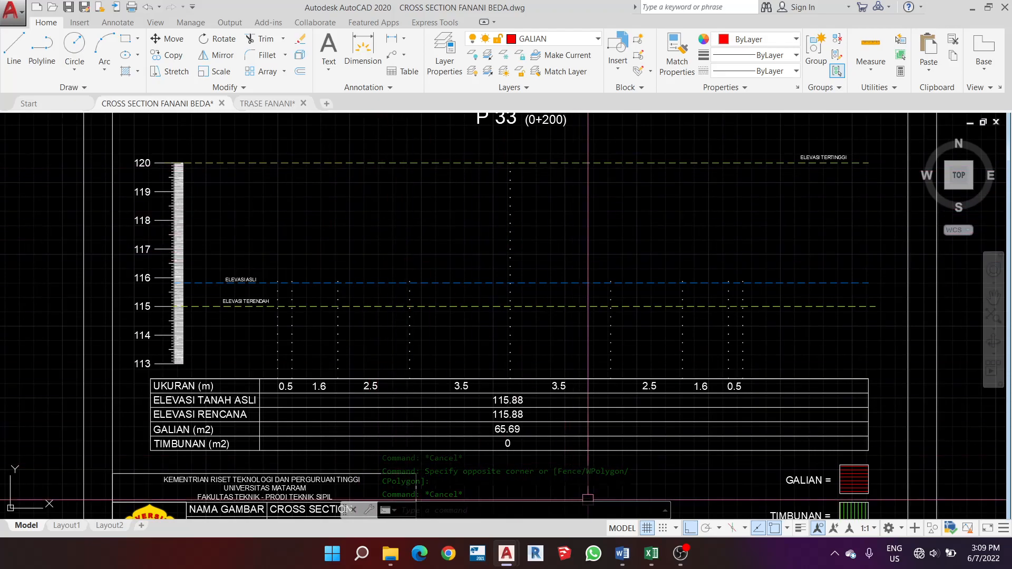
Highlight item 3, "Tentukan Center Line Atau As Jalan", in the Word procedure and return to AutoCAD
click(629, 564)
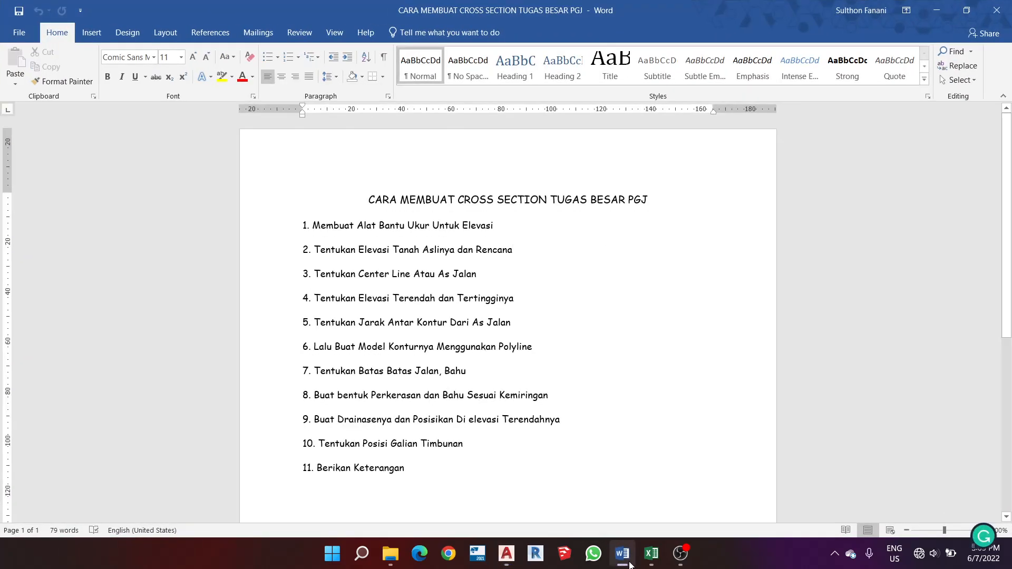
drag(296, 269, 488, 273)
click(936, 10)
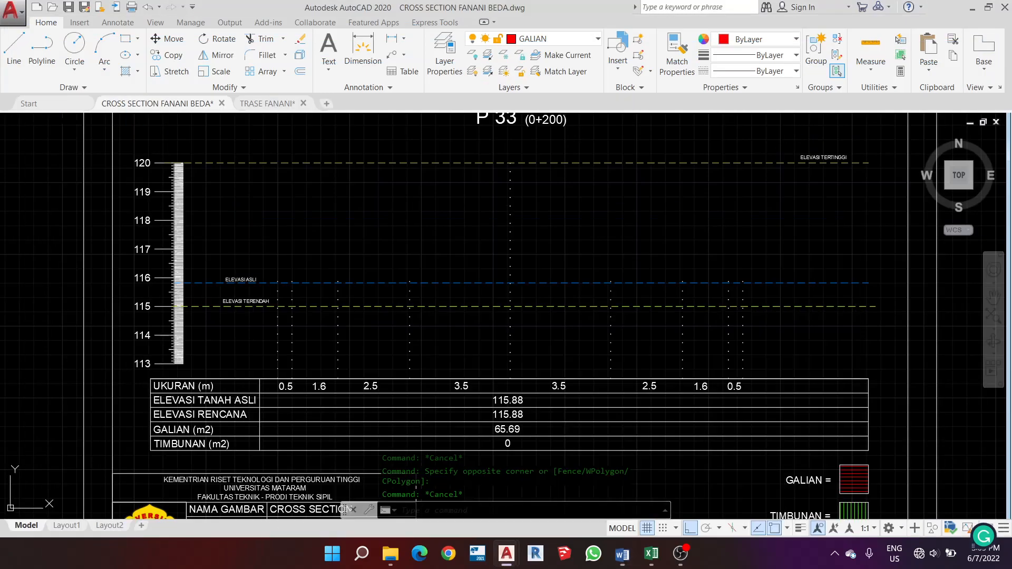
Select the dotted vertical road center line of section P 33 to identify it, then clear the selection
scroll(491, 249, up, 2)
click(511, 228)
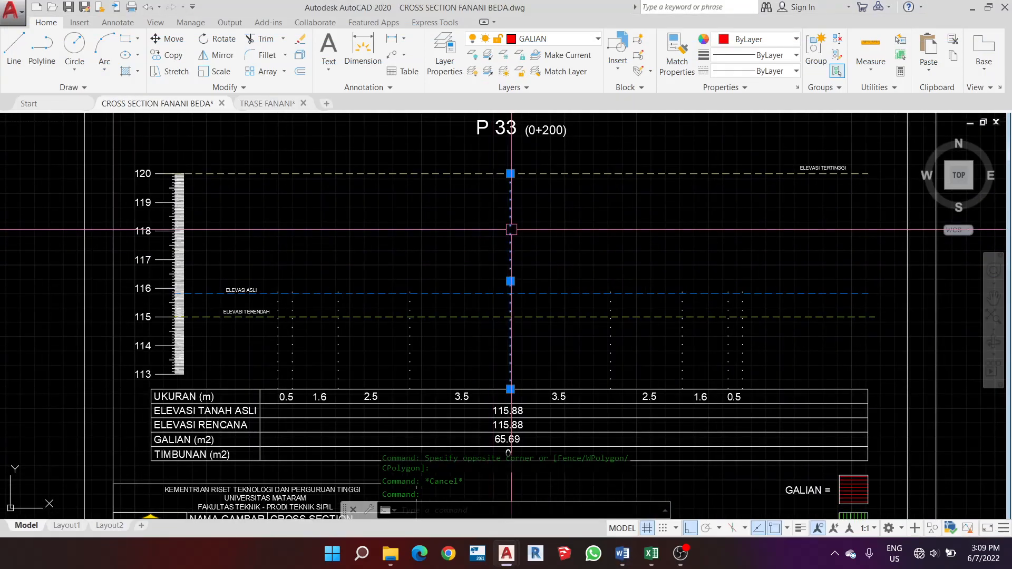
key(Escape)
click(511, 227)
click(493, 224)
key(Escape)
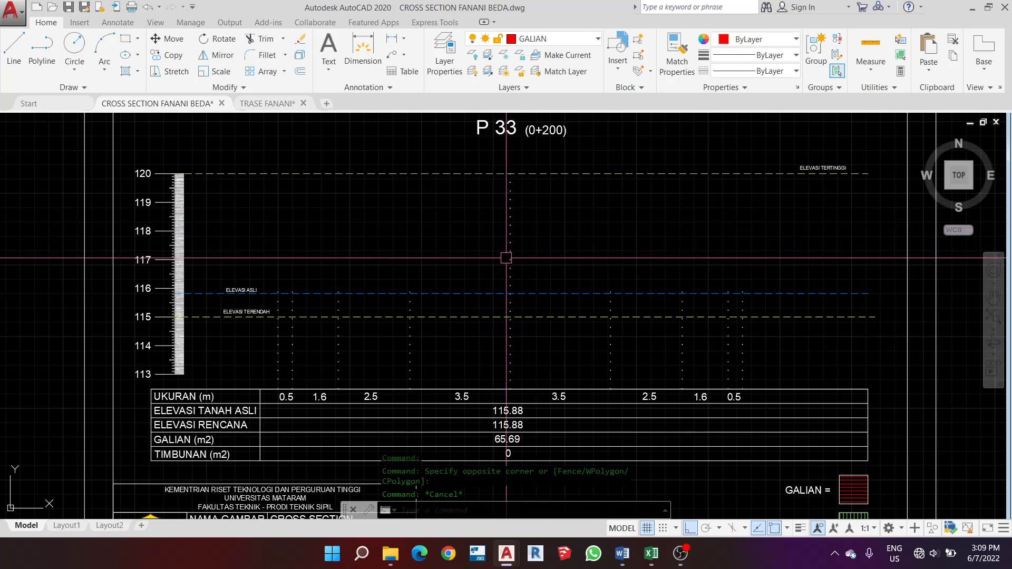
click(651, 560)
click(652, 560)
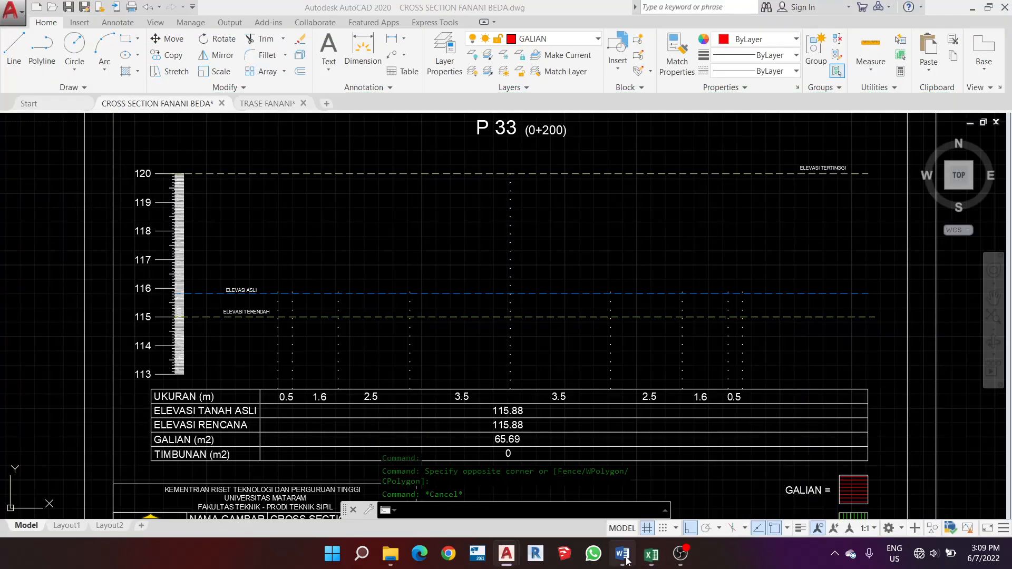
Highlight item 4, "Tentukan Elevasi Terendah dan Tertingginya", in the Word procedure and return to AutoCAD
click(622, 557)
drag(518, 299, 300, 298)
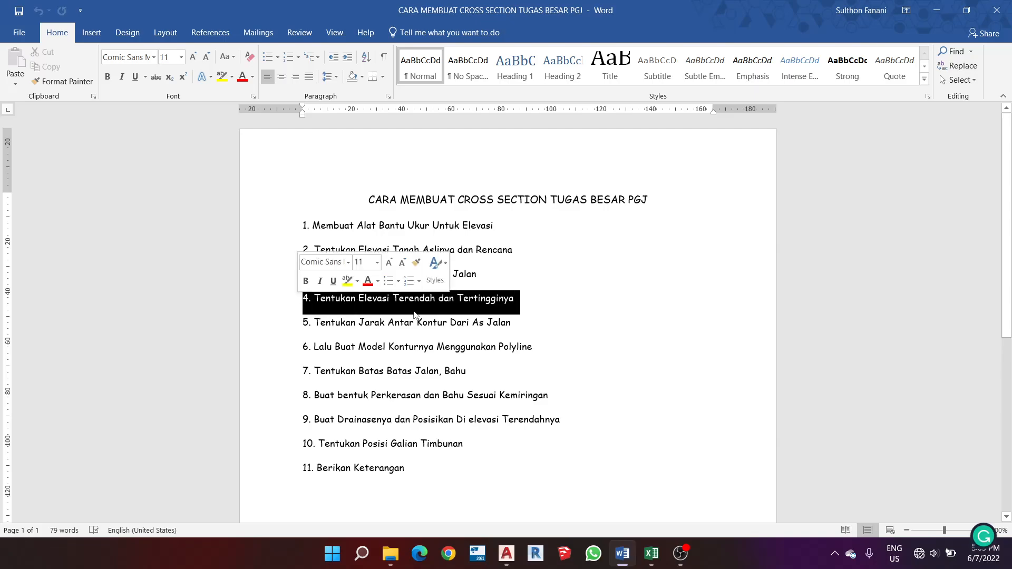
click(560, 306)
click(947, 13)
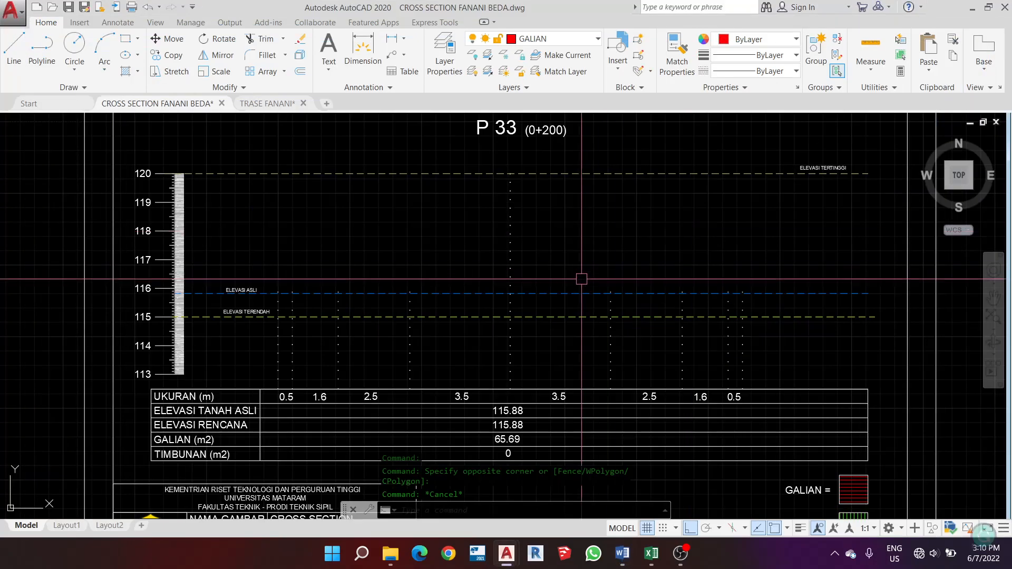
Open the TRASE FANANI map and examine where the P 33 station line crosses the road axis and neighbouring contours
click(267, 103)
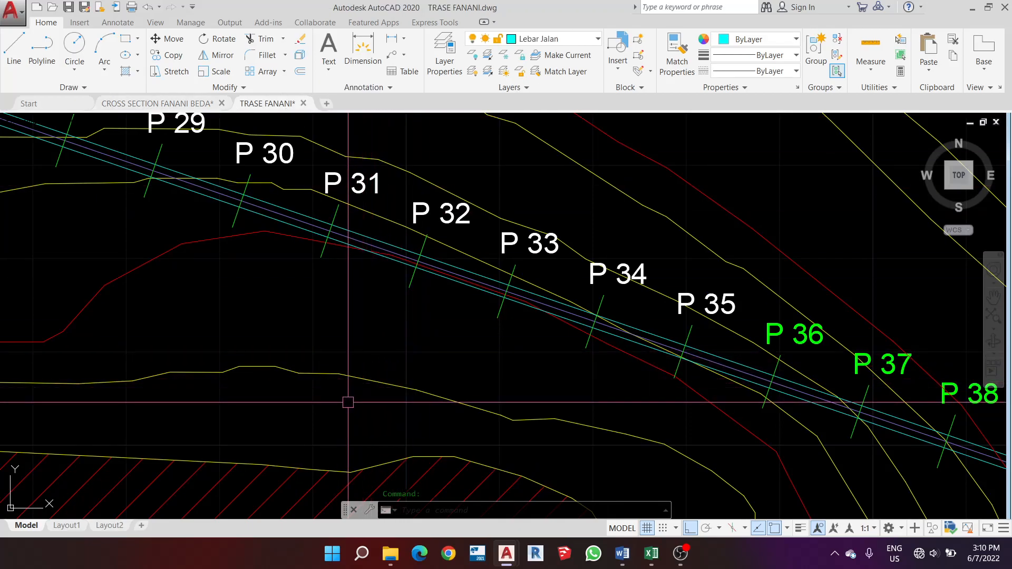
scroll(427, 256, up, 2)
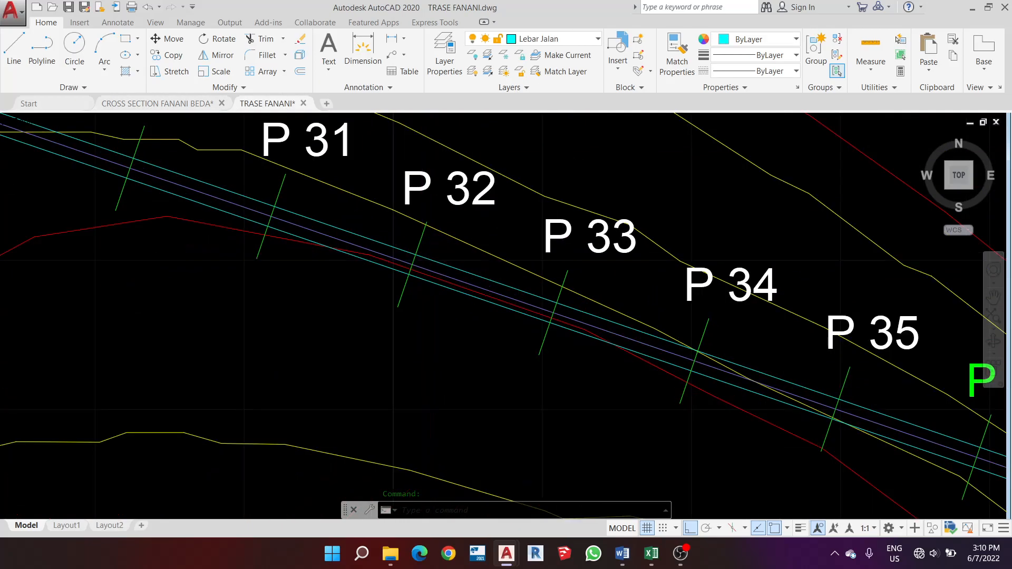
scroll(426, 260, up, 2)
scroll(535, 293, down, 3)
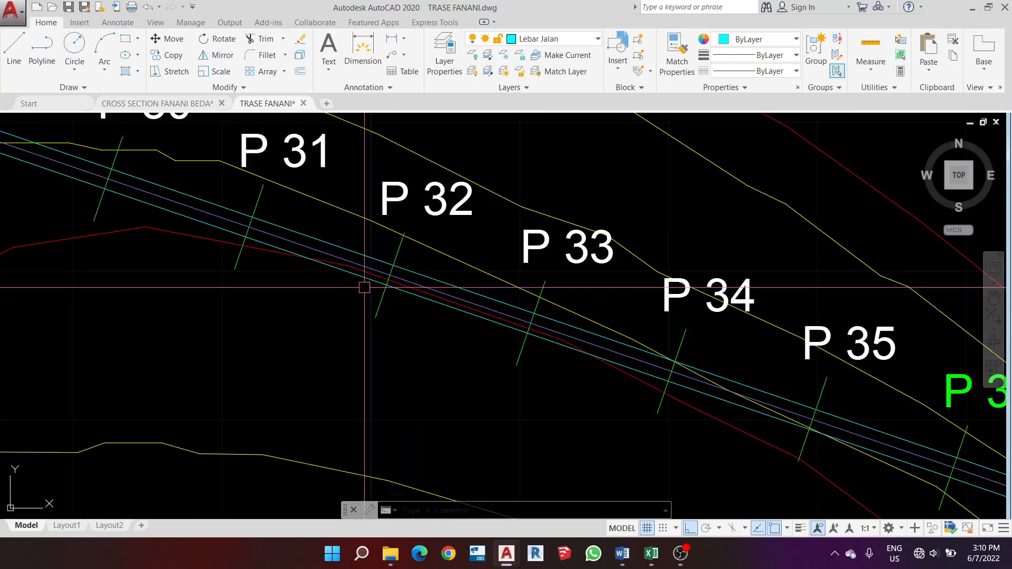
scroll(499, 311, up, 5)
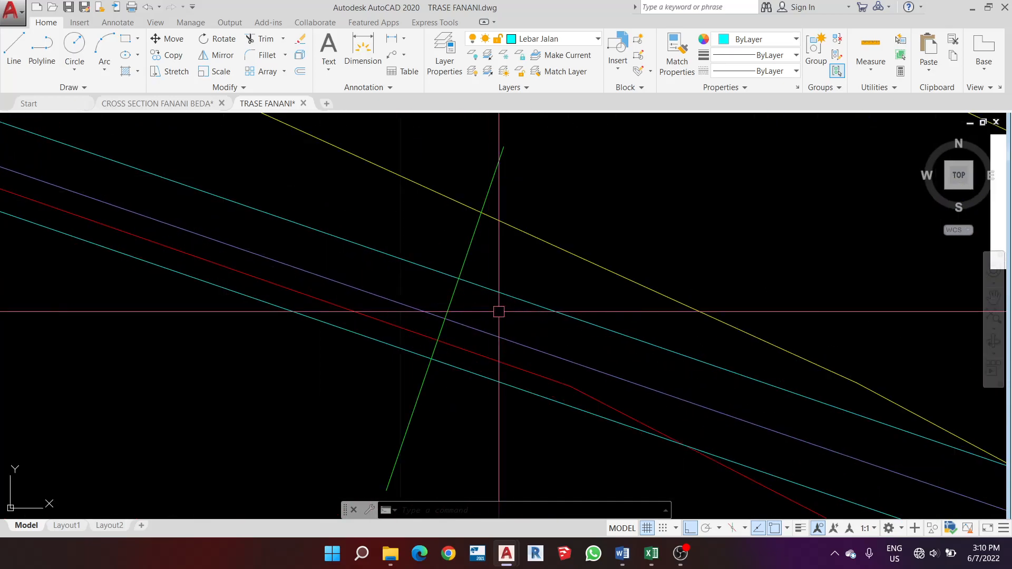
text(l)
key(Return)
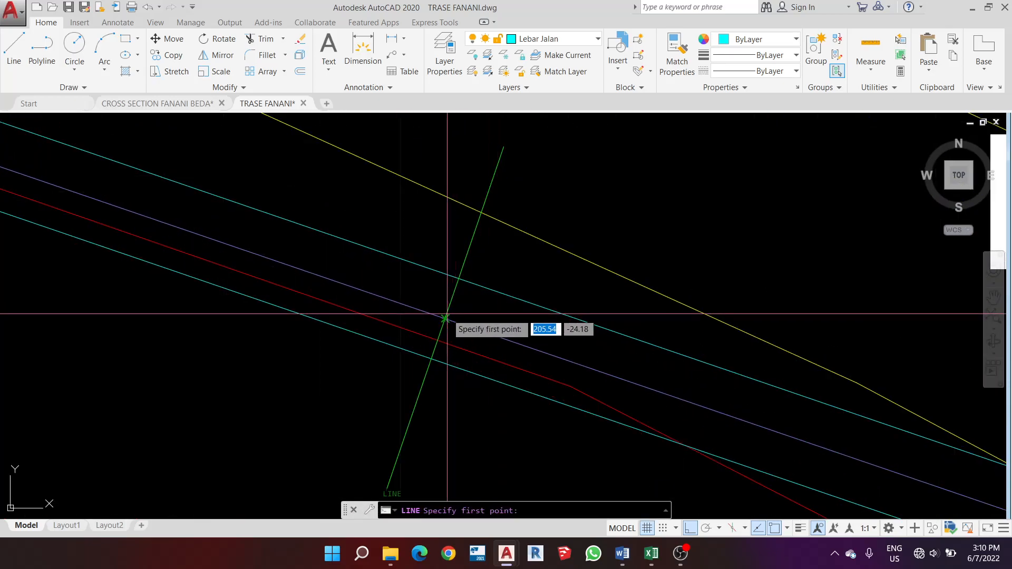
click(445, 319)
scroll(441, 316, down, 2)
scroll(425, 300, down, 2)
scroll(430, 305, up, 4)
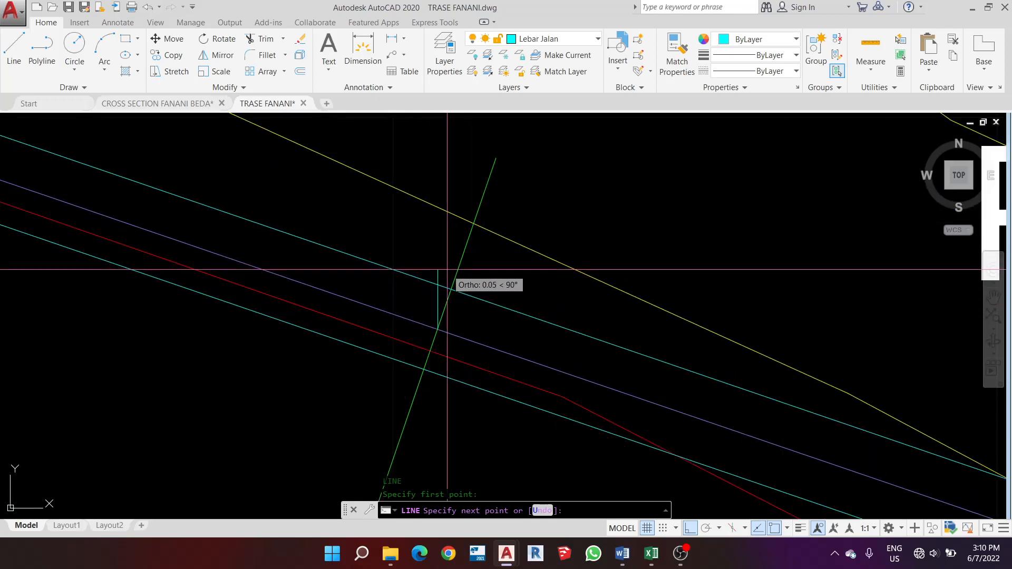
key(F8)
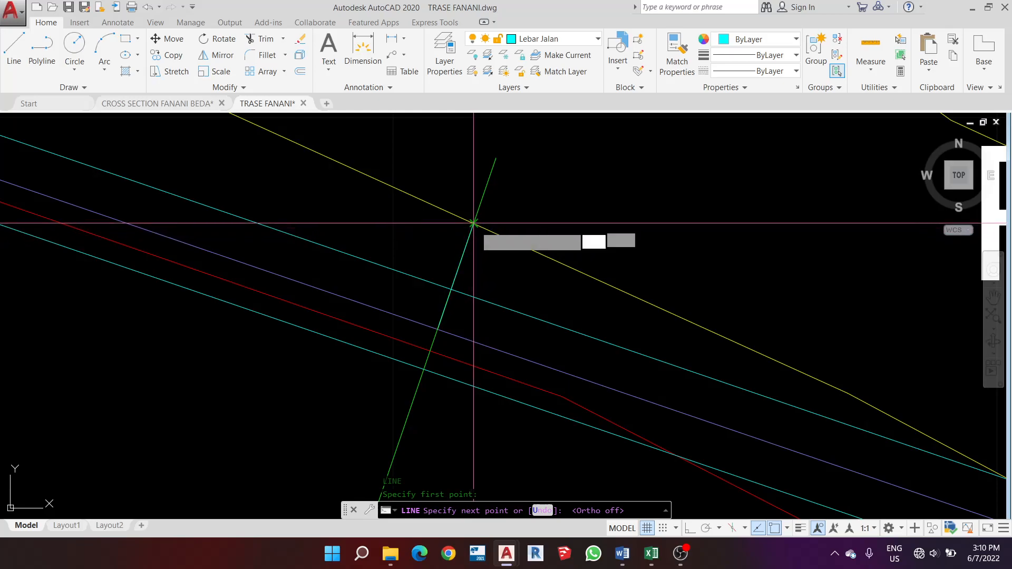
Return to the CROSS SECTION FANANI BEDA drawing and view the P 33 section
click(157, 103)
scroll(349, 195, down, 5)
scroll(452, 206, up, 5)
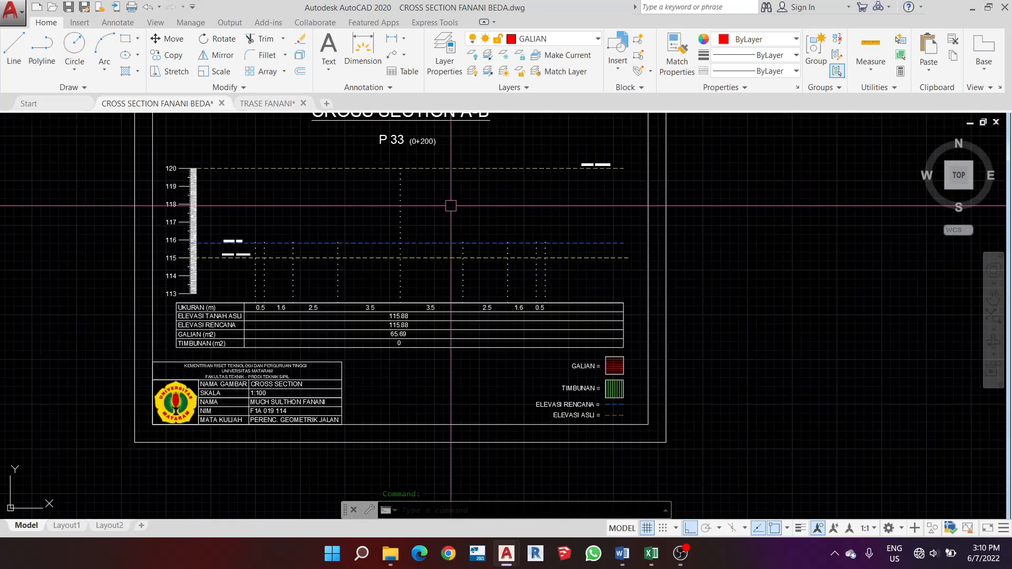
text(L)
key(Return)
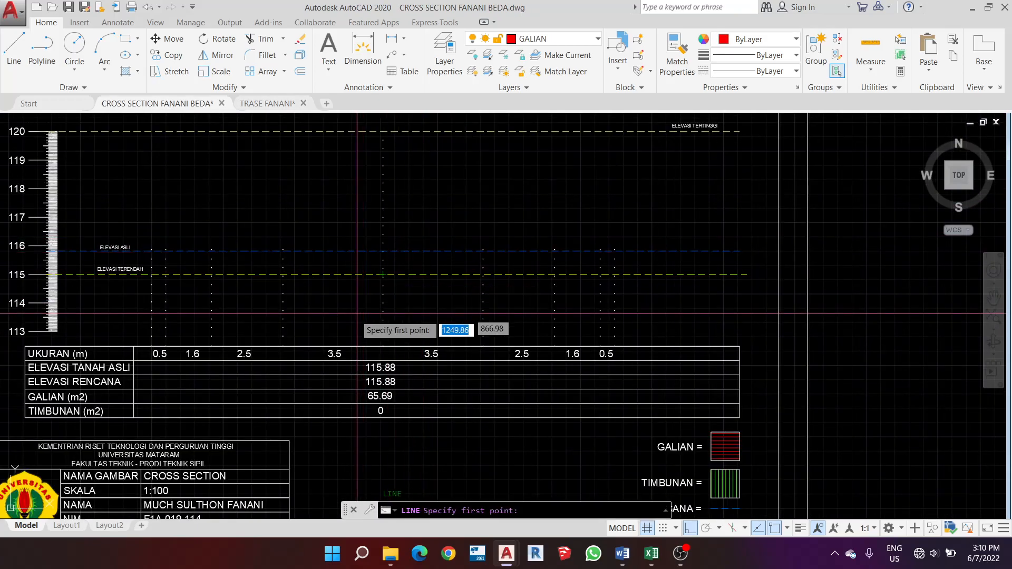
scroll(387, 275, down, 2)
key(Escape)
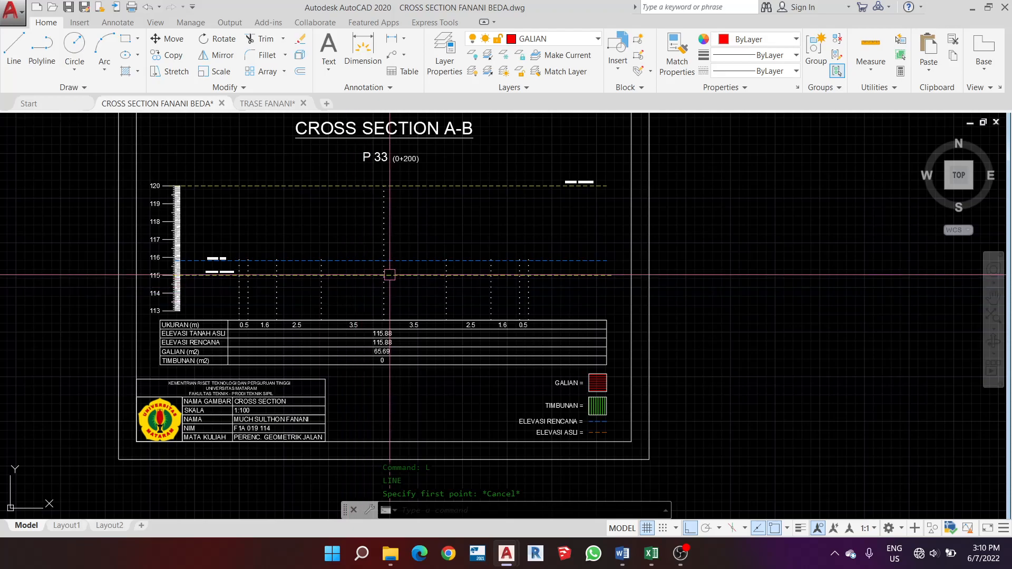
Go back to the TRASE FANANI map and view the contours around station P 33
scroll(387, 276, up, 2)
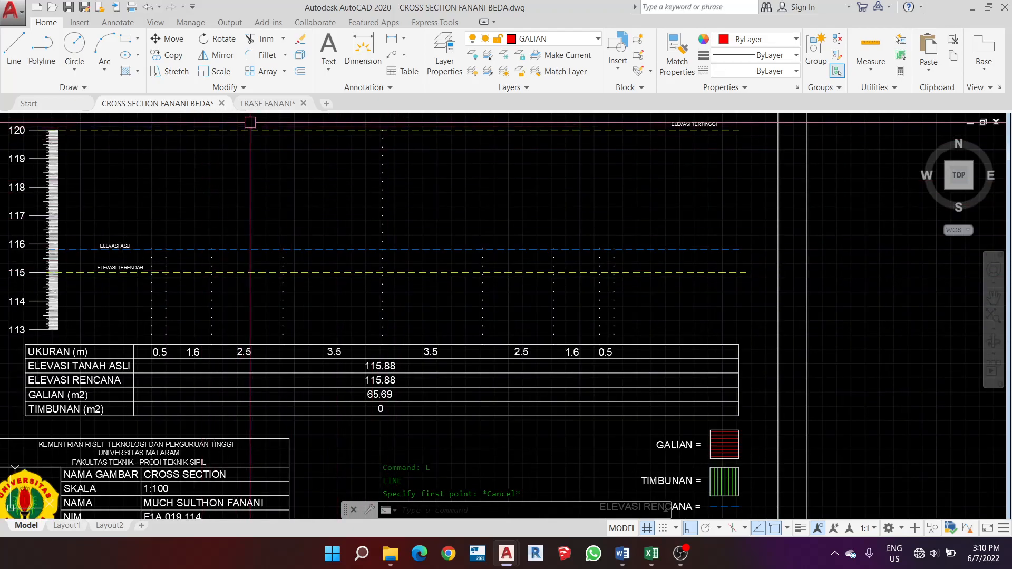
click(267, 103)
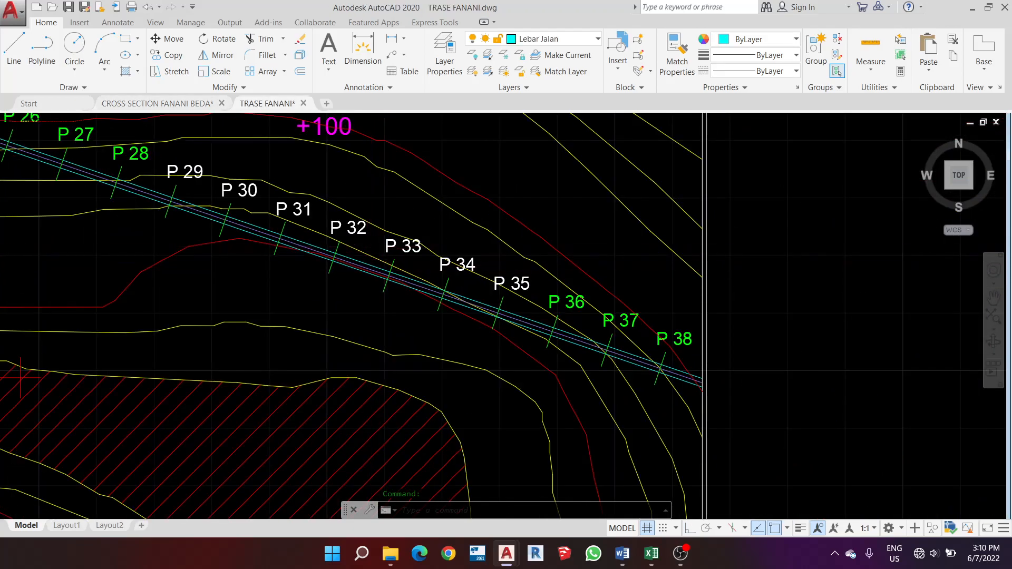
scroll(387, 273, down, 1)
scroll(372, 197, up, 1)
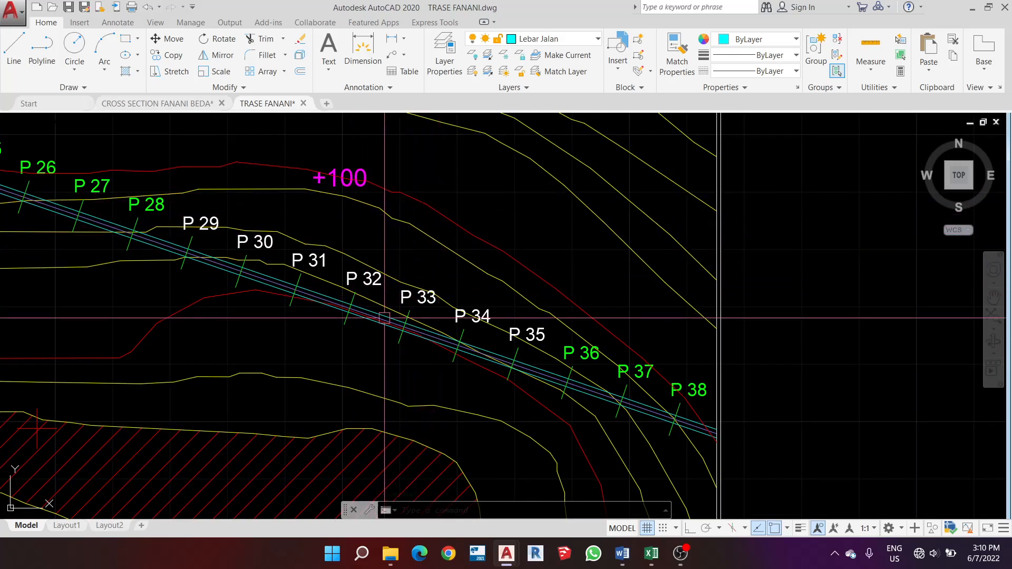
Compare the contours at station P 33 on the TRASE FANANI map with the P 33 section in CROSS SECTION FANANI BEDA
scroll(384, 318, up, 6)
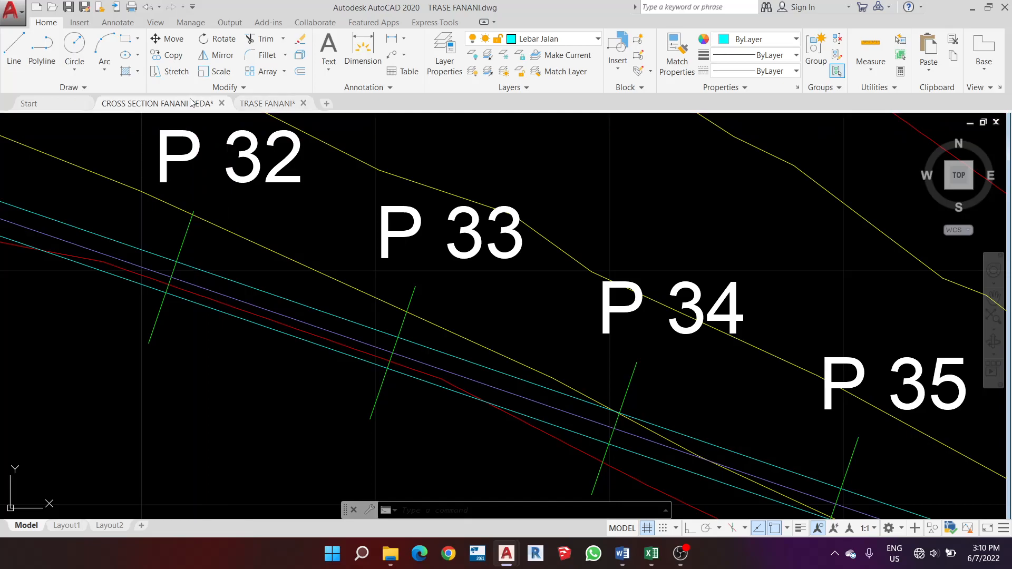
click(158, 103)
click(150, 269)
click(117, 219)
scroll(162, 247, down, 4)
scroll(104, 248, up, 2)
scroll(152, 257, down, 2)
key(Escape)
scroll(409, 211, down, 6)
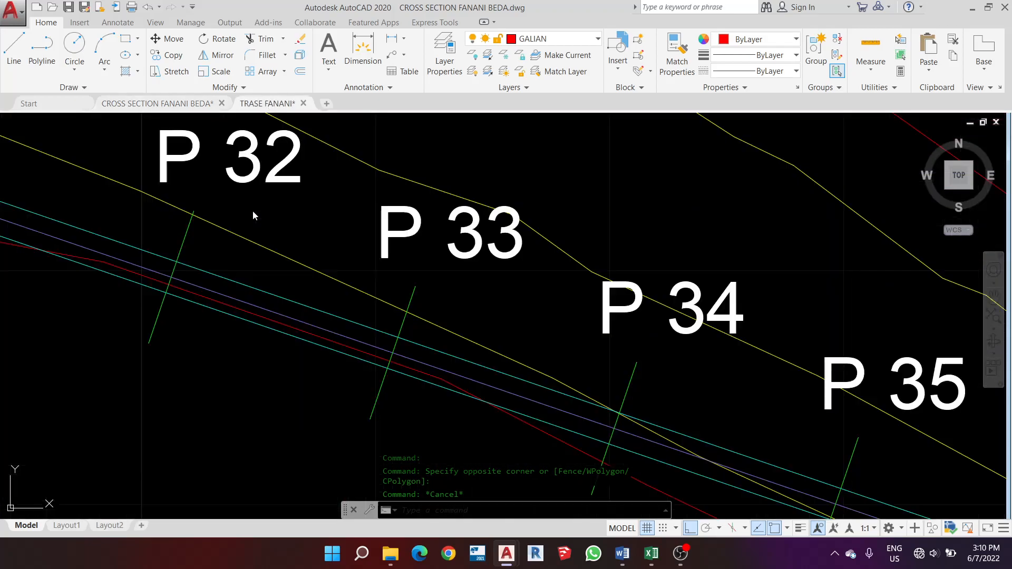
scroll(198, 232, up, 2)
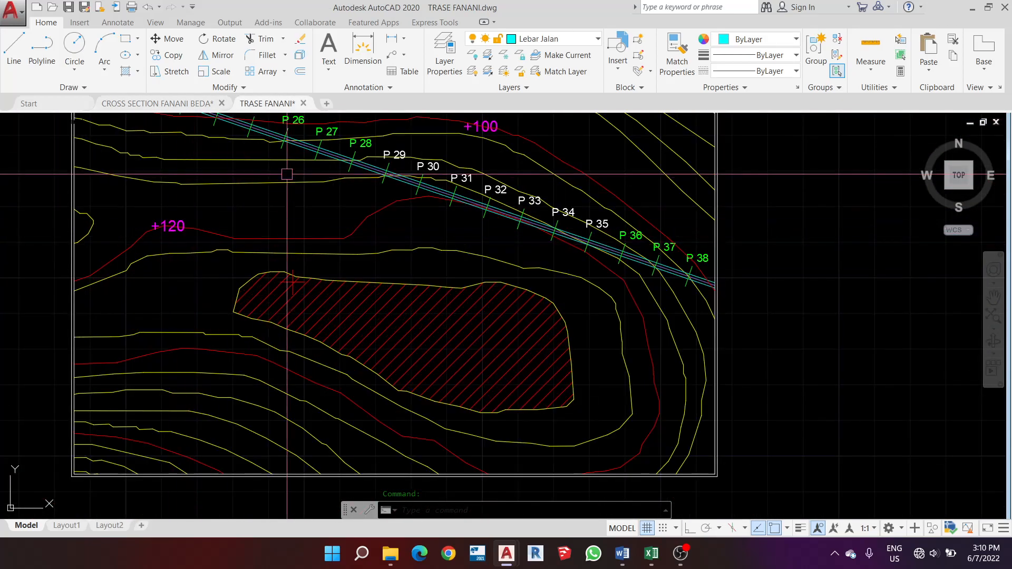
scroll(547, 147, up, 4)
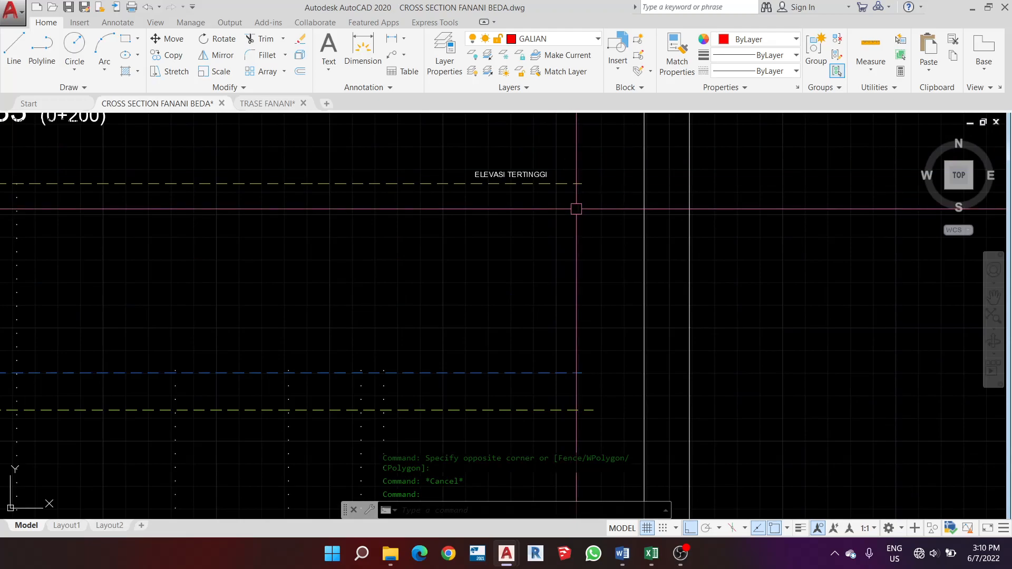
Examine the ELEVASI TERTINGGI label and its dashed line in the P 33 cross section
click(577, 208)
click(518, 161)
scroll(549, 175, down, 6)
key(Escape)
scroll(296, 185, up, 6)
scroll(295, 190, down, 4)
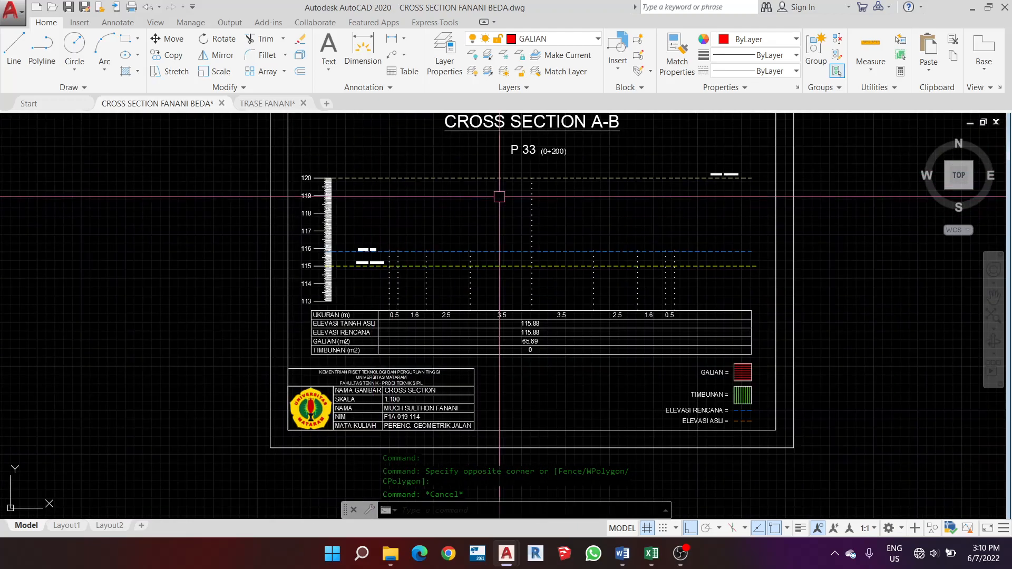
On the TRASE FANANI map, measure along the P 33 station line from the road axis to the yellow contour using a temporary line
click(267, 103)
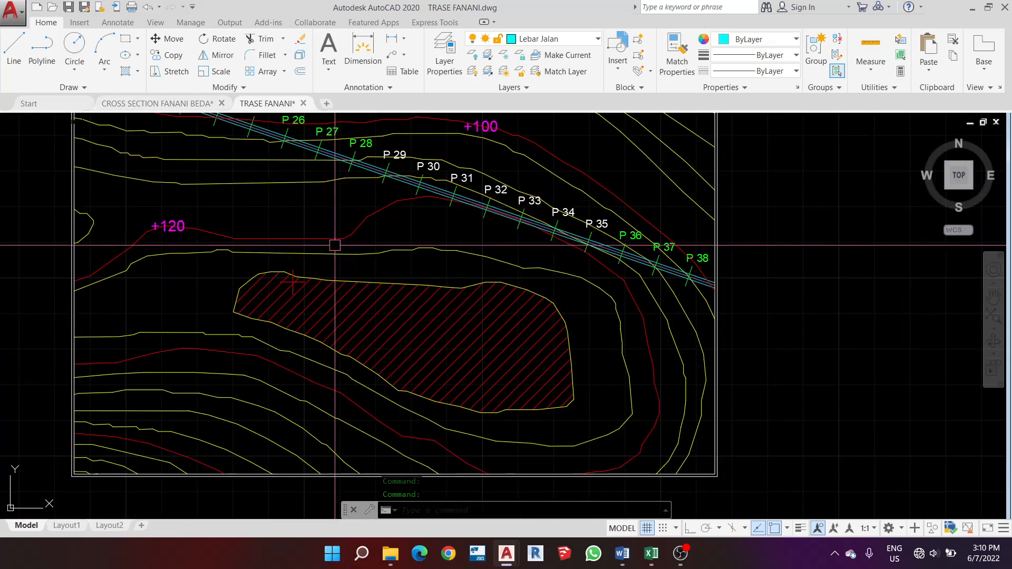
scroll(498, 191, up, 5)
scroll(498, 191, down, 1)
scroll(554, 254, up, 2)
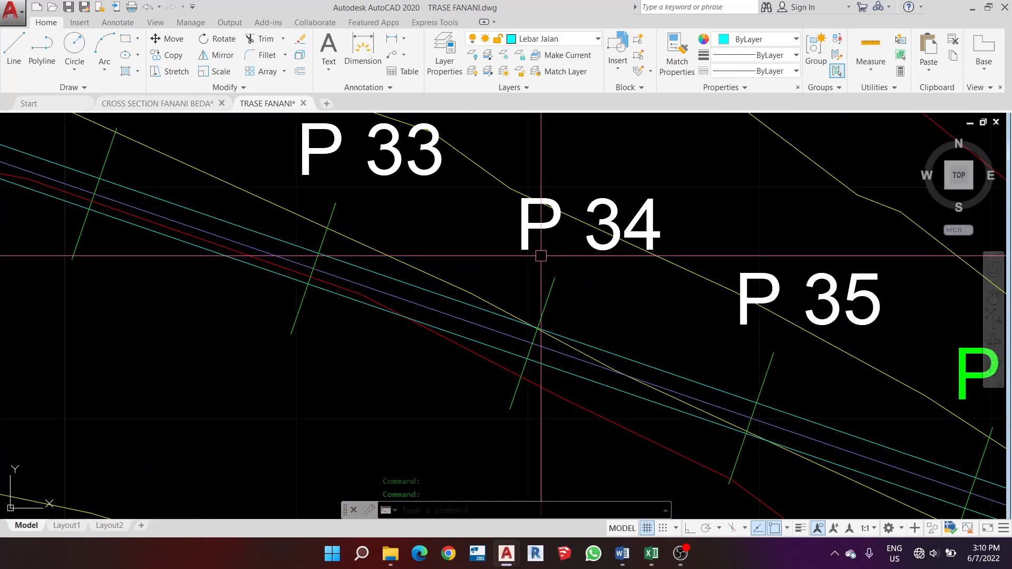
scroll(303, 248, up, 4)
text(l)
key(Return)
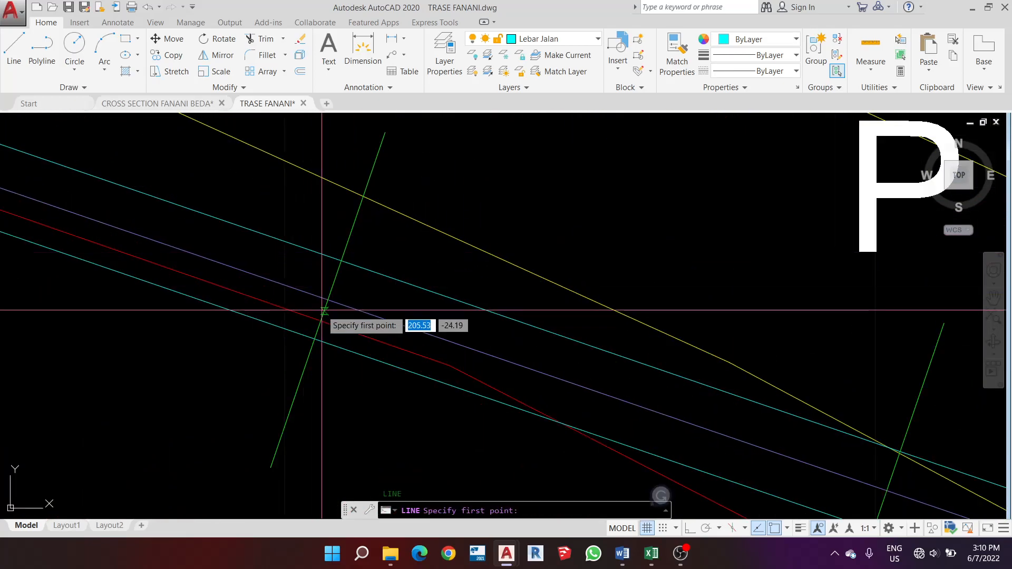
click(327, 300)
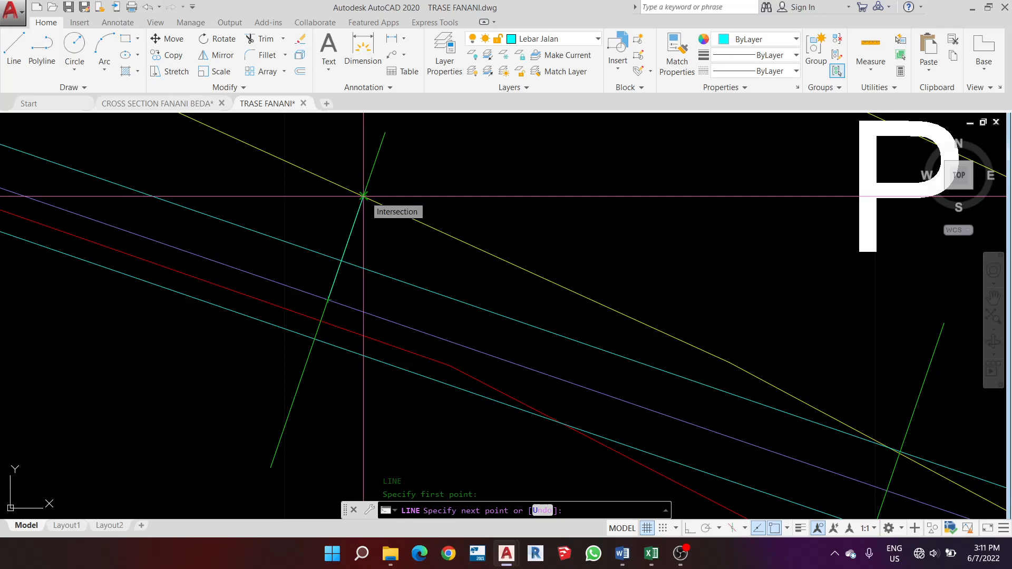
key(Escape)
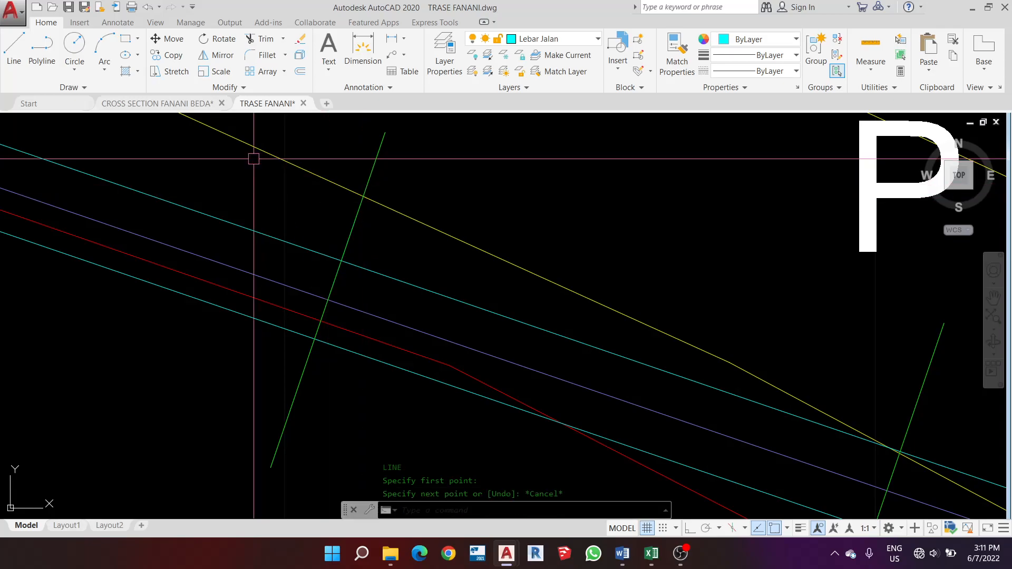
In CROSS SECTION FANANI BEDA, draw a 9-unit horizontal line from the P 33 centreline rightward along the elevation 115 line
click(177, 104)
scroll(447, 199, down, 2)
scroll(452, 226, up, 3)
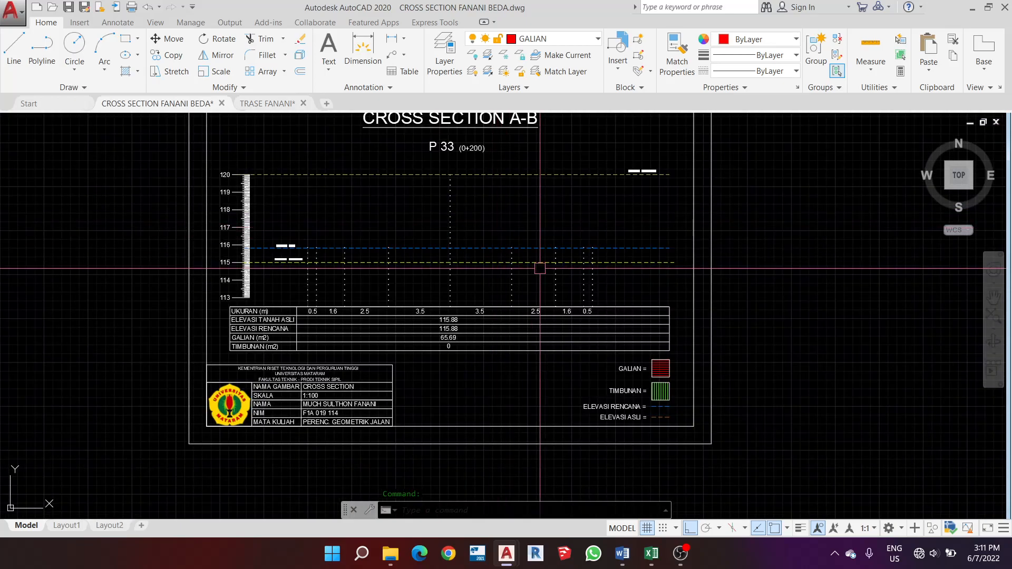
key(l)
key(Return)
scroll(562, 262, up, 4)
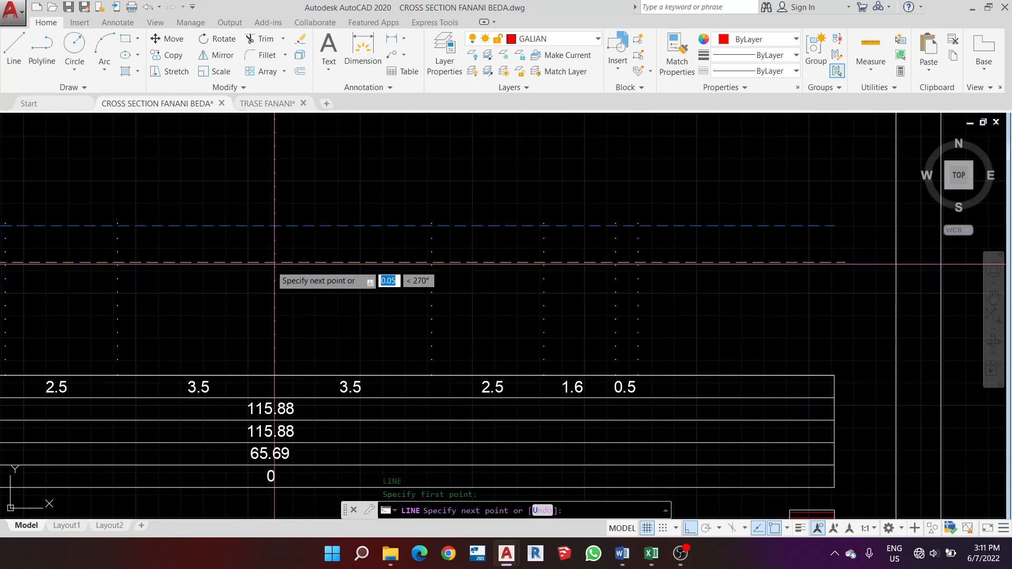
scroll(486, 294, down, 4)
scroll(461, 285, up, 3)
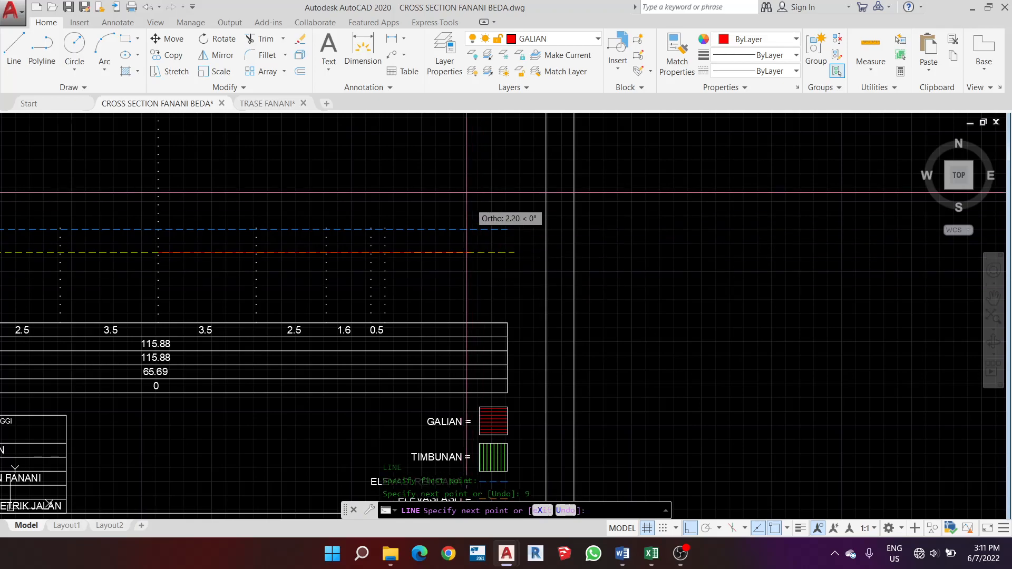
key(Escape)
scroll(426, 260, down, 5)
scroll(361, 203, up, 2)
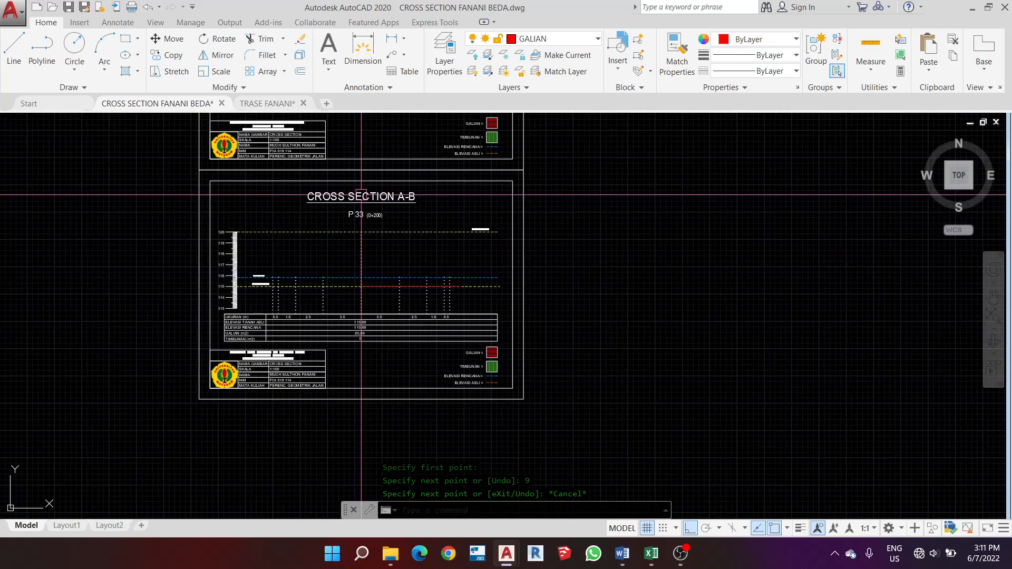
On the TRASE FANANI map, measure along the P 33 station line from the road axis towards the red contour using a temporary line
click(267, 104)
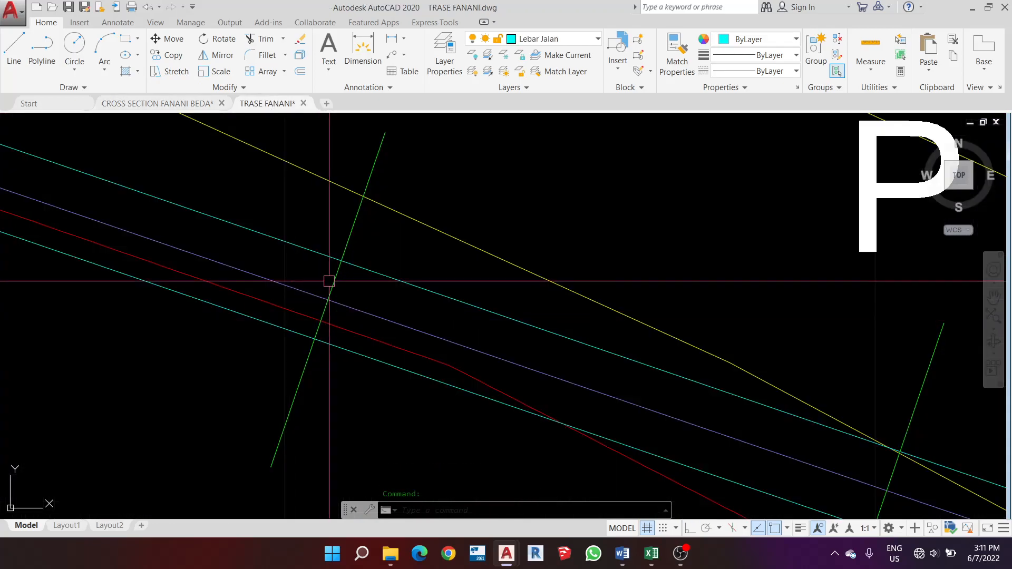
text(l)
key(Return)
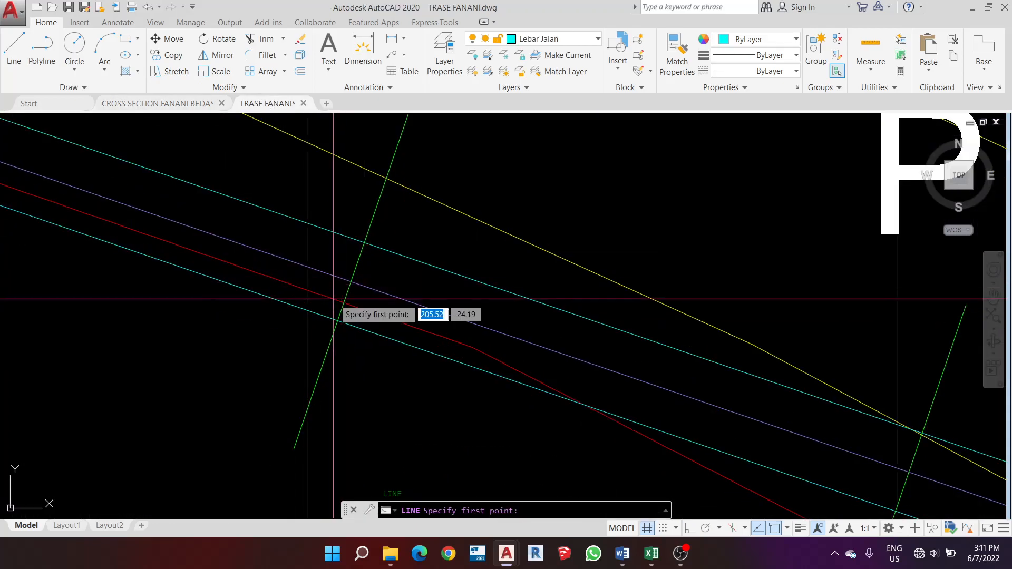
click(369, 266)
scroll(366, 271, down, 5)
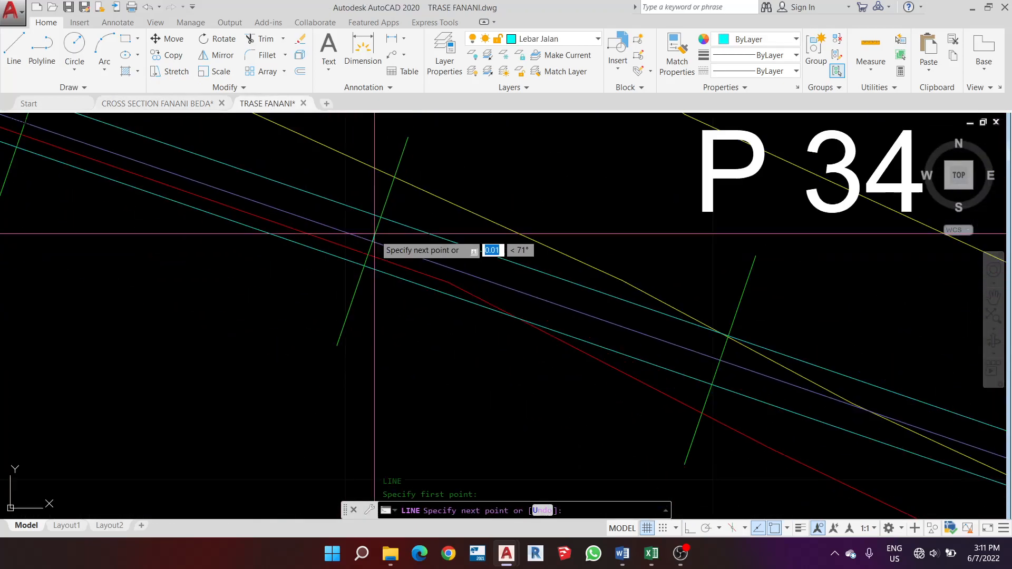
key(Escape)
scroll(353, 293, up, 6)
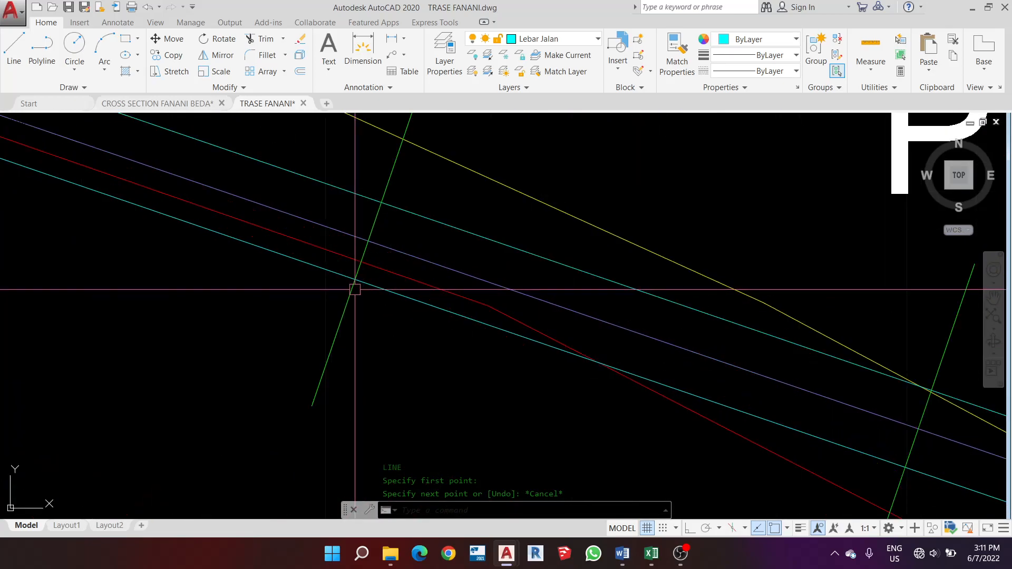
key(Return)
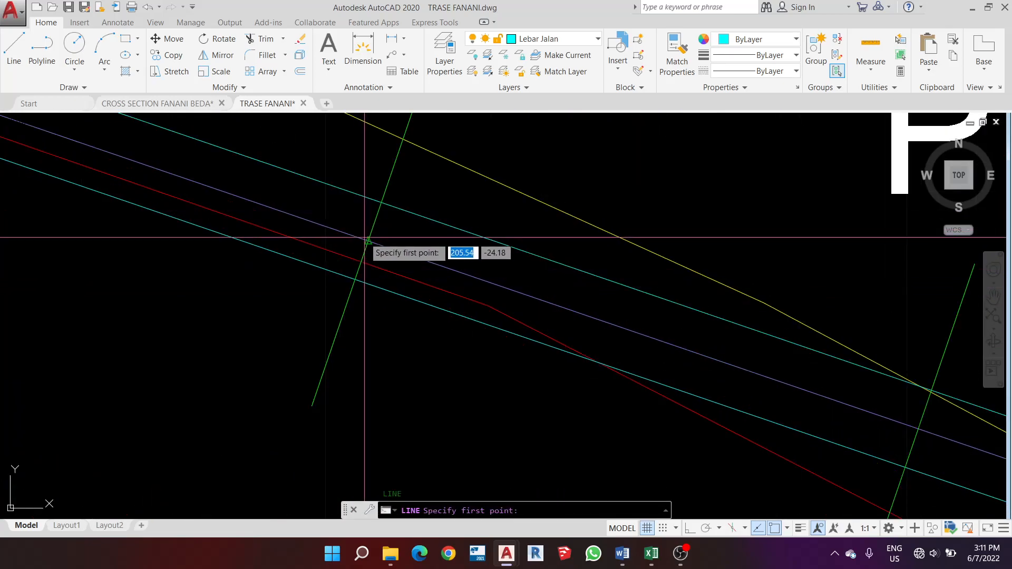
scroll(348, 279, up, 2)
scroll(368, 254, up, 2)
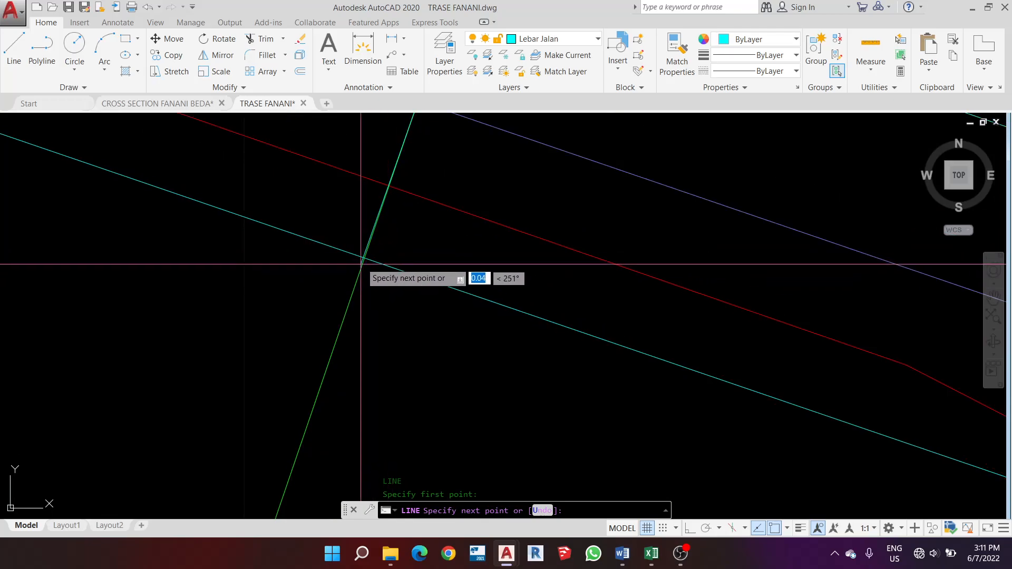
scroll(365, 258, down, 4)
key(Escape)
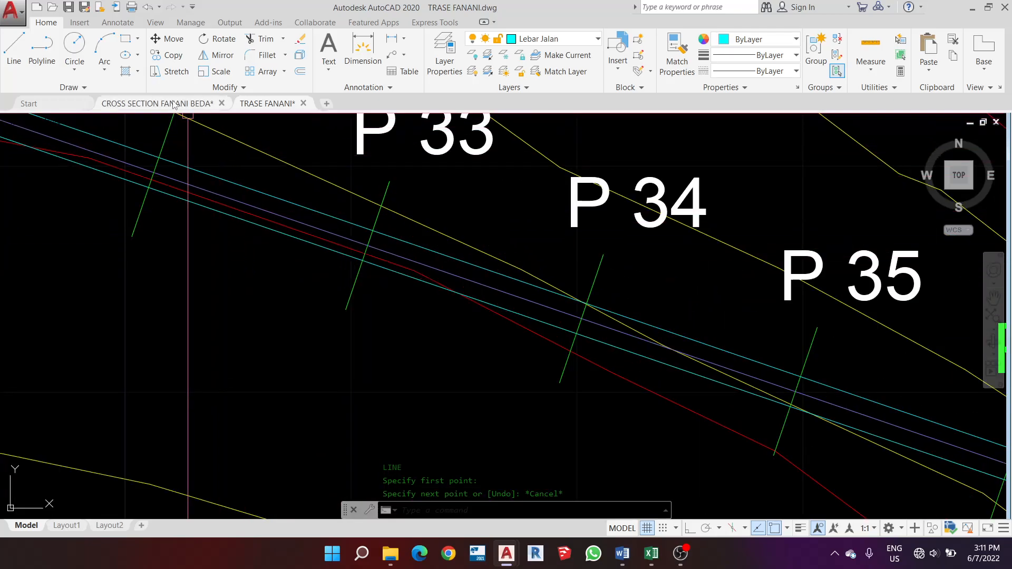
In CROSS SECTION FANANI BEDA, draw a 3-unit horizontal line from the P 33 centreline leftward along the elevation 120 line
click(158, 104)
scroll(391, 226, up, 4)
scroll(390, 226, down, 2)
scroll(356, 214, up, 4)
scroll(356, 215, down, 3)
scroll(385, 229, up, 2)
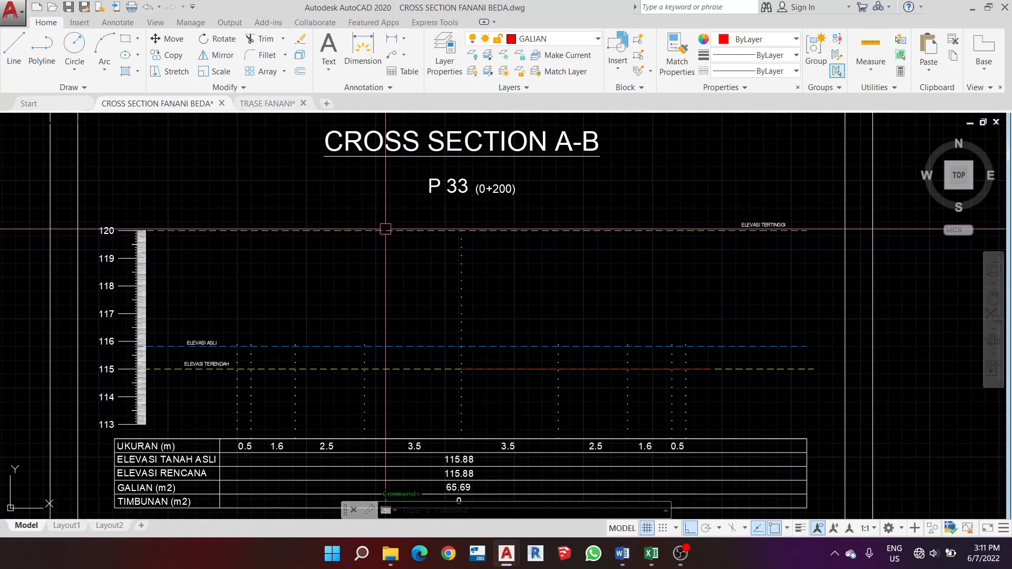
key(l)
key(space)
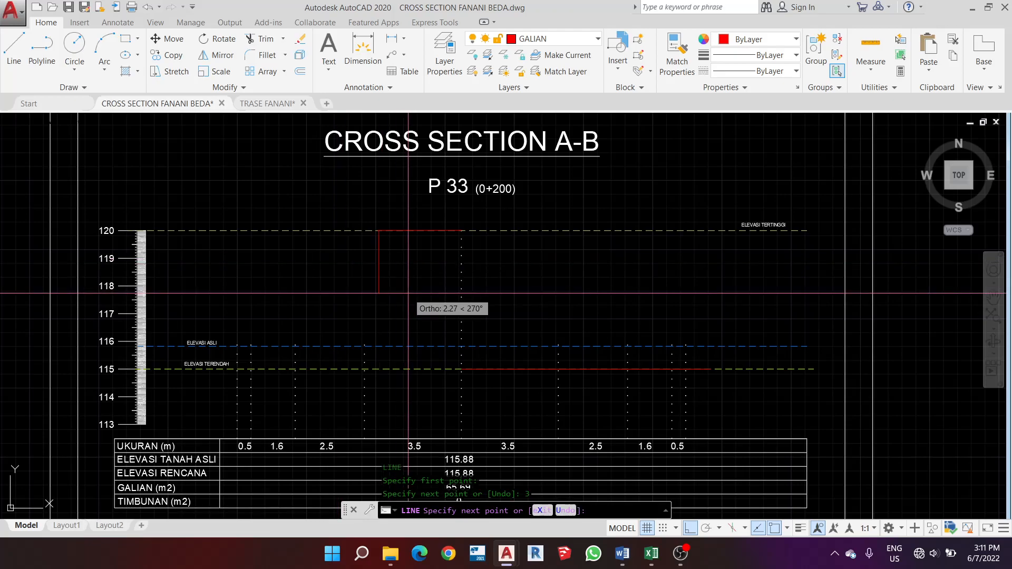
key(Escape)
scroll(402, 285, down, 2)
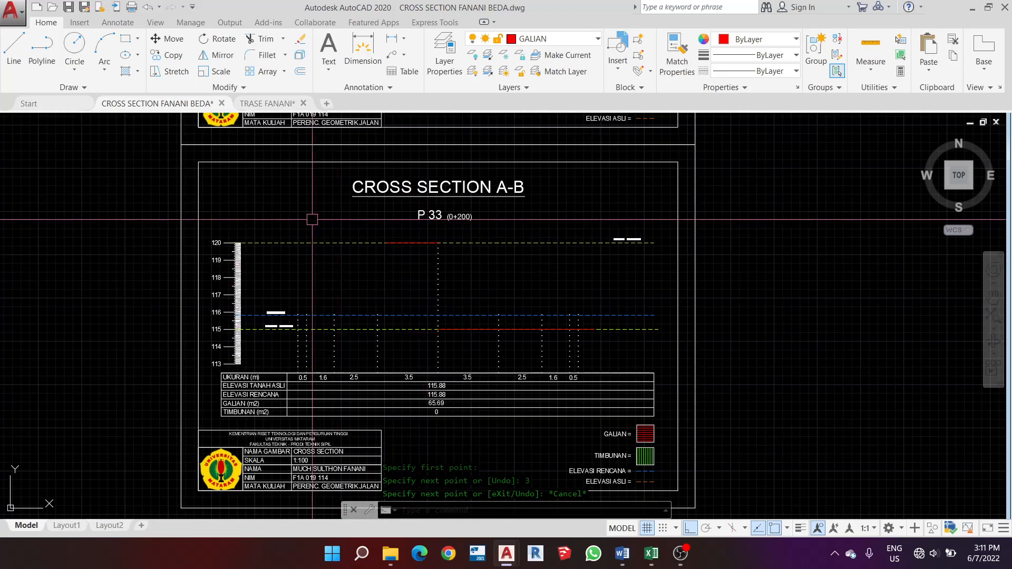
Return to the TRASE FANANI map and examine where the P 33 station line crosses the red contour, road axis and road edges
click(283, 104)
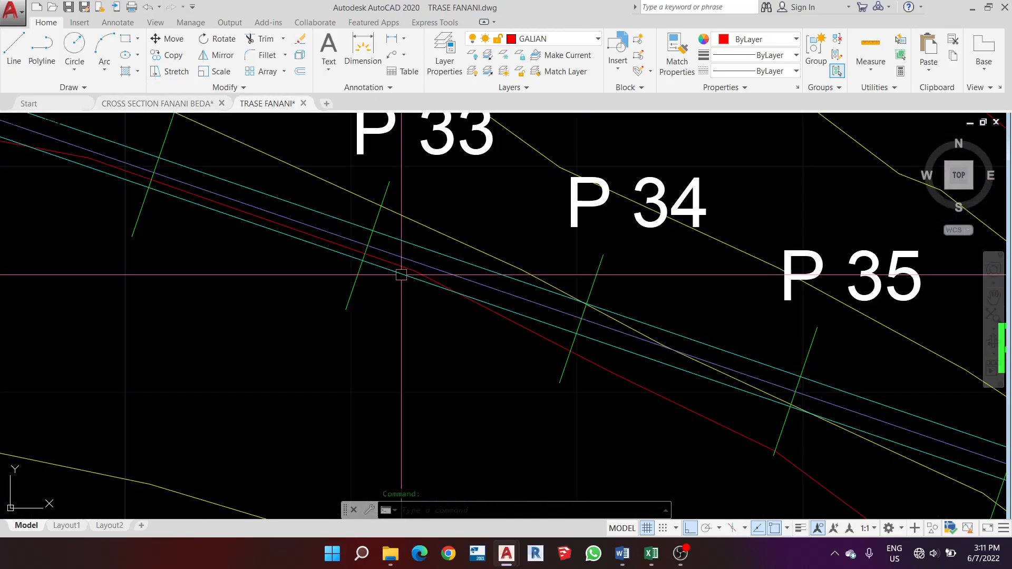
scroll(401, 271, down, 1)
scroll(372, 261, up, 3)
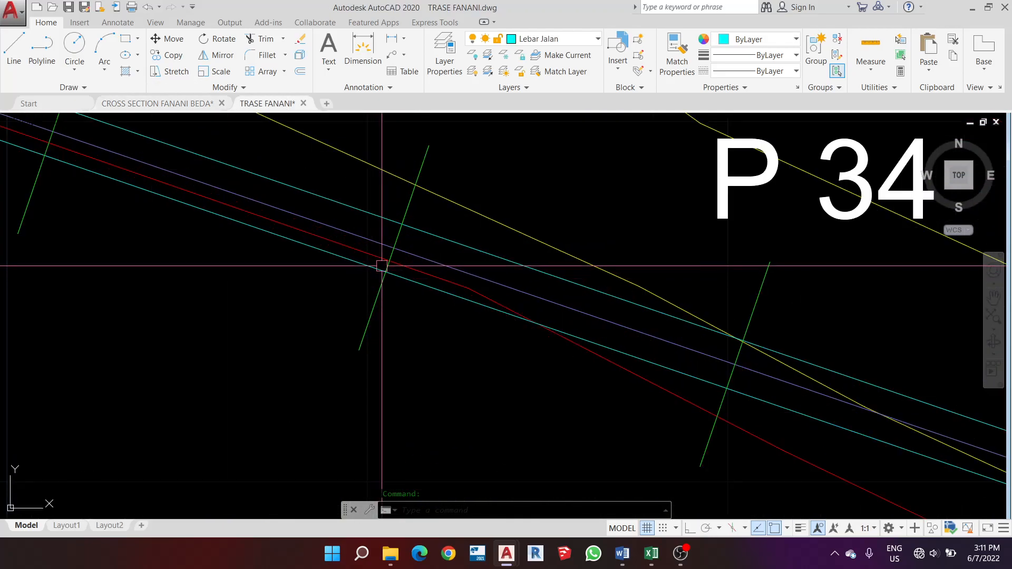
scroll(396, 281, down, 5)
scroll(399, 278, up, 4)
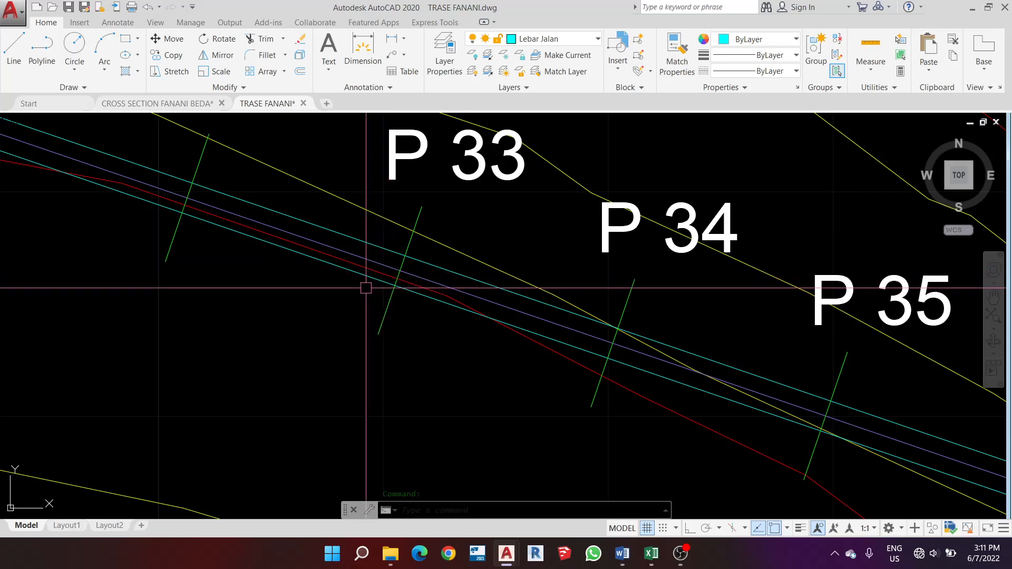
scroll(389, 269, up, 2)
scroll(388, 290, down, 4)
scroll(387, 275, up, 4)
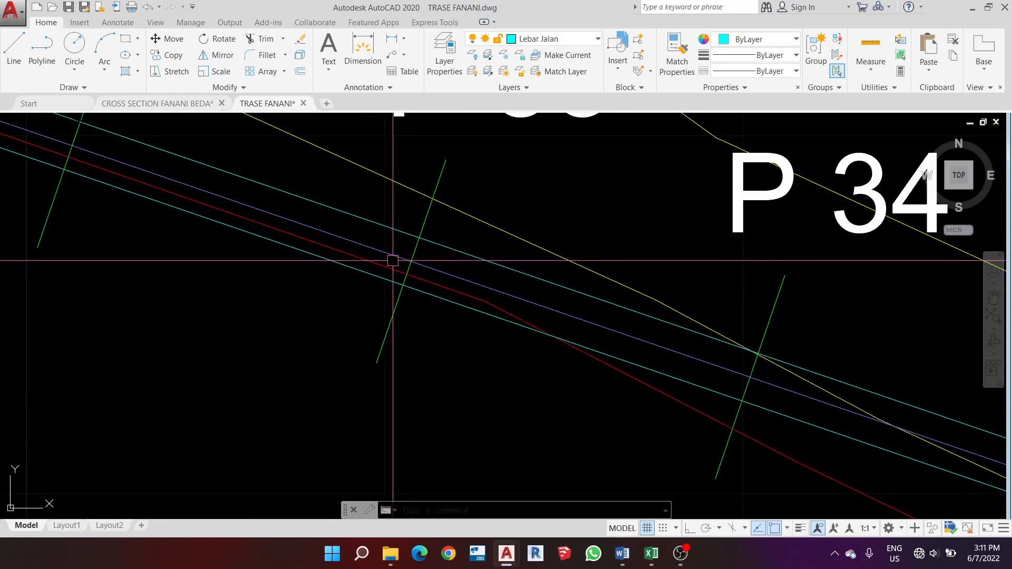
scroll(400, 248, up, 2)
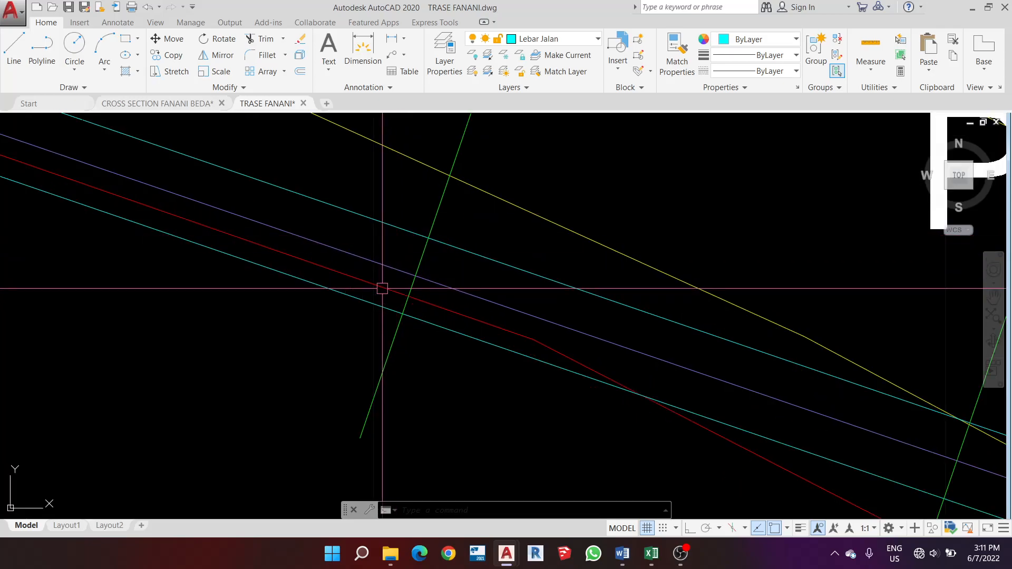
scroll(389, 267, down, 4)
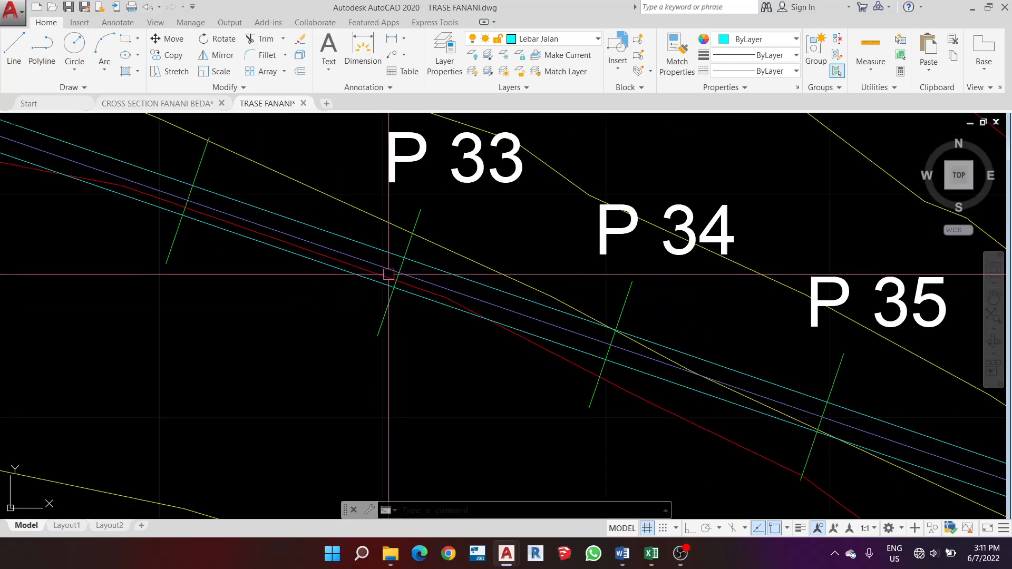
scroll(397, 288, up, 4)
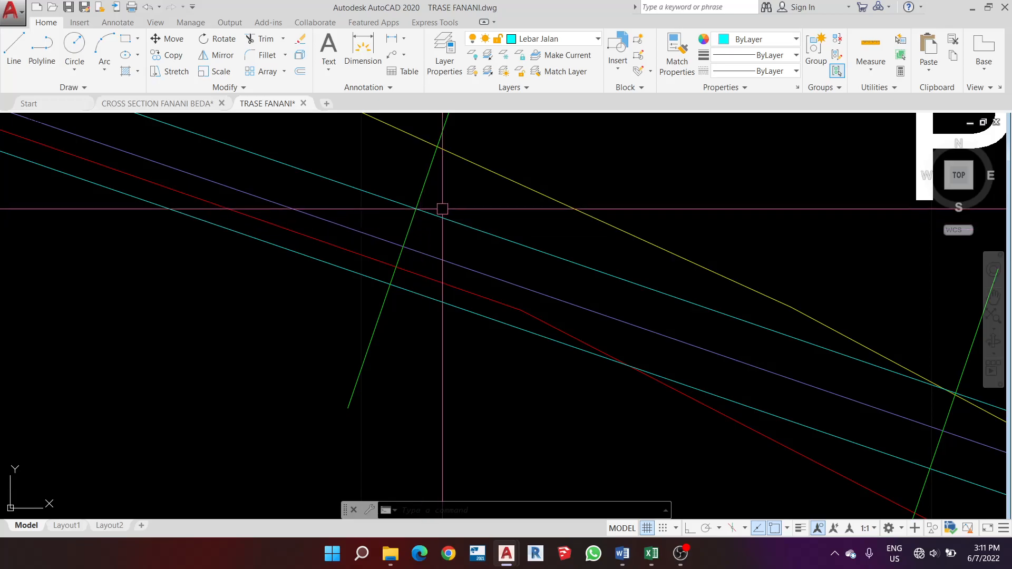
Highlight the yellow contours on both sides of the P 33 station line and check their position relative to the red contour
scroll(430, 206, down, 4)
scroll(436, 192, up, 4)
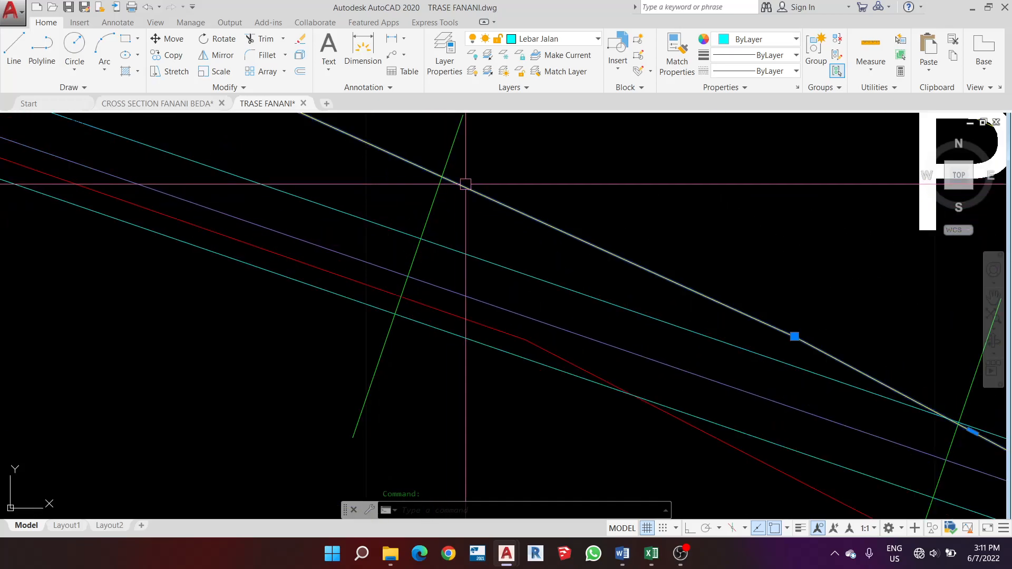
key(Escape)
key(Escape)
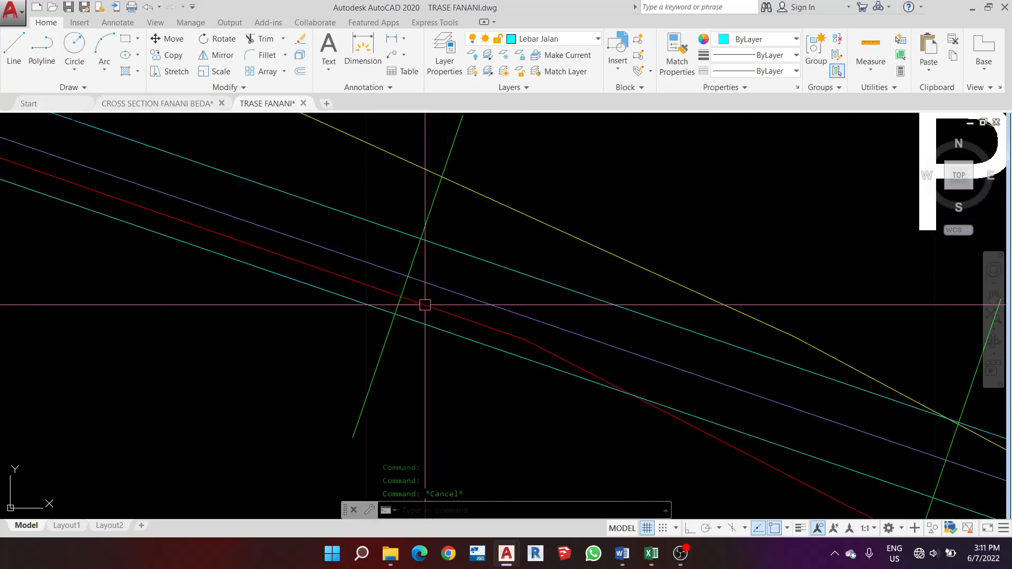
scroll(423, 301, down, 4)
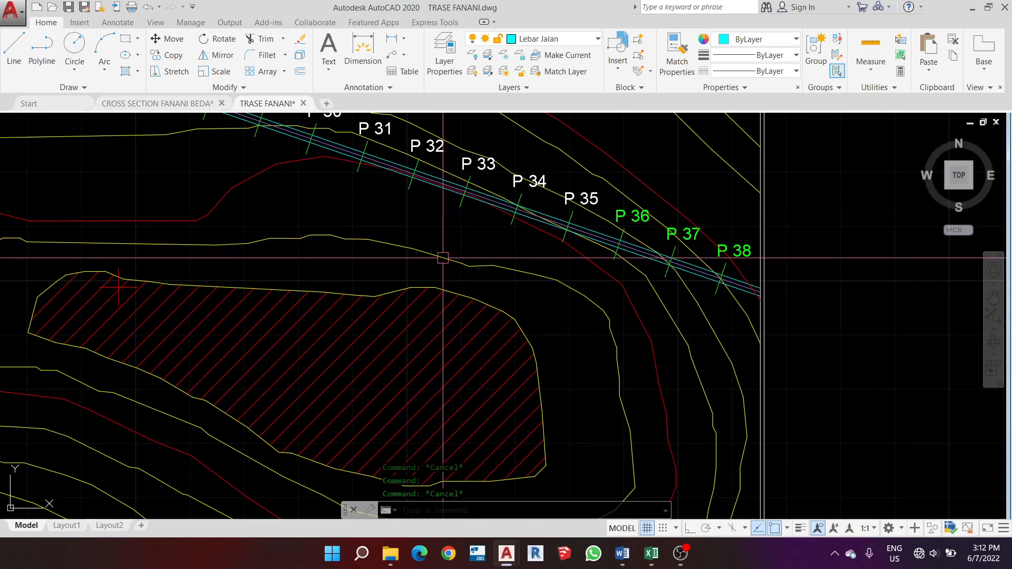
click(447, 252)
key(Escape)
scroll(472, 189, up, 5)
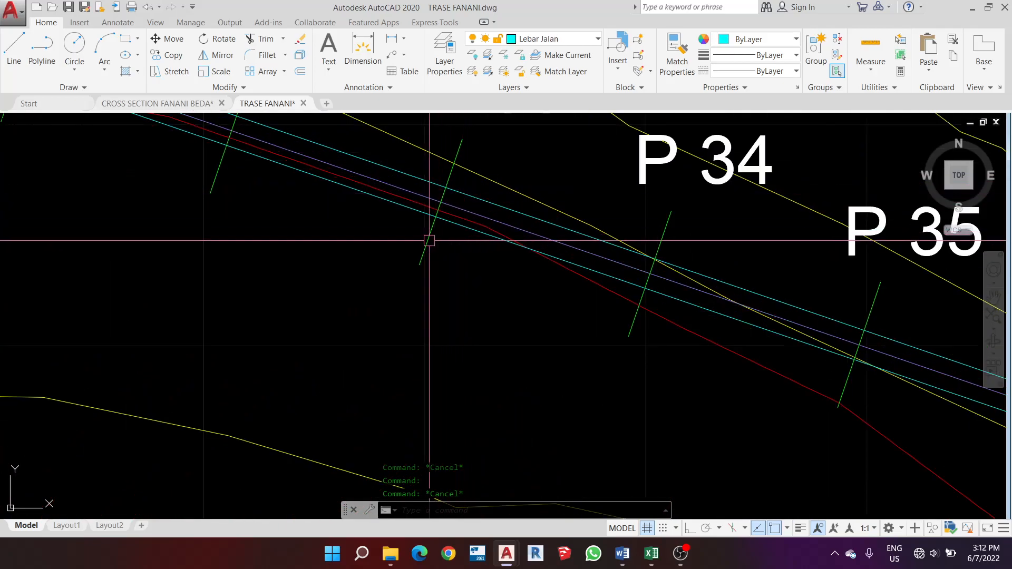
On the TRASE FANANI map, measure from the P 33 station line near the red contour towards the yellow contour below using a temporary line
scroll(436, 232, down, 2)
scroll(436, 214, up, 6)
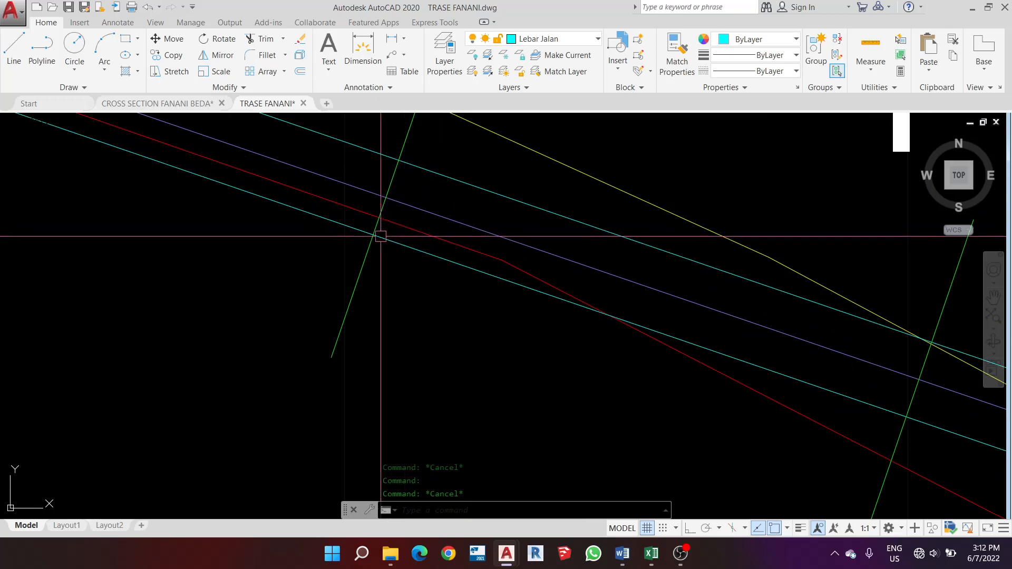
text(l)
key(Return)
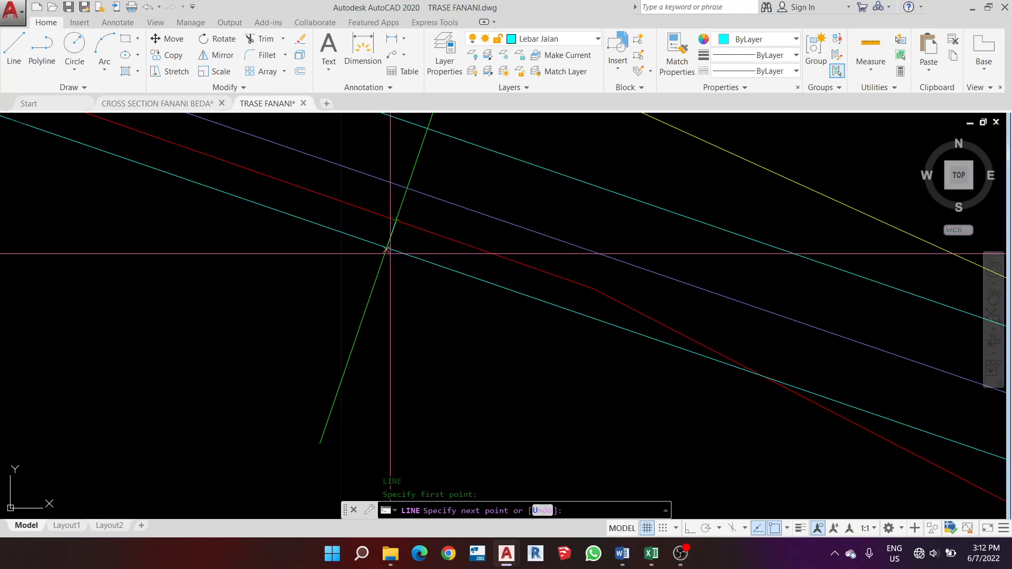
scroll(462, 212, down, 2)
scroll(462, 213, down, 4)
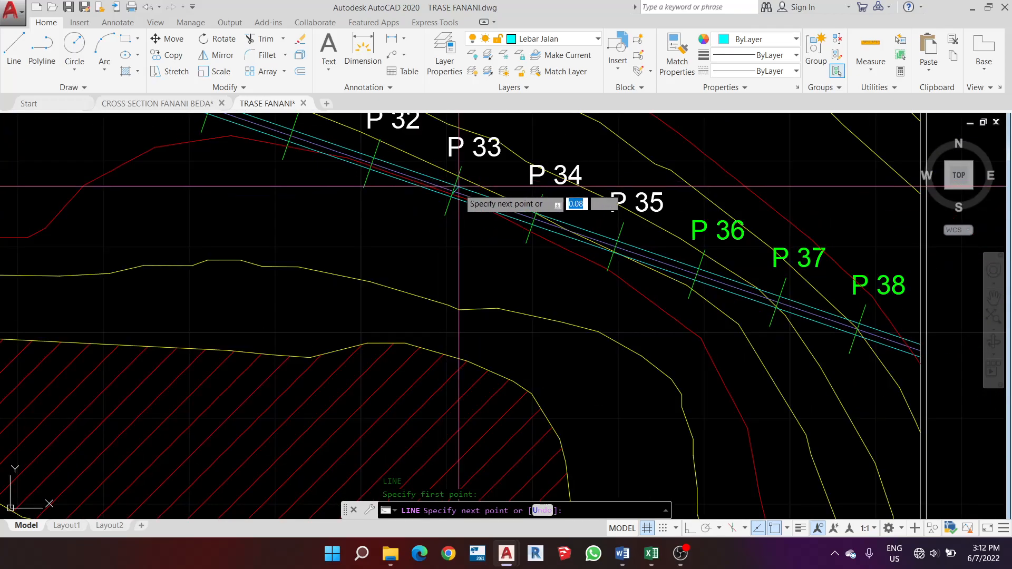
scroll(432, 288, up, 2)
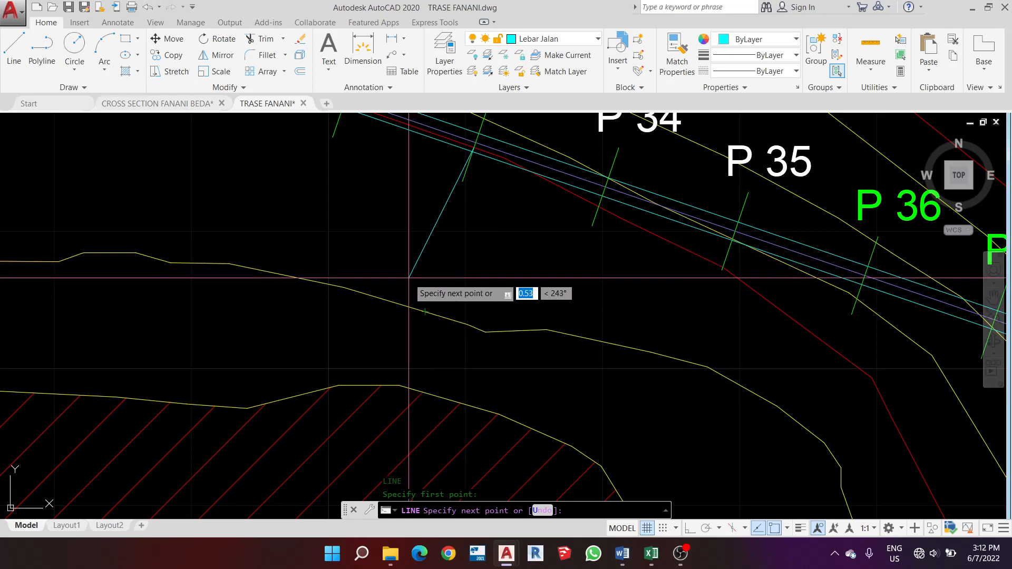
key(Escape)
scroll(405, 249, down, 2)
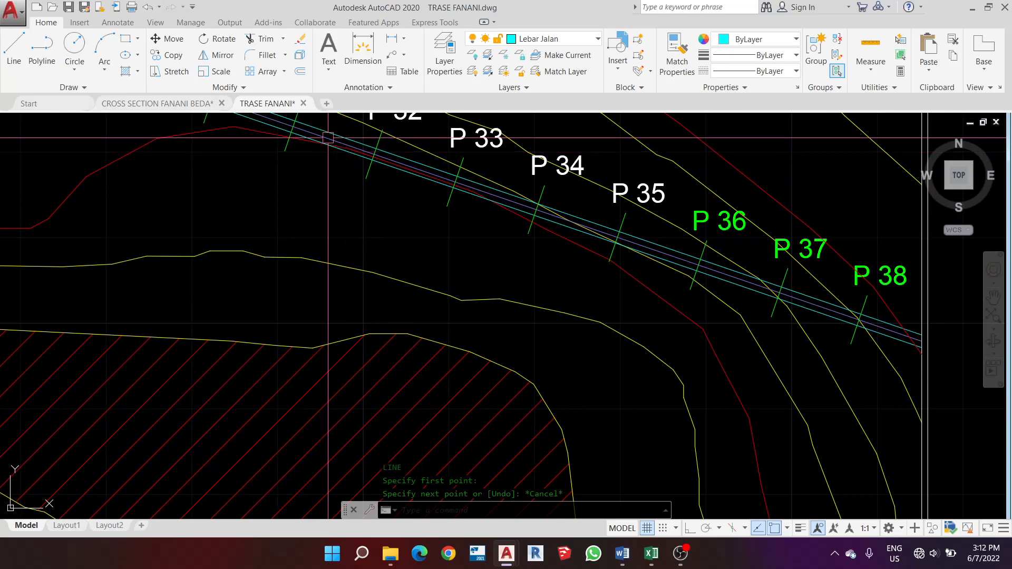
In CROSS SECTION FANANI BEDA, draw a 5-unit vertical line upward from the outer end of the P 33 scale's elevation 120 mark
click(157, 103)
scroll(360, 255, up, 2)
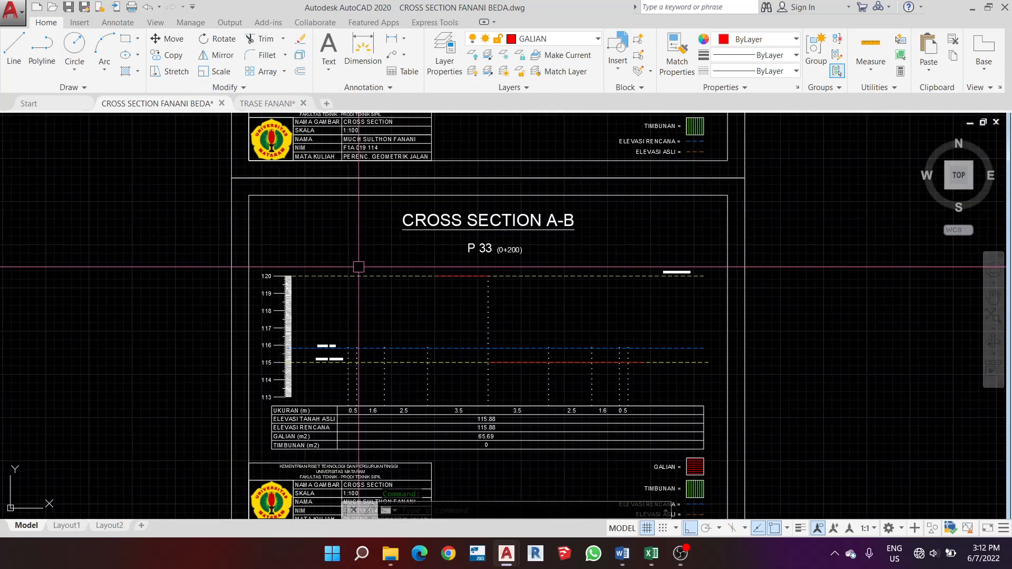
scroll(359, 267, up, 2)
text(l)
key(Return)
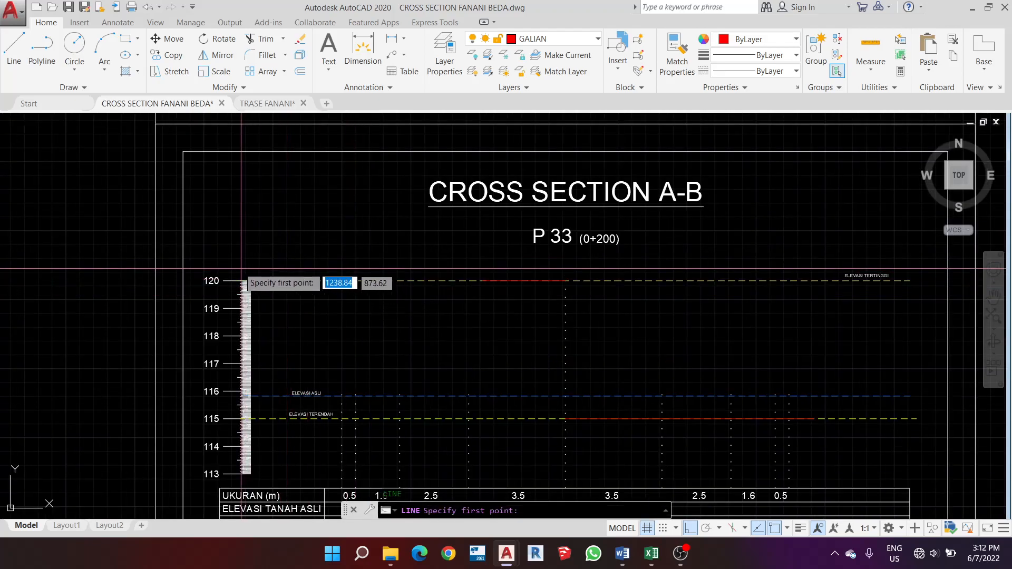
scroll(241, 269, up, 2)
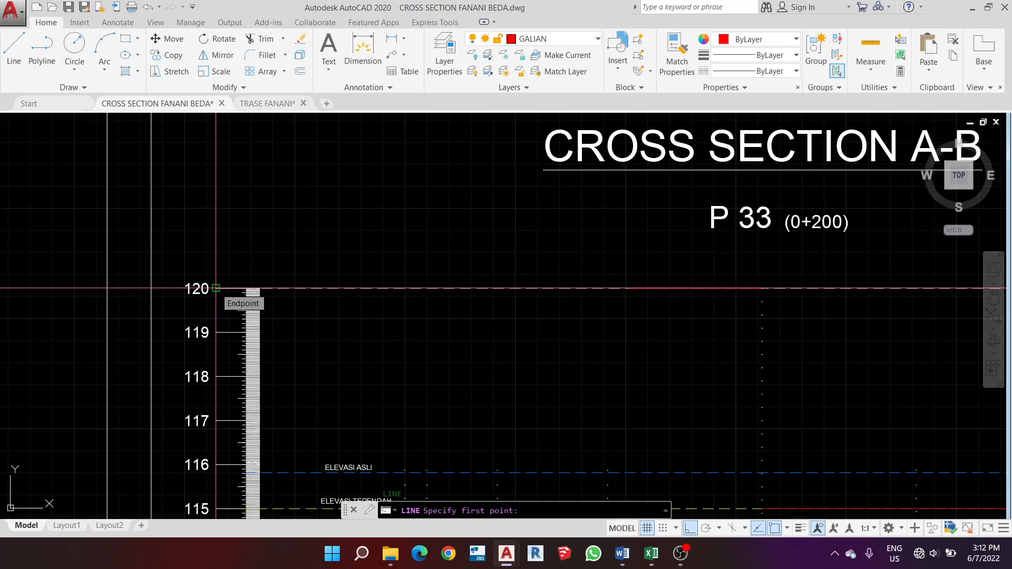
click(216, 288)
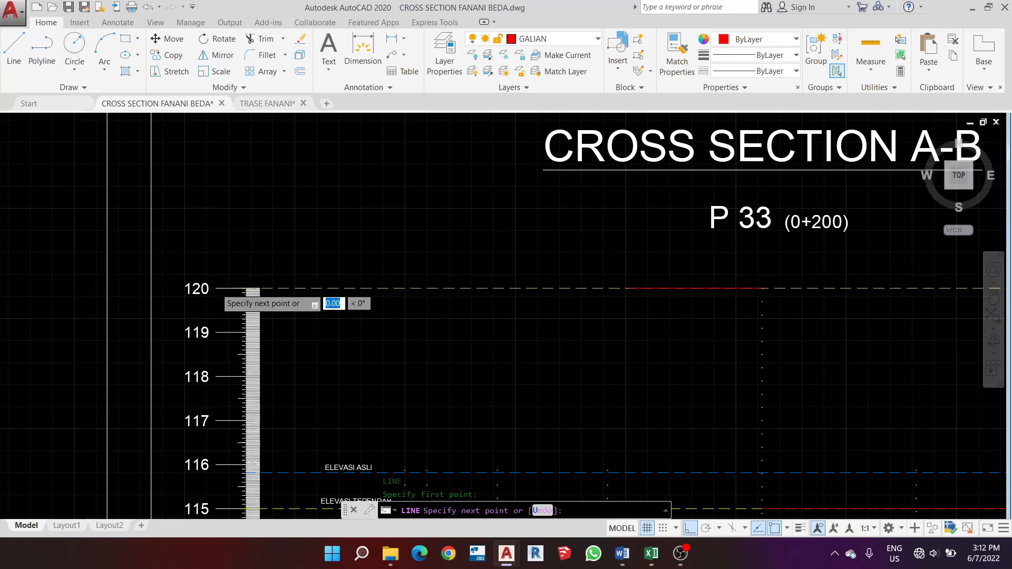
scroll(209, 314, up, 2)
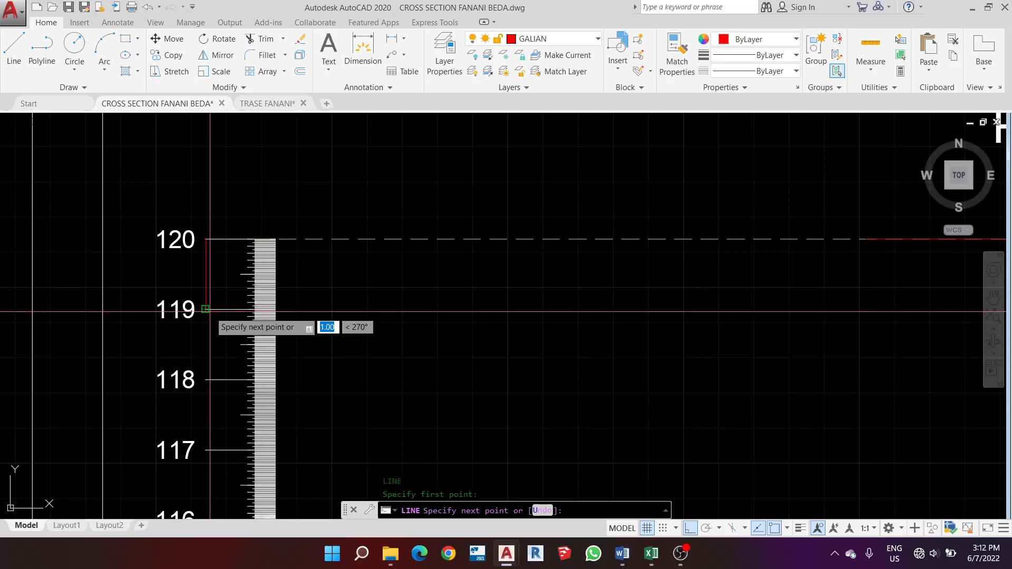
scroll(210, 312, down, 3)
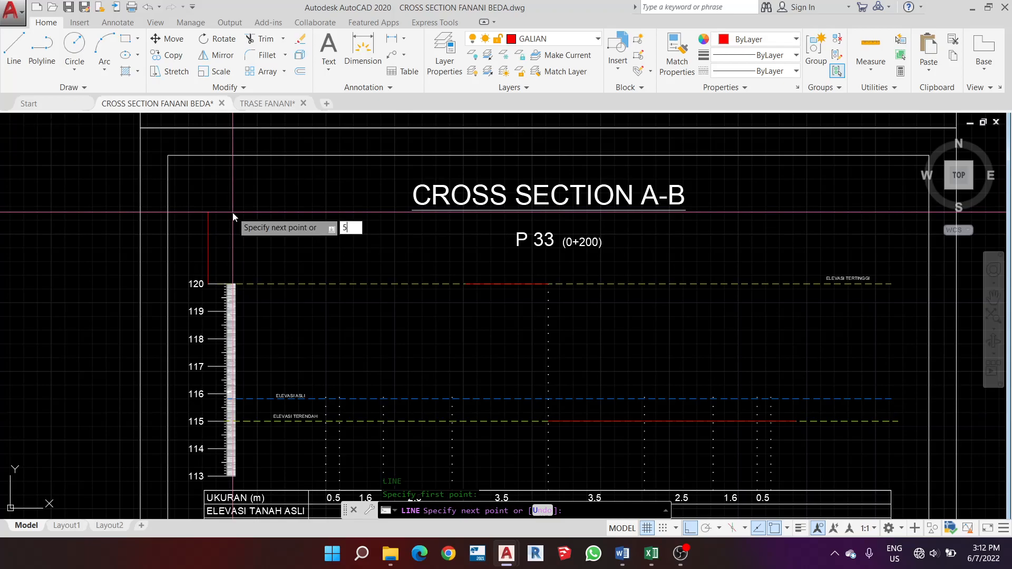
text(5)
key(Return)
key(Escape)
scroll(299, 216, down, 2)
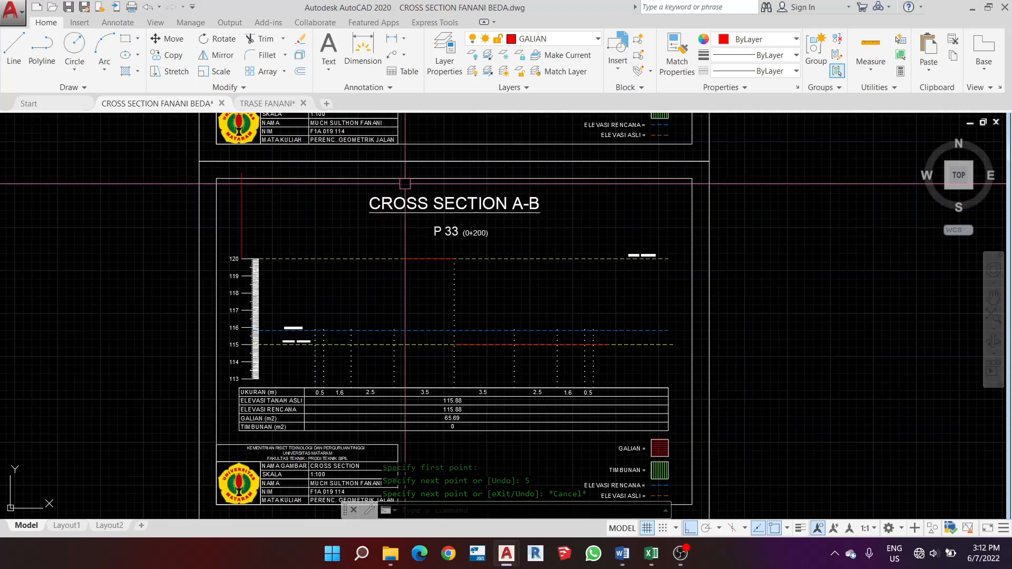
Draw a 63-unit horizontal line leftward, starting directly above the left end of the 3-unit line and level with the 5-unit line's upper end
scroll(356, 196, down, 2)
scroll(306, 179, up, 4)
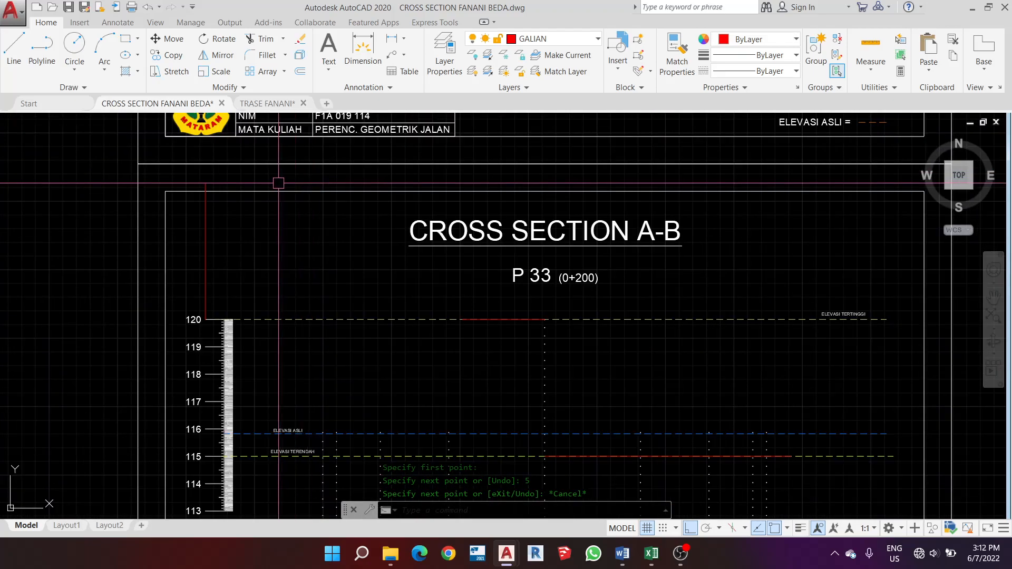
key(Return)
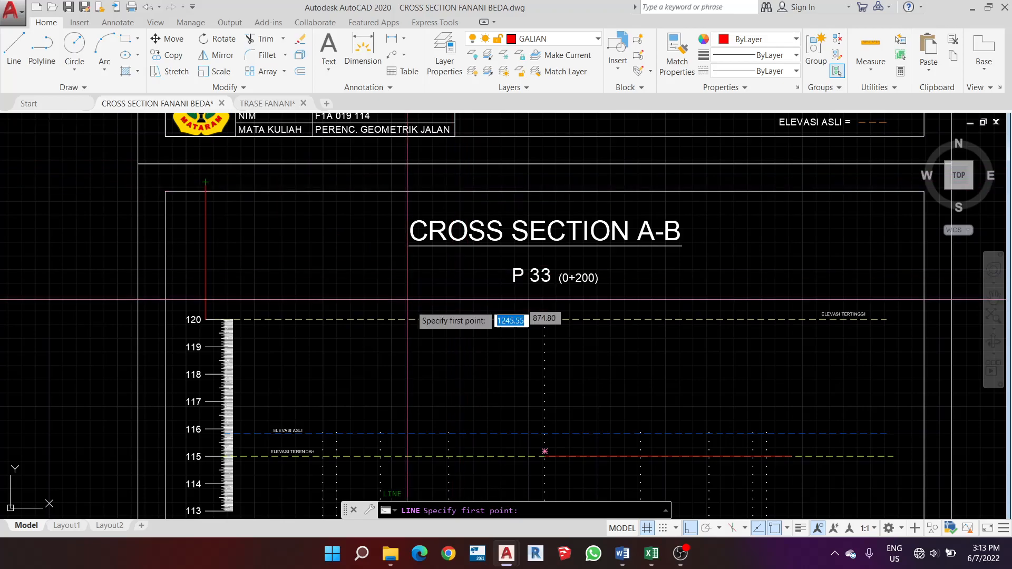
click(462, 319)
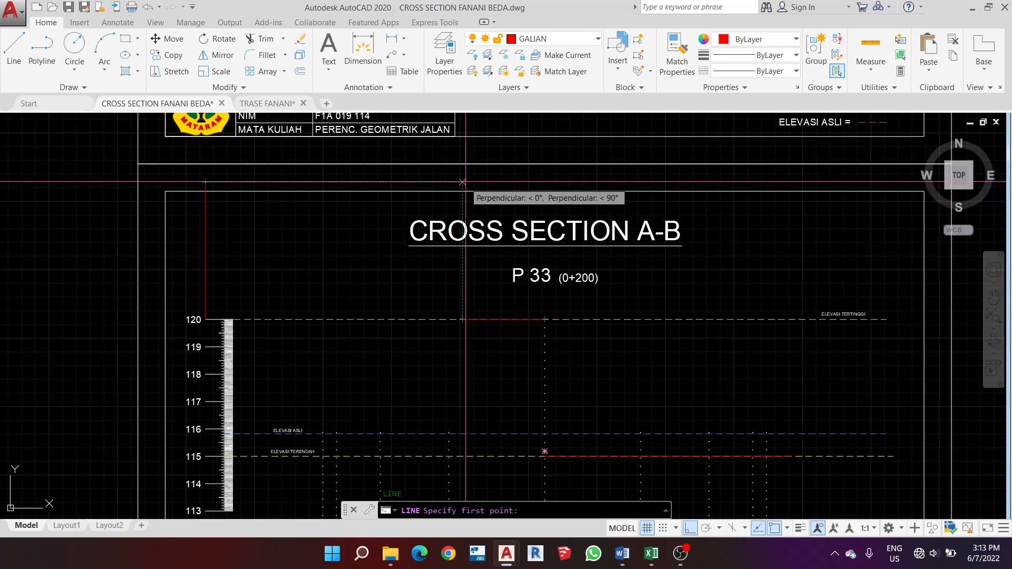
scroll(522, 192, down, 2)
scroll(219, 230, down, 3)
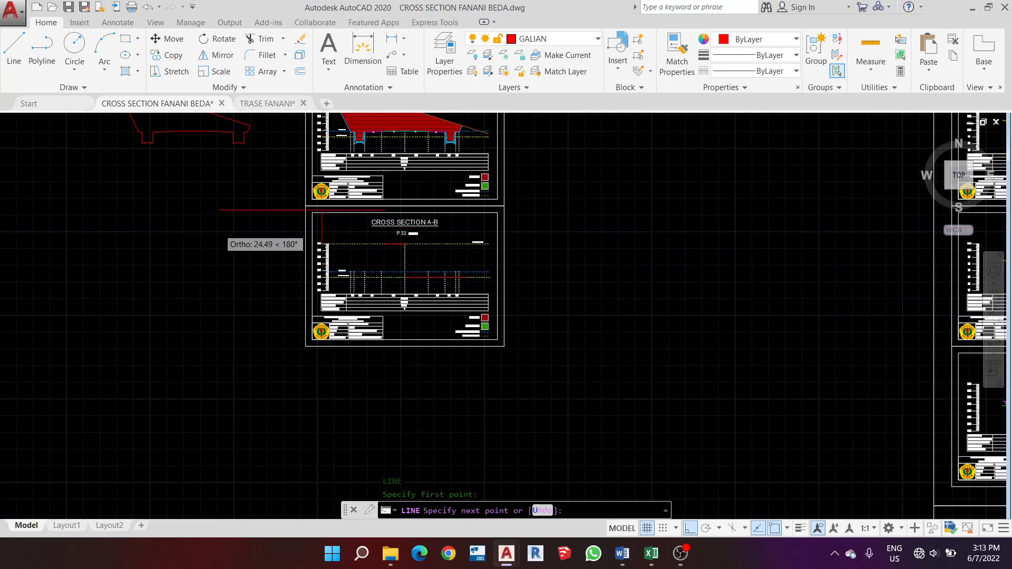
scroll(219, 229, up, 3)
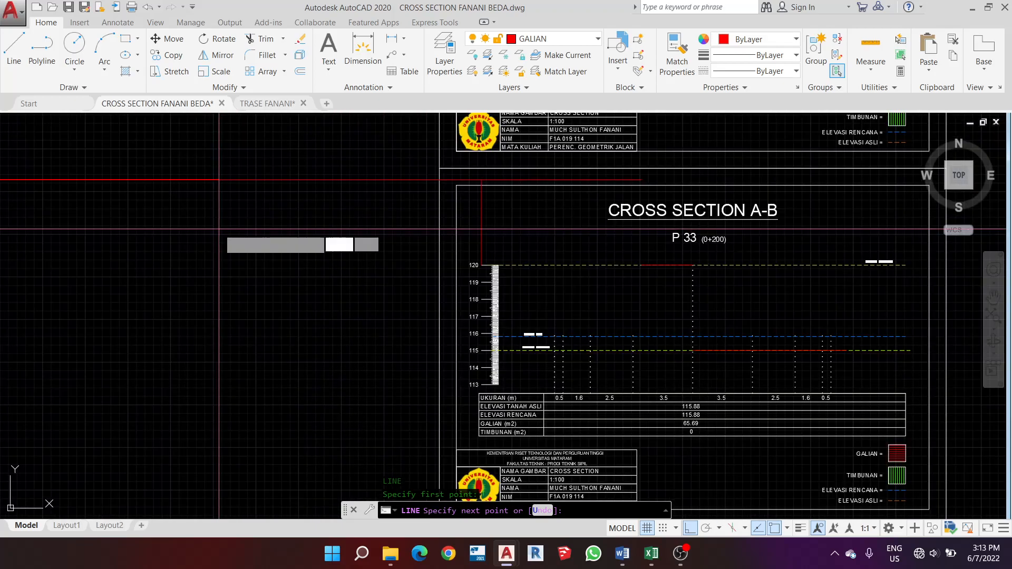
text(63)
key(Return)
scroll(379, 221, down, 6)
key(Escape)
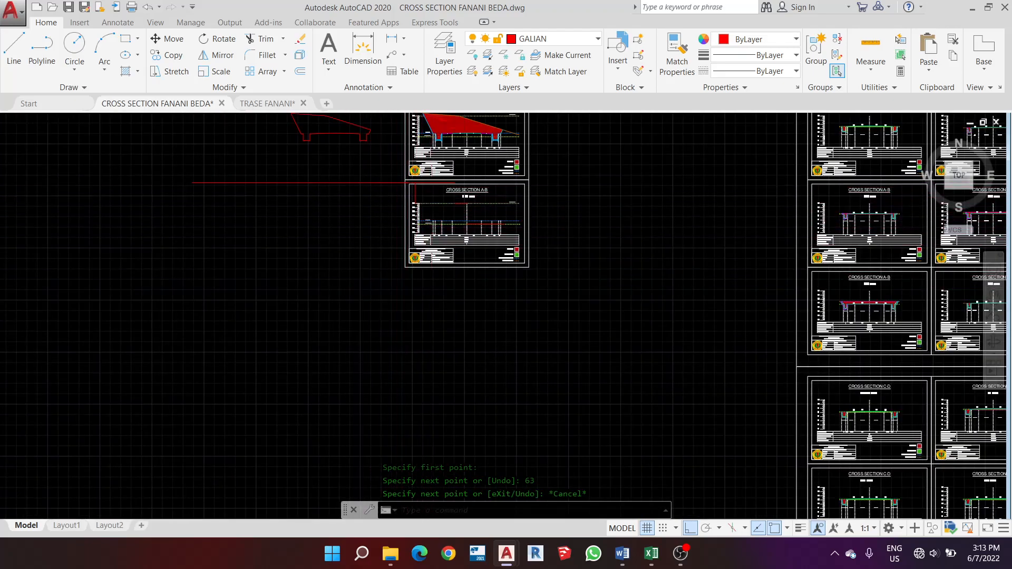
Switch to the Word procedure, review steps 5 and 6 on contour distances and the contour polyline, and return to AutoCAD
scroll(407, 176, up, 2)
scroll(422, 185, up, 2)
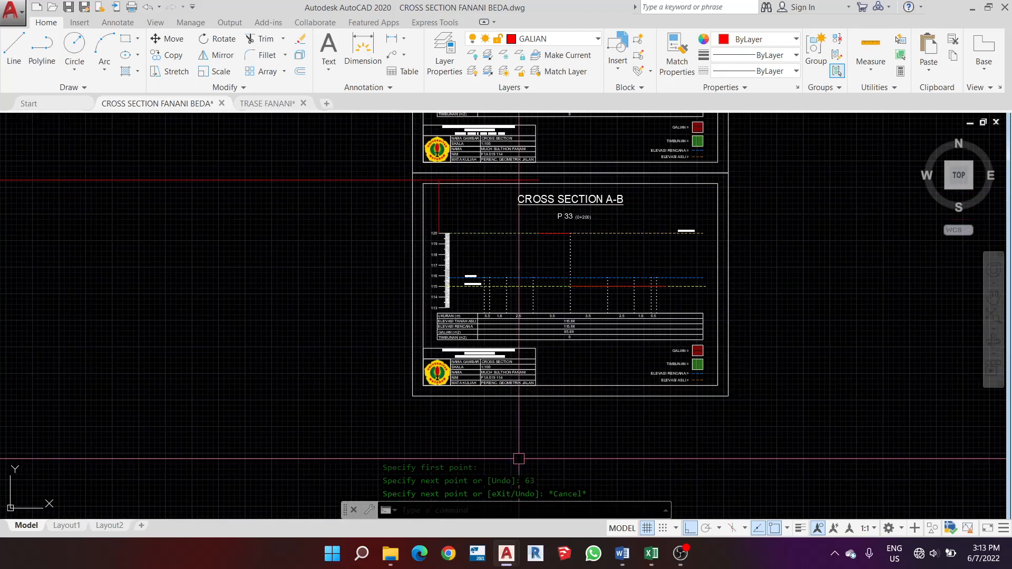
click(622, 553)
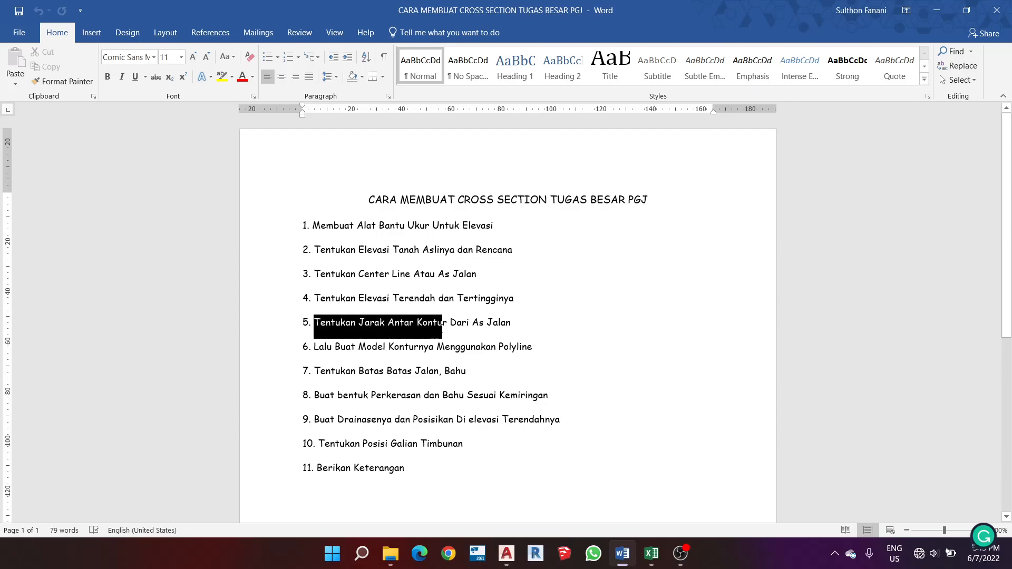
drag(500, 322, 512, 322)
click(512, 323)
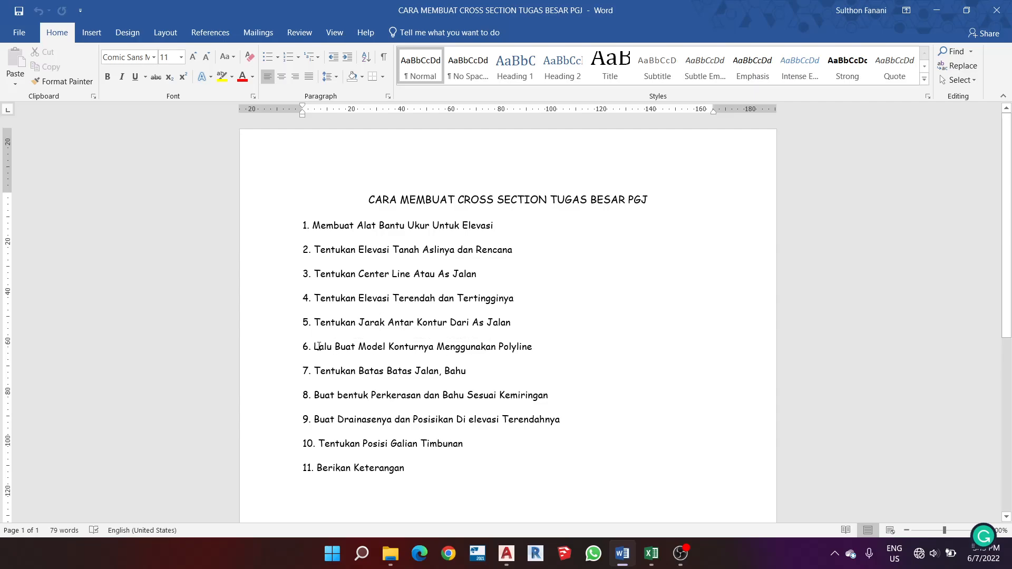
drag(316, 346, 501, 352)
click(564, 356)
click(940, 11)
Start a polyline at the left end of the 63-unit line and run it to the left end of the 3-unit line on elevation 120
scroll(528, 243, down, 2)
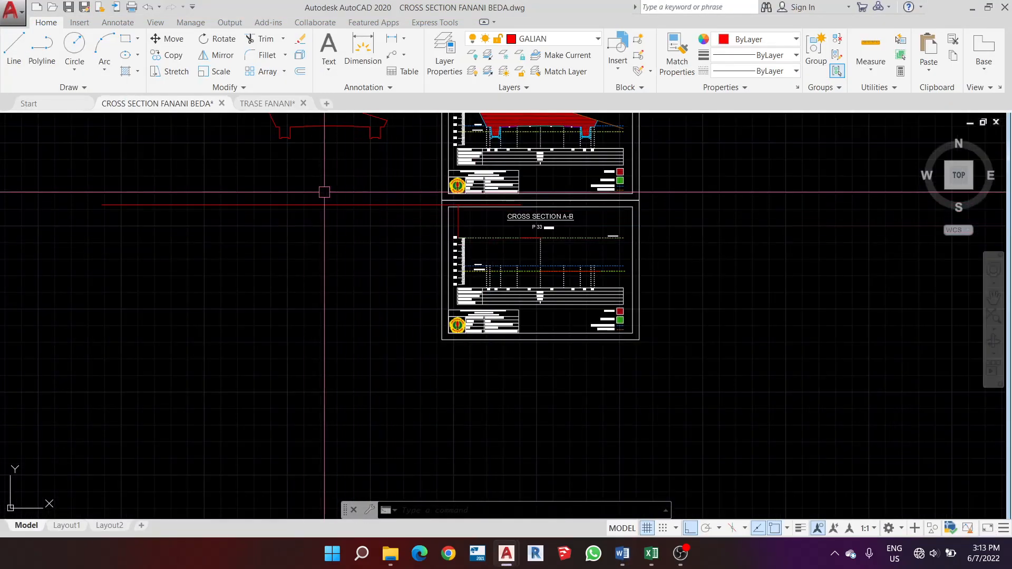
scroll(297, 196, up, 2)
text(pl)
key(Return)
scroll(508, 199, down, 2)
scroll(260, 206, up, 2)
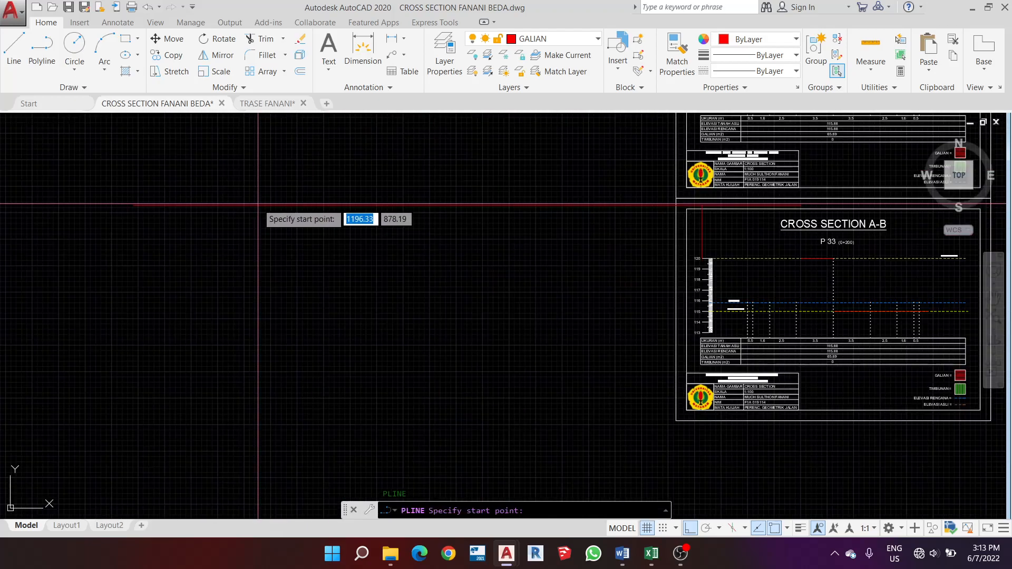
click(134, 205)
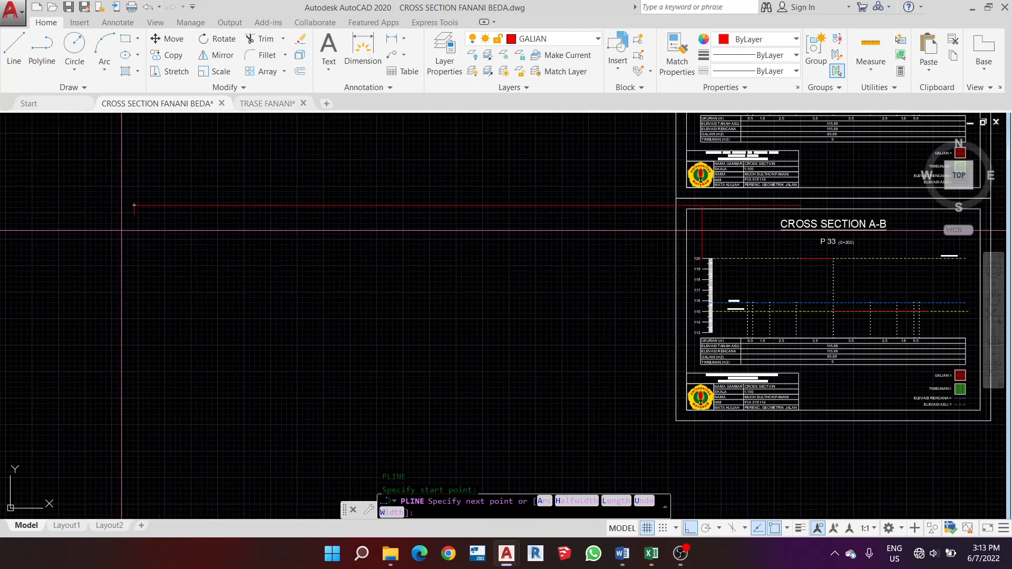
scroll(134, 208, down, 2)
scroll(483, 269, up, 4)
scroll(627, 253, up, 2)
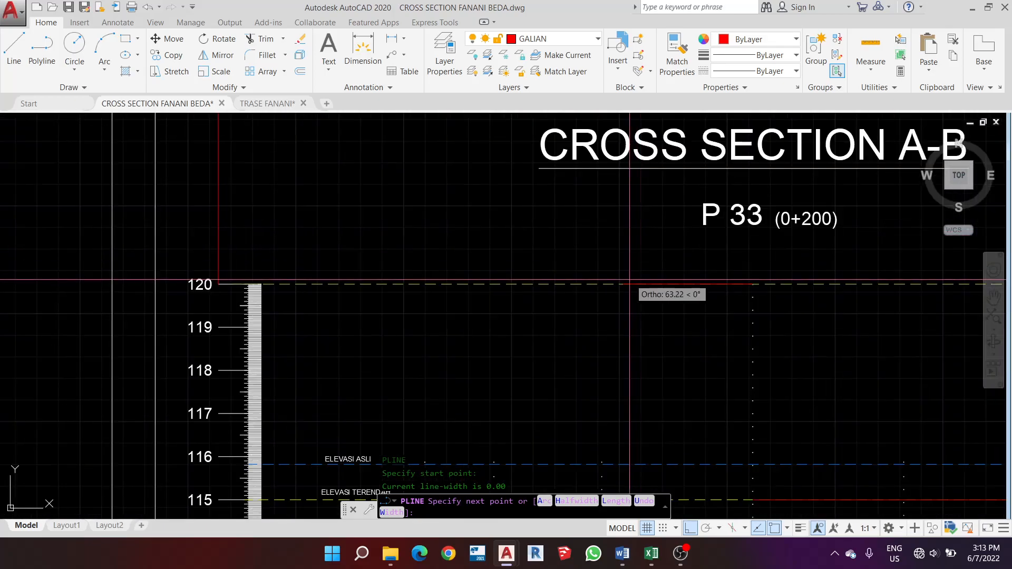
scroll(606, 290, up, 2)
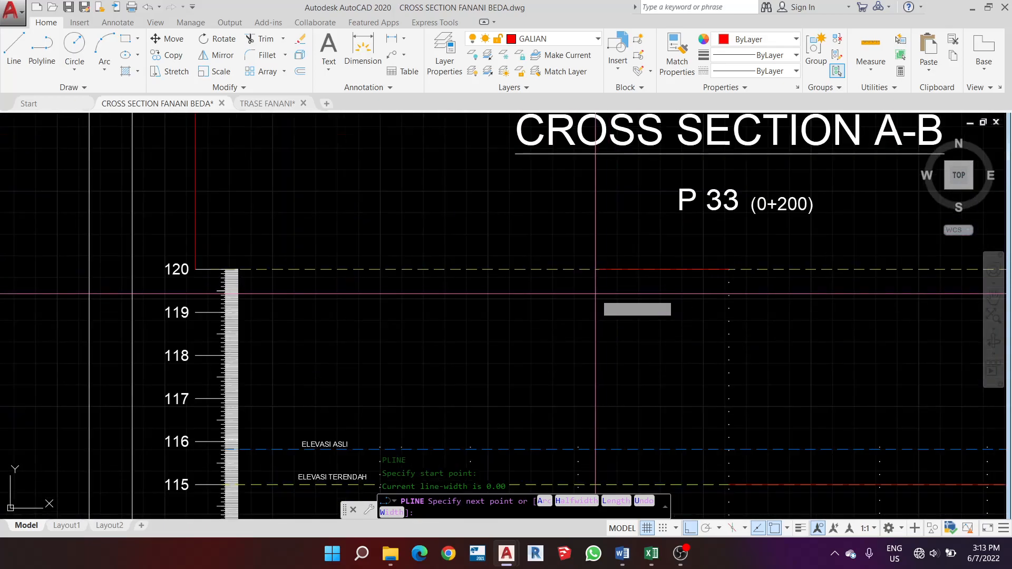
click(600, 269)
Continue the contour polyline to the right end of the red line on elevation 115 and finish it there
scroll(601, 269, down, 6)
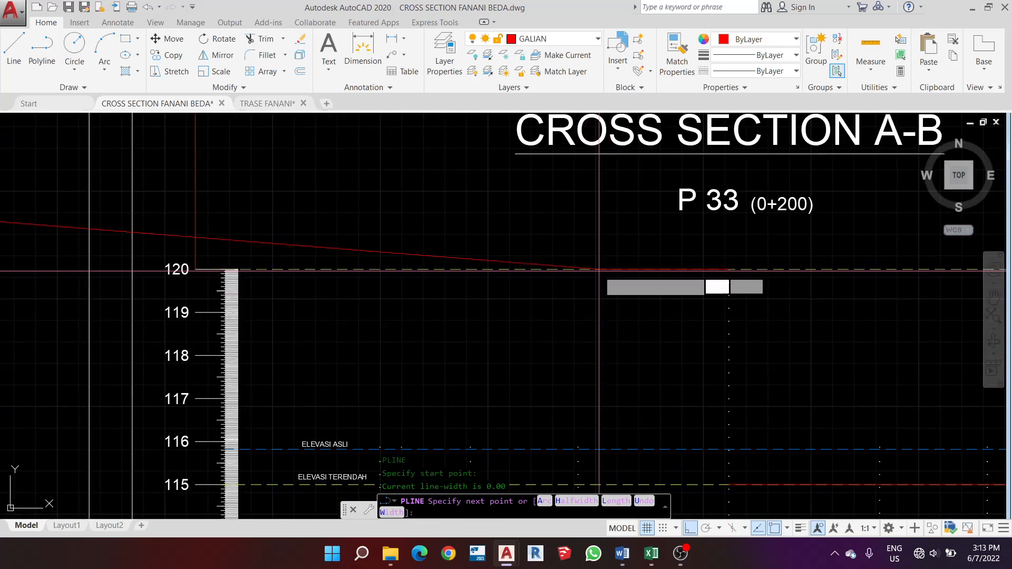
scroll(551, 259, up, 4)
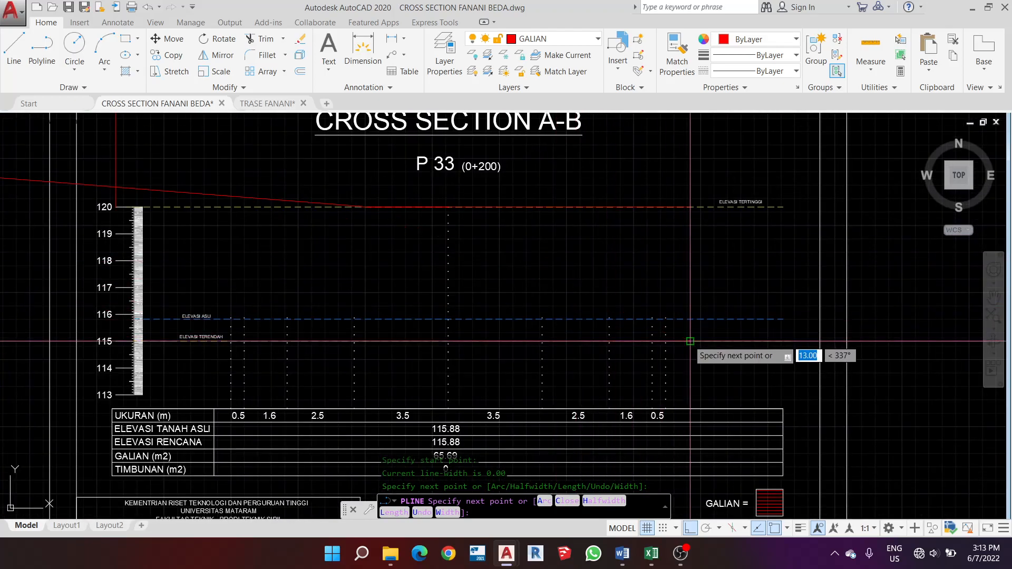
scroll(689, 334, up, 4)
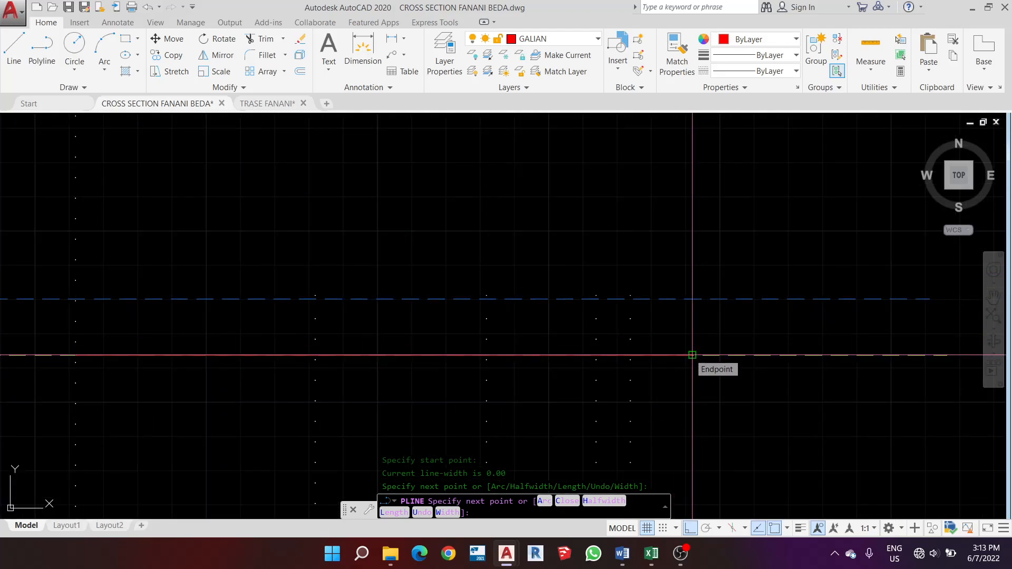
click(692, 355)
scroll(693, 355, down, 8)
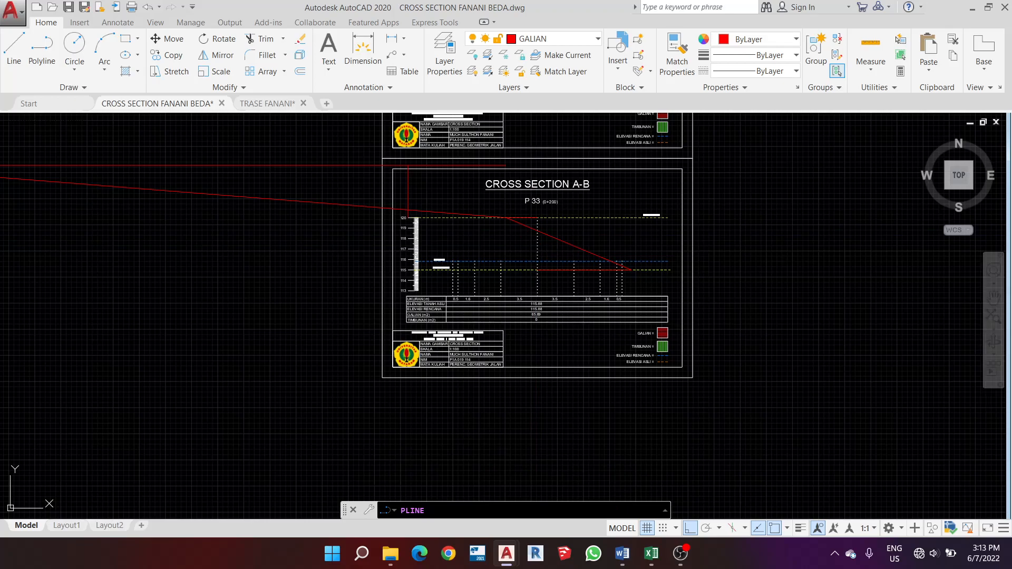
key(Escape)
Delete the 63-unit horizontal and 5-unit vertical helper lines above the P 33 section
scroll(527, 229, up, 2)
scroll(558, 286, down, 2)
scroll(463, 180, up, 4)
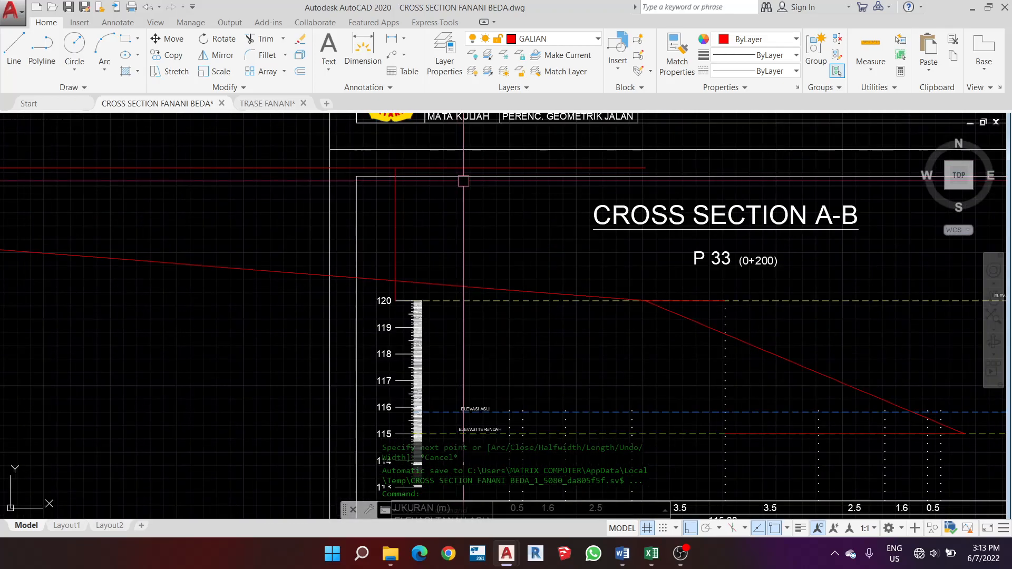
click(477, 168)
key(Delete)
click(395, 198)
key(Delete)
Delete the red 3-unit helper line lying on the elevation 120 line of the P 33 section
scroll(439, 265, down, 2)
scroll(440, 264, up, 2)
scroll(440, 264, down, 4)
scroll(626, 298, up, 4)
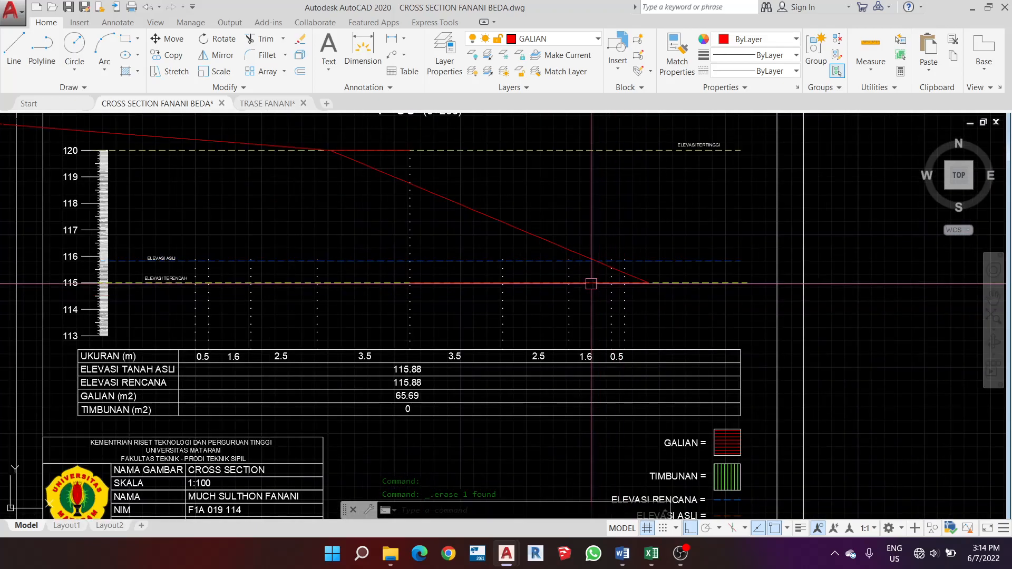
scroll(538, 244, up, 2)
scroll(672, 235, down, 4)
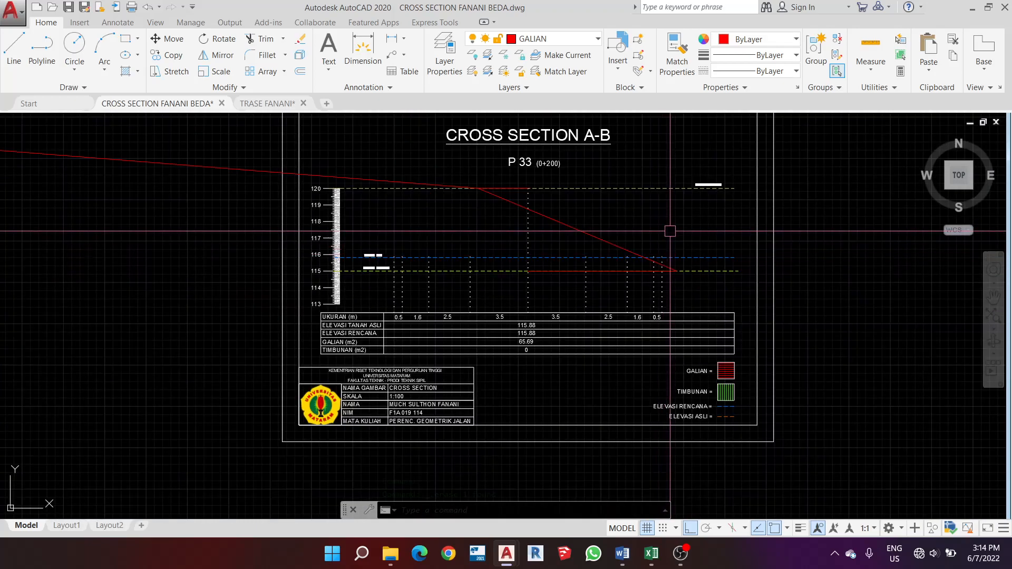
scroll(519, 191, up, 4)
click(521, 189)
key(Delete)
scroll(532, 200, down, 3)
scroll(667, 438, up, 3)
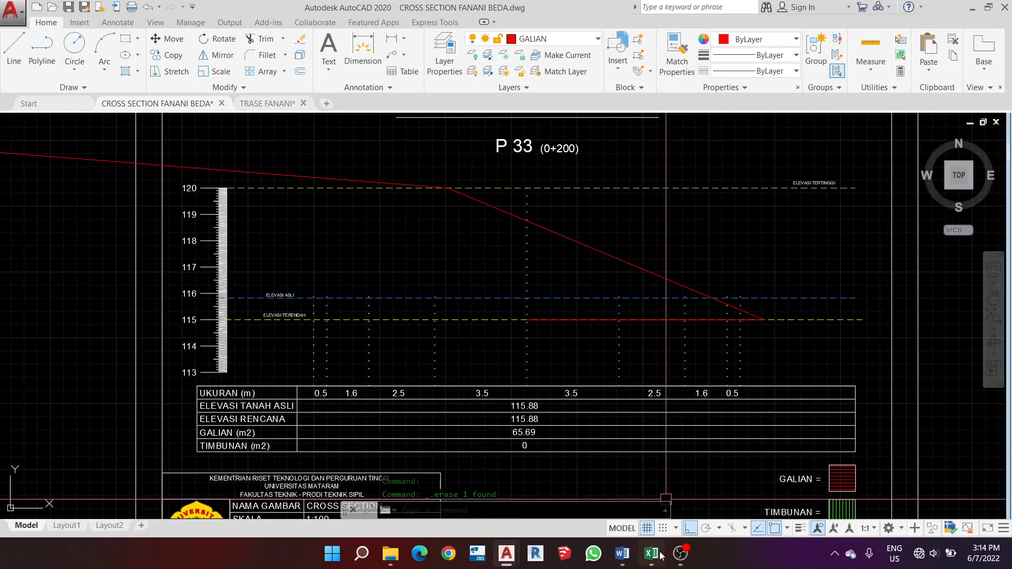
Switch to the Word procedure, read step 7 on road and shoulder limits, and return to AutoCAD
click(622, 553)
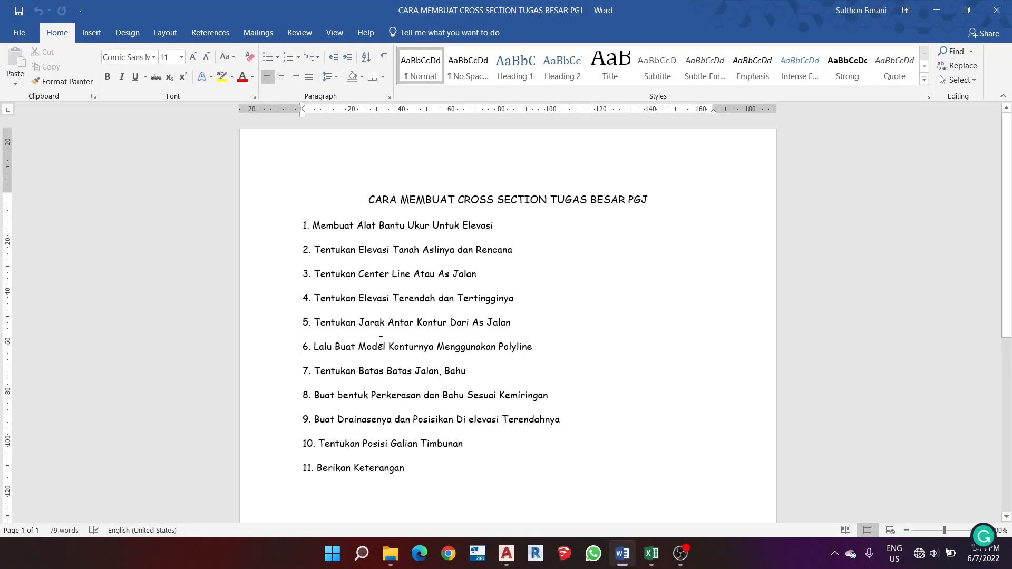
drag(315, 375, 423, 373)
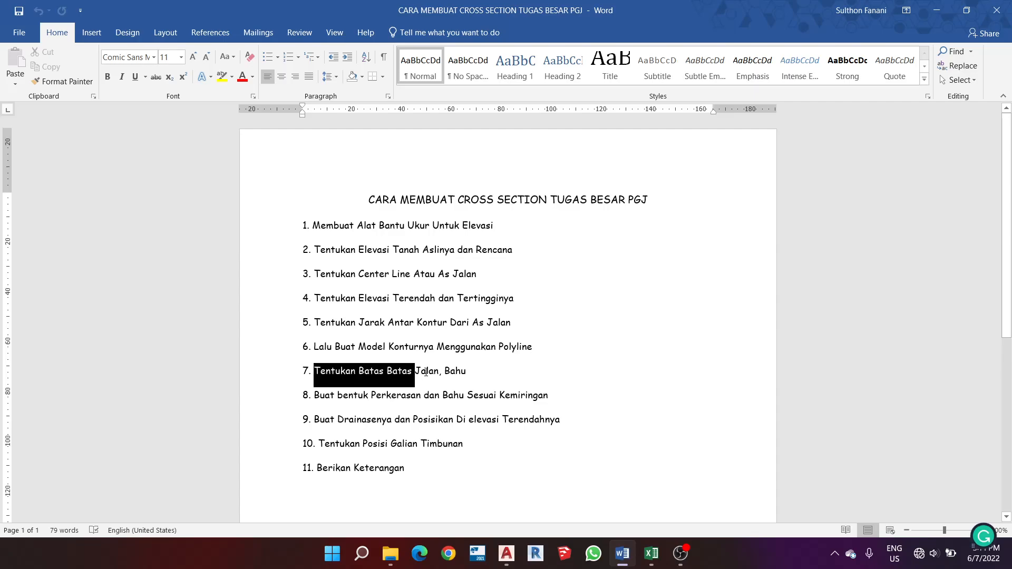
click(513, 383)
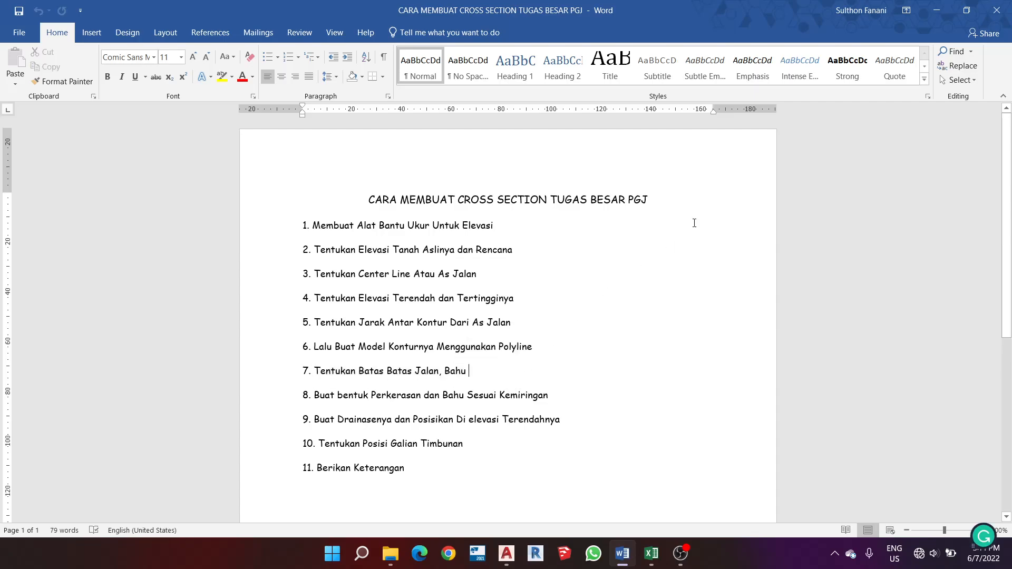
click(934, 7)
Delete the four short dotted vertical lines left of the P 33 centre line
scroll(428, 326, down, 3)
scroll(428, 326, up, 3)
click(463, 330)
click(417, 314)
key(Escape)
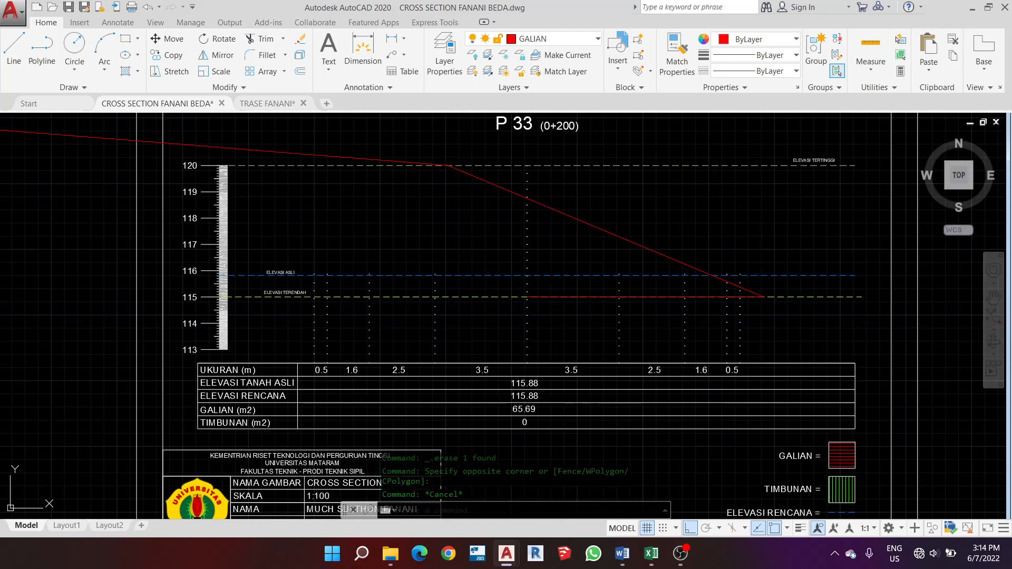
scroll(482, 317, up, 2)
click(463, 324)
click(367, 305)
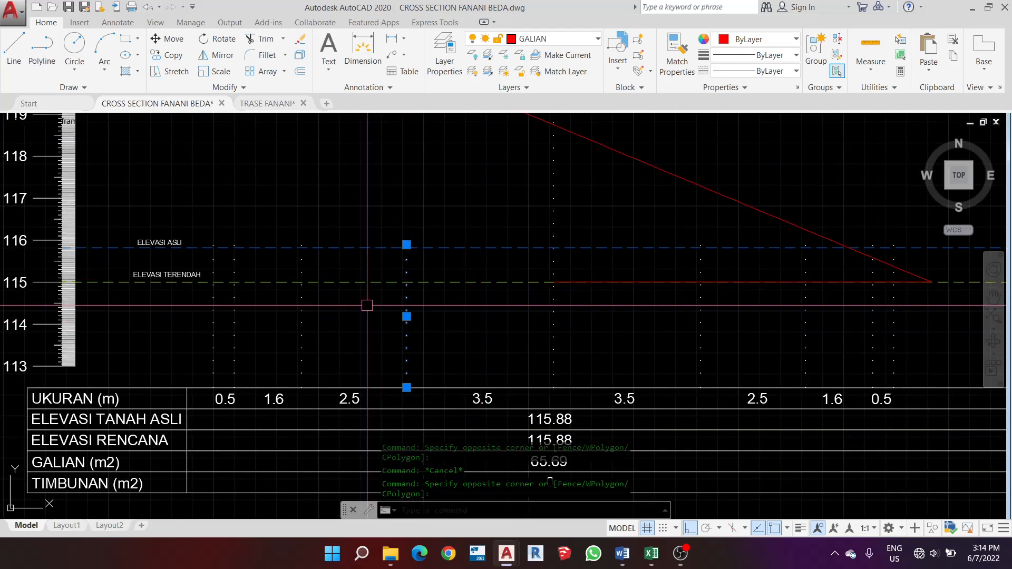
click(411, 309)
click(209, 329)
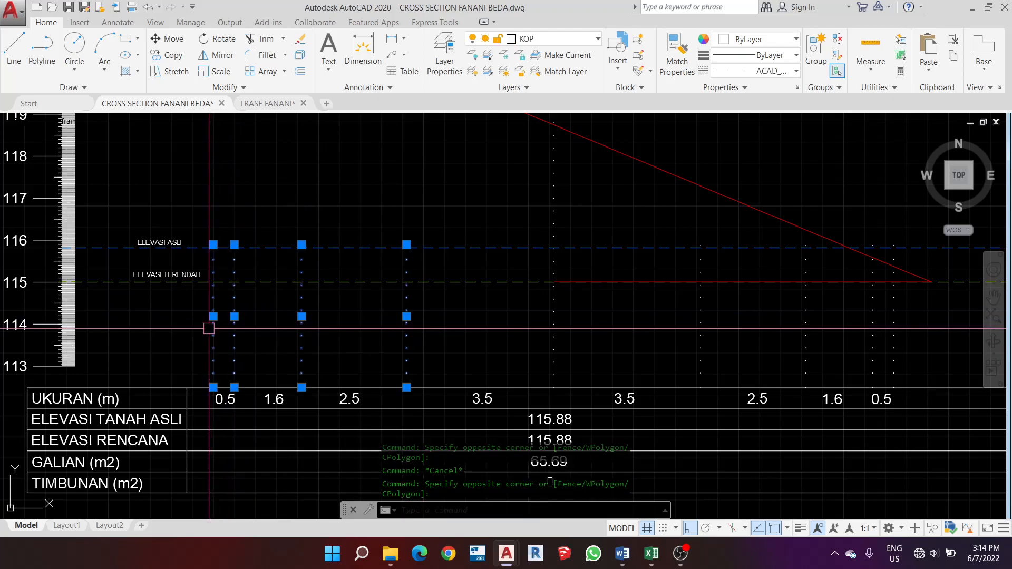
key(Delete)
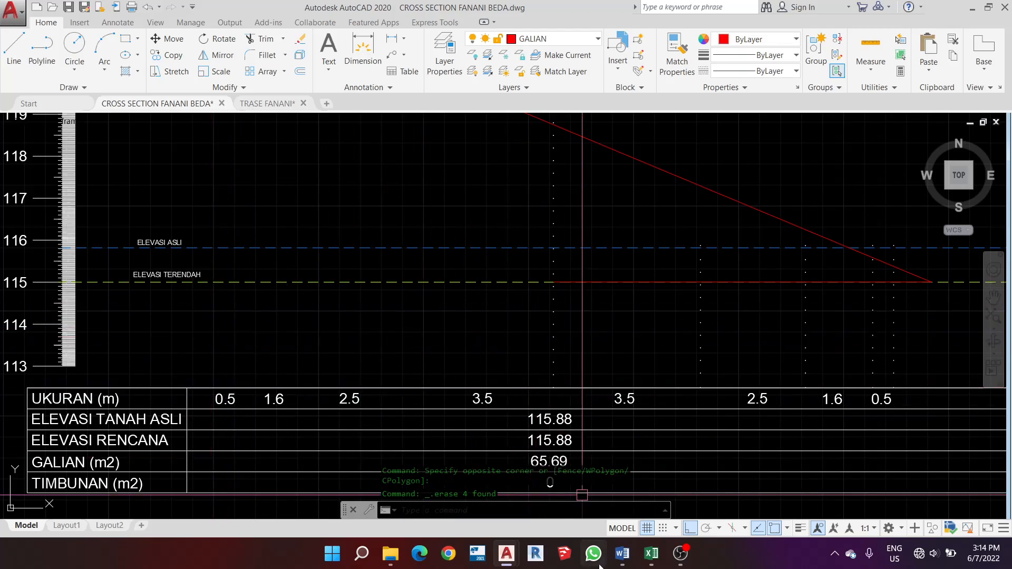
Offset the dotted P 33 centre line 3.5 to the left to mark the lane edge
mouse_move(652, 555)
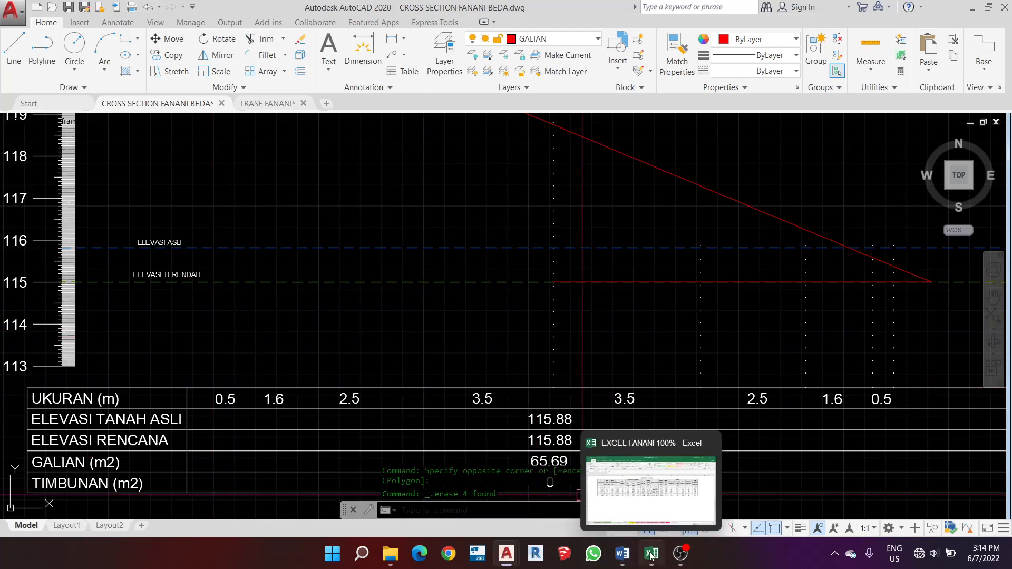
click(497, 323)
click(445, 315)
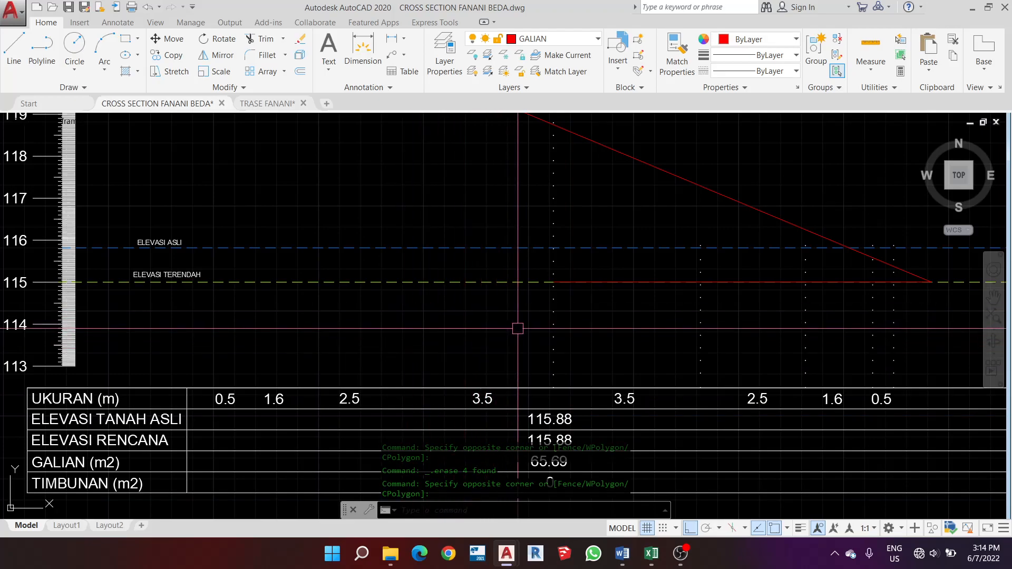
text(o)
key(Return)
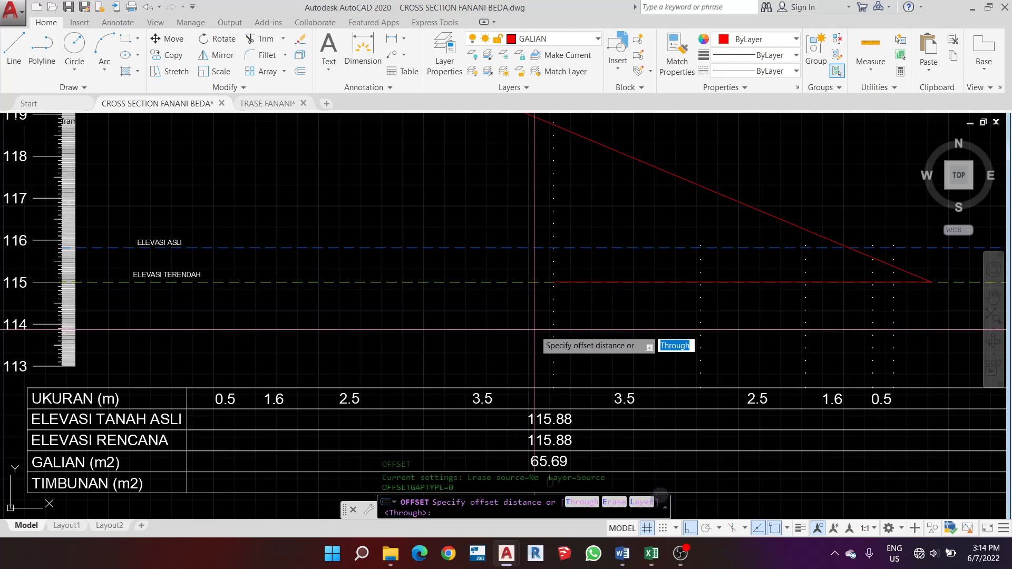
text(3.)
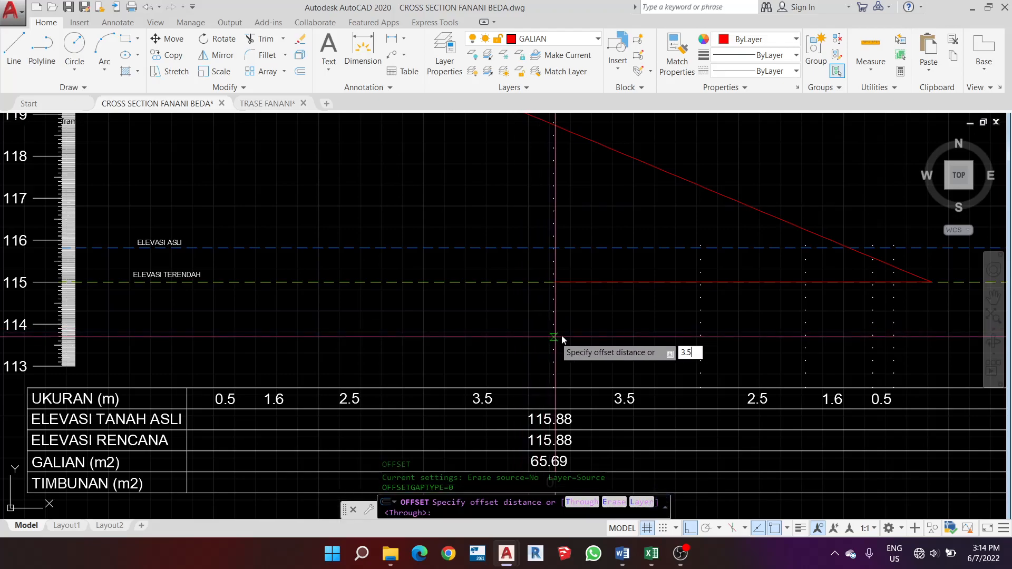
text(5)
key(Return)
click(554, 335)
click(402, 334)
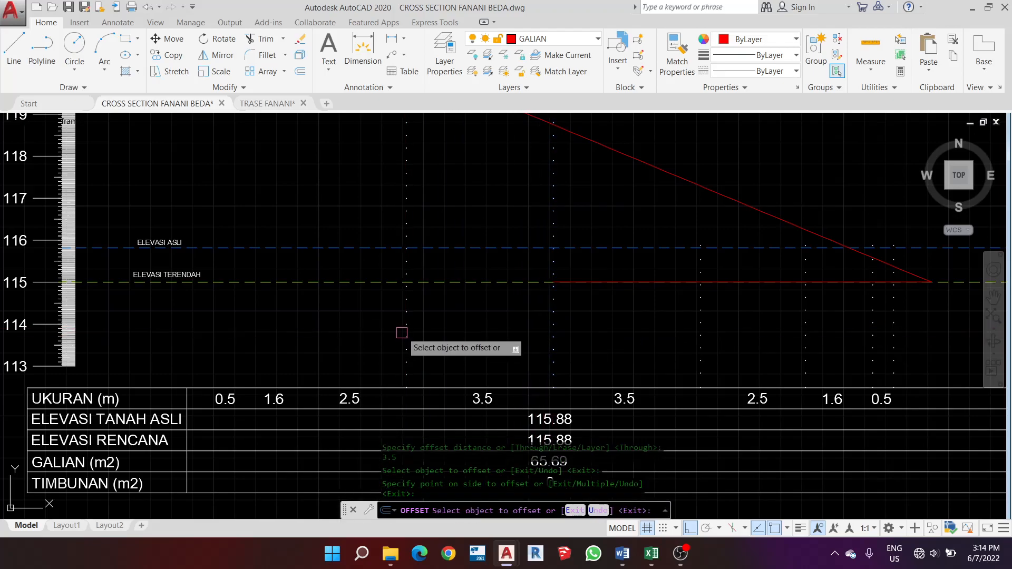
key(Escape)
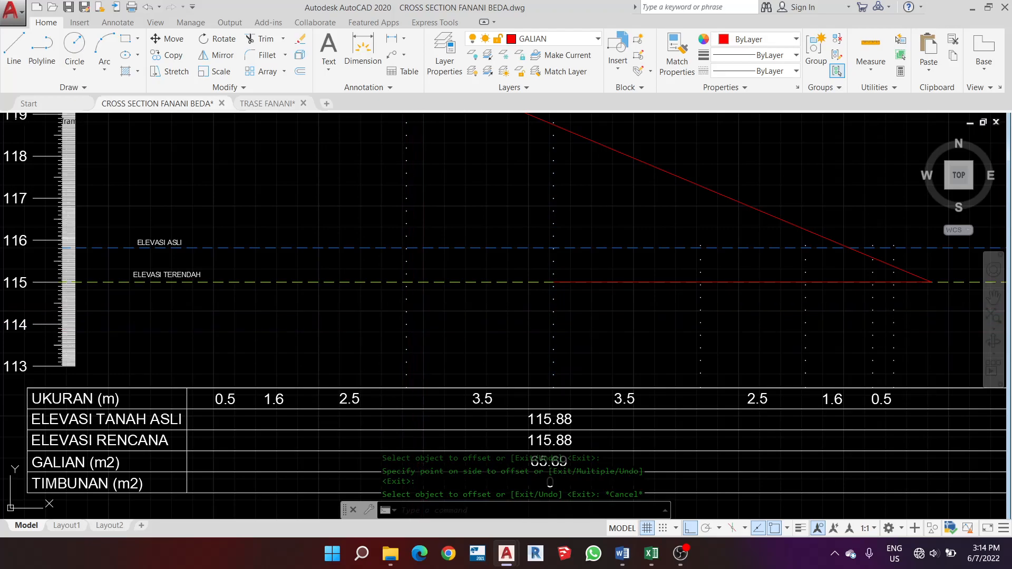
Offset the left lane-edge line 2.5 farther left to mark the shoulder edge
click(407, 316)
text(o)
key(Return)
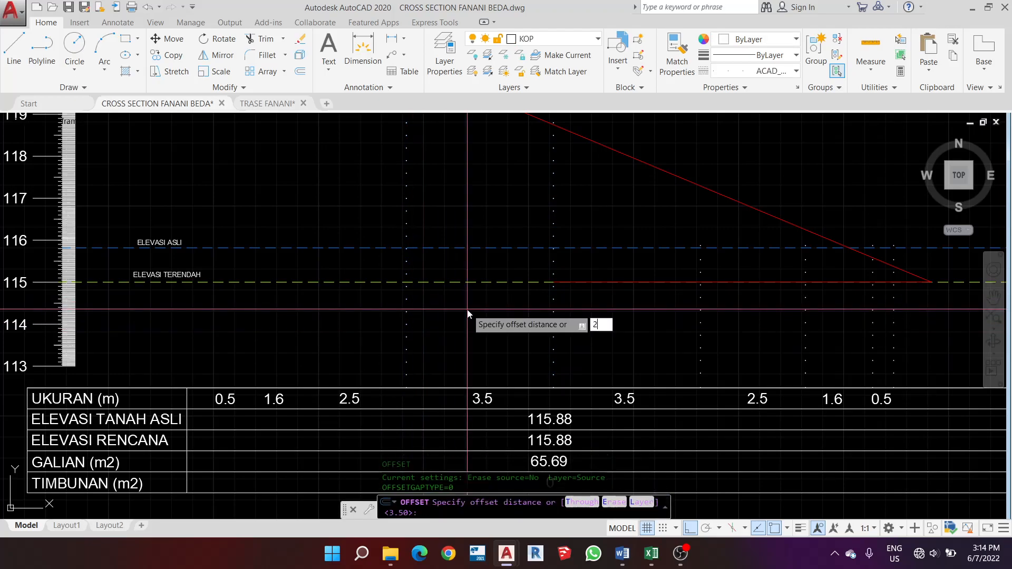
key(Return)
click(370, 316)
key(Escape)
scroll(297, 316, down, 1)
scroll(243, 313, up, 1)
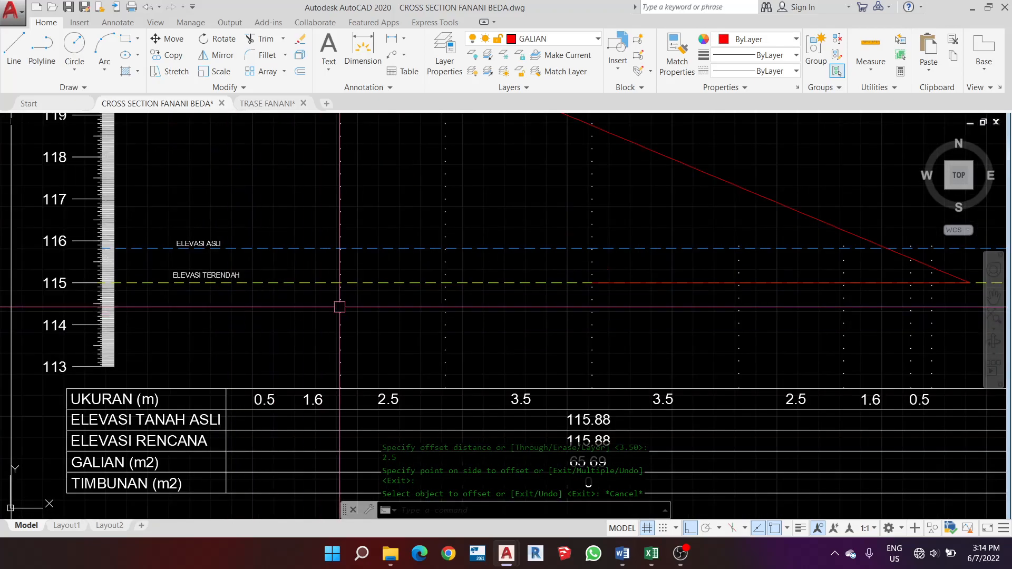
scroll(270, 315, down, 1)
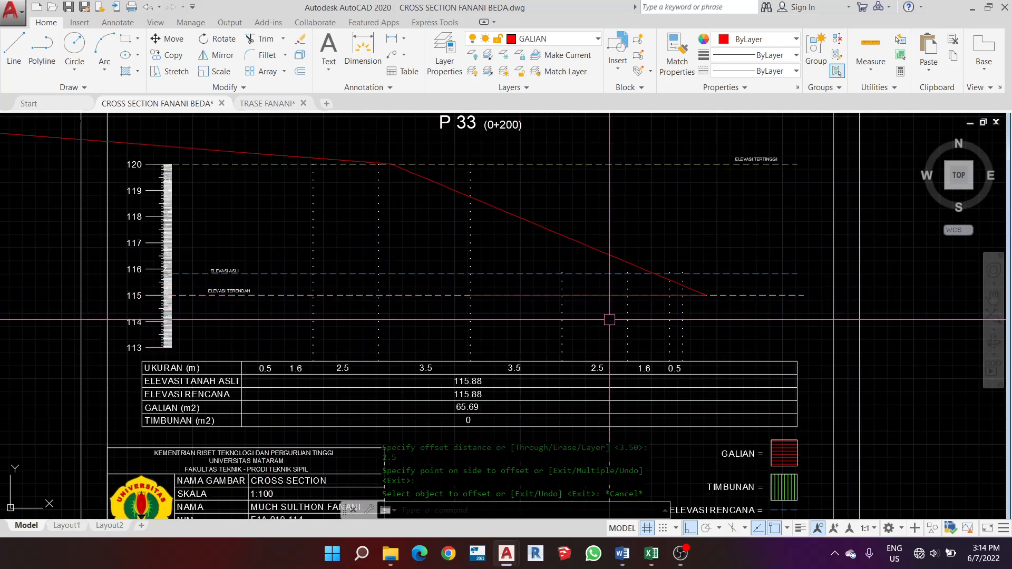
Delete the four short dotted vertical lines right of the P 33 centre line
scroll(698, 324, up, 2)
click(426, 313)
click(414, 322)
key(Delete)
Mirror the left lane-edge and shoulder-edge lines about the centre line, keeping the source lines
scroll(452, 291, down, 2)
scroll(301, 306, up, 2)
click(312, 312)
click(161, 318)
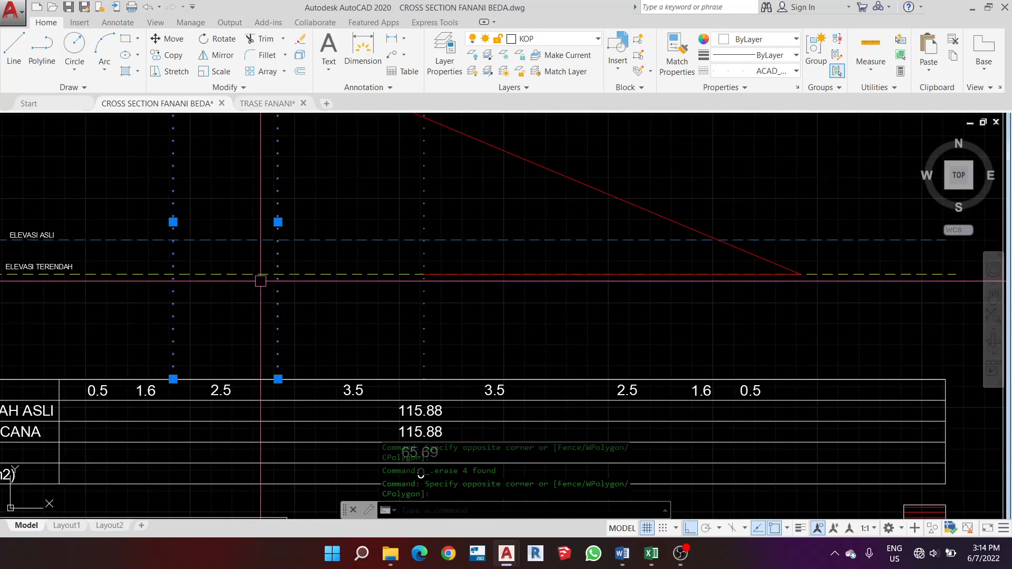
text(mi)
key(Return)
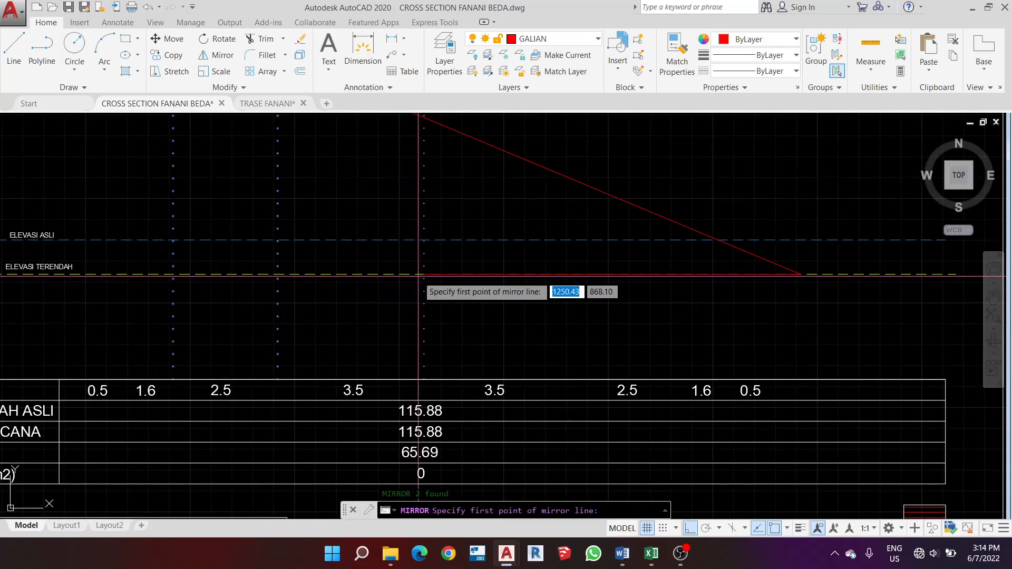
click(423, 274)
click(391, 327)
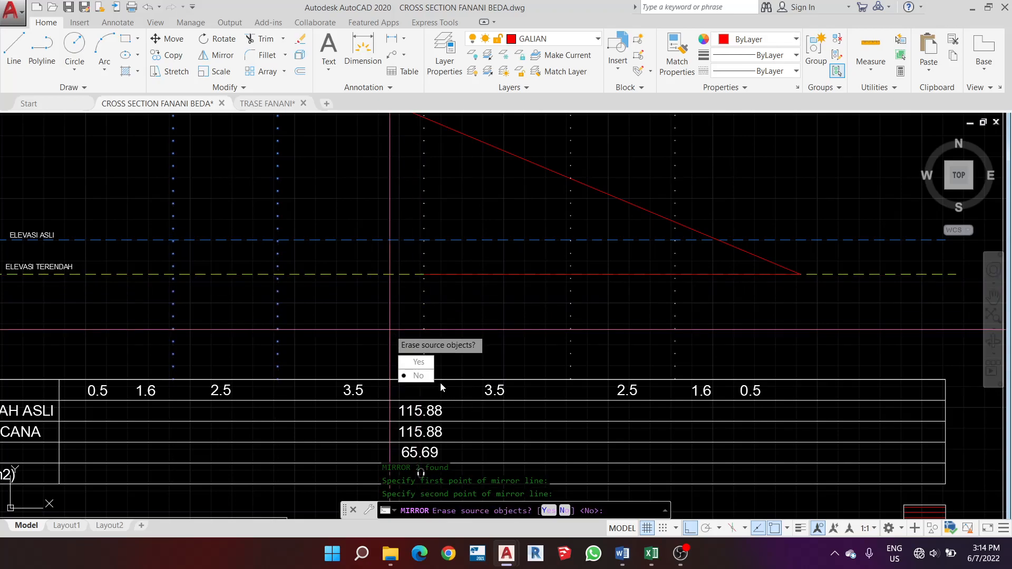
click(419, 375)
scroll(467, 221, down, 3)
scroll(461, 192, up, 2)
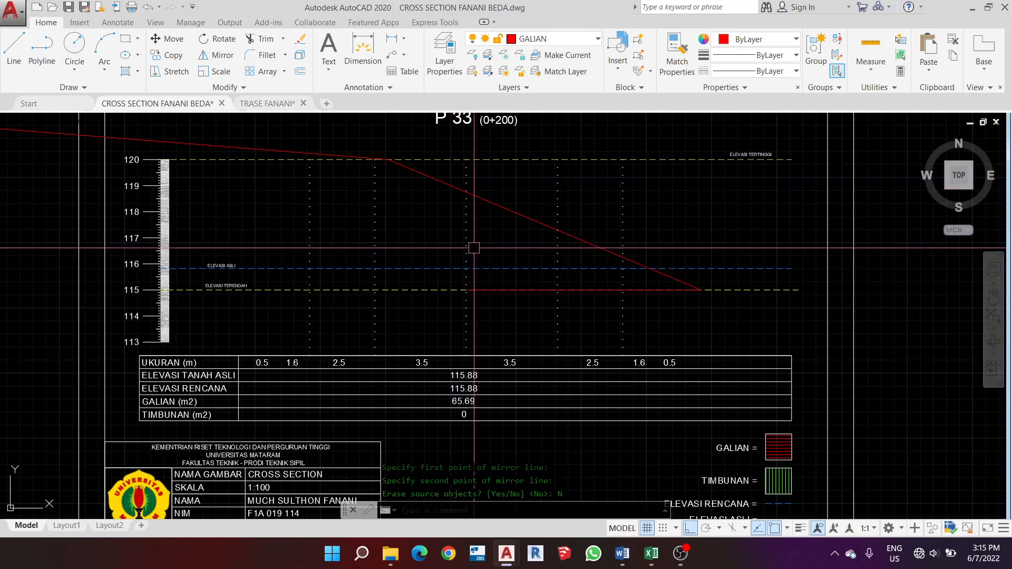
Switch to the Word procedure and read step 8 on shaping the pavement and shoulders to their slopes
click(624, 554)
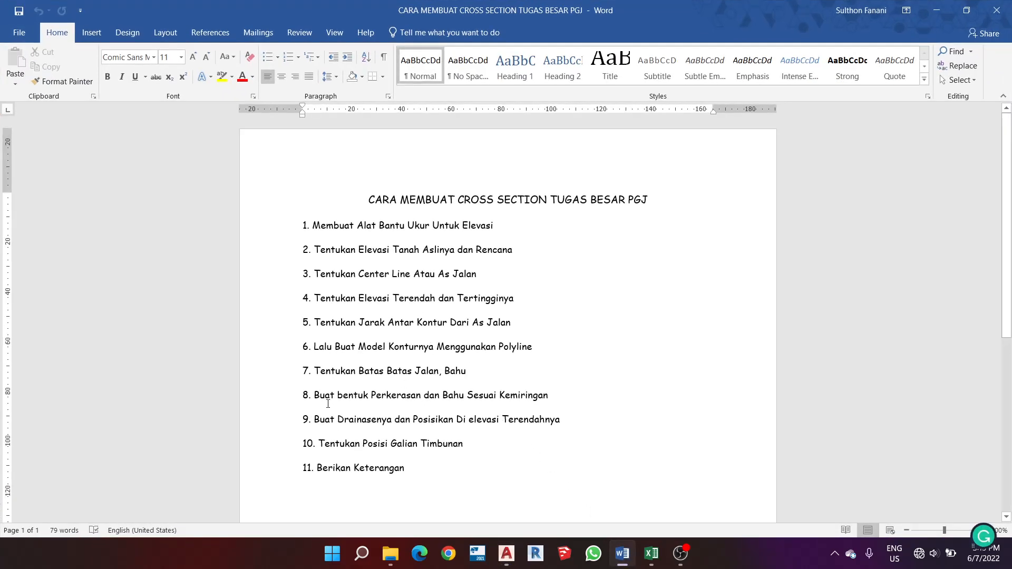
drag(316, 395, 549, 399)
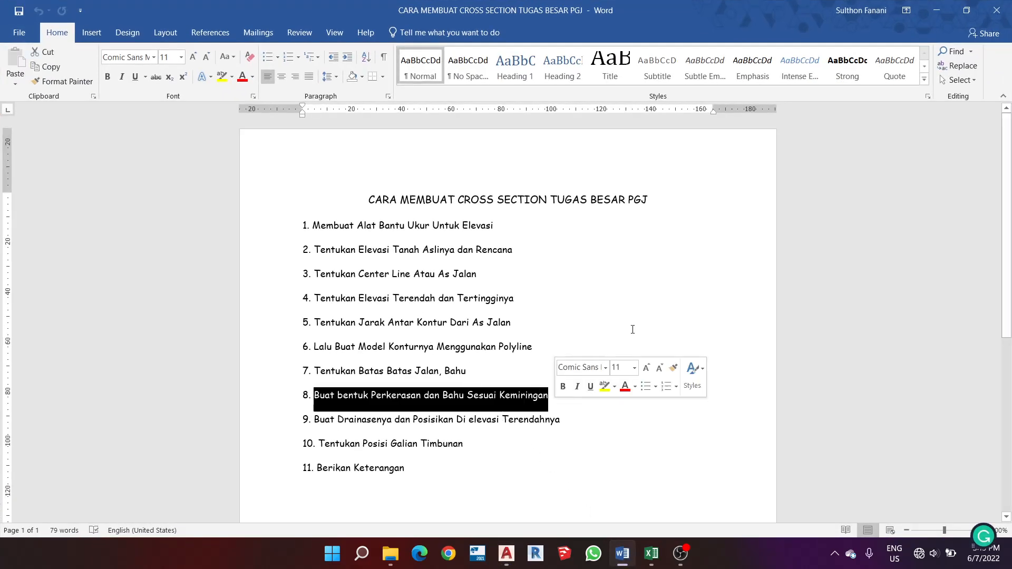
click(936, 9)
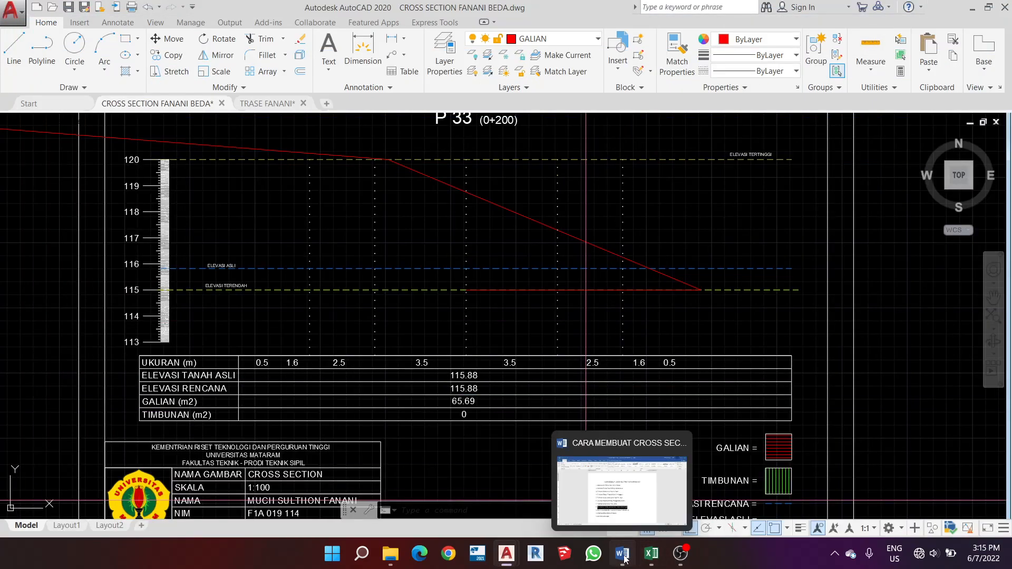
Switch to the Excel workbook and examine the class IIB pavement and shoulder requirements on the SYARAT sheet
click(642, 554)
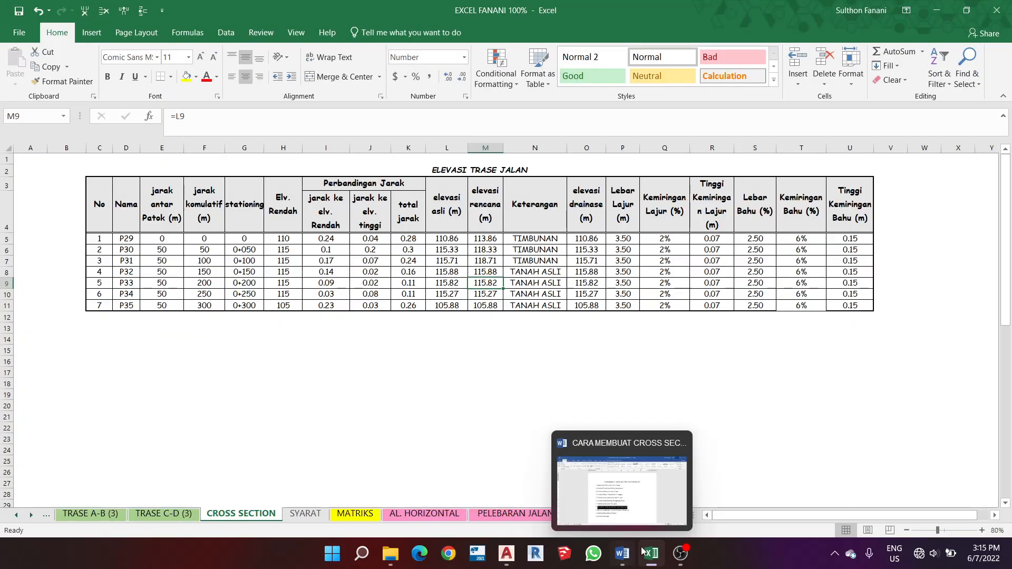
click(311, 514)
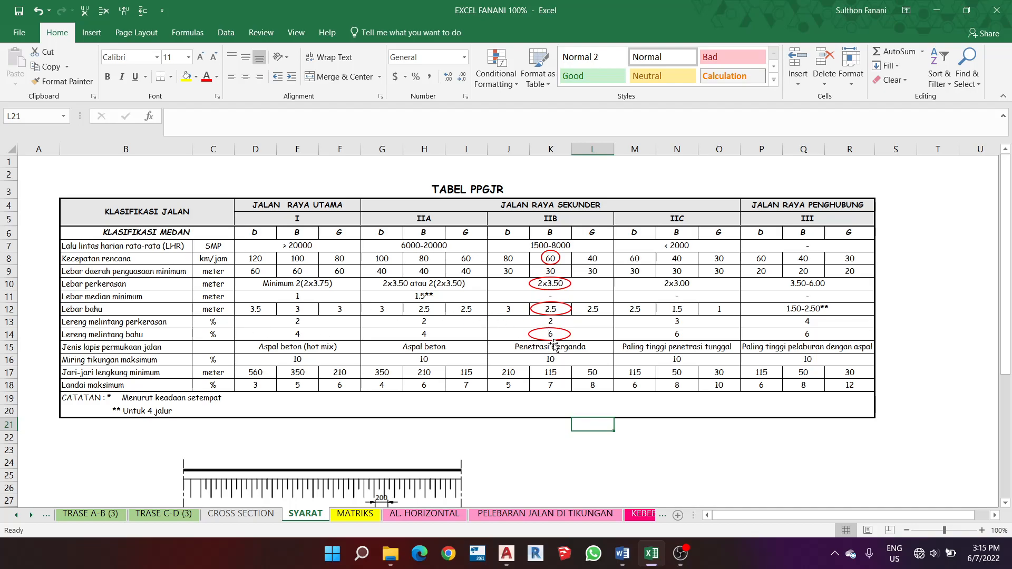
click(554, 322)
drag(911, 342, 911, 335)
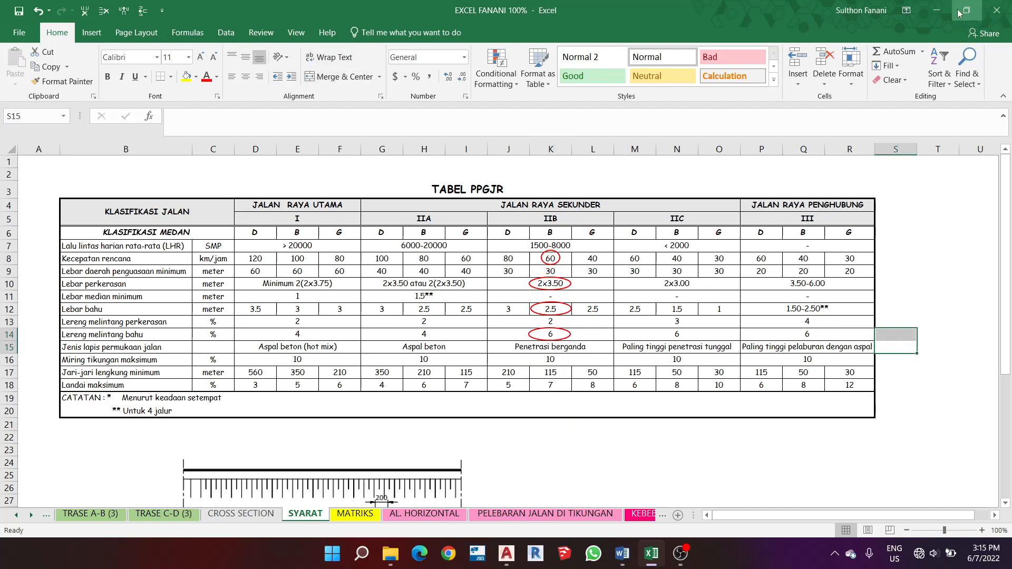
On the CROSS SECTION sheet, inspect the lane width, lane slope and the formula for the lane slope height
click(255, 515)
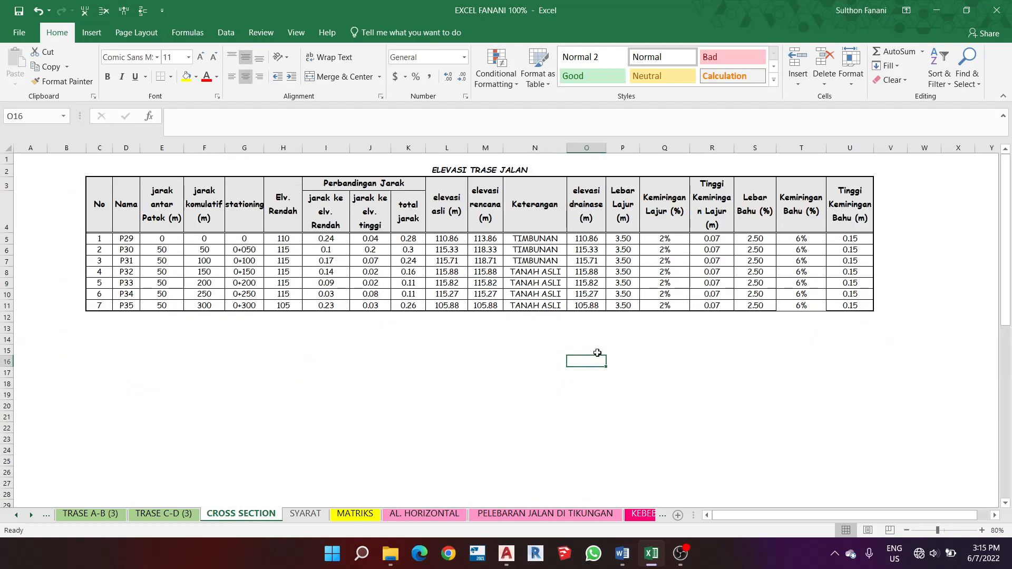
click(664, 241)
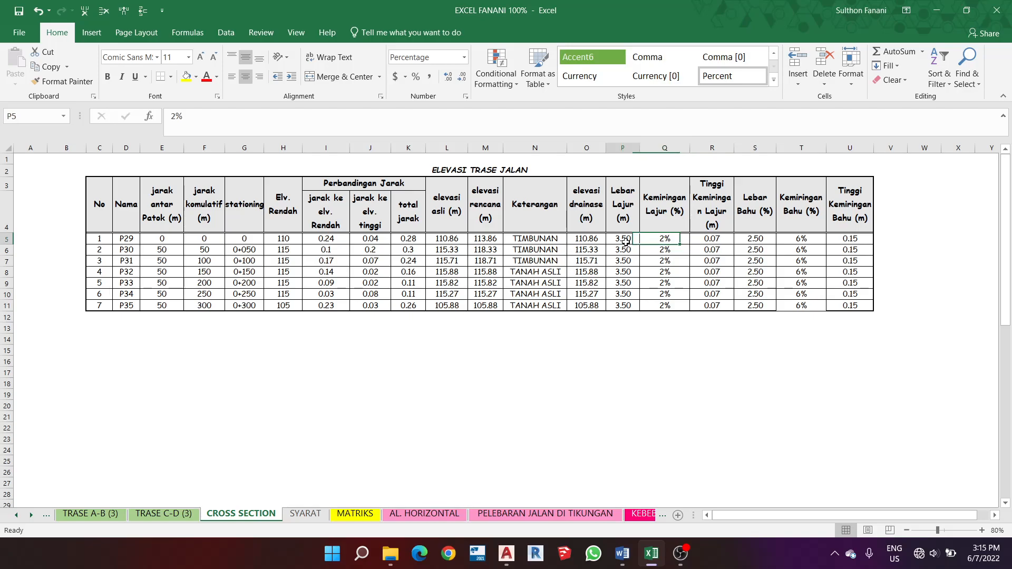
click(626, 242)
click(678, 238)
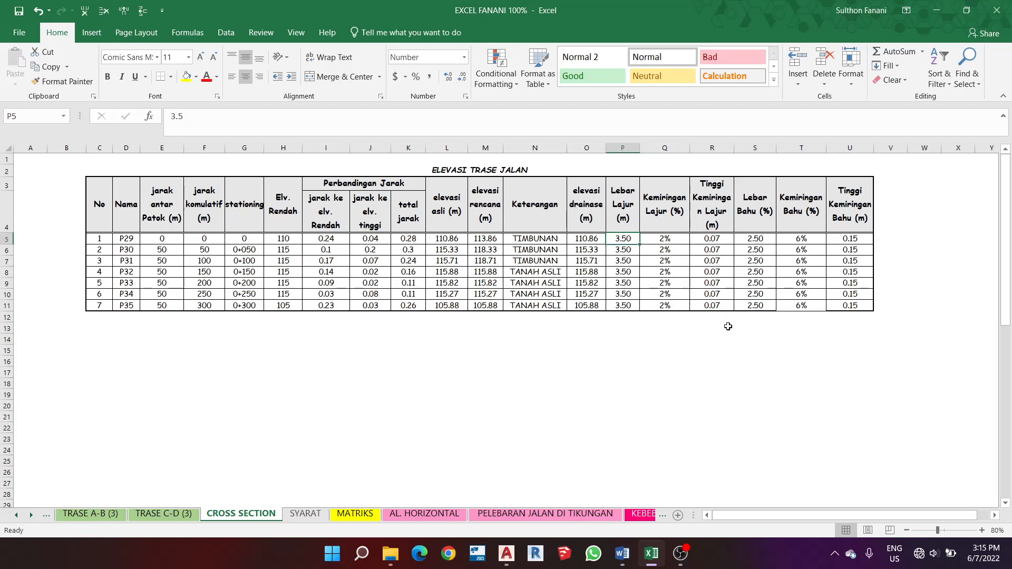
click(478, 121)
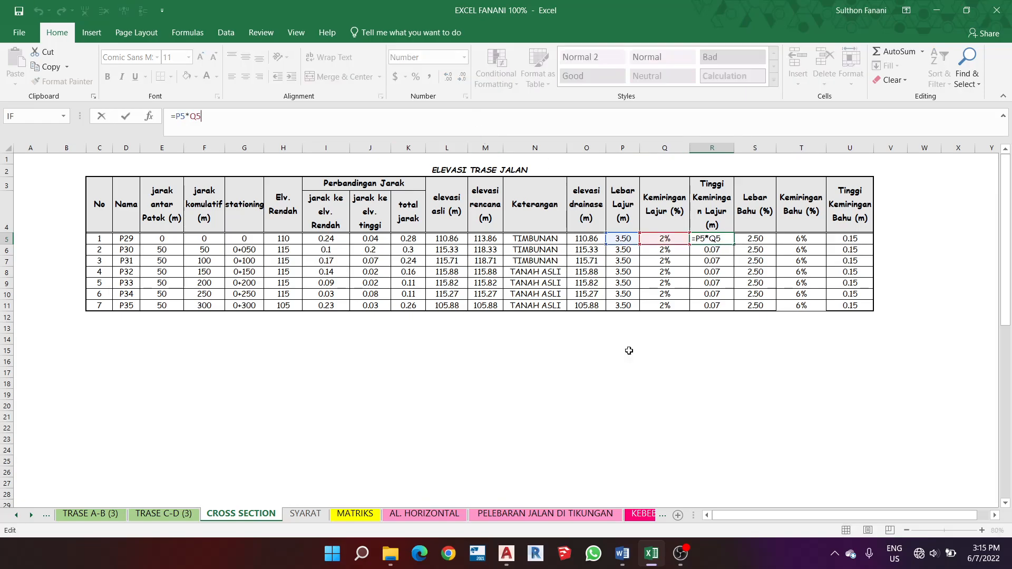
click(677, 408)
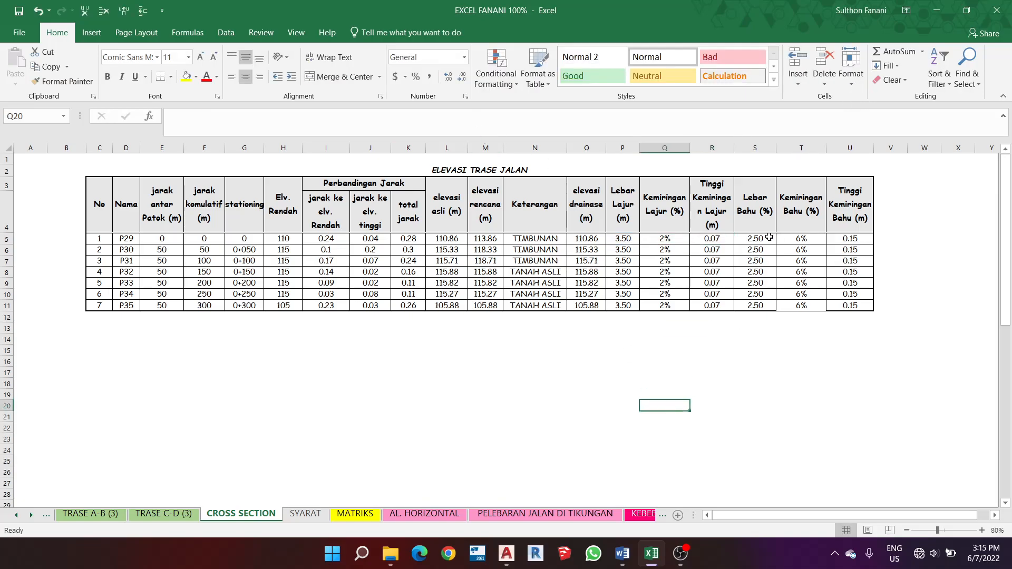
Inspect the shoulder width, shoulder slope and shoulder slope height values in the first data row
click(767, 239)
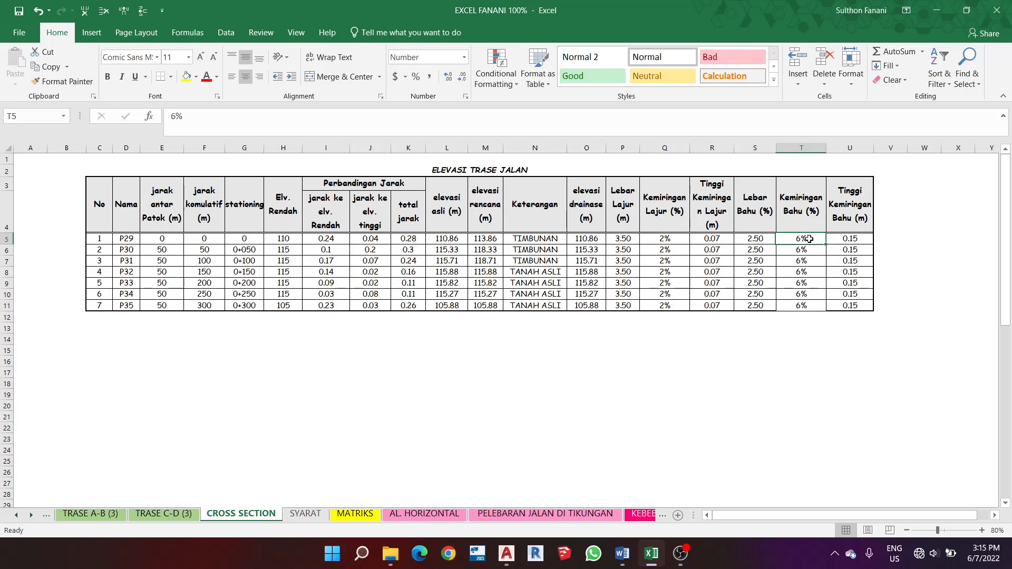
click(450, 121)
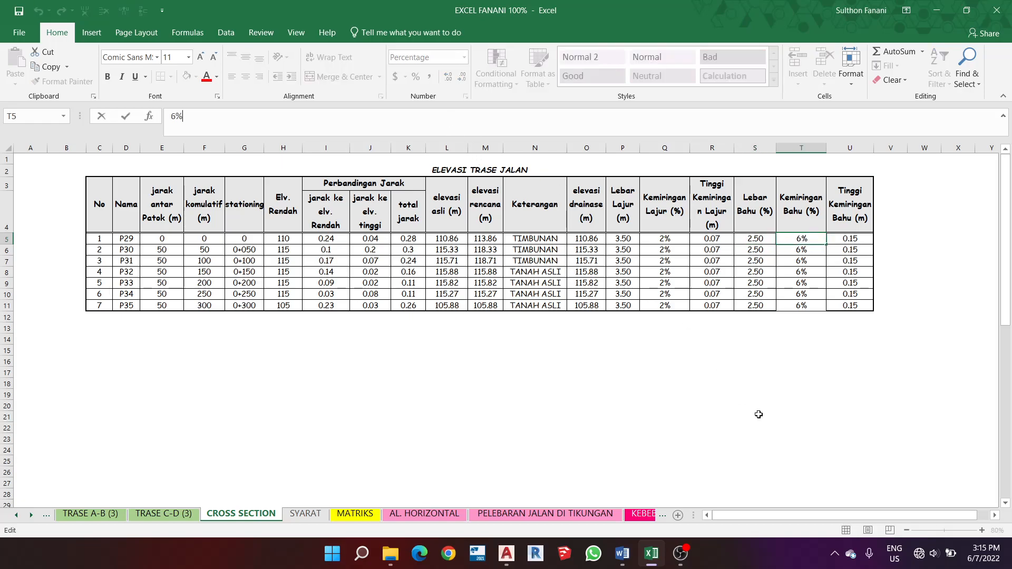
drag(759, 414, 759, 407)
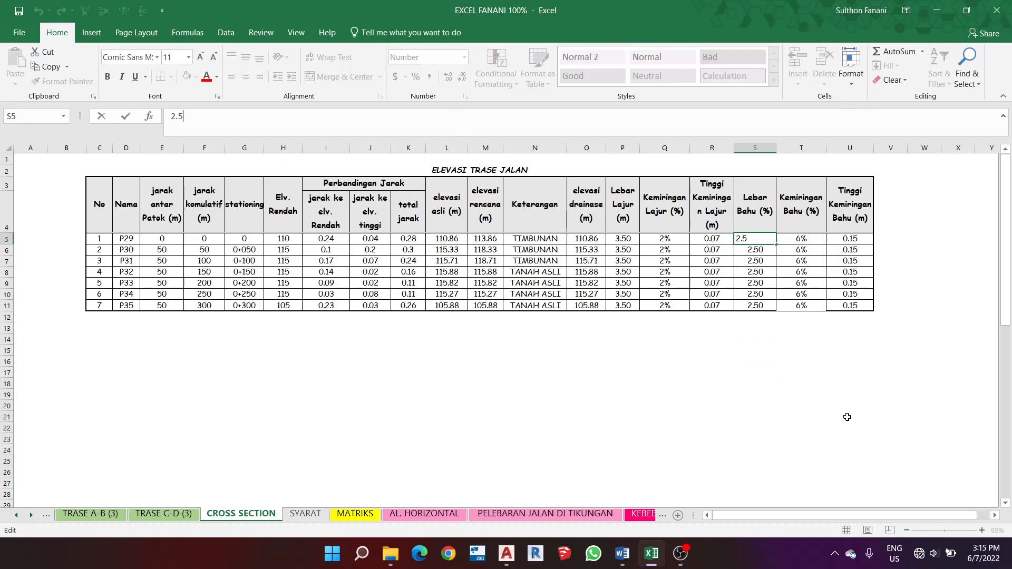
drag(850, 416, 850, 406)
click(865, 360)
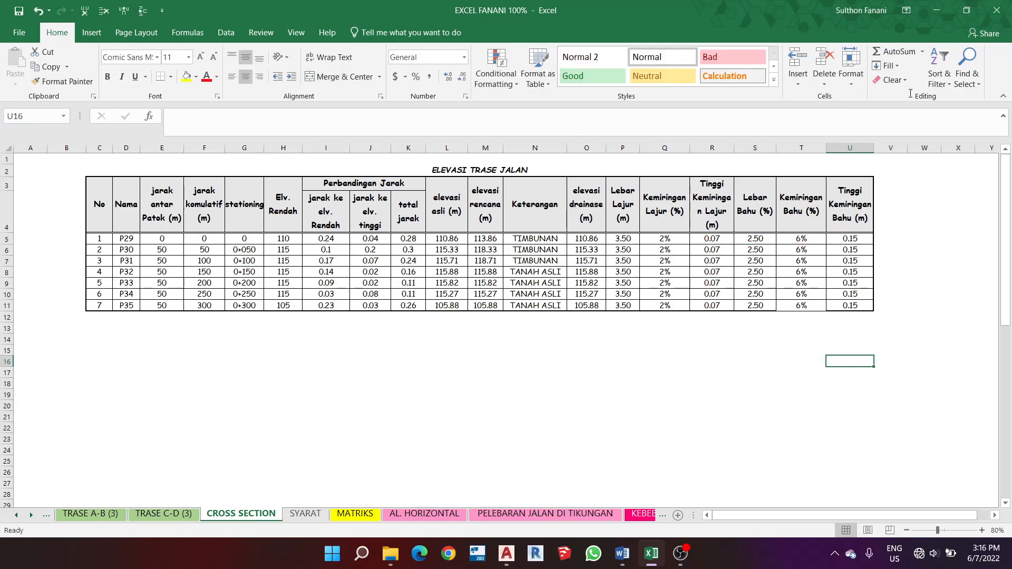
Switch back to the AutoCAD drawing and go to the P 33 centre line at the lowest-elevation line
click(936, 9)
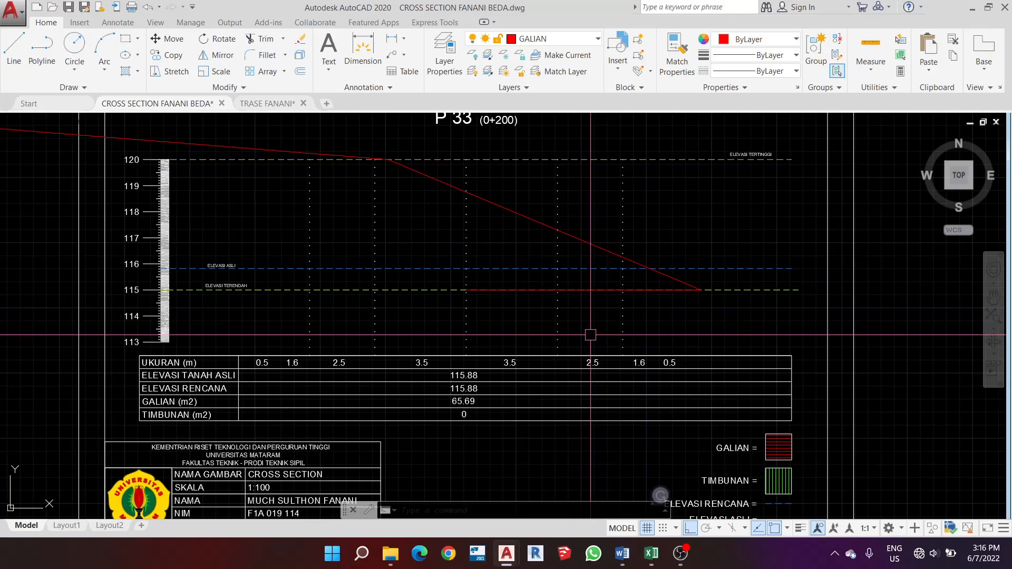
scroll(461, 297, up, 4)
scroll(432, 290, down, 2)
scroll(422, 281, up, 3)
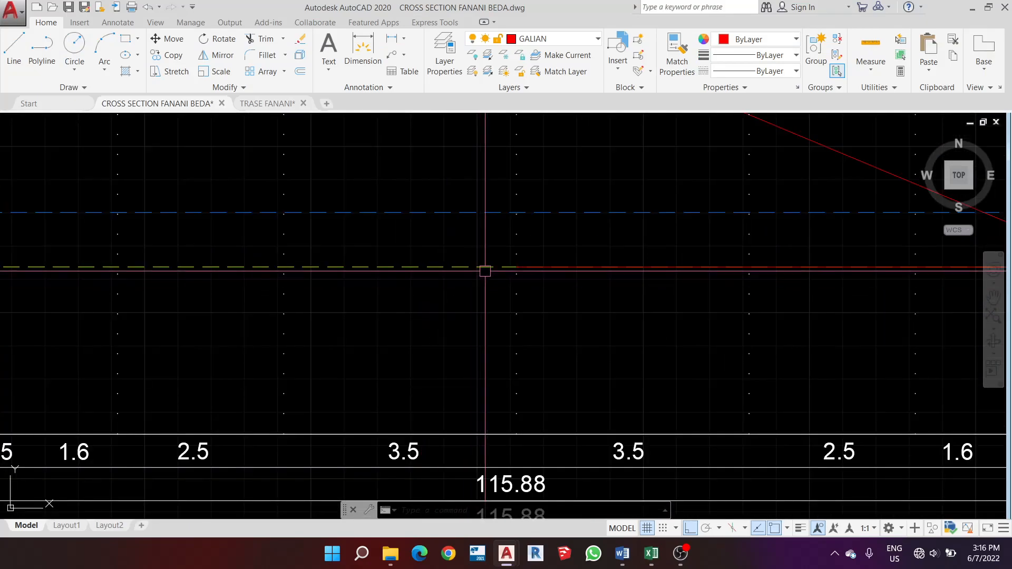
text(l)
key(Return)
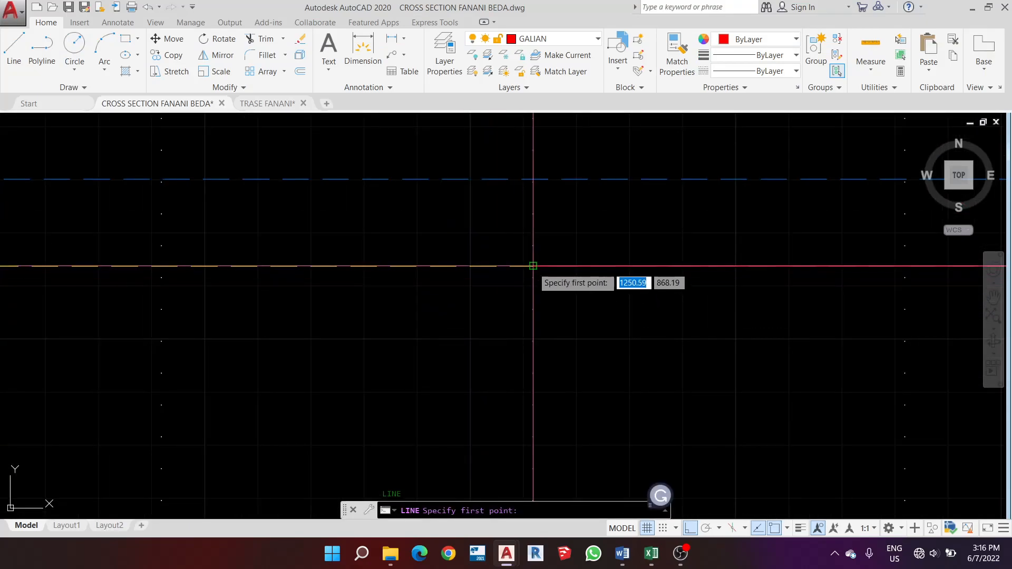
click(533, 267)
key(Escape)
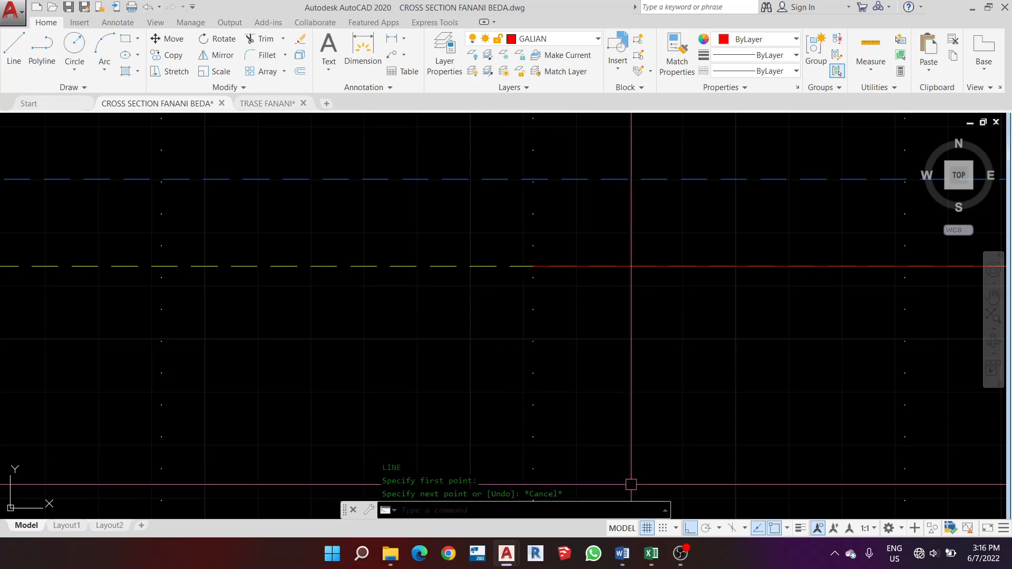
mouse_move(644, 558)
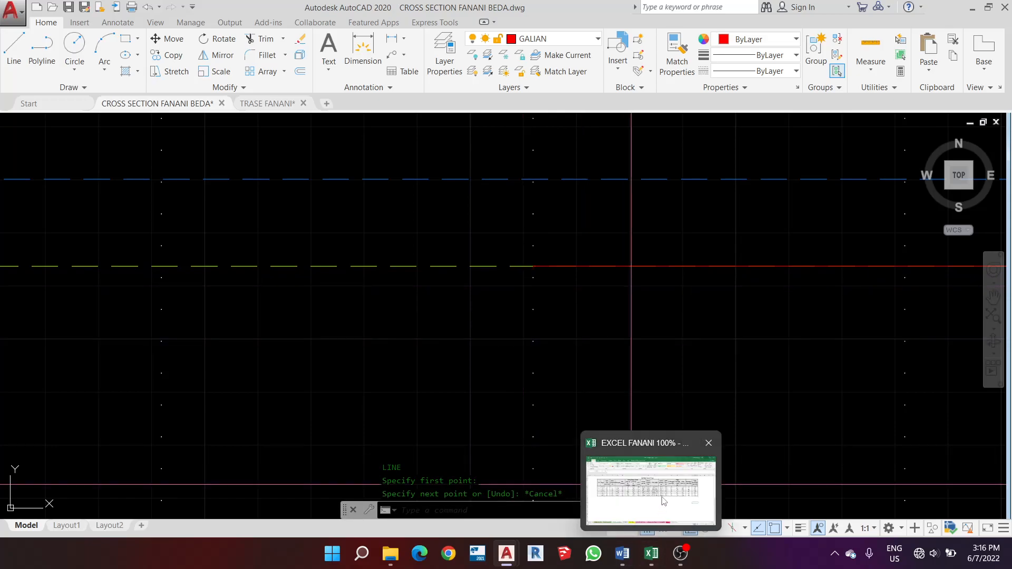
mouse_move(659, 496)
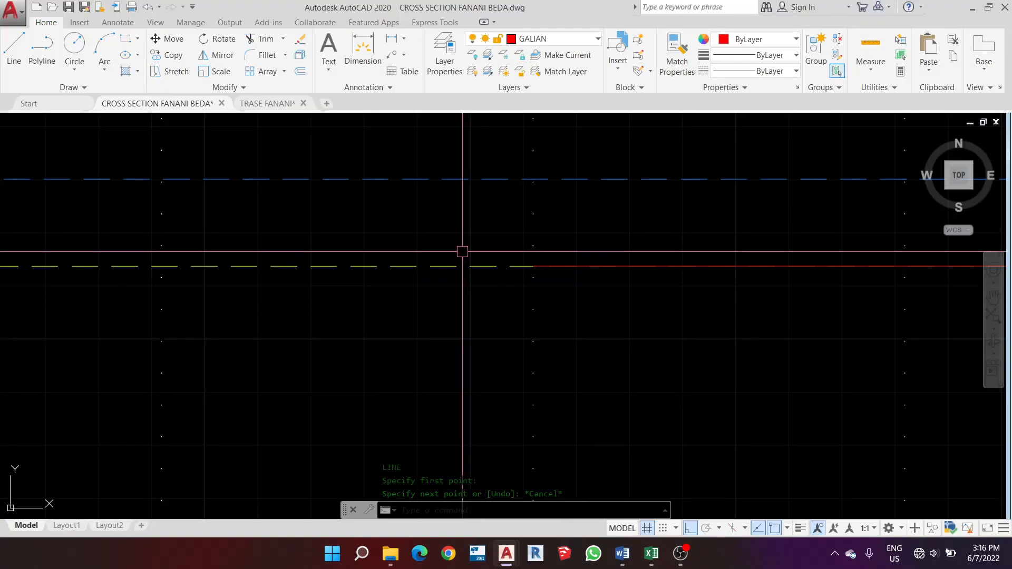
From the centre point on the lowest-elevation line, draw a line 0.07 m down and horizontally out to the left lane limit
key(Return)
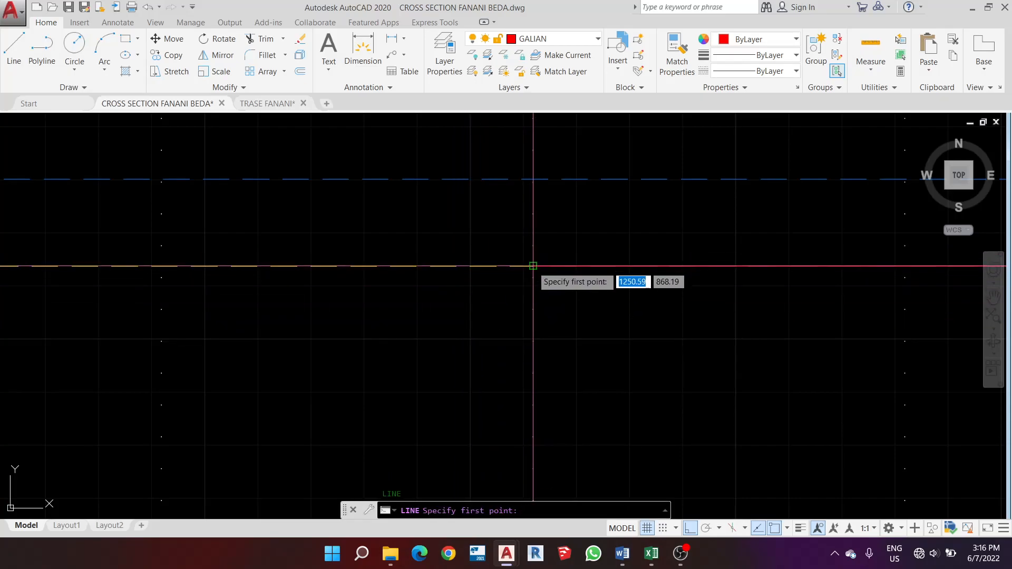
click(533, 268)
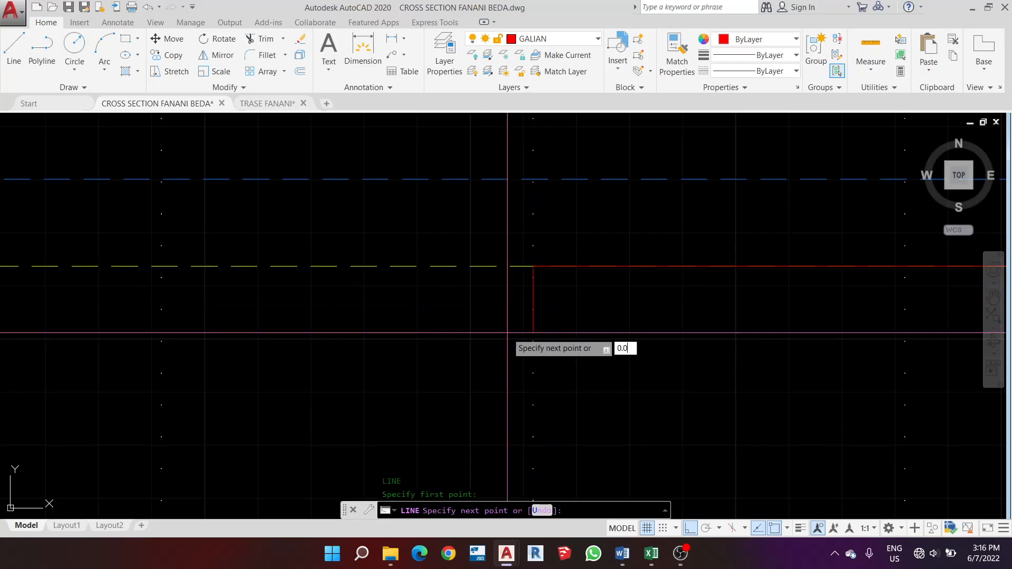
key(Return)
scroll(373, 316, down, 4)
scroll(370, 272, up, 5)
scroll(366, 254, down, 3)
scroll(348, 243, up, 3)
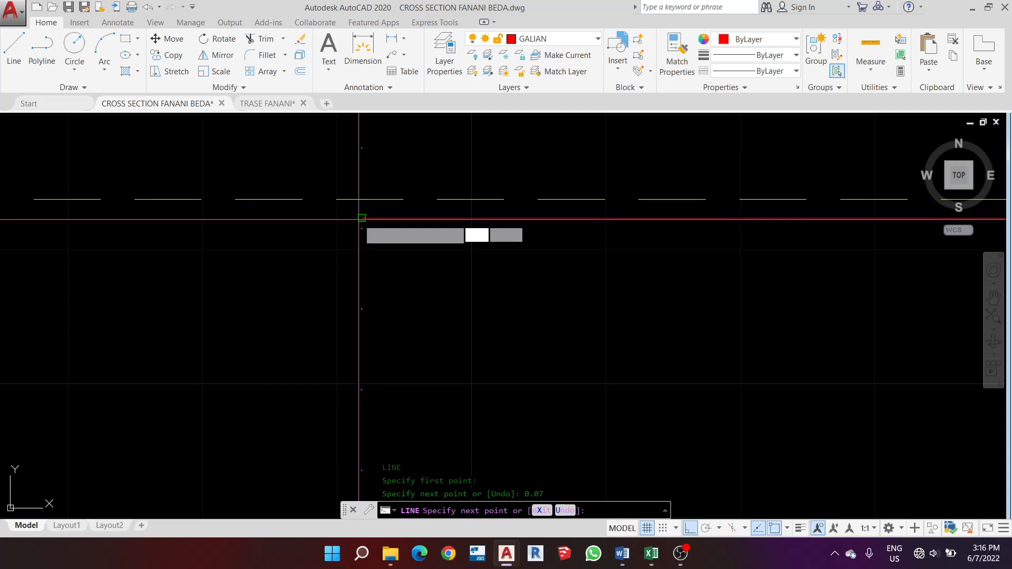
click(361, 219)
Continue the line from the lane limit back up to the centre point to form the sloped lane surface
scroll(290, 248, down, 4)
scroll(533, 241, up, 5)
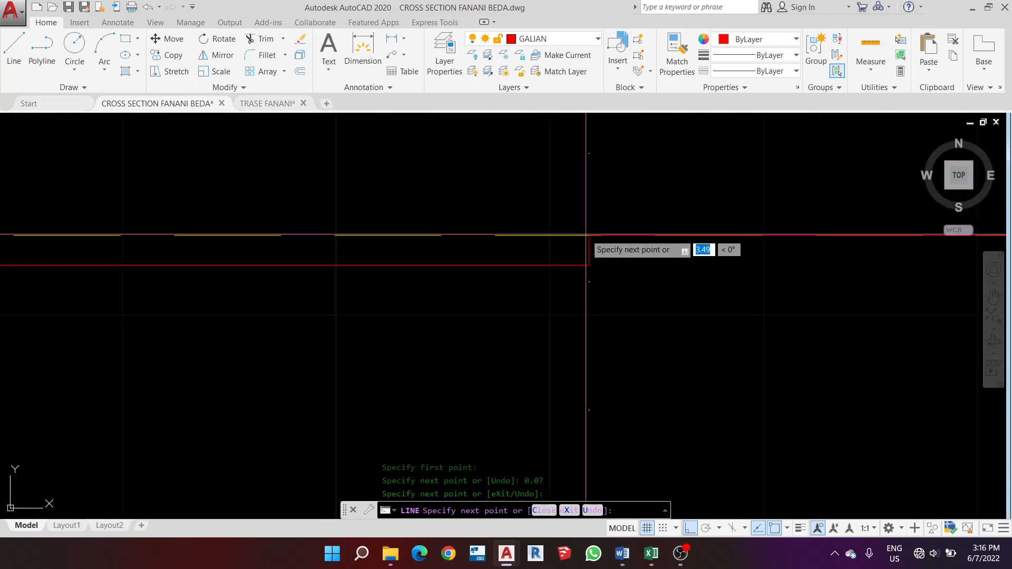
click(587, 234)
scroll(588, 236, down, 3)
key(Escape)
Assign the sloped lane line to the PEKERASAN JALAN layer
scroll(339, 234, up, 2)
click(429, 256)
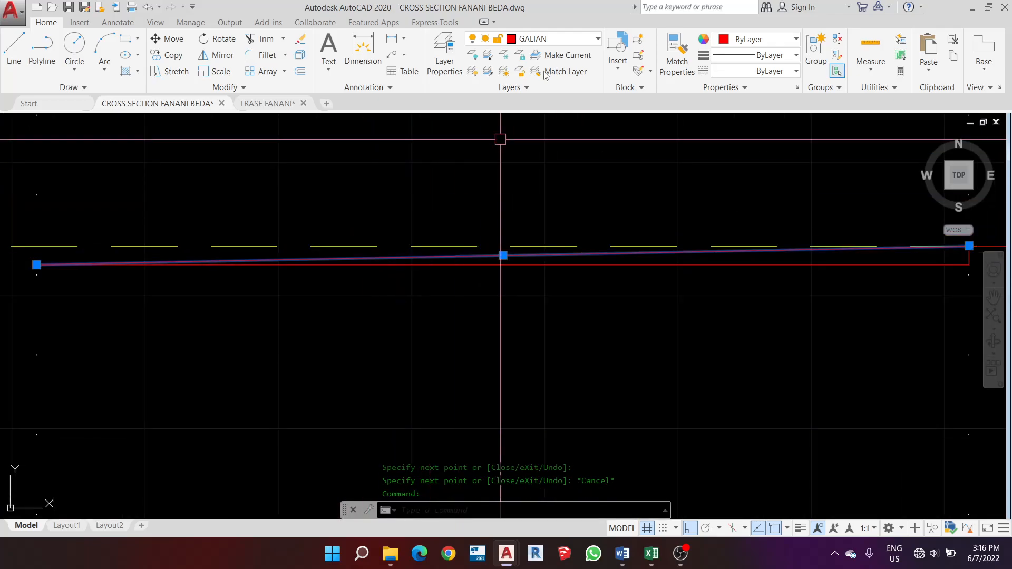
click(569, 39)
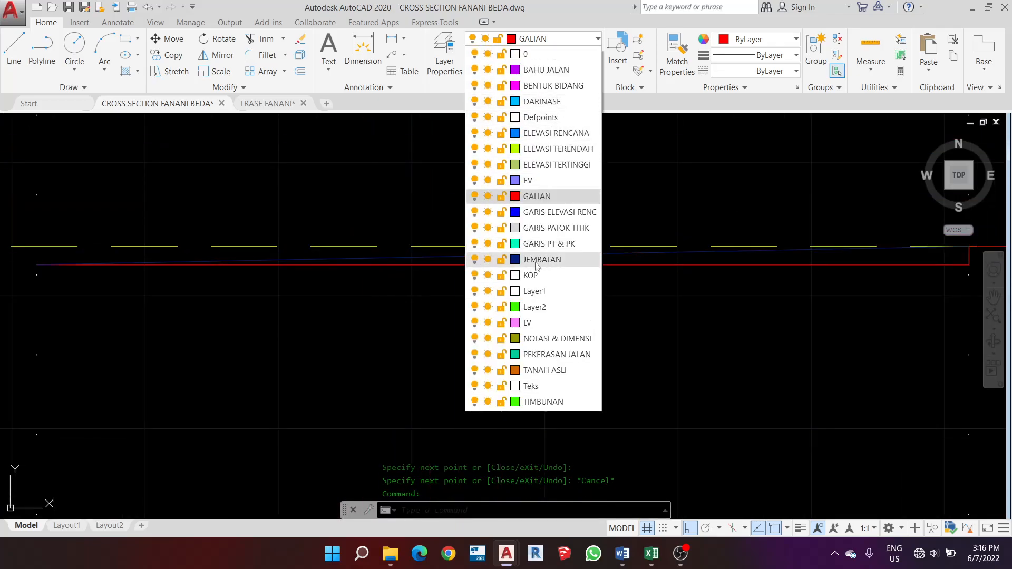
click(554, 355)
scroll(387, 304, down, 3)
key(Escape)
From the outer end of the lane slope, draw a line 0.15 m down and horizontally out to the left shoulder limit
scroll(337, 288, up, 3)
scroll(459, 243, up, 2)
scroll(462, 251, down, 2)
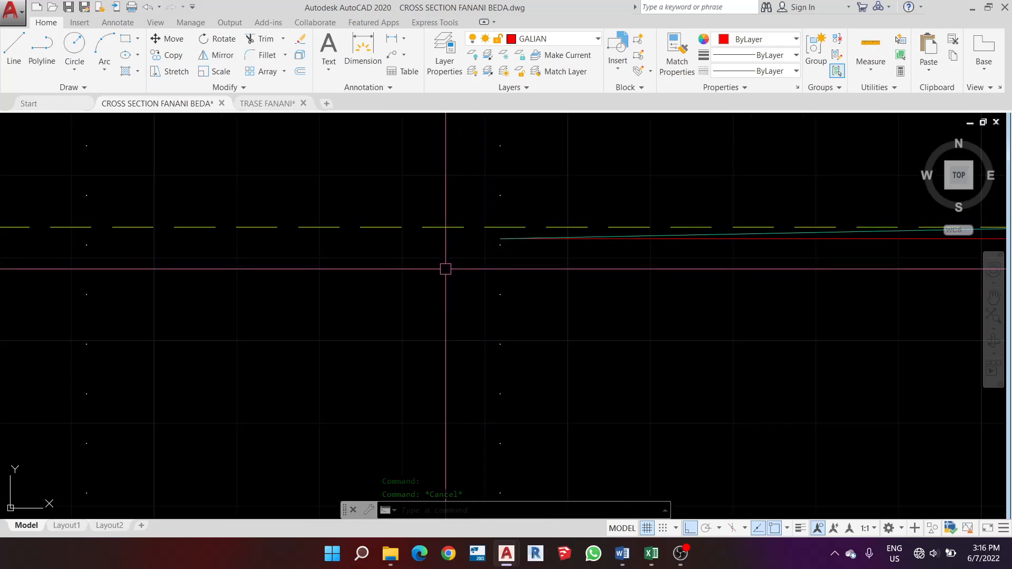
text(l)
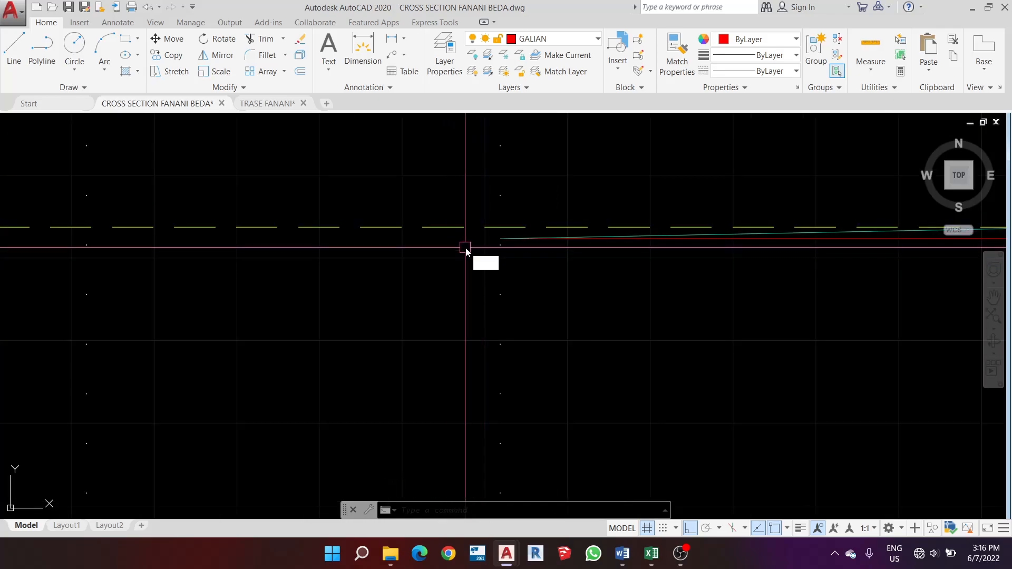
key(Return)
scroll(501, 248, up, 2)
click(508, 236)
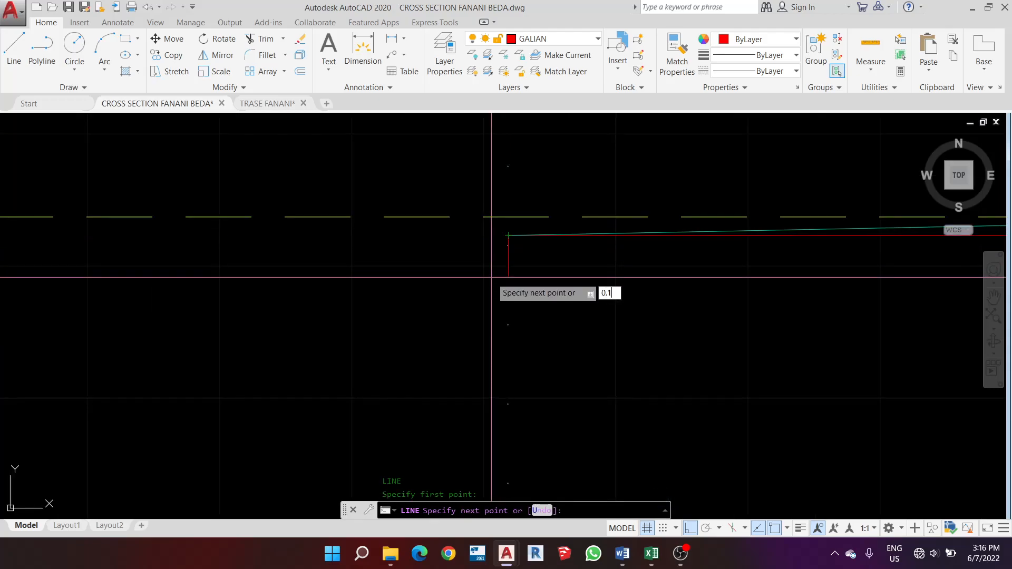
scroll(510, 282, down, 3)
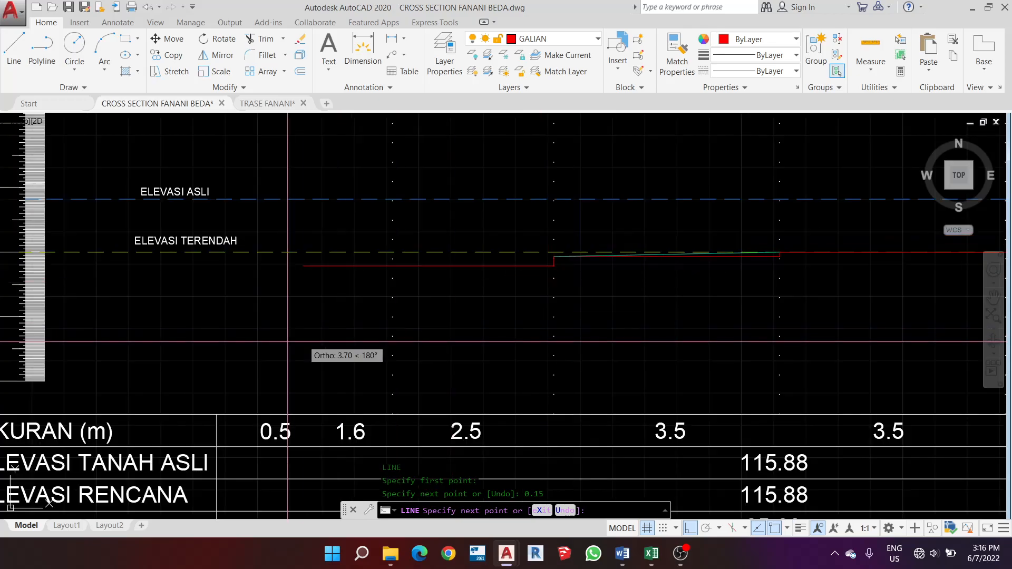
scroll(369, 374, up, 3)
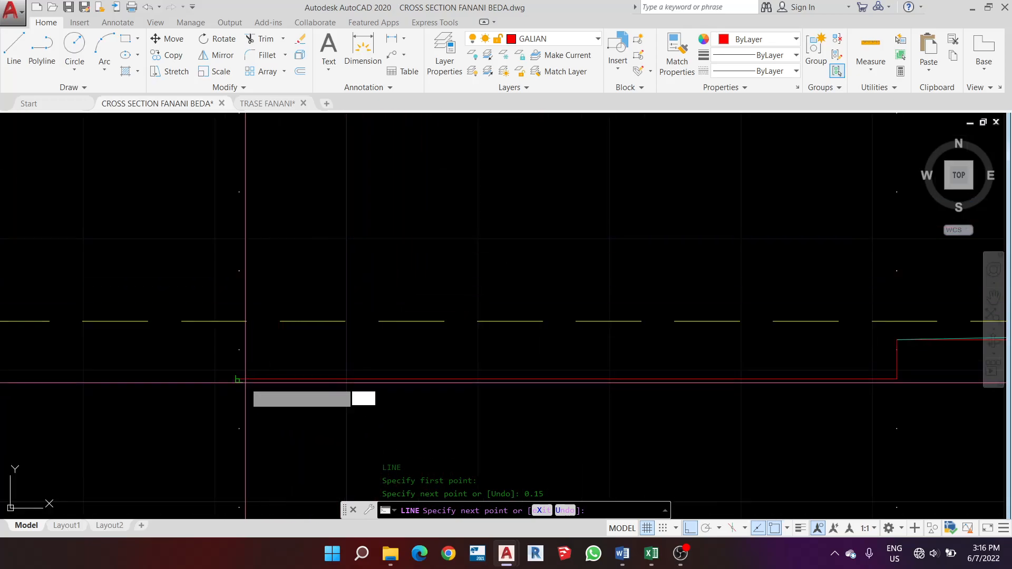
click(239, 380)
Continue the line from the shoulder limit back up to the outer lane end to form the shoulder slope
scroll(230, 381, down, 2)
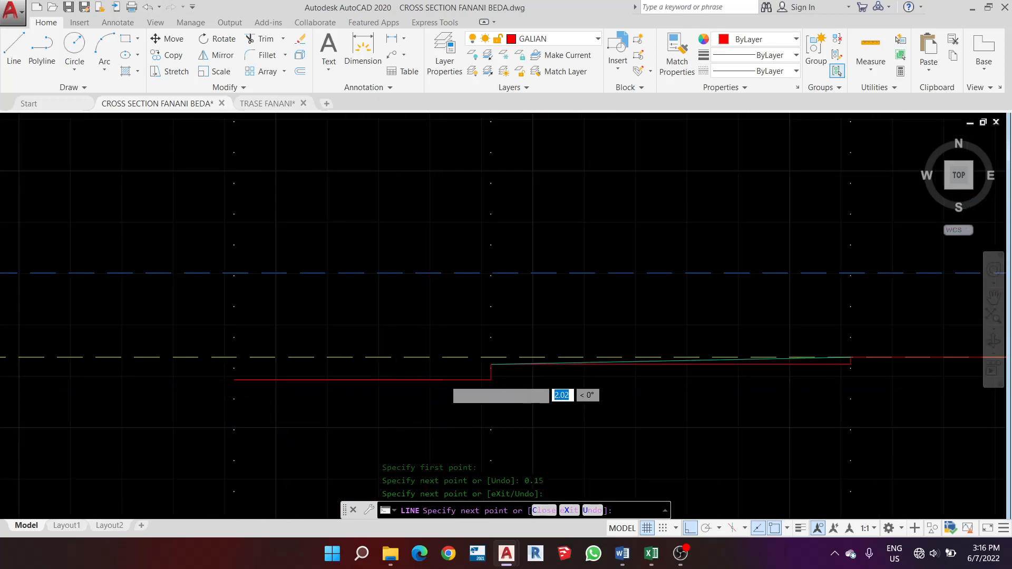
scroll(444, 381, up, 2)
scroll(533, 333, up, 1)
click(580, 342)
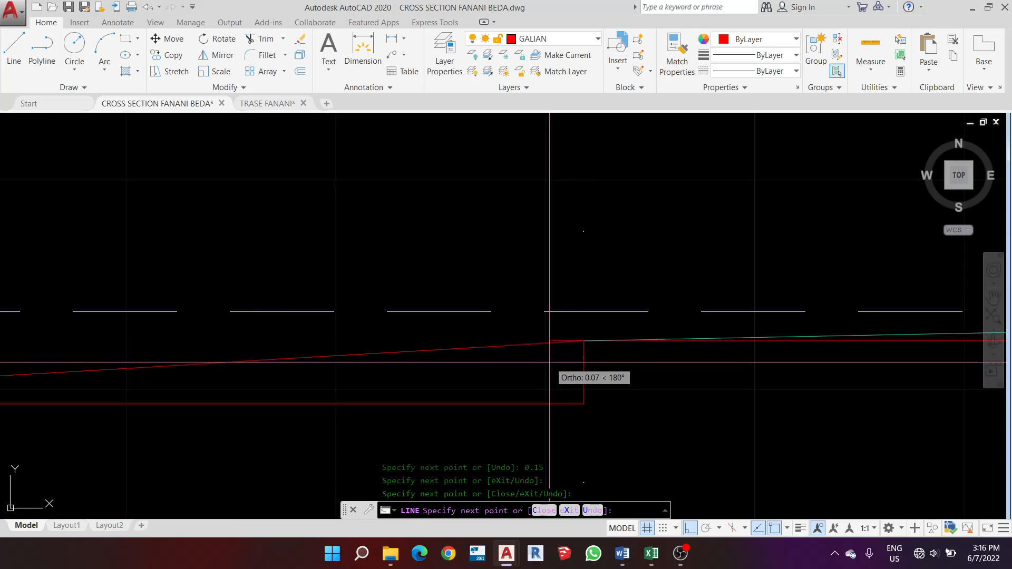
key(Escape)
Assign the sloped shoulder line to the BAHU JALAN layer
click(531, 354)
click(498, 334)
scroll(507, 268, down, 2)
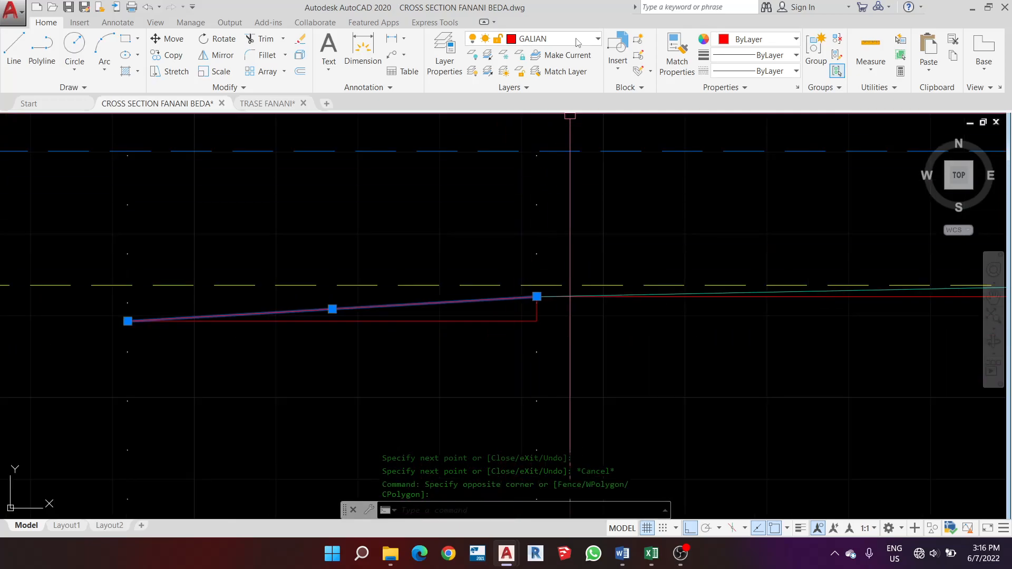
click(559, 39)
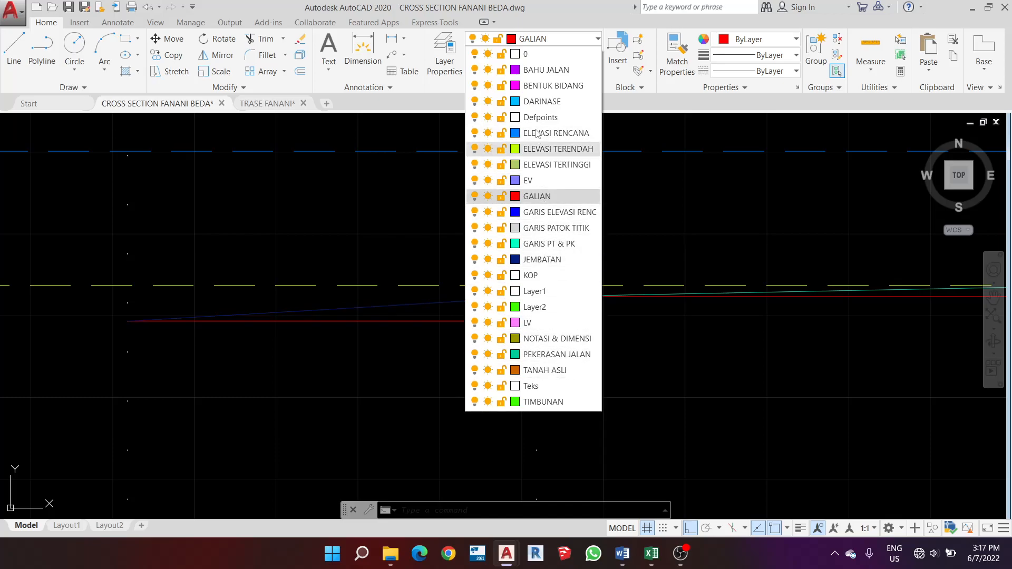
click(546, 69)
scroll(346, 240, down, 2)
scroll(338, 239, down, 1)
key(Escape)
Delete the red horizontal and vertical helper lines beneath the shoulder and lane slopes
scroll(414, 262, up, 2)
scroll(409, 292, up, 1)
click(400, 287)
click(417, 267)
scroll(416, 274, down, 2)
key(Delete)
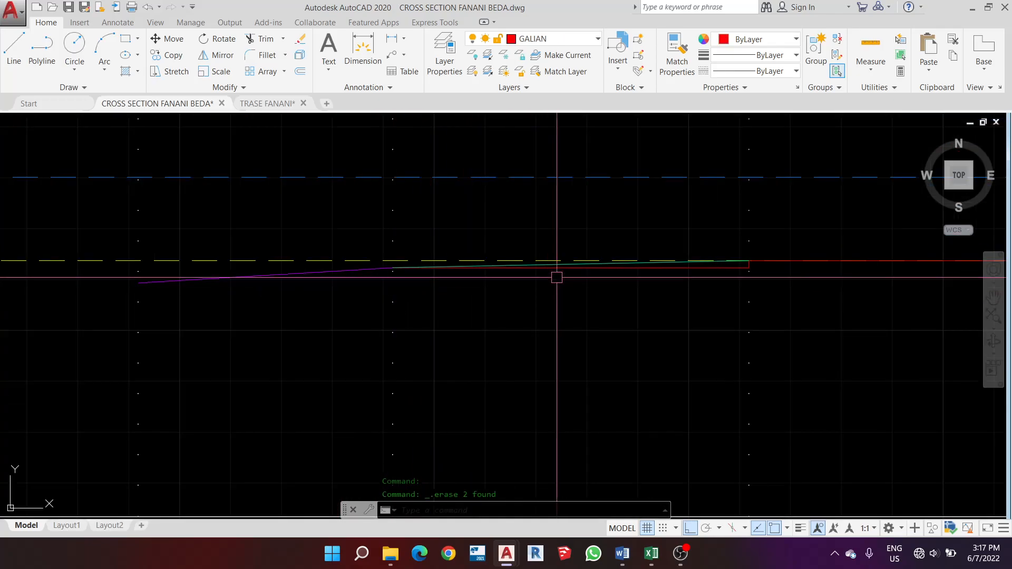
scroll(737, 284, up, 2)
click(694, 264)
scroll(697, 253, up, 1)
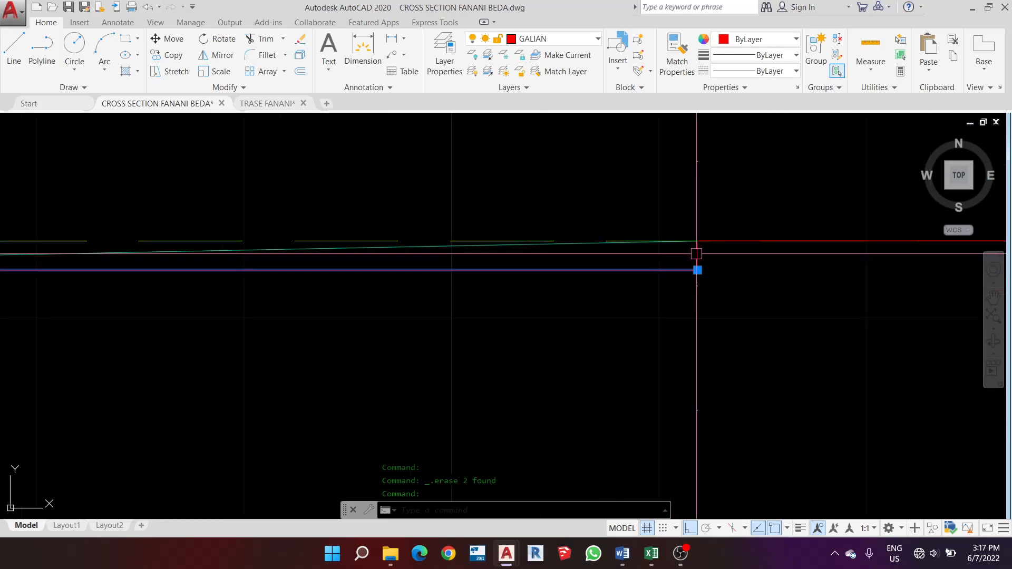
scroll(463, 303, down, 3)
Move the lane and shoulder slope lines from their centreline end straight up onto the ELEVASI ASLI line
scroll(400, 265, up, 2)
scroll(415, 249, up, 1)
click(415, 249)
click(293, 251)
scroll(330, 260, down, 5)
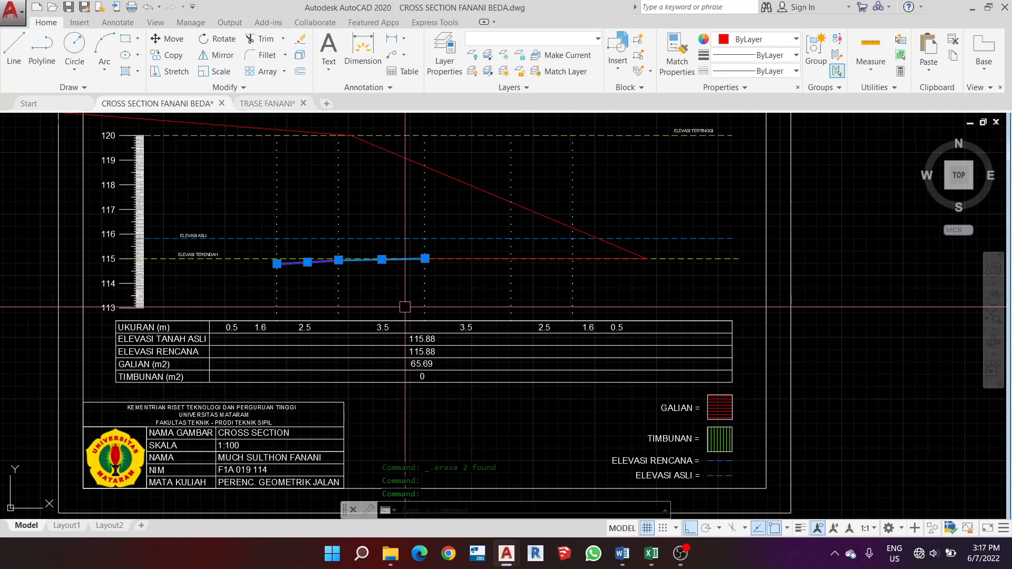
scroll(301, 255, up, 2)
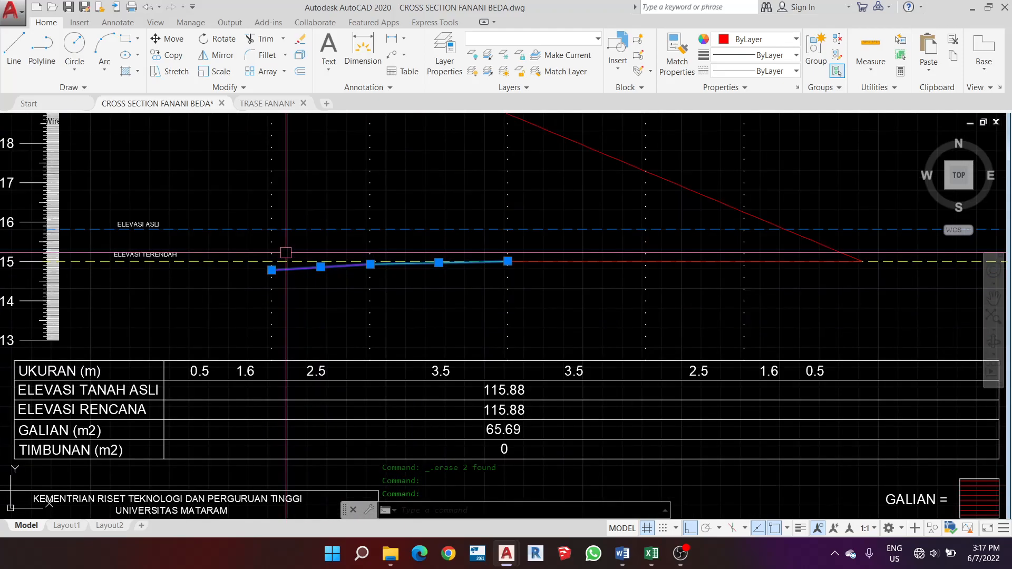
scroll(473, 236, up, 2)
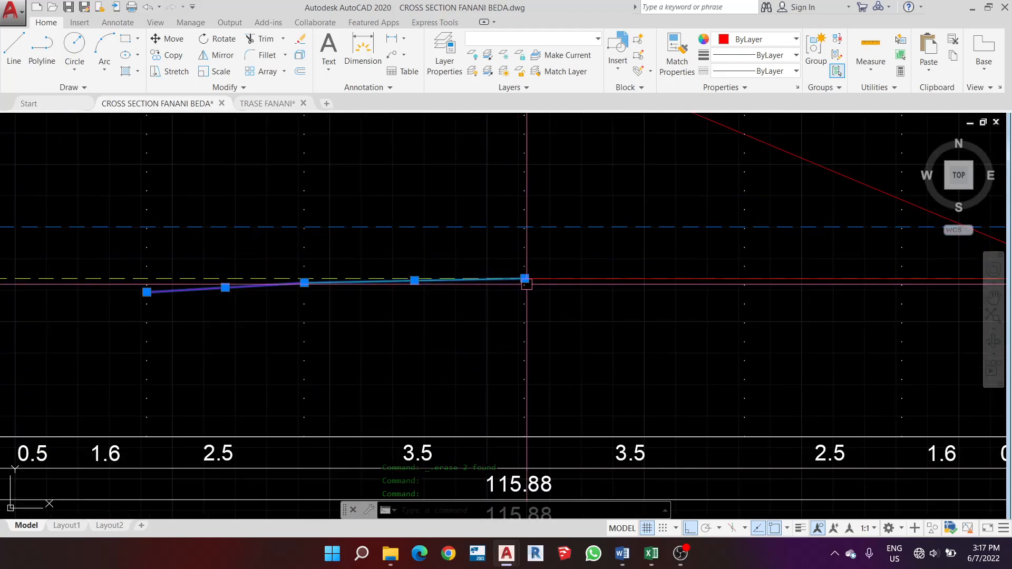
text(m)
key(Return)
click(525, 279)
scroll(540, 280, up, 5)
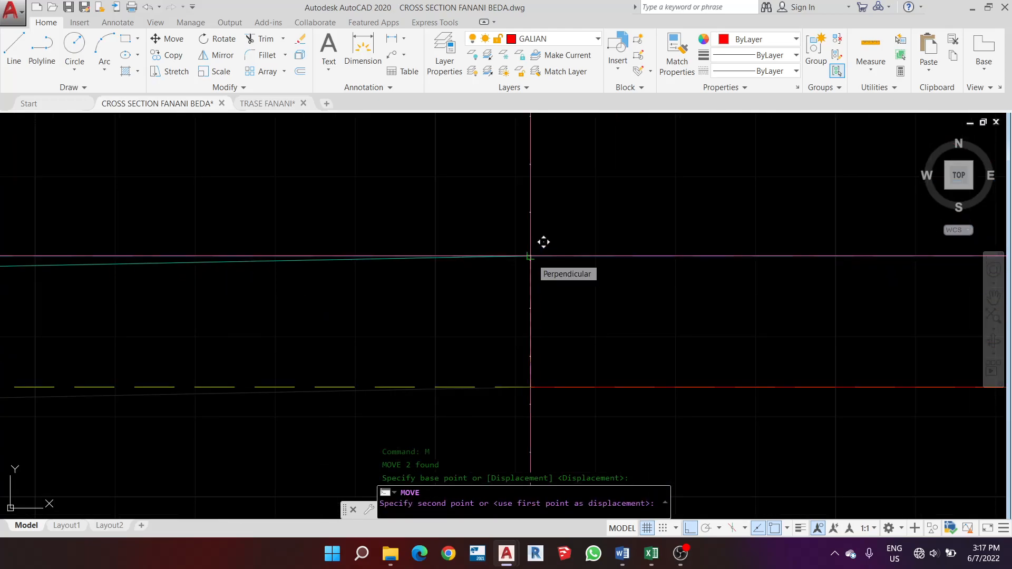
click(530, 257)
Mirror the lane and shoulder slope lines about the vertical road centre line, keeping the source objects
scroll(530, 257, down, 3)
scroll(440, 264, up, 3)
scroll(455, 264, up, 2)
click(399, 270)
click(452, 269)
scroll(423, 251, down, 4)
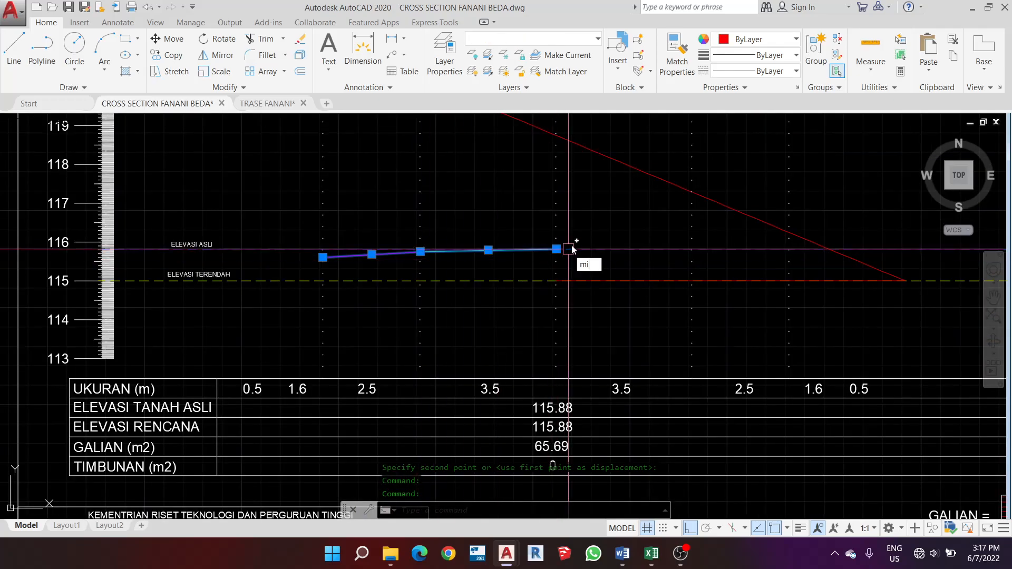
text(i)
key(Return)
scroll(573, 250, up, 3)
click(557, 248)
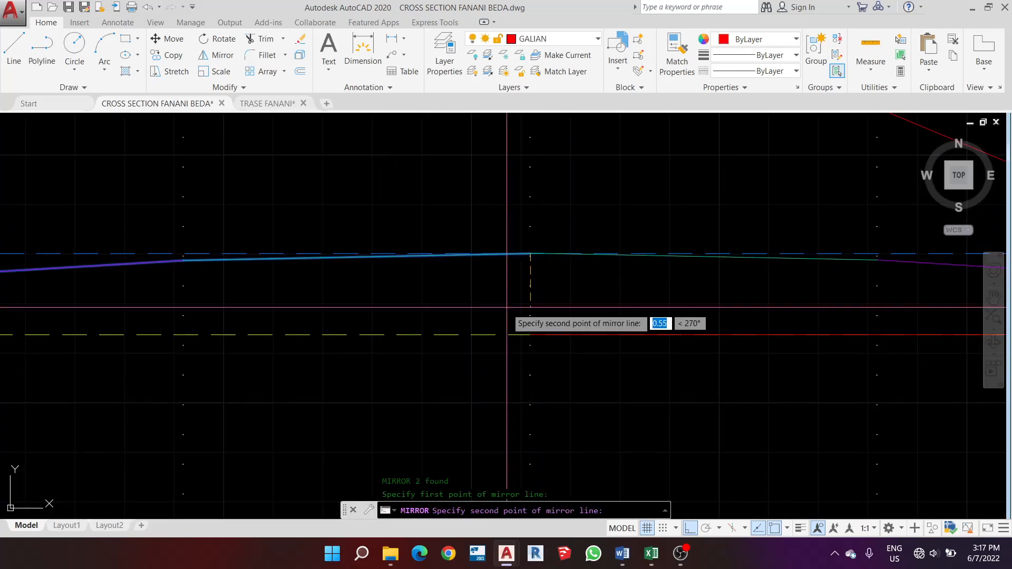
click(506, 309)
text(N)
key(Return)
scroll(396, 211, down, 3)
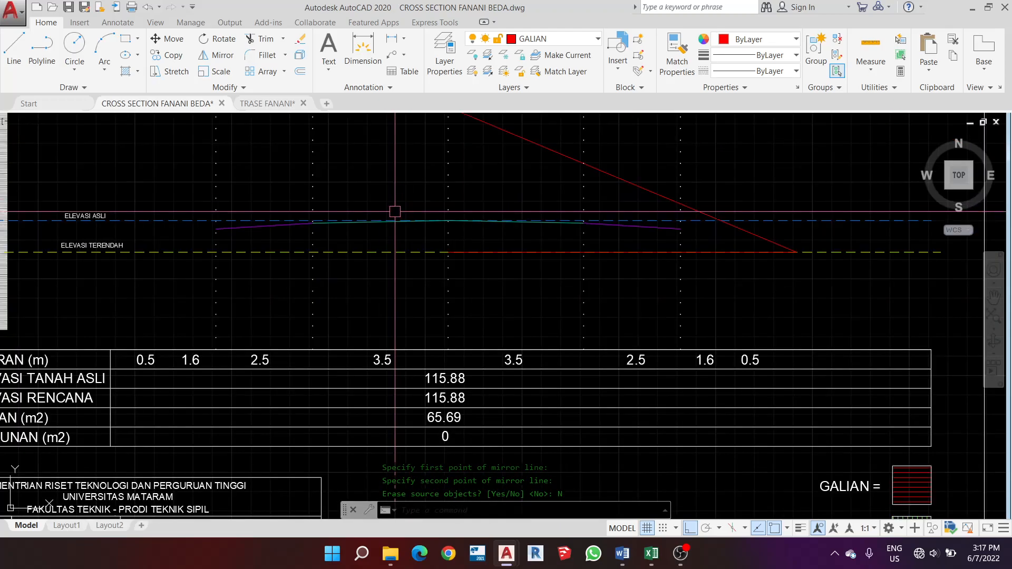
scroll(397, 245, down, 1)
scroll(397, 244, up, 1)
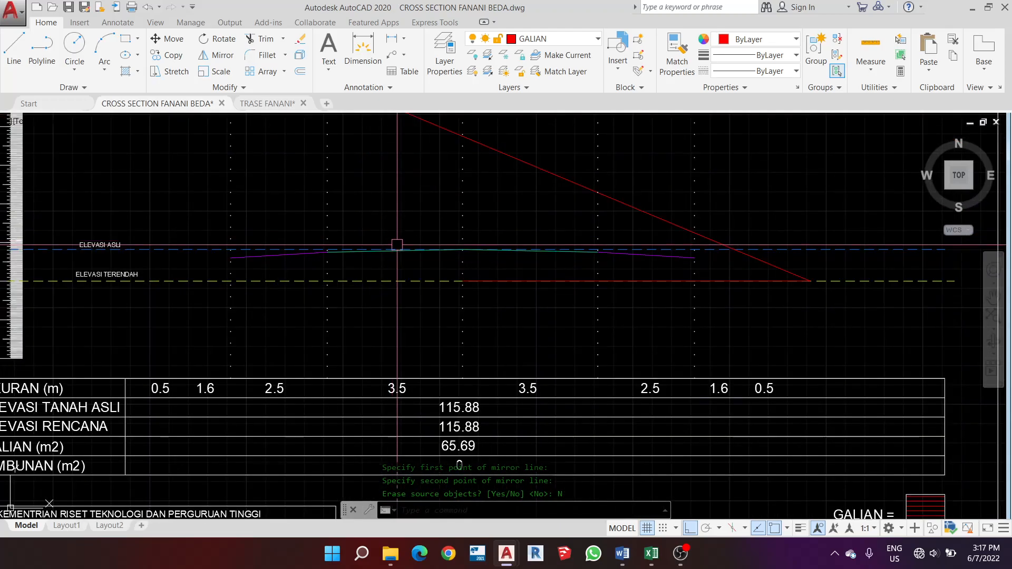
Read step 9 of the Word procedure on drawing and positioning the drainage, and return to the AutoCAD cross section
click(623, 554)
click(512, 419)
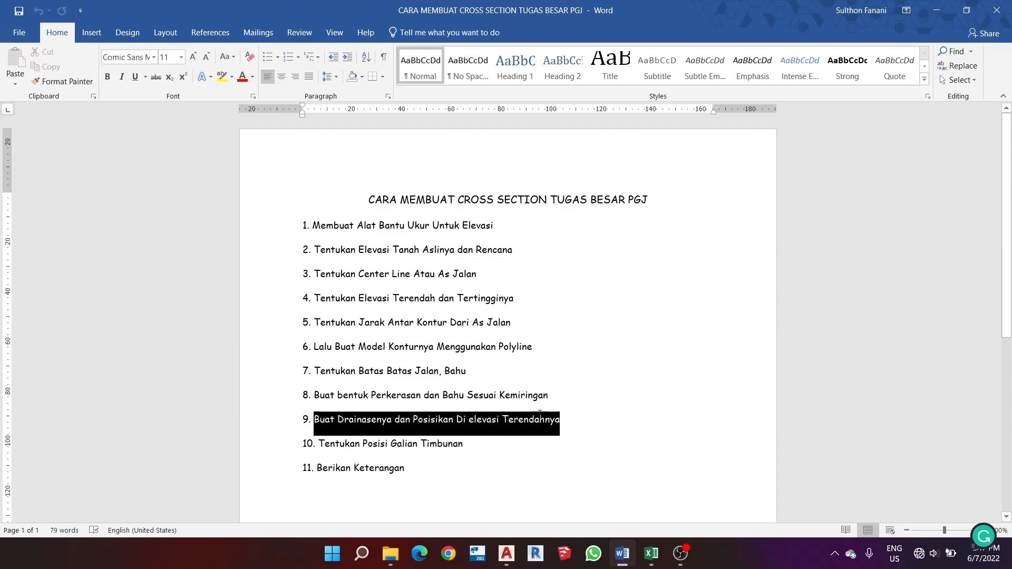
click(493, 373)
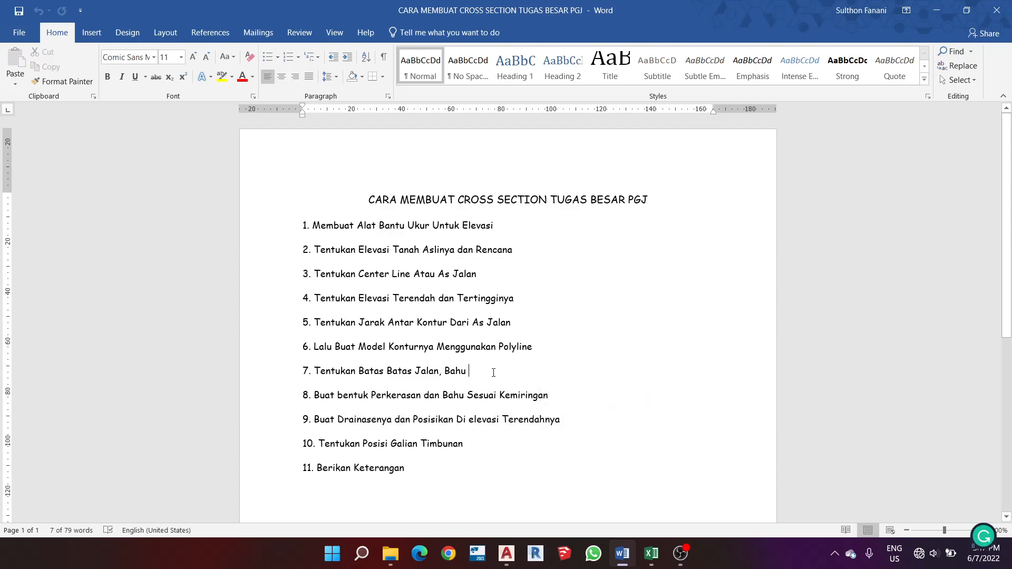
click(937, 7)
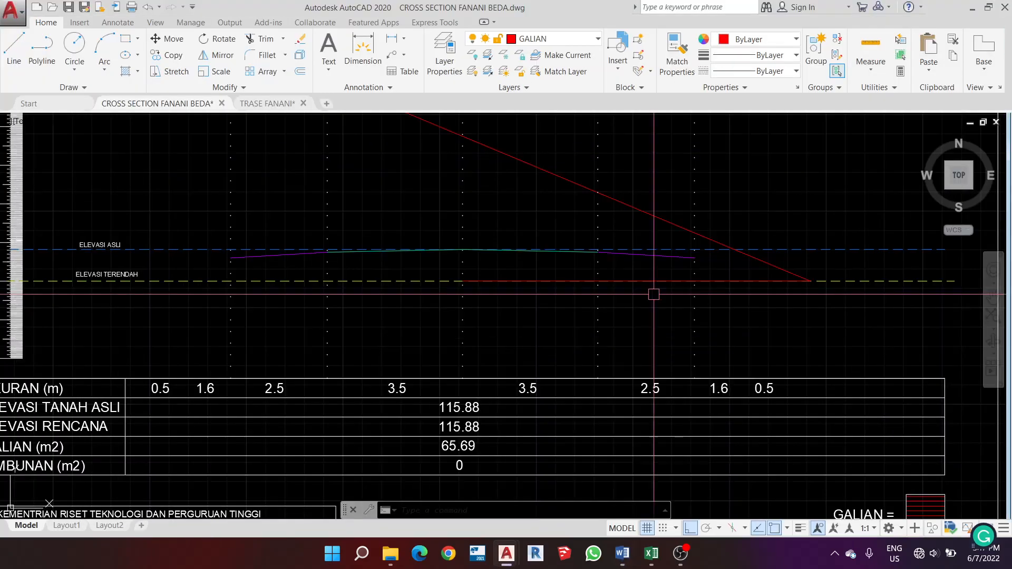
scroll(622, 298, down, 3)
scroll(389, 267, up, 3)
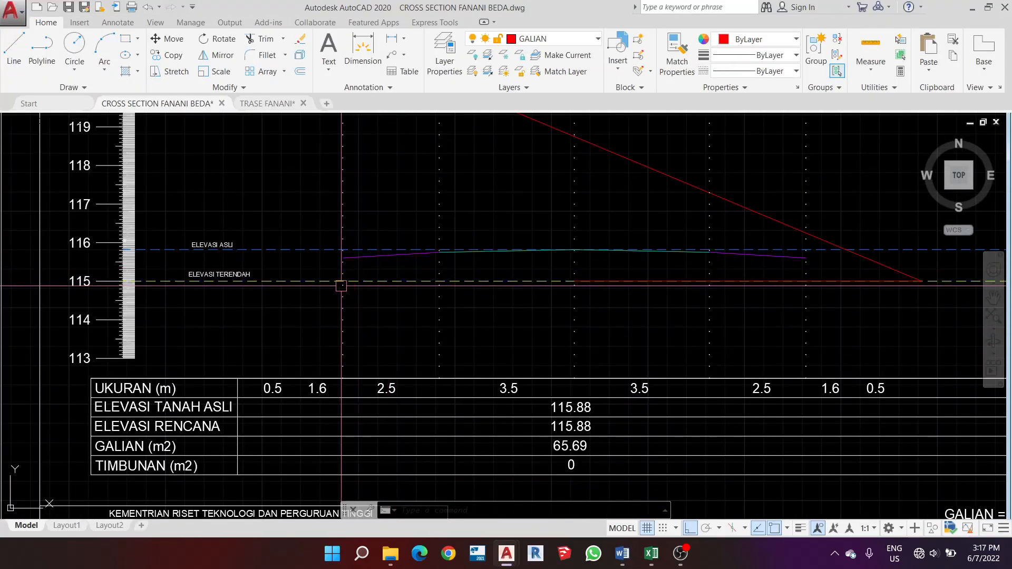
Draw a vertical line from the outer shoulder end down to the ELEVASI TERENDAH line, then continue it 1 m further down
scroll(315, 274, up, 2)
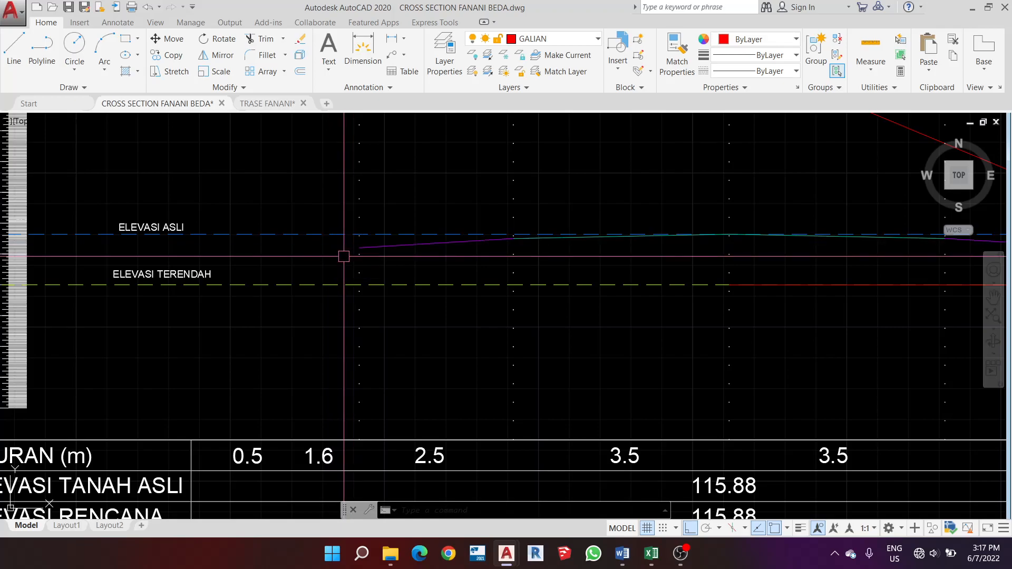
text(l)
key(Return)
scroll(329, 271, up, 2)
scroll(373, 268, down, 2)
scroll(373, 243, up, 3)
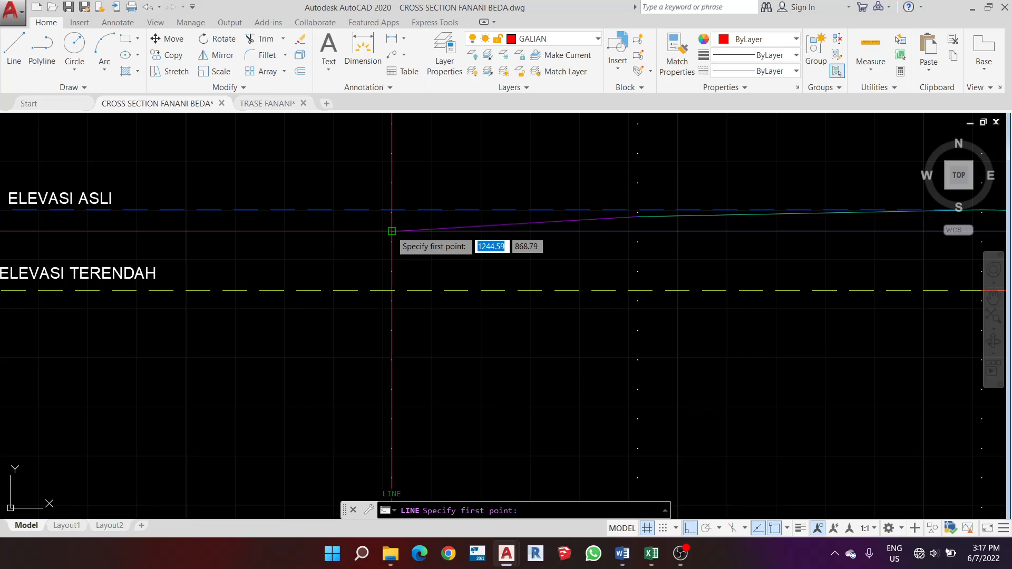
click(391, 231)
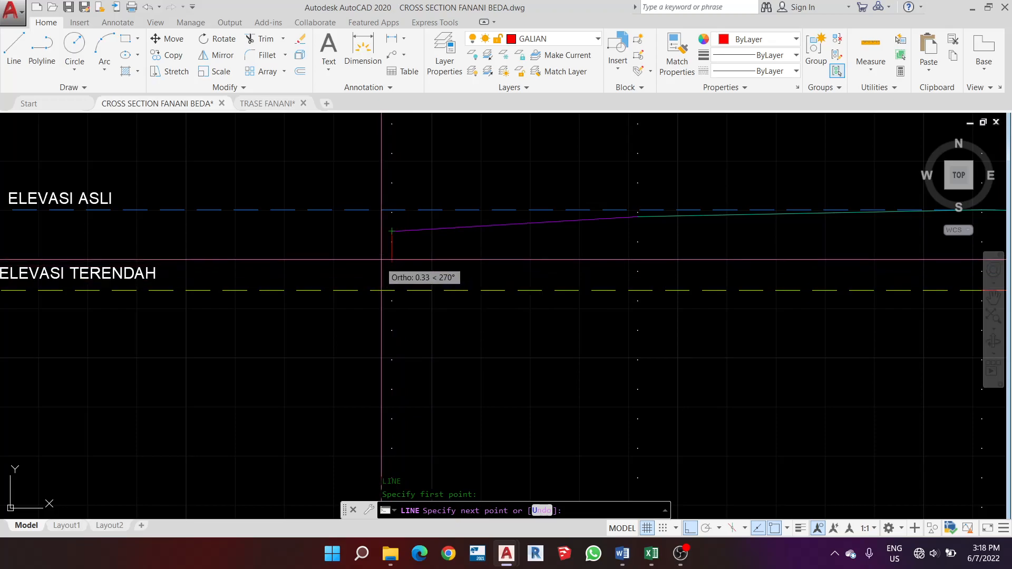
click(392, 290)
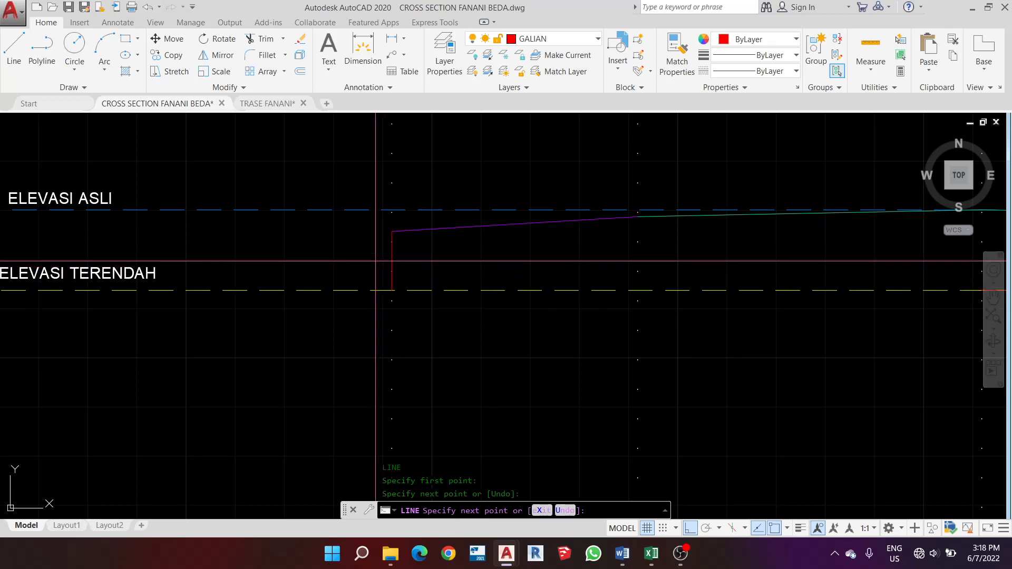
scroll(381, 278, down, 3)
scroll(374, 306, up, 3)
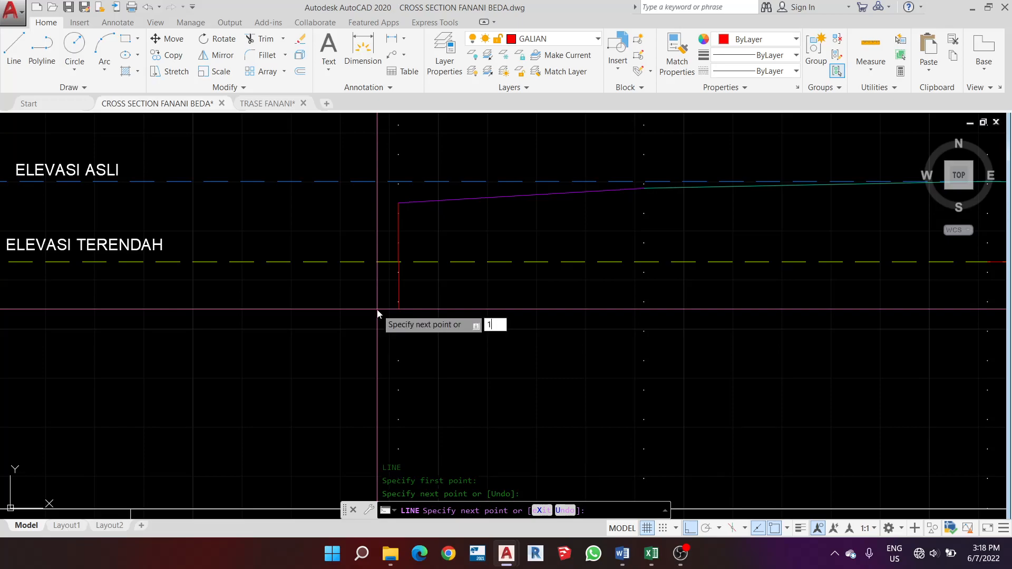
key(Return)
scroll(377, 309, down, 4)
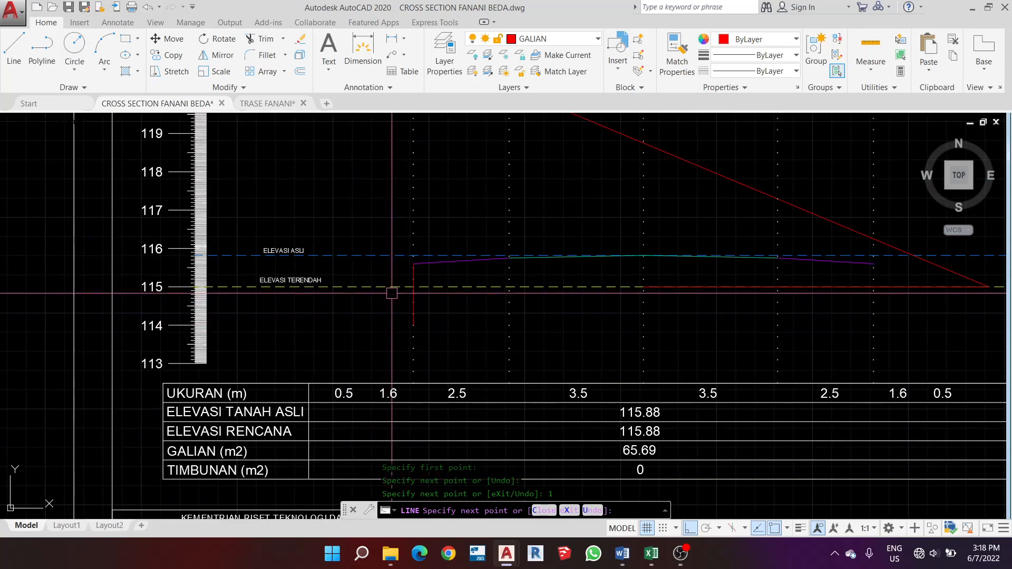
key(Escape)
scroll(412, 301, up, 6)
click(424, 327)
key(Escape)
scroll(394, 329, down, 3)
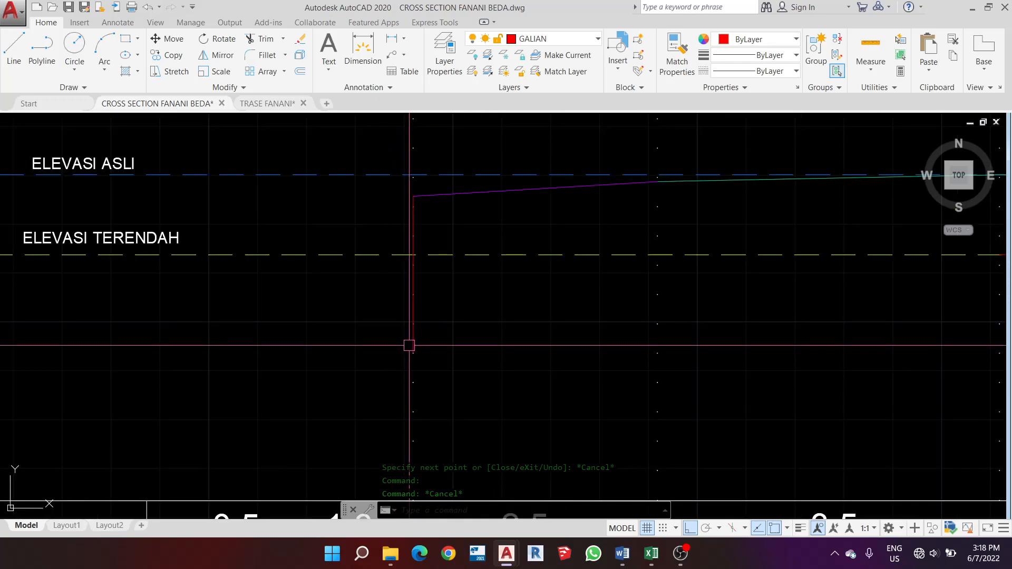
Examine the POTONGAN B-B drainage detail on the SYARAT sheet of the Excel workbook, and return to the AutoCAD cross section
click(645, 554)
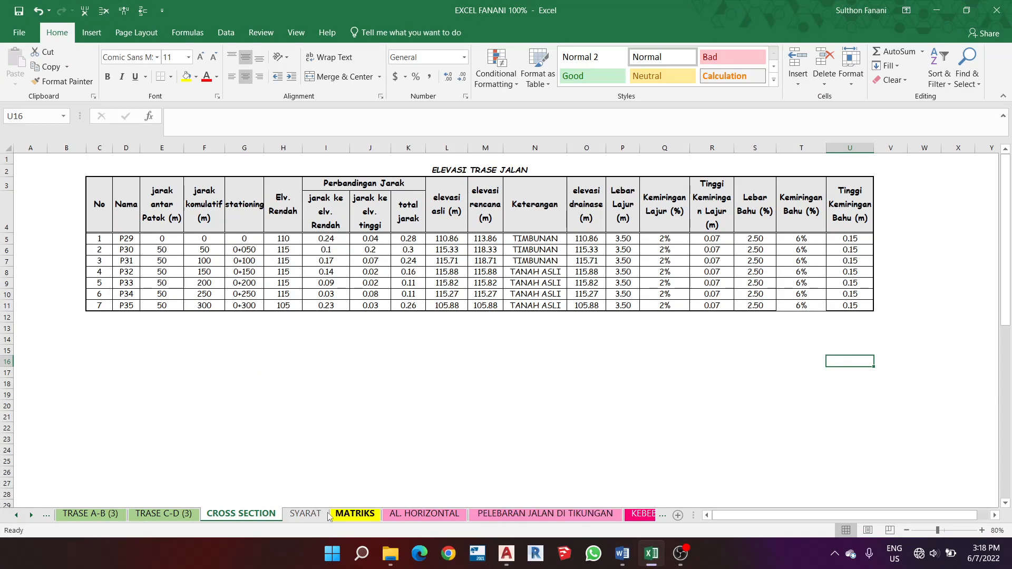
click(313, 518)
scroll(438, 353, down, 8)
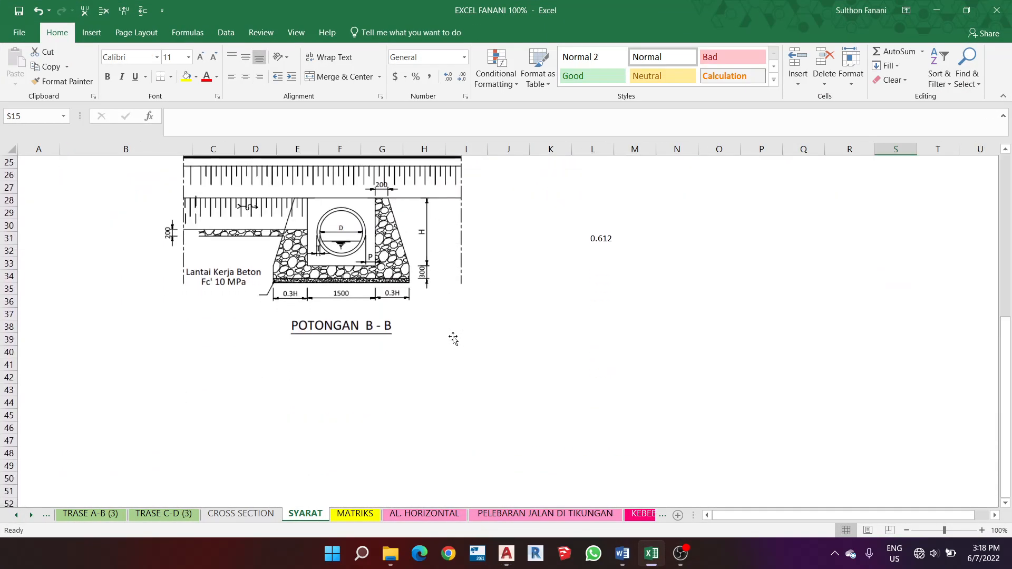
scroll(390, 262, up, 3)
click(412, 317)
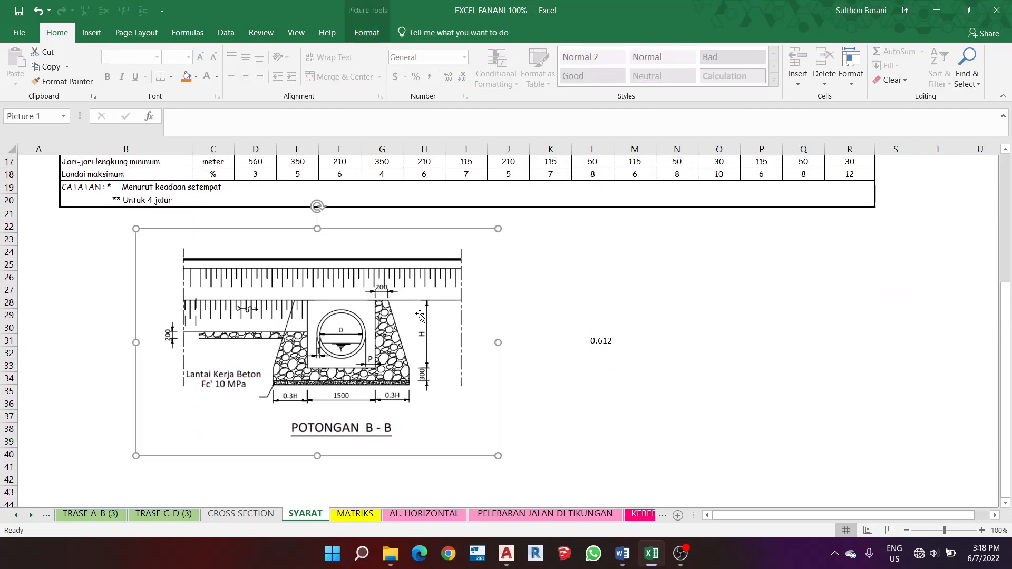
scroll(369, 316, down, 3)
drag(389, 301, 424, 351)
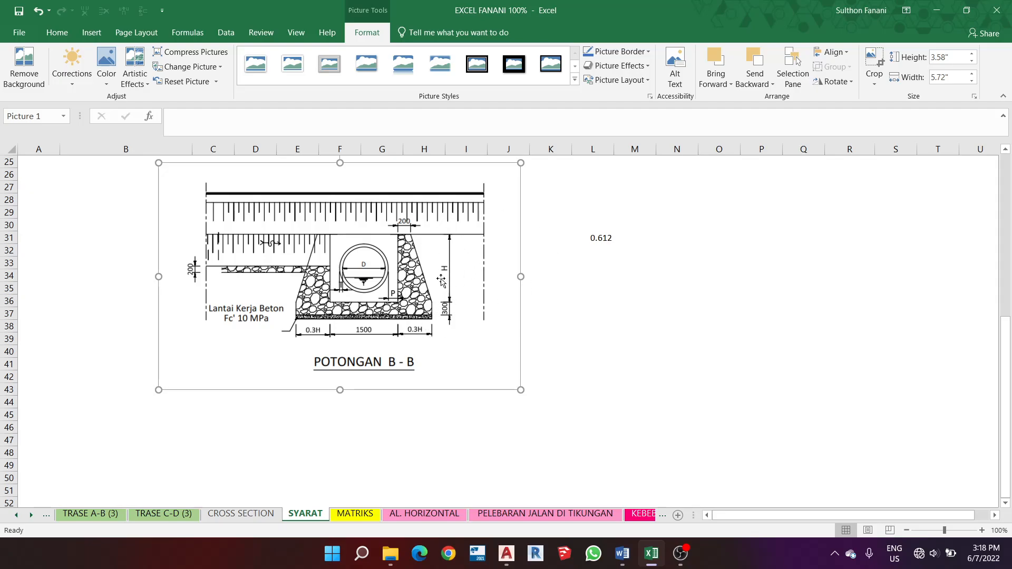
click(685, 300)
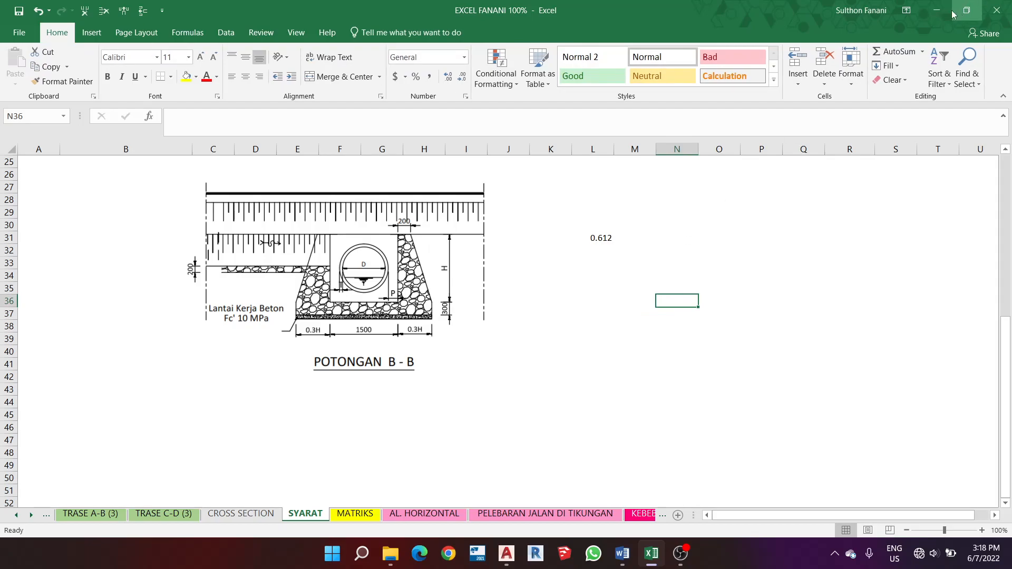
key(alt+Tab)
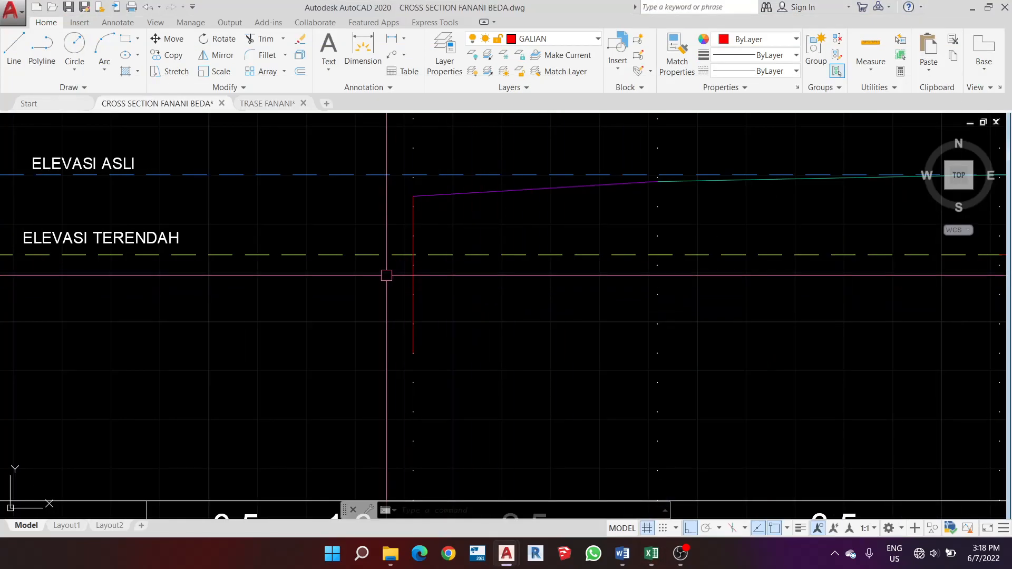
Measure the full drainage height from the outer shoulder end to the lower end of the red vertical line
key(l)
key(Return)
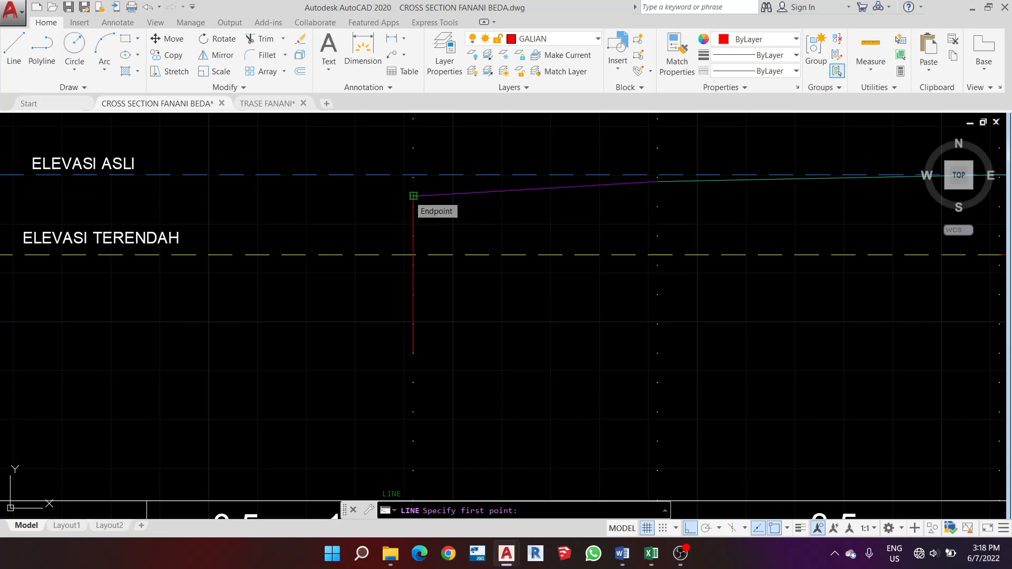
click(411, 196)
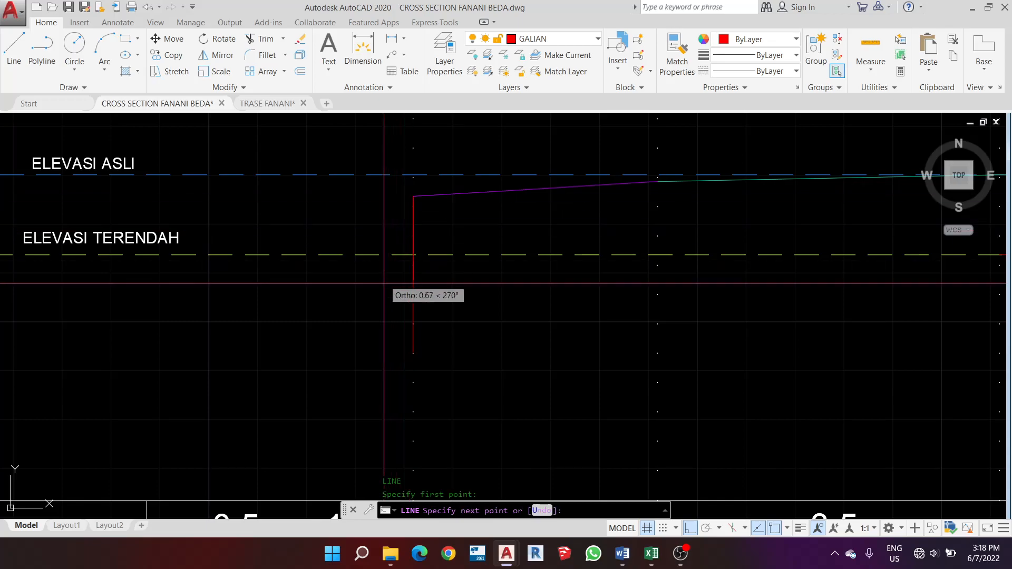
click(413, 352)
key(Escape)
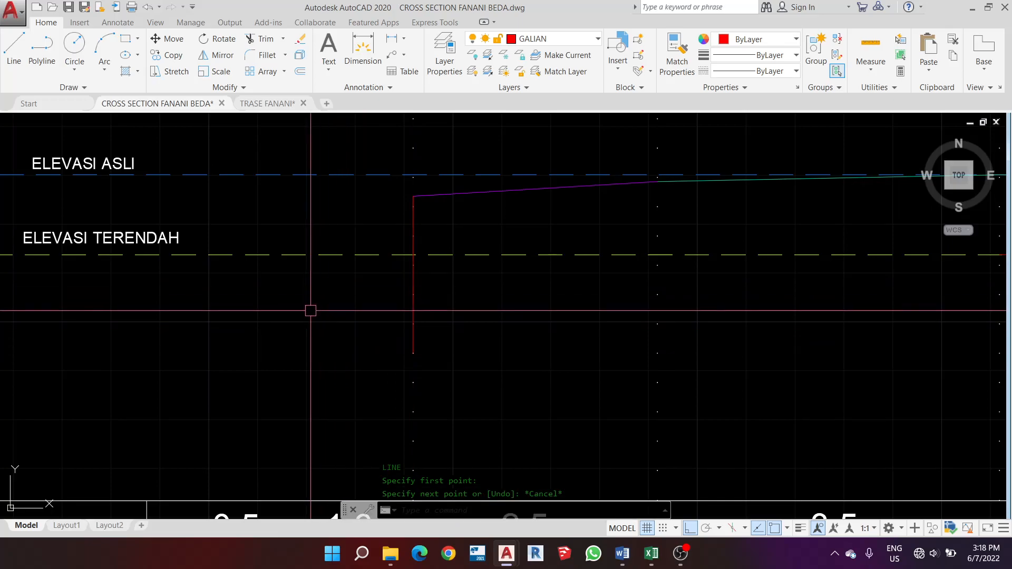
Calculate the drainage wall's base width in Excel cell M34 with =1.6*0.3, and return to AutoCAD
click(650, 557)
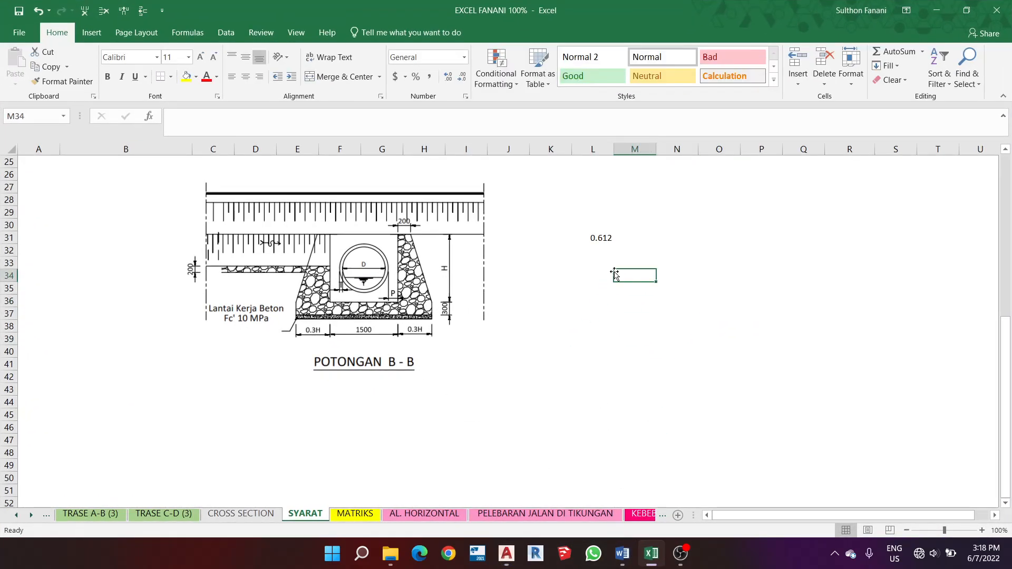
text(=1.6*0.3)
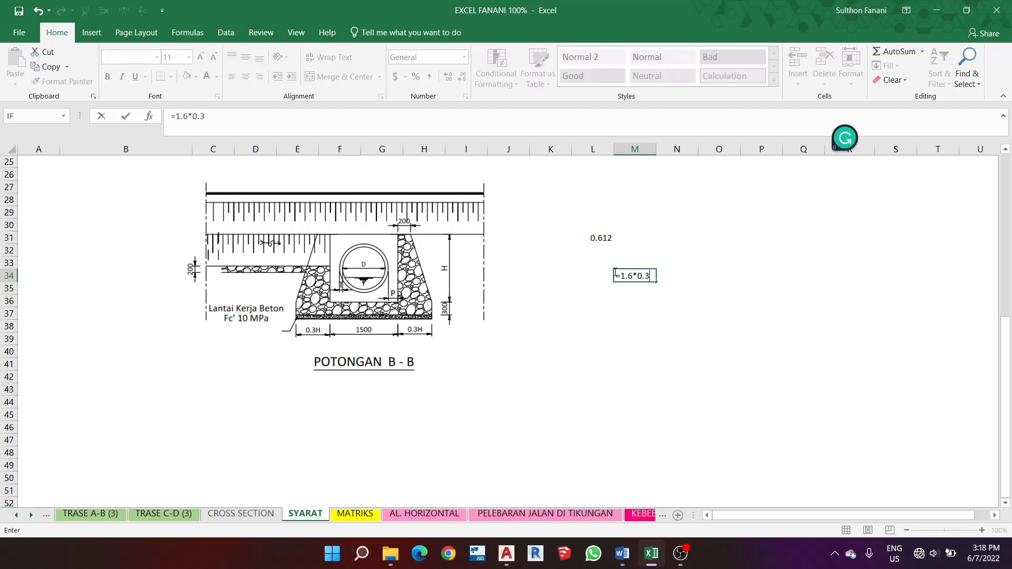
key(Return)
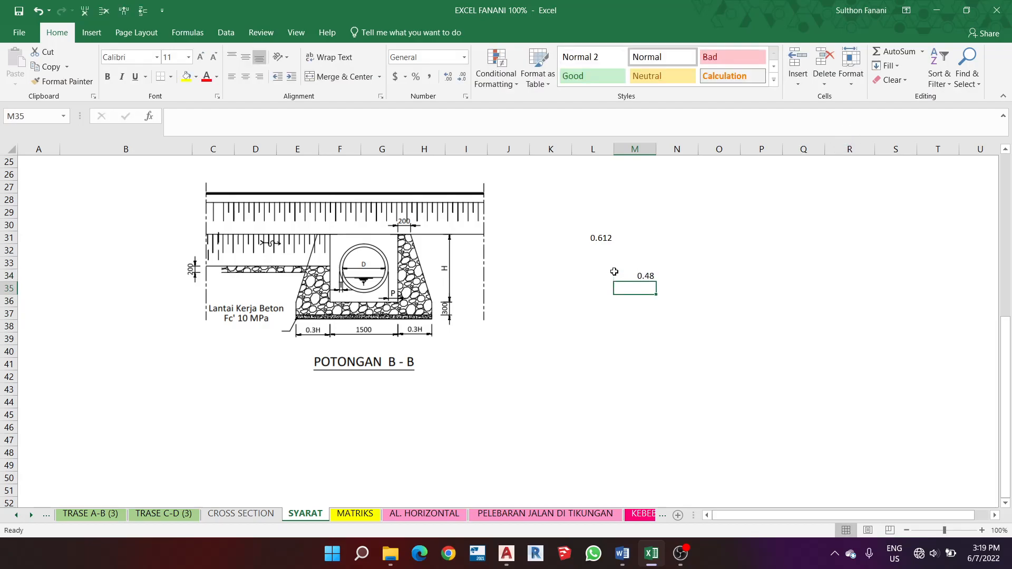
click(937, 10)
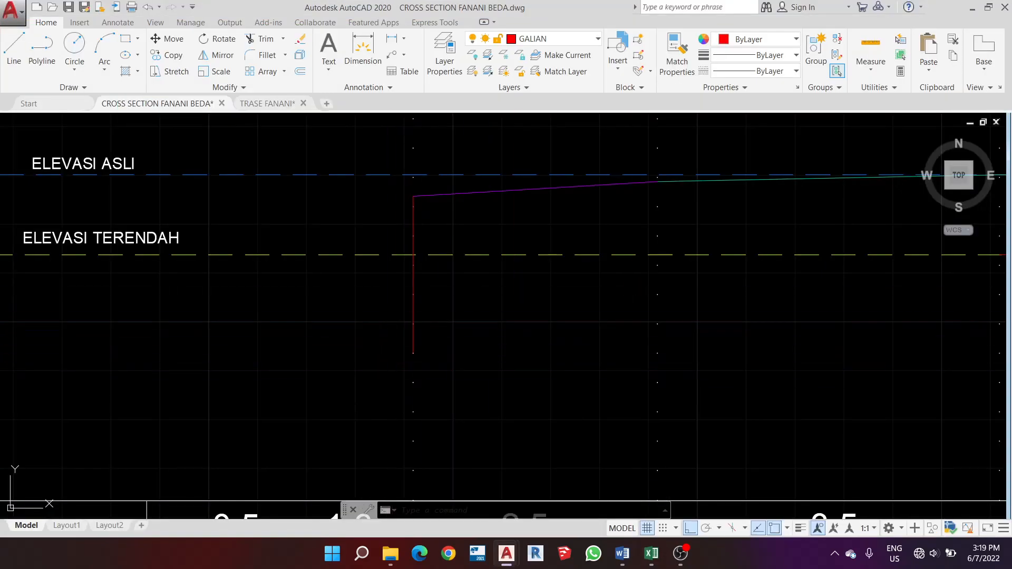
Draw a horizontal line 0.48 m long outward from the lower end of the red vertical drainage line
text(l)
key(Return)
click(413, 352)
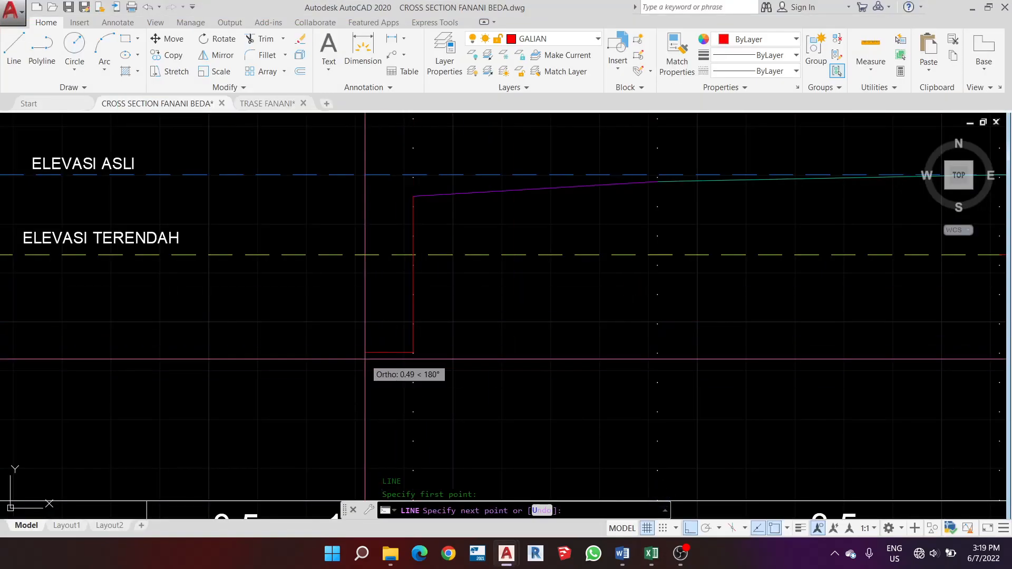
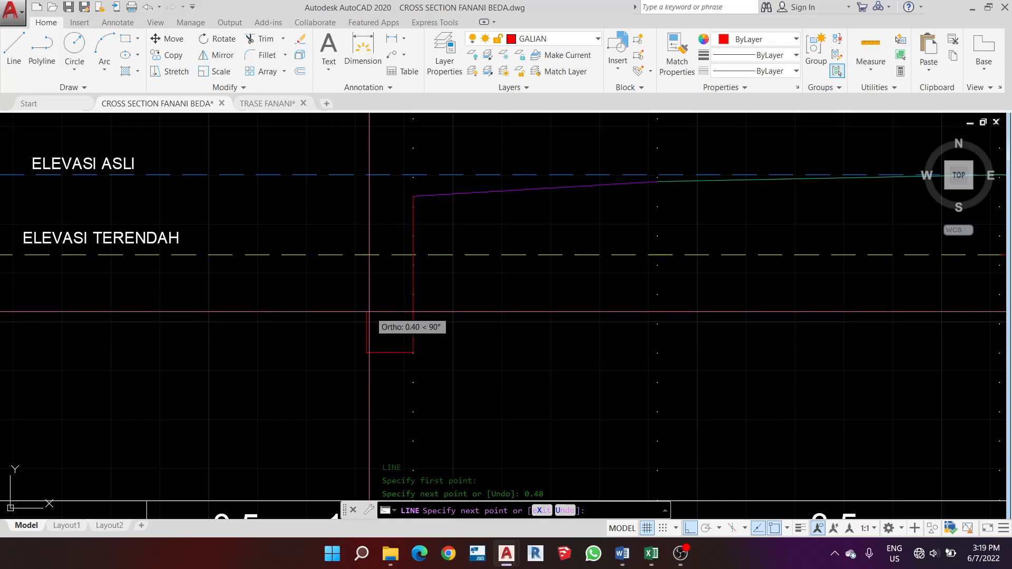
scroll(365, 311, down, 2)
scroll(365, 311, up, 2)
key(Escape)
Copy the horizontal base line from the vertical line's lower end to its upper end at the shoulder
click(399, 352)
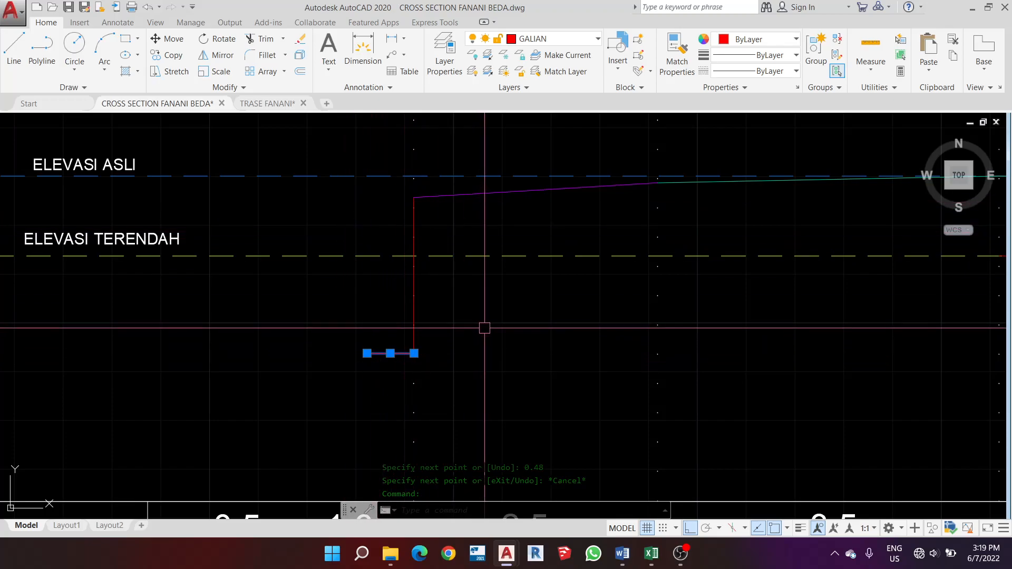
scroll(372, 355, up, 2)
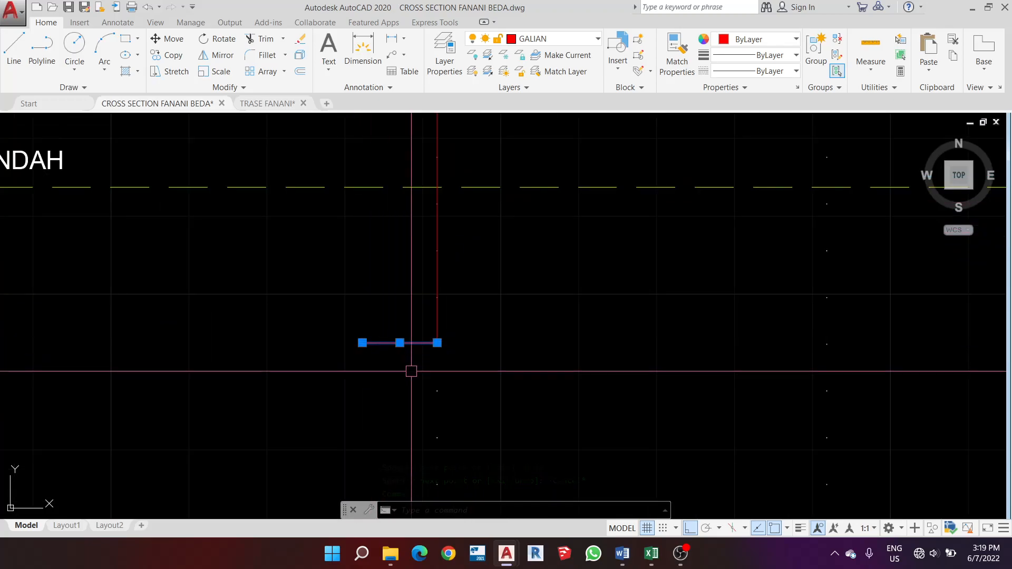
scroll(409, 368, down, 2)
text(o)
key(Return)
click(428, 353)
click(427, 197)
key(Escape)
scroll(394, 199, up, 2)
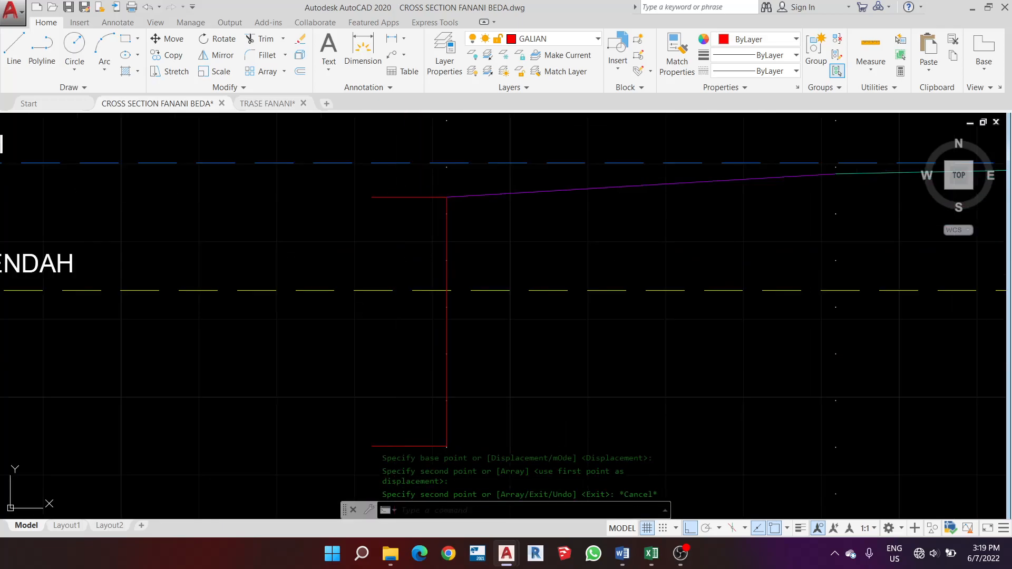
Shorten the upper horizontal line to half its length by stretching its outer end to its midpoint
click(372, 197)
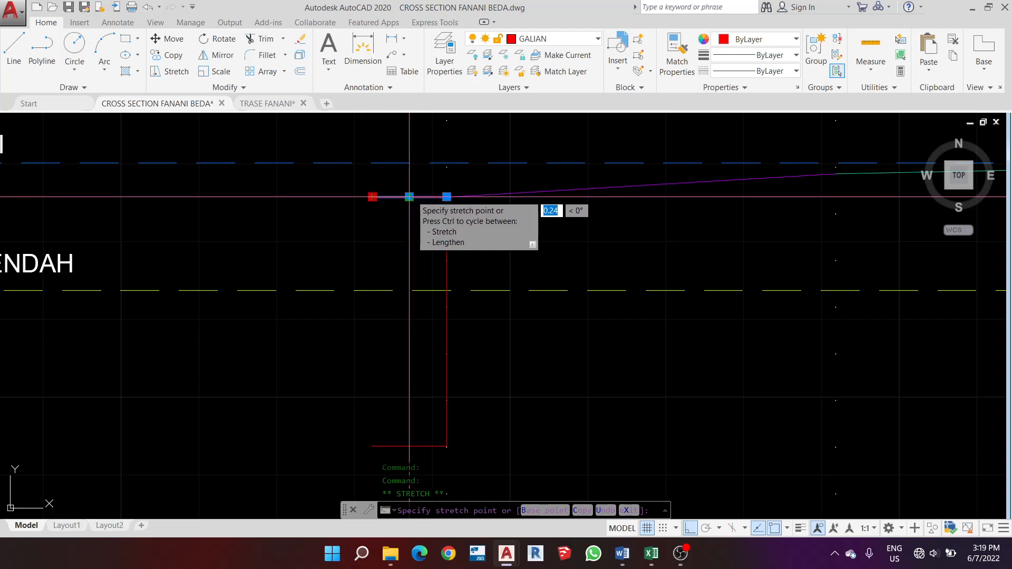
key(Escape)
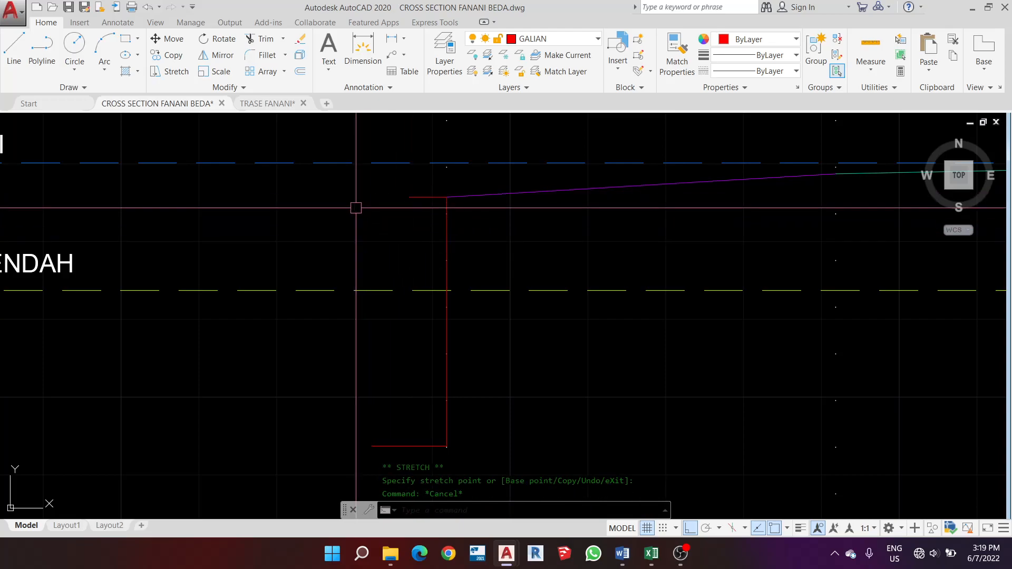
scroll(346, 237, down, 3)
scroll(346, 237, up, 2)
click(384, 340)
key(Escape)
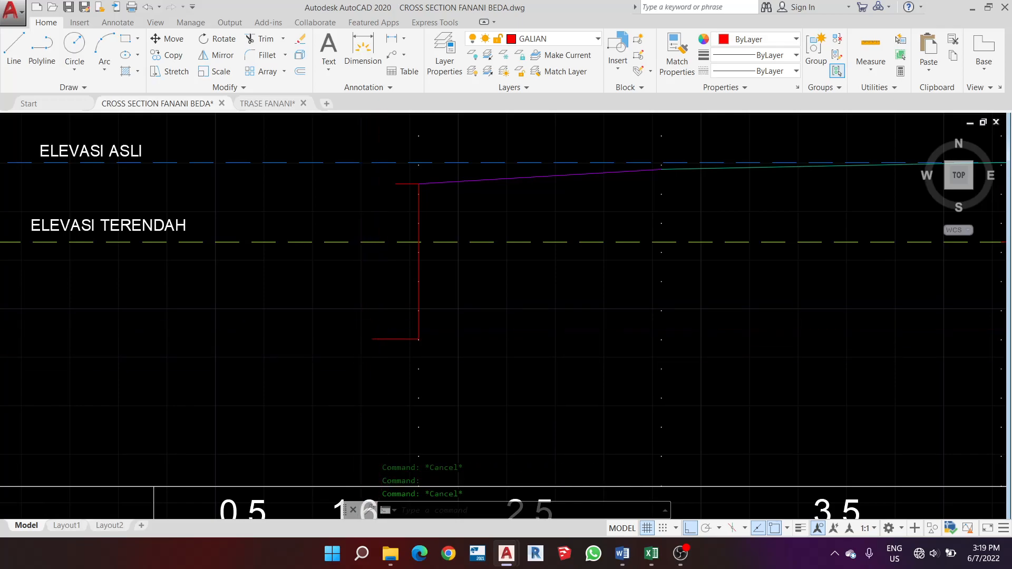
scroll(381, 350, up, 1)
scroll(384, 350, down, 1)
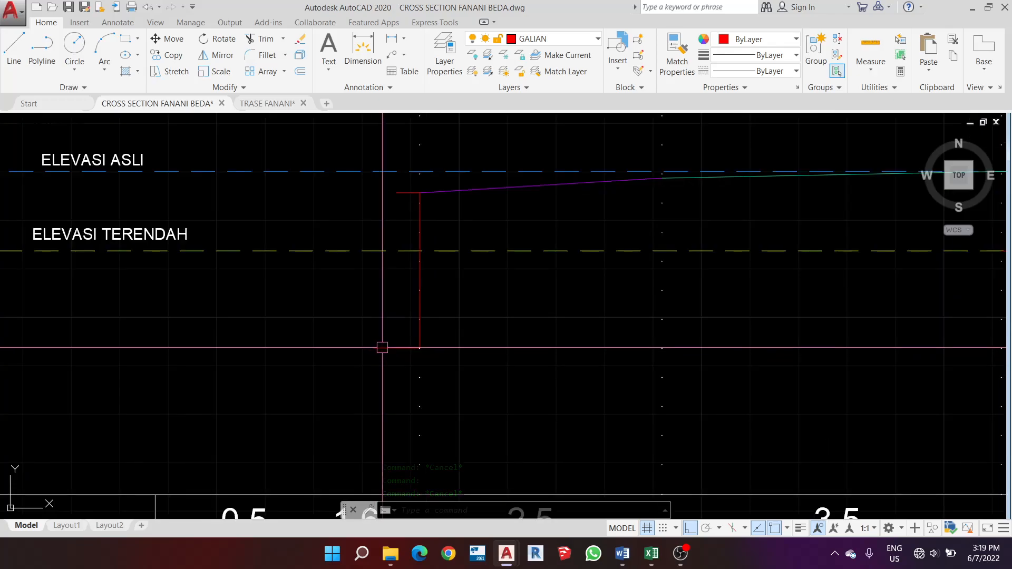
Offset the drainage base line upward by 0.3 m
scroll(382, 346, up, 2)
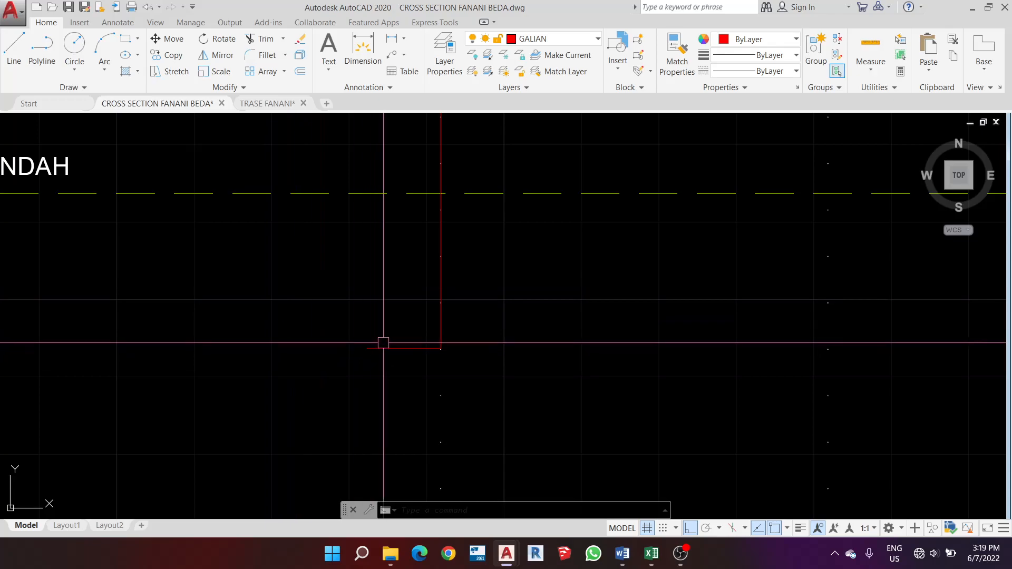
key(Escape)
click(390, 346)
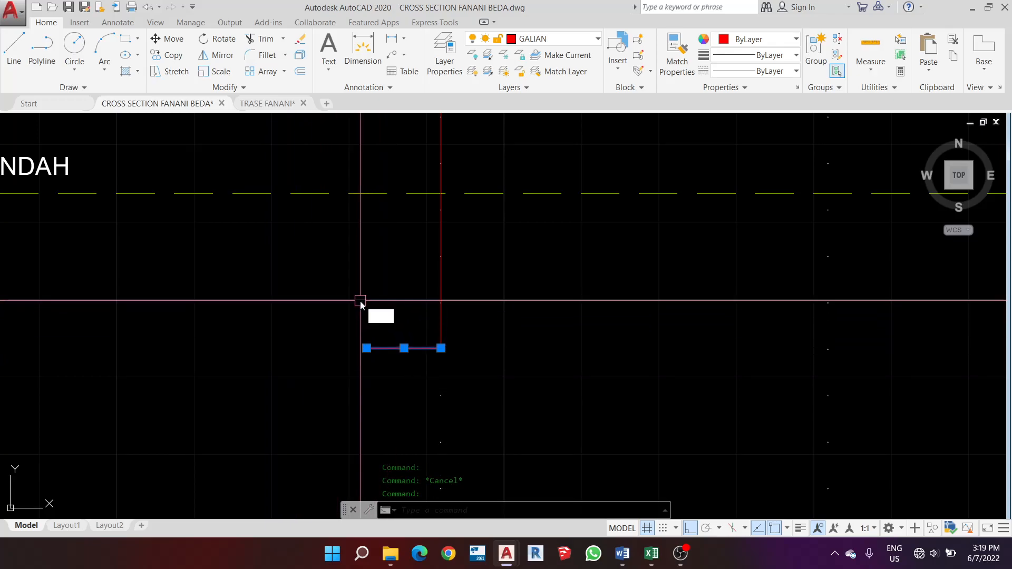
text(o)
key(Return)
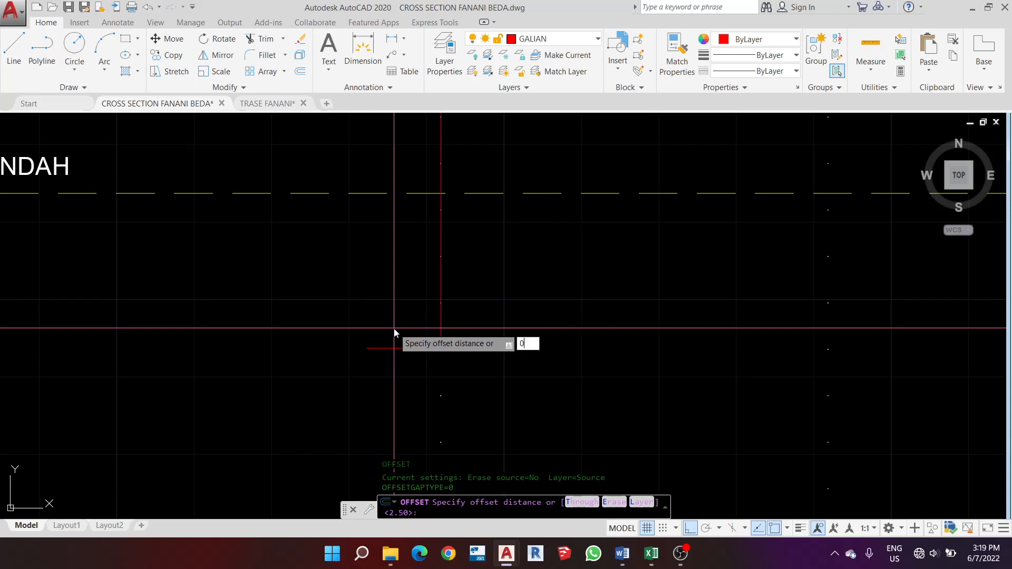
text(0.3)
key(Return)
click(402, 295)
key(Escape)
Offset the upper of the two base lines downward by 0.15 m, between the pair
scroll(396, 312, down, 2)
scroll(378, 306, up, 2)
click(405, 306)
text(o)
key(Return)
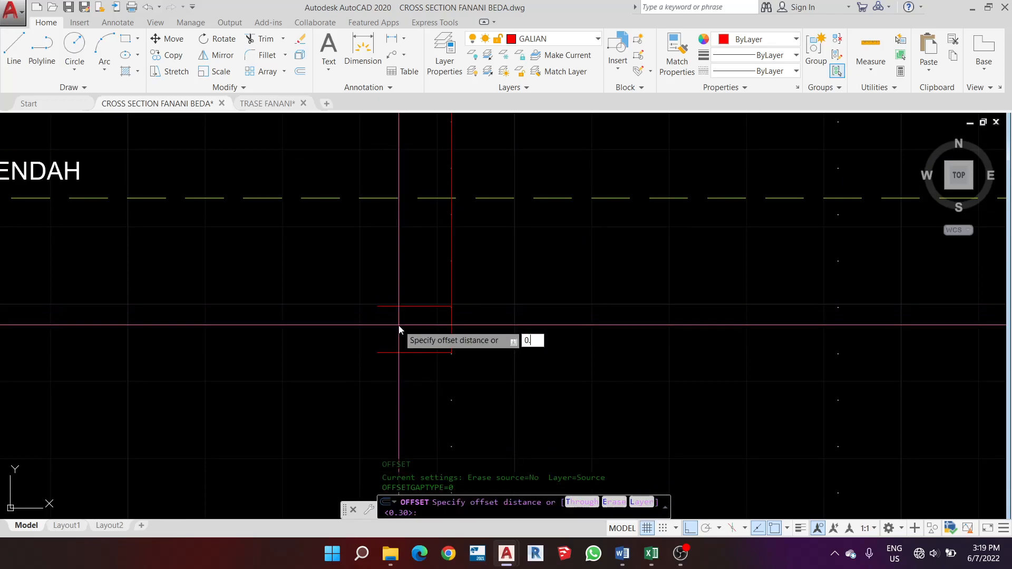
key(Return)
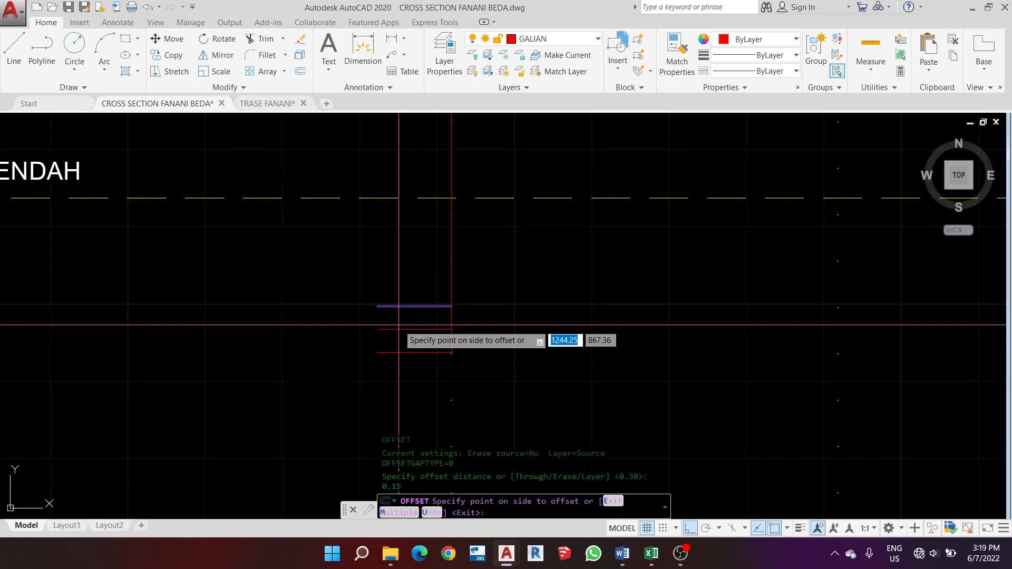
click(401, 327)
scroll(404, 325, down, 2)
key(Escape)
scroll(343, 336, down, 2)
scroll(355, 253, up, 2)
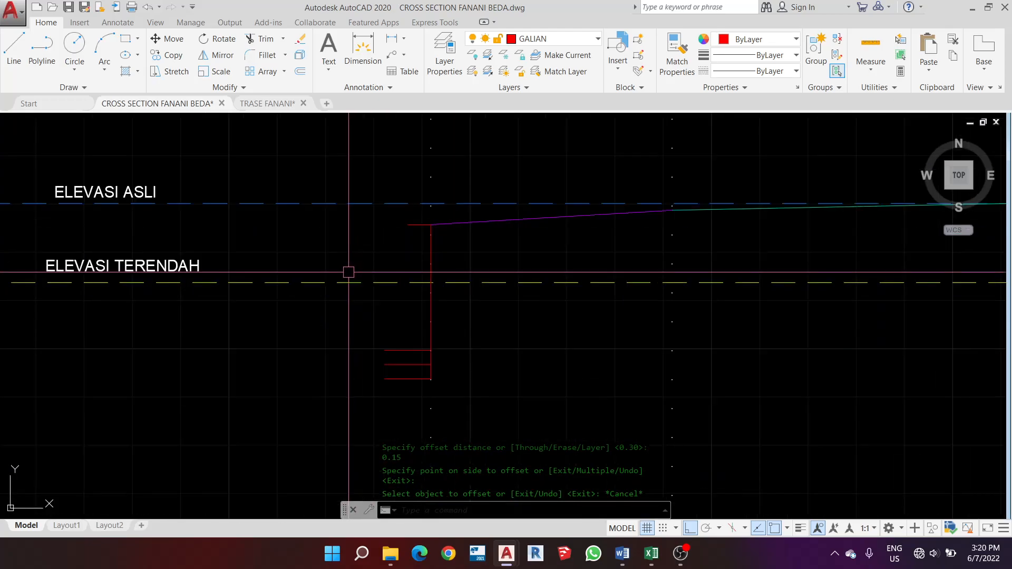
Draw a sloped line from the short top line's outer end to the outer end of the uppermost base line
text(l)
key(Return)
click(407, 225)
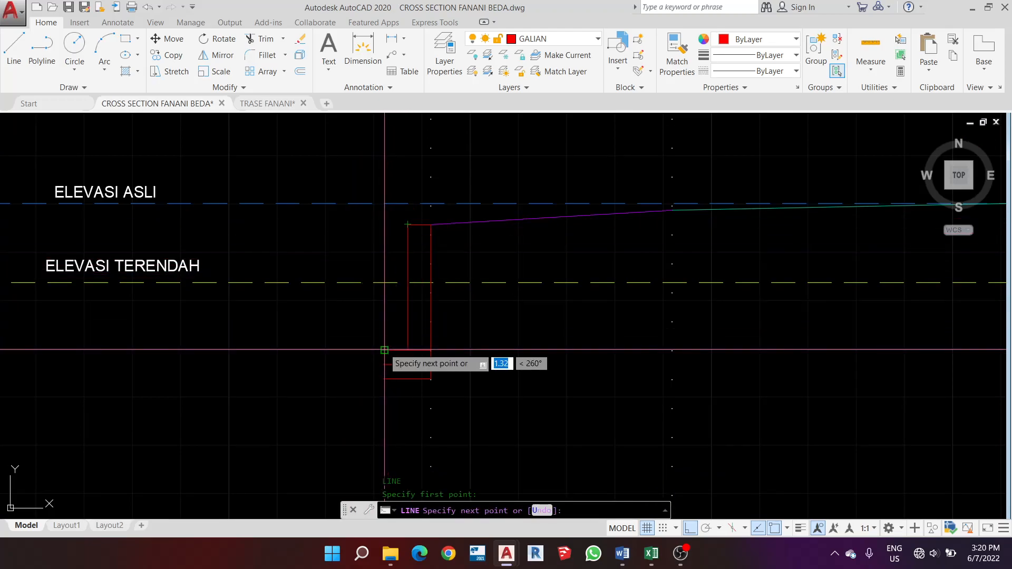
click(384, 349)
key(Escape)
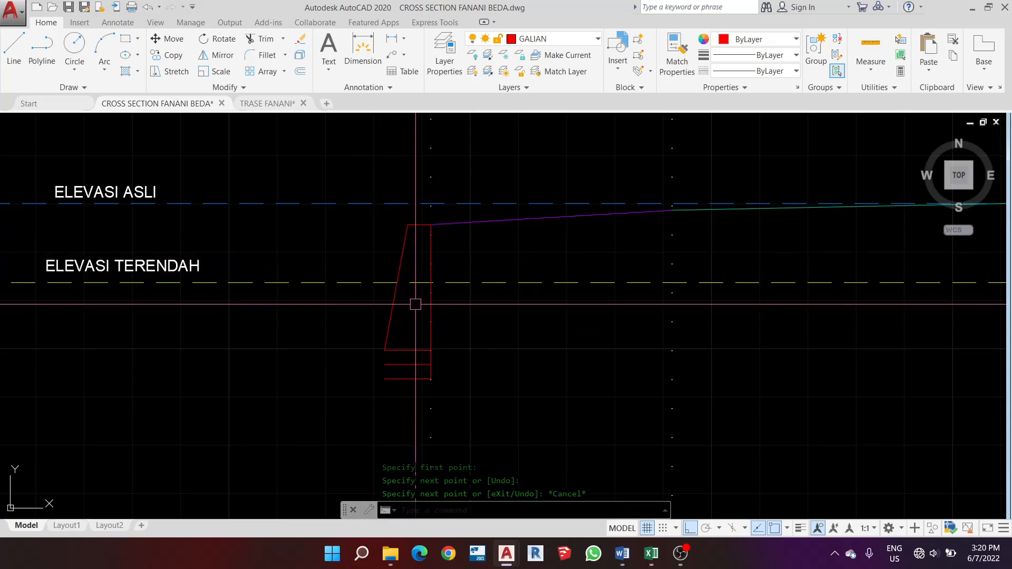
Draw a 1 m horizontal channel floor line outward from the foot of the sloped wall line
scroll(398, 289, down, 3)
scroll(366, 309, up, 3)
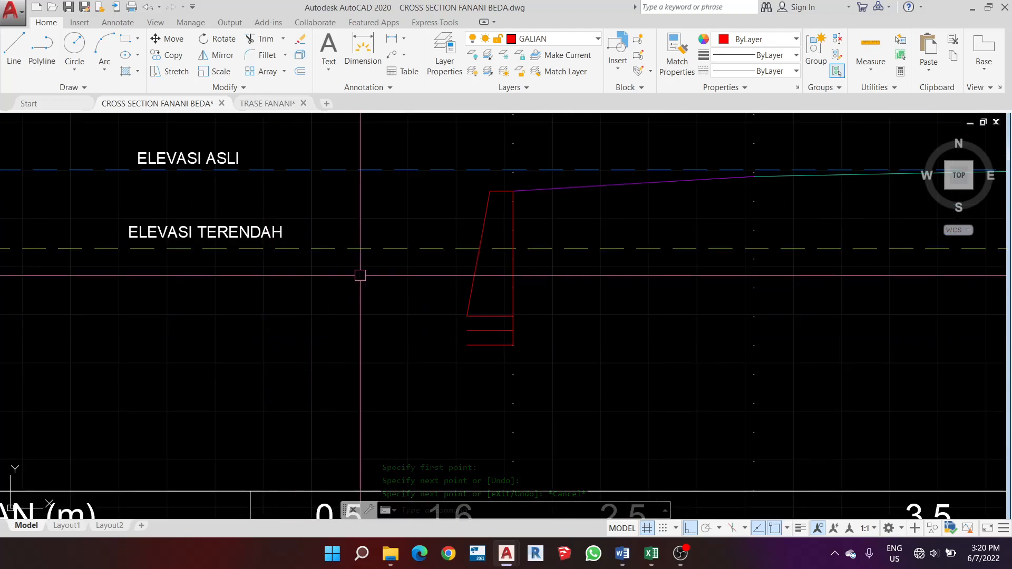
scroll(358, 276, up, 2)
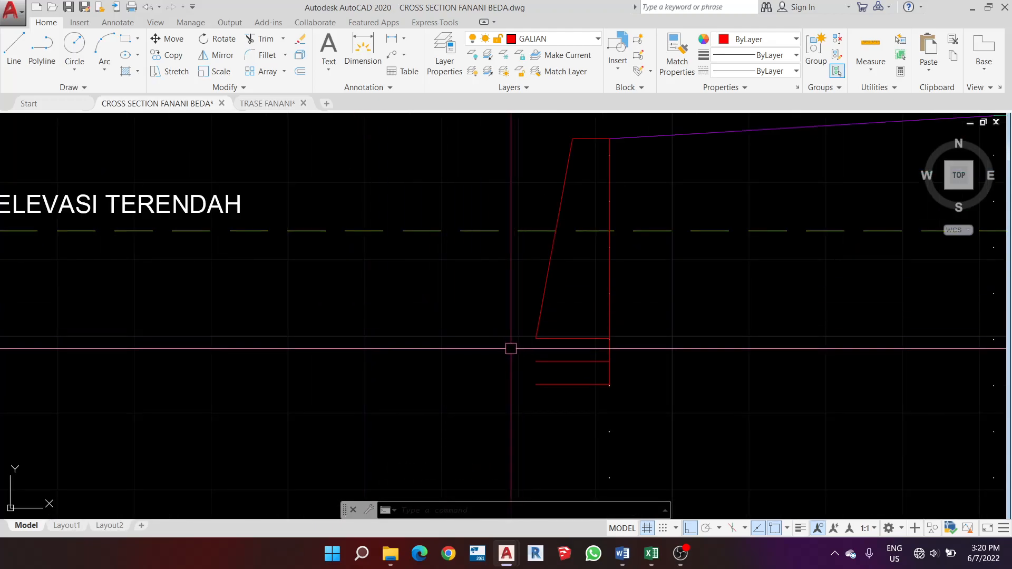
text(l)
key(Return)
click(536, 338)
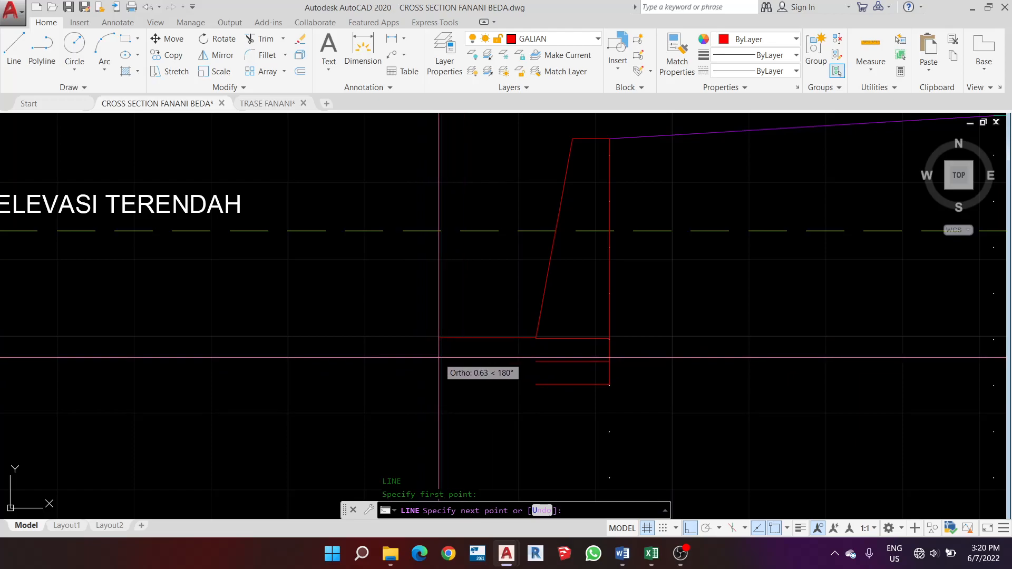
scroll(439, 358, down, 4)
scroll(438, 357, up, 4)
scroll(446, 362, down, 2)
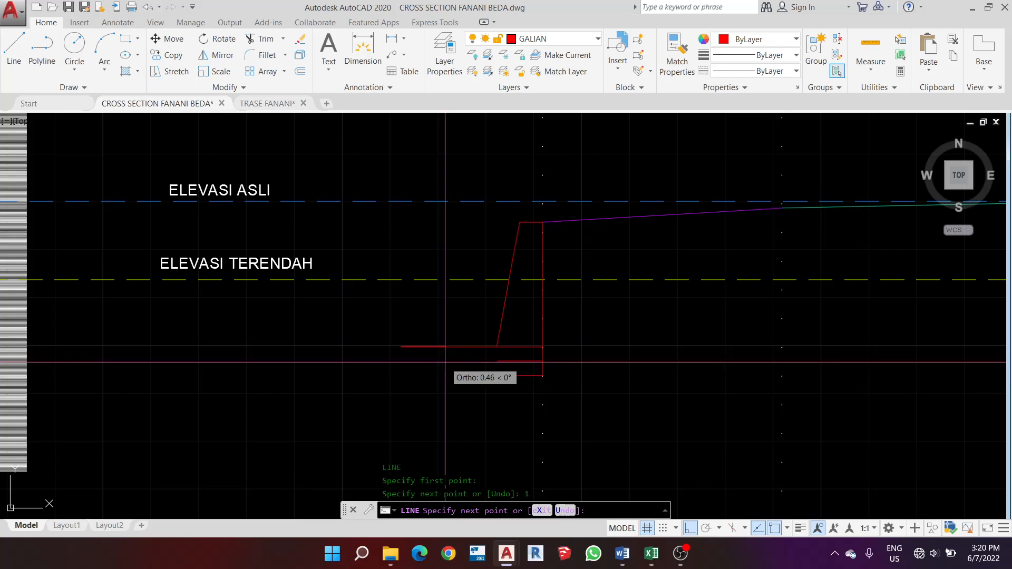
key(Escape)
Mirror the channel wall and its base lines about a vertical axis through the floor line's midpoint, keeping the originals
drag(483, 213, 556, 399)
text(mi)
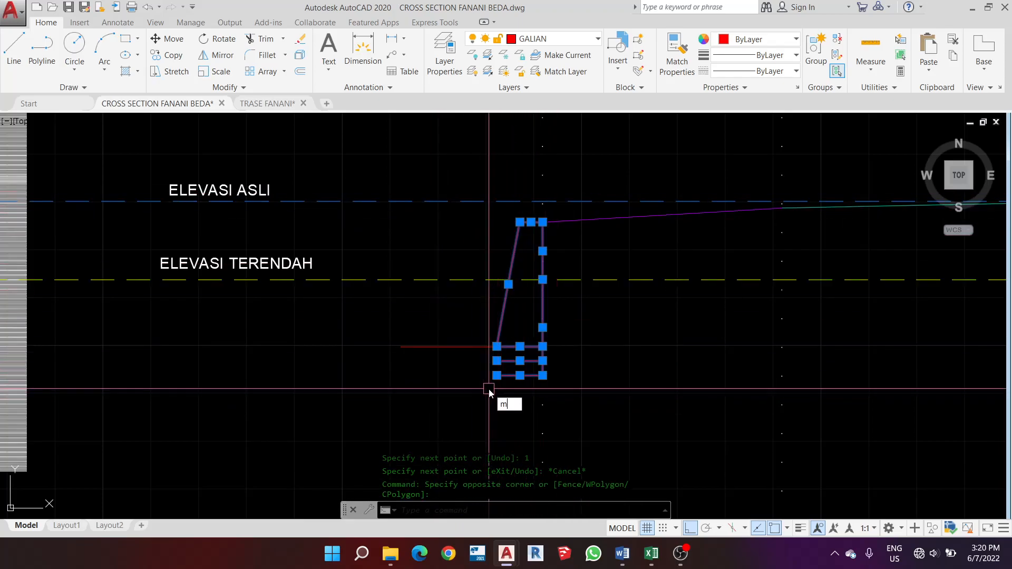
key(Return)
click(448, 347)
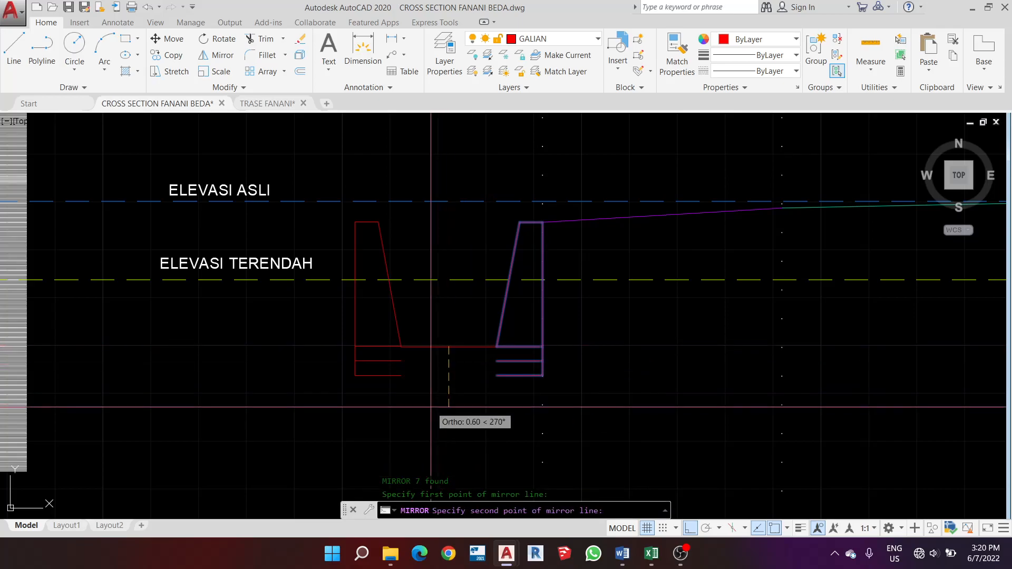
click(431, 407)
click(457, 453)
key(Escape)
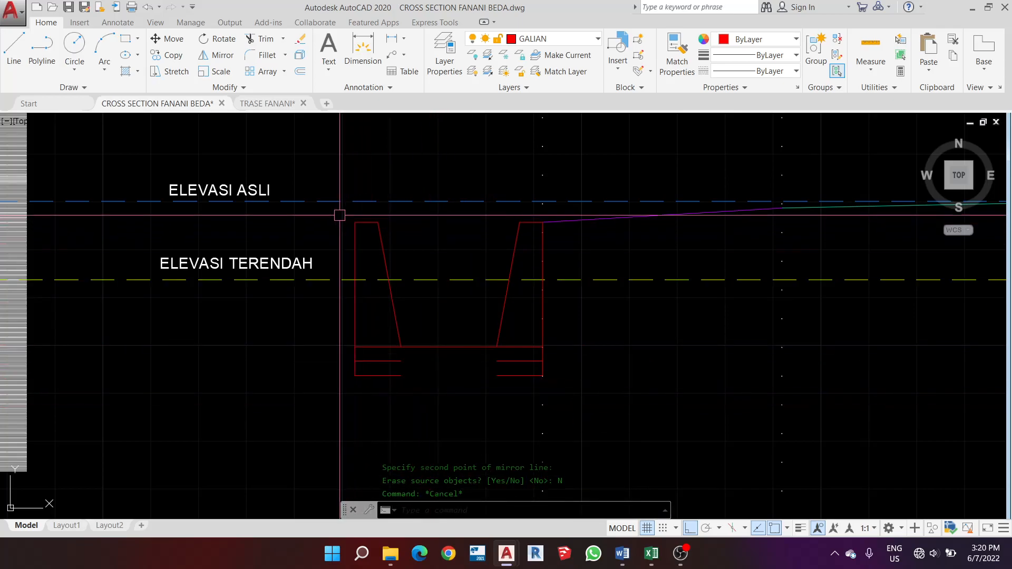
click(335, 206)
click(563, 392)
key(Escape)
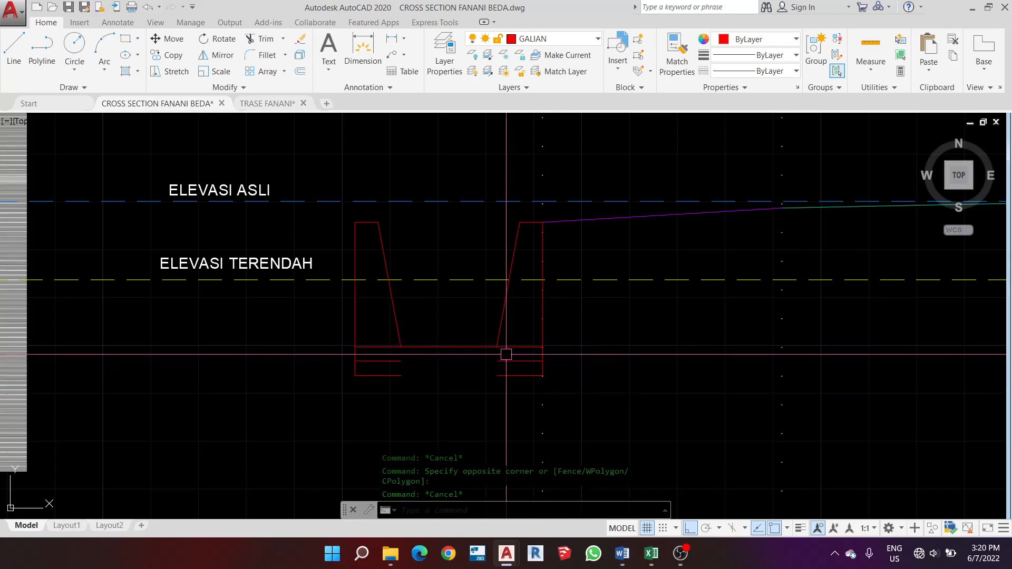
Move all lines of the drainage channel, both walls and the floor, to the DARINASE layer
click(339, 215)
click(551, 372)
click(582, 40)
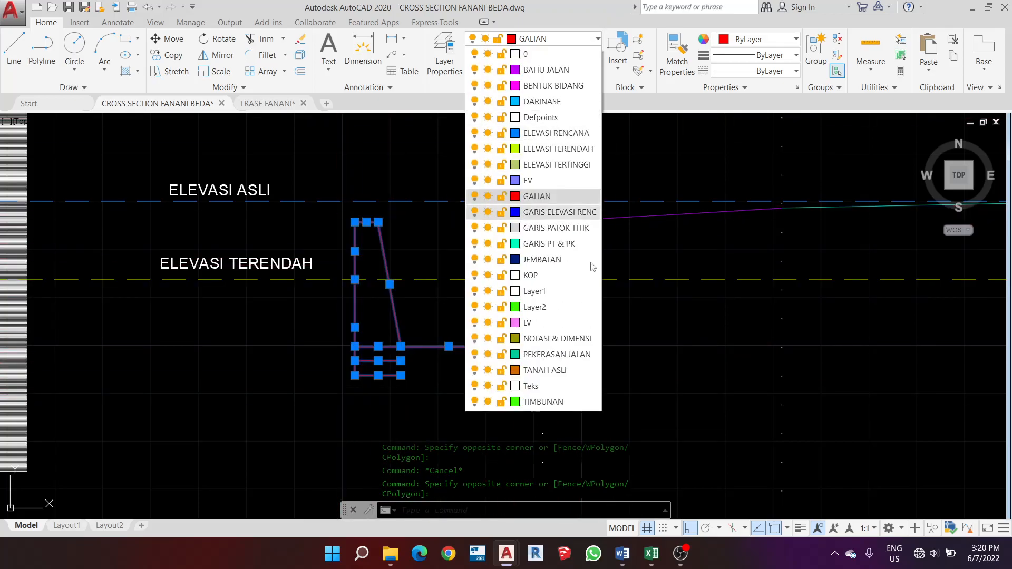
click(542, 101)
scroll(399, 376, up, 2)
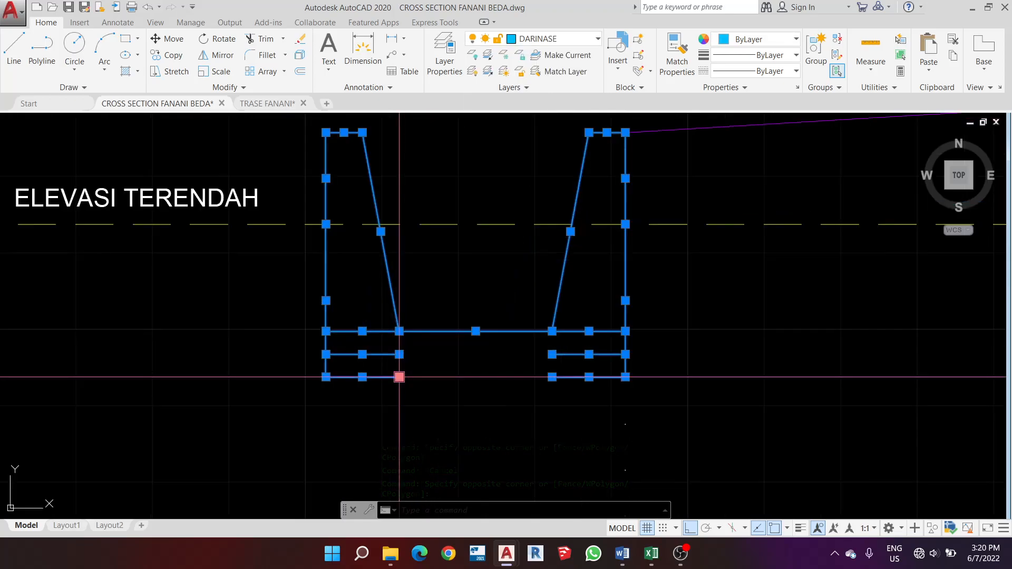
Make DARINASE the current layer and draw a vertical line closing the inner side of the drain's left footing
key(Escape)
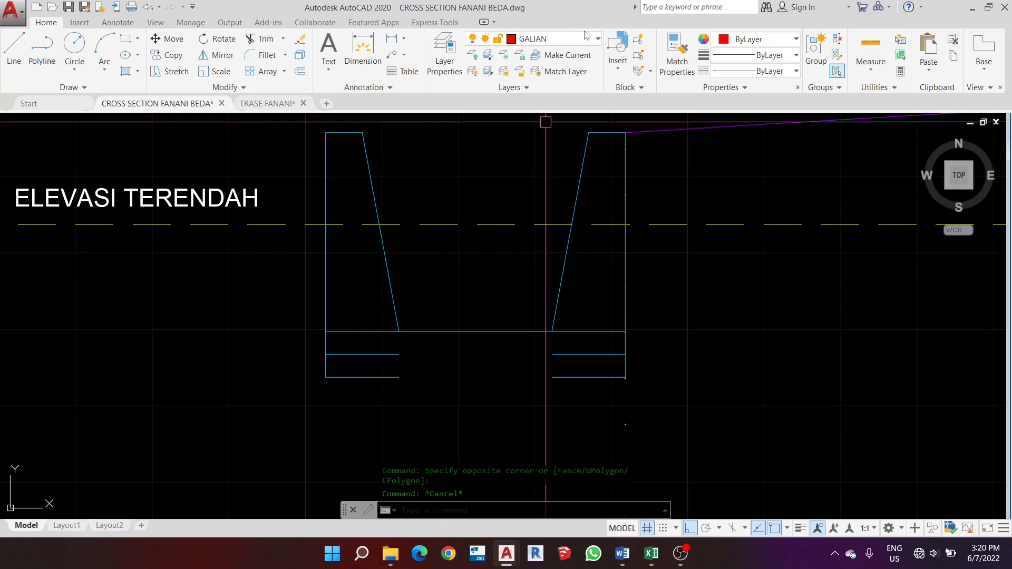
click(571, 41)
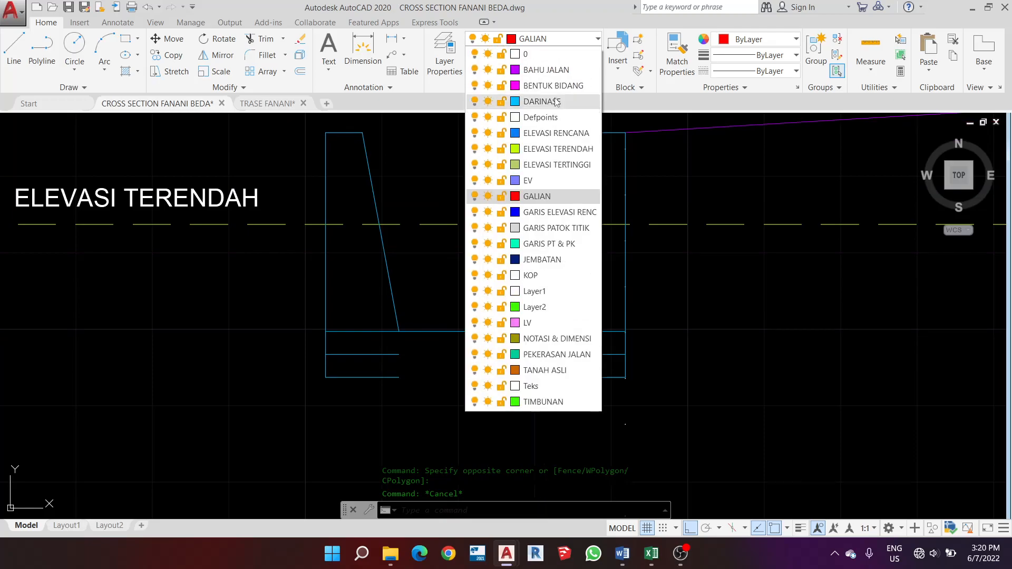
click(557, 101)
text(l)
key(Return)
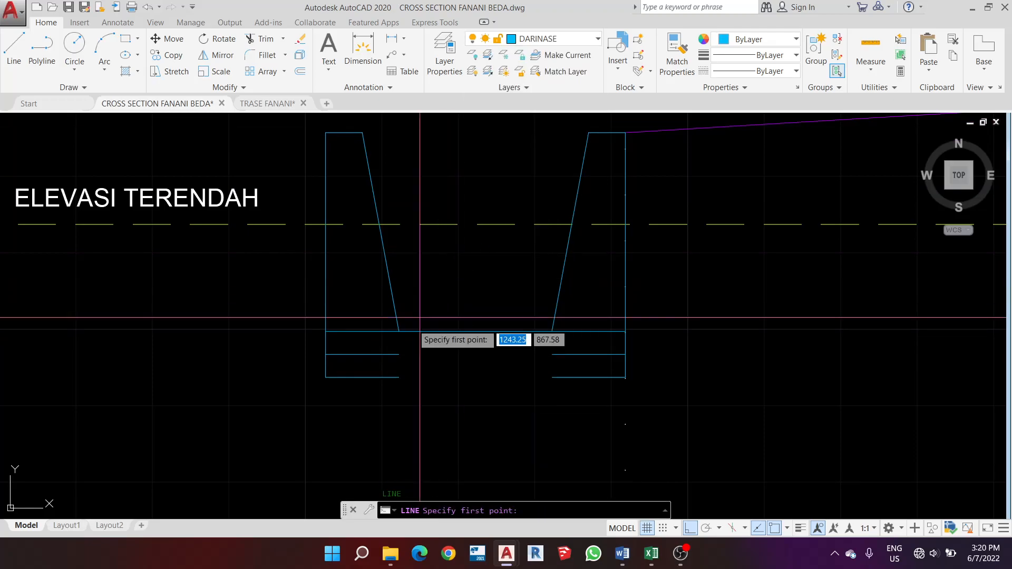
scroll(404, 337, up, 2)
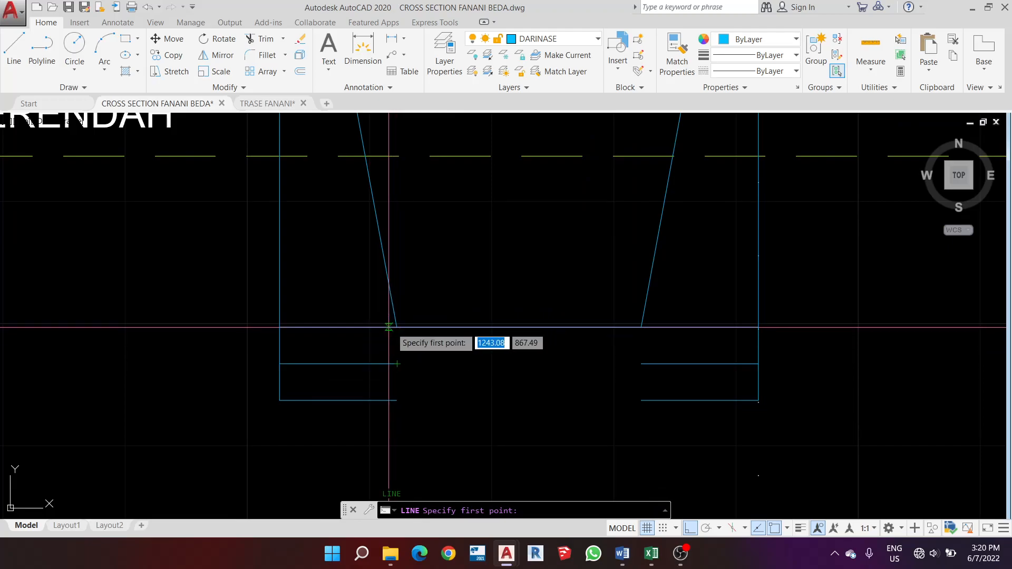
click(397, 327)
click(396, 400)
key(Escape)
Draw a matching vertical line closing the inner side of the drain's right footing
key(Return)
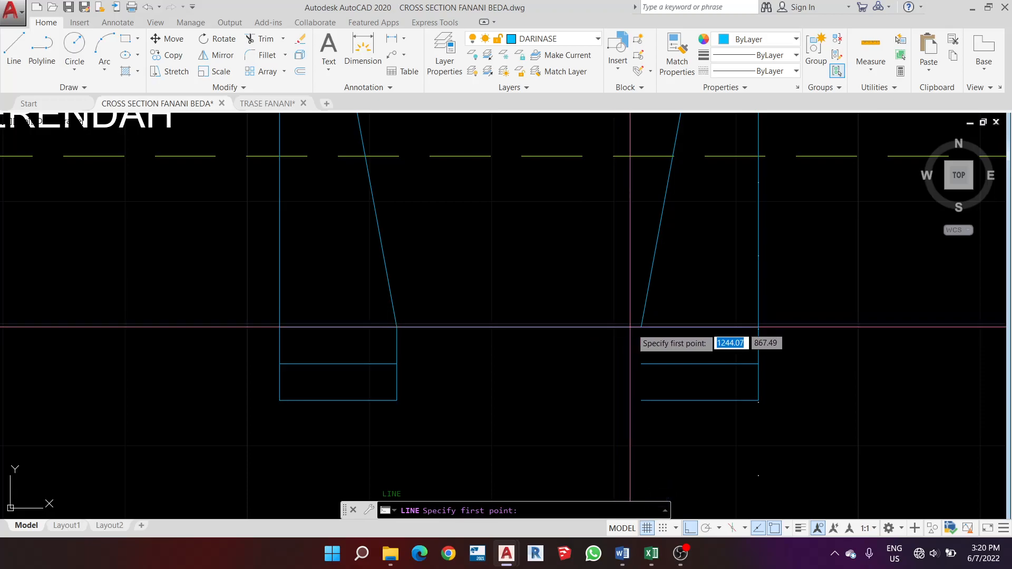
click(642, 327)
click(641, 401)
key(Escape)
Draw a horizontal line between the two footings at mid-height to form the underside of the drain's floor slab
key(Return)
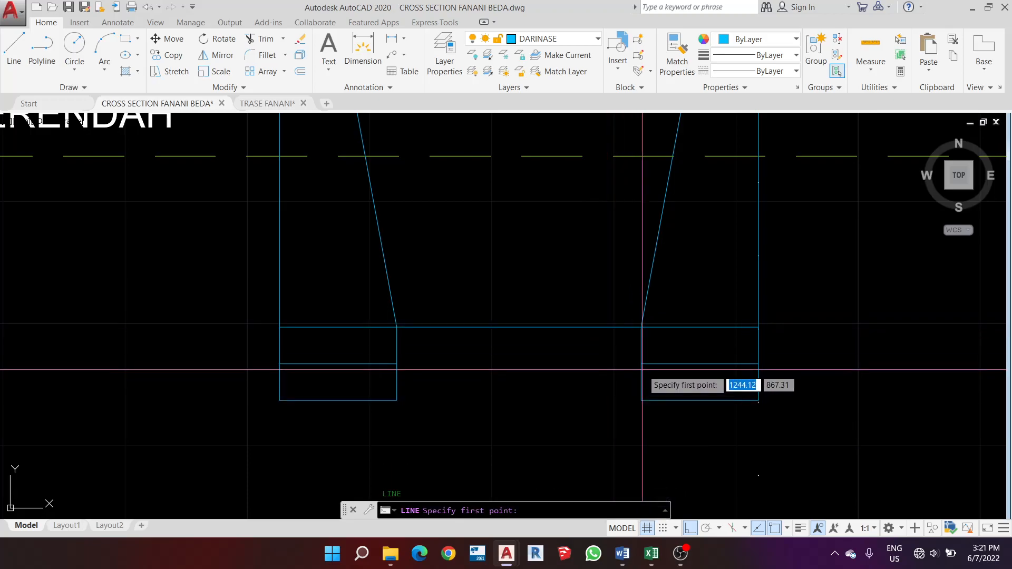
click(641, 364)
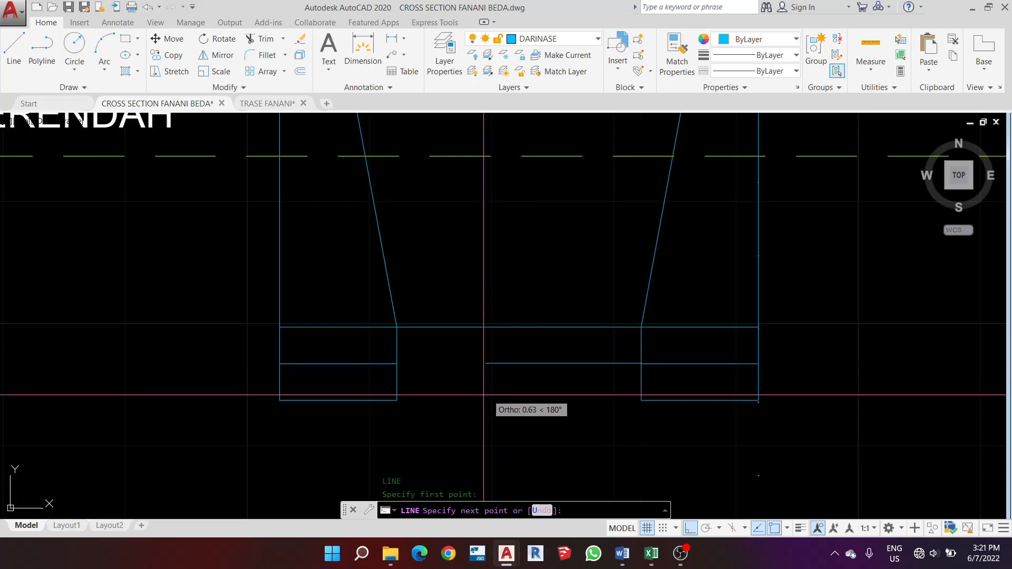
click(397, 364)
key(Escape)
Erase the leftover horizontal lines inside the left and right footings of the drain
click(349, 364)
key(Delete)
click(672, 353)
key(Delete)
click(663, 325)
key(Delete)
click(335, 335)
click(323, 308)
key(Delete)
scroll(384, 314, down, 8)
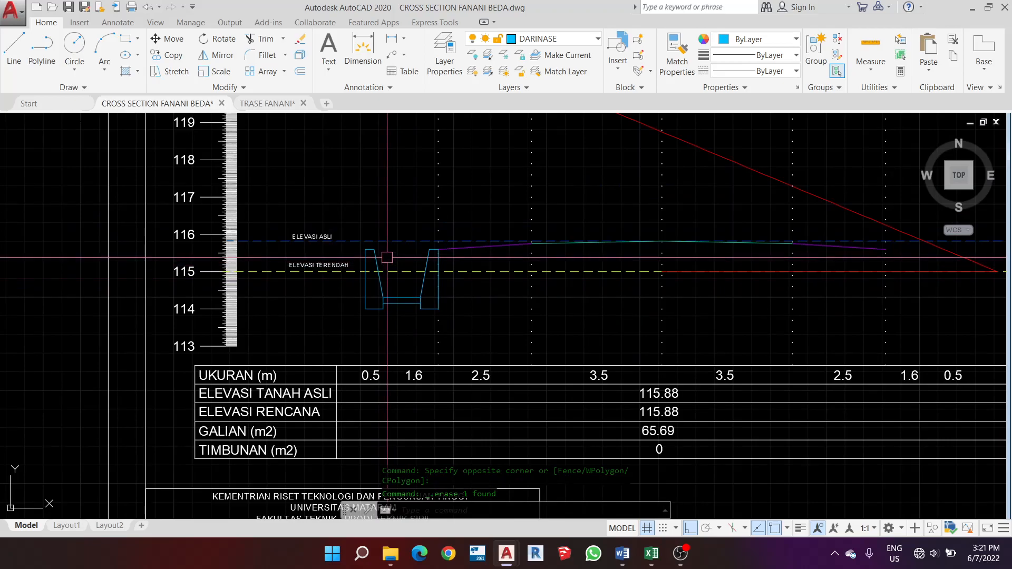
scroll(395, 260, up, 2)
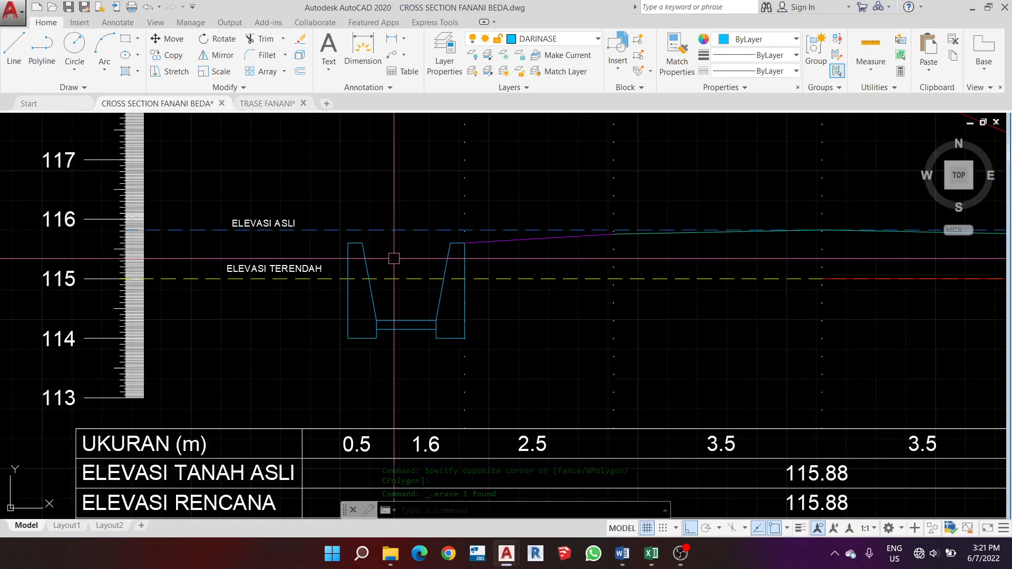
click(574, 44)
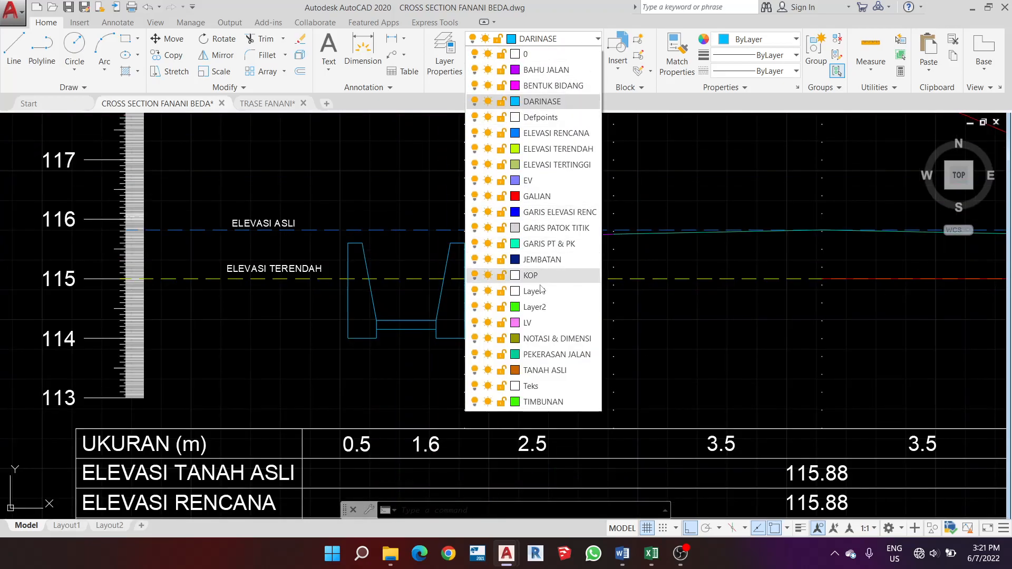
click(633, 310)
click(253, 317)
key(Escape)
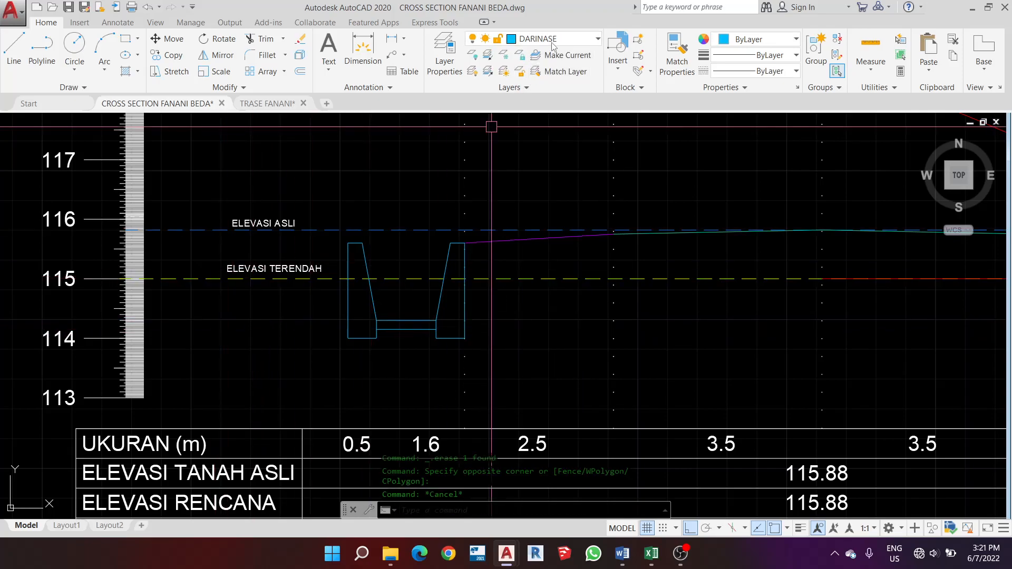
Turn off the ELEVASI TERENDAH layer
click(549, 39)
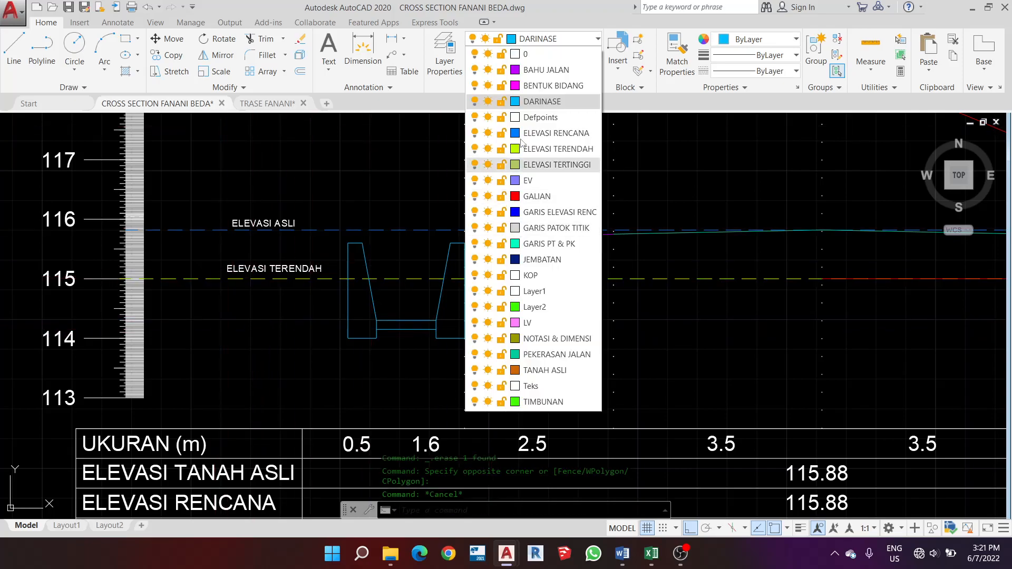
click(474, 149)
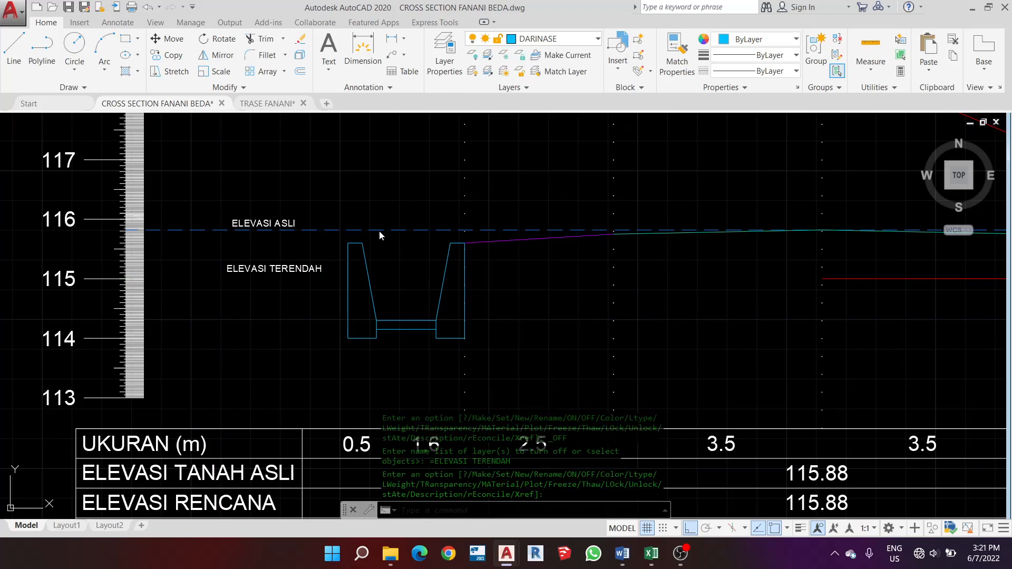
Start a hatch and choose the GRAVEL pattern for the drain walls
scroll(355, 262, up, 2)
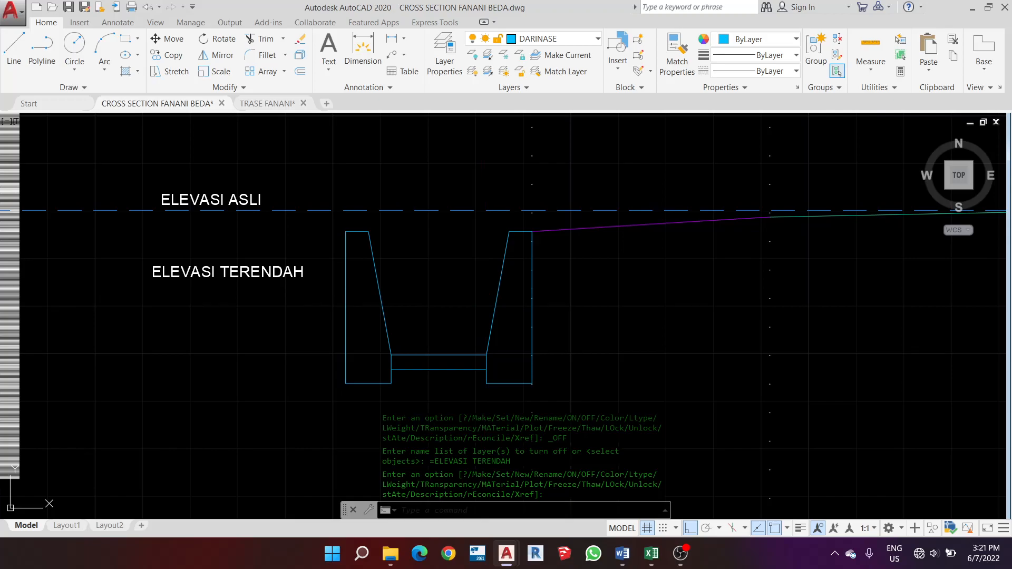
text(h)
key(Return)
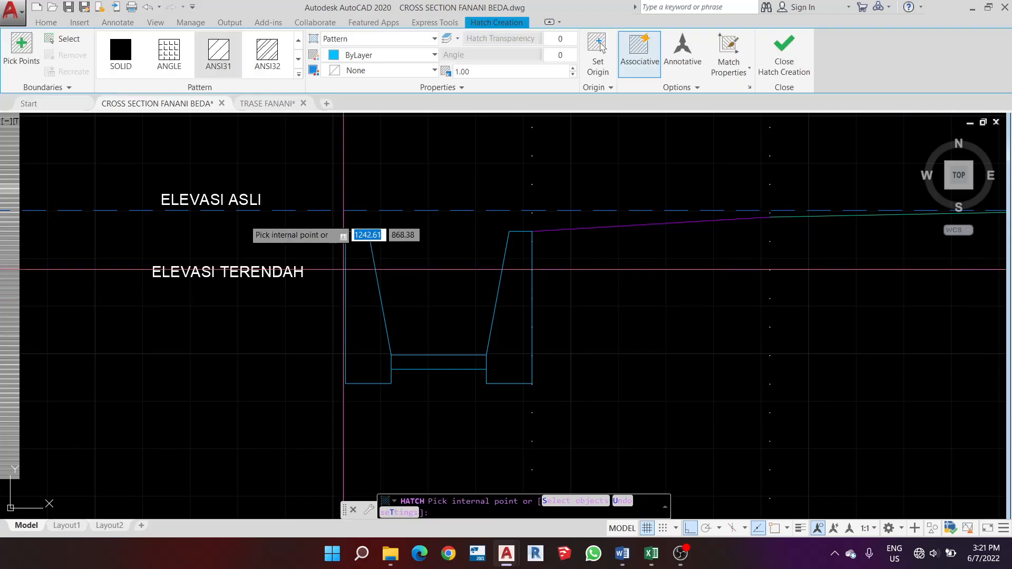
click(297, 76)
scroll(201, 104, down, 2)
scroll(151, 153, down, 2)
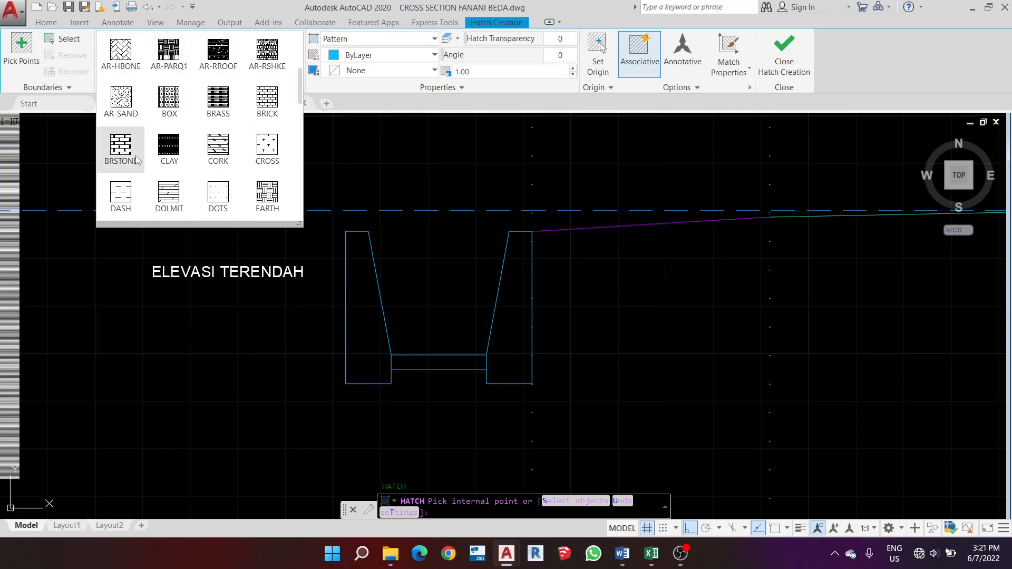
scroll(216, 155, down, 1)
scroll(157, 181, down, 4)
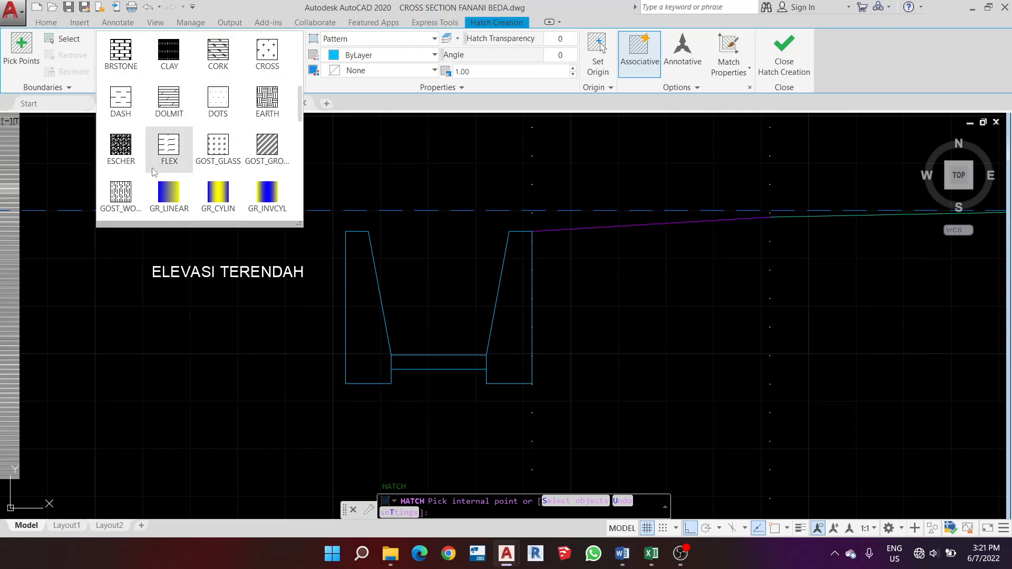
click(120, 195)
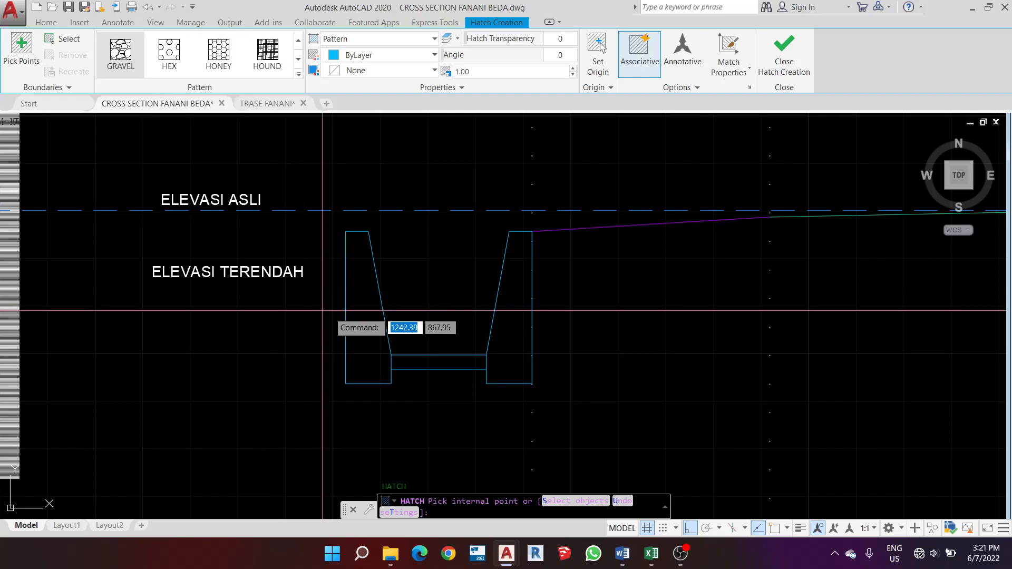
Try hatching both drain walls as one GRAVEL hatch, then erase that combined hatch
click(353, 319)
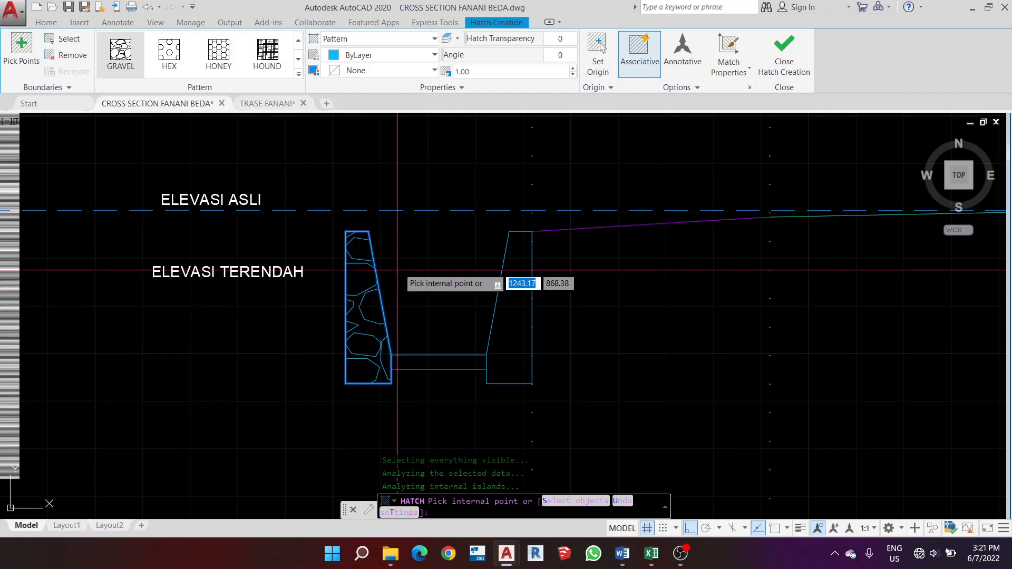
click(514, 280)
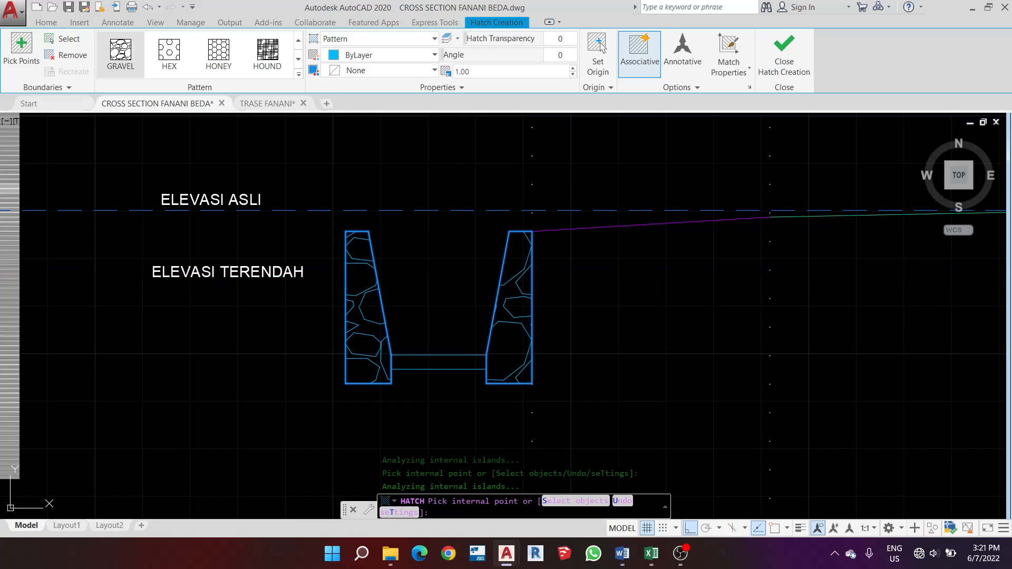
key(Escape)
click(438, 308)
click(514, 297)
key(Delete)
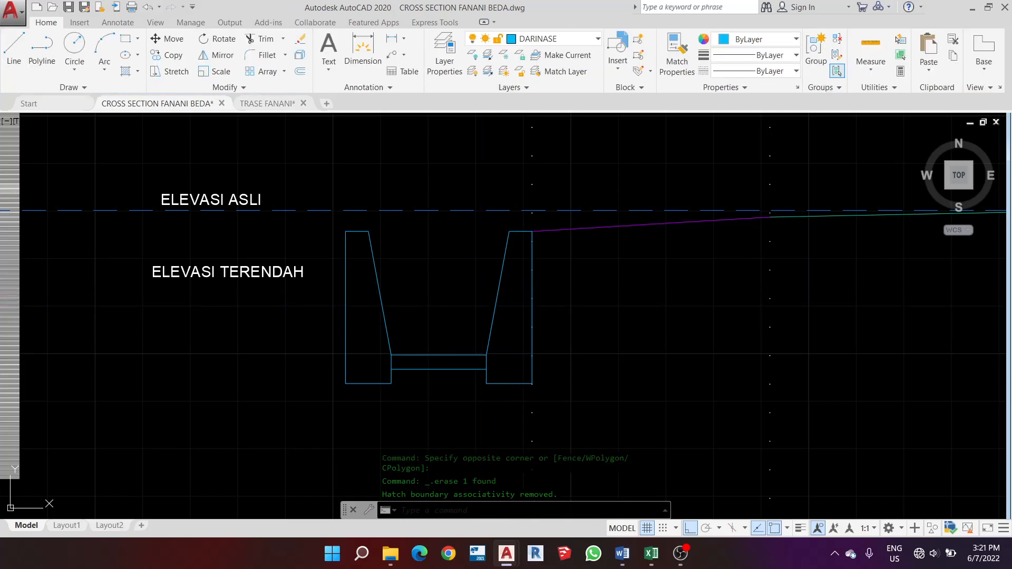
Hatch the left and right drain walls with the GRAVEL pattern as two separate hatches
text(h)
key(Return)
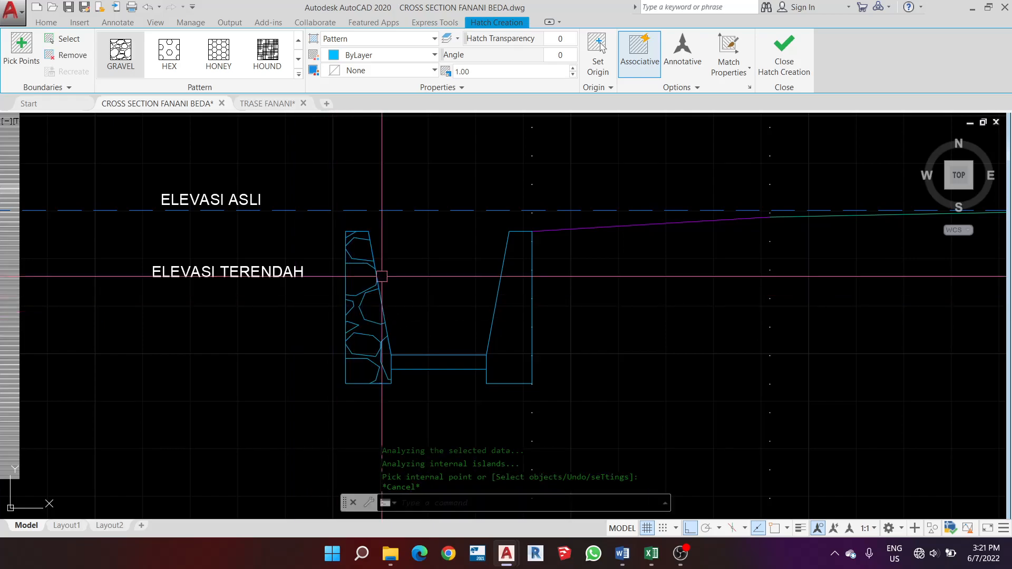
key(Escape)
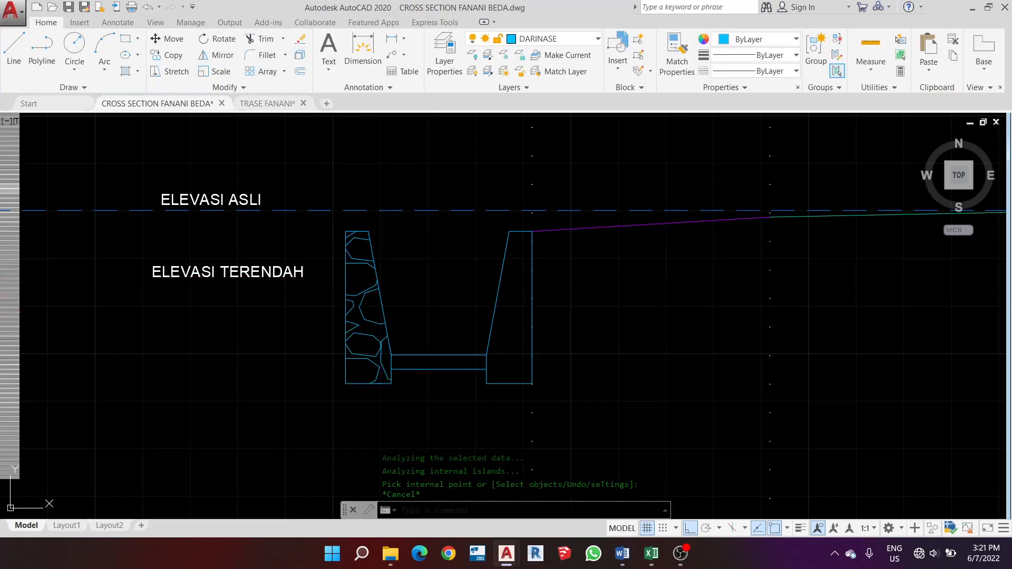
key(Return)
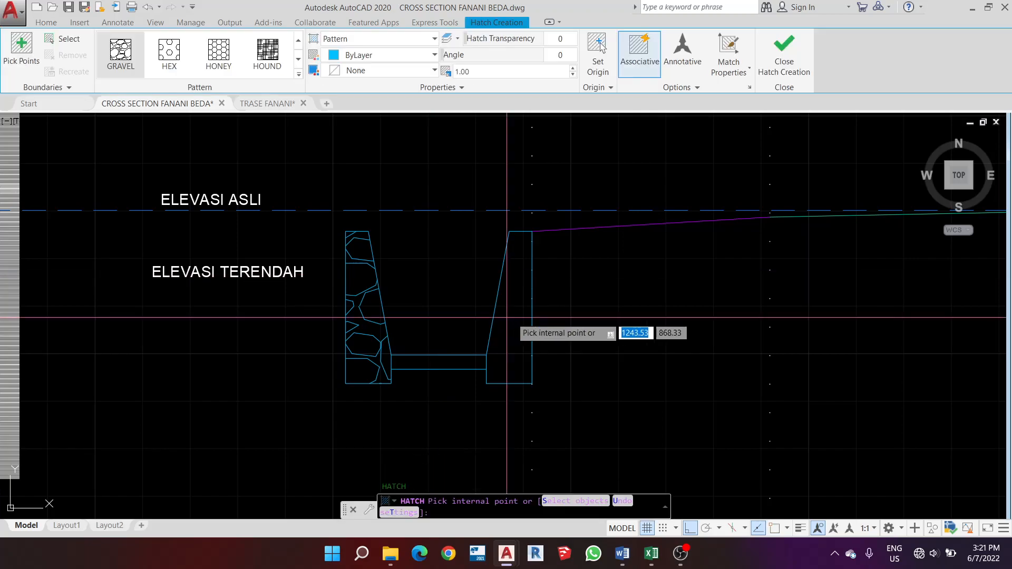
click(519, 320)
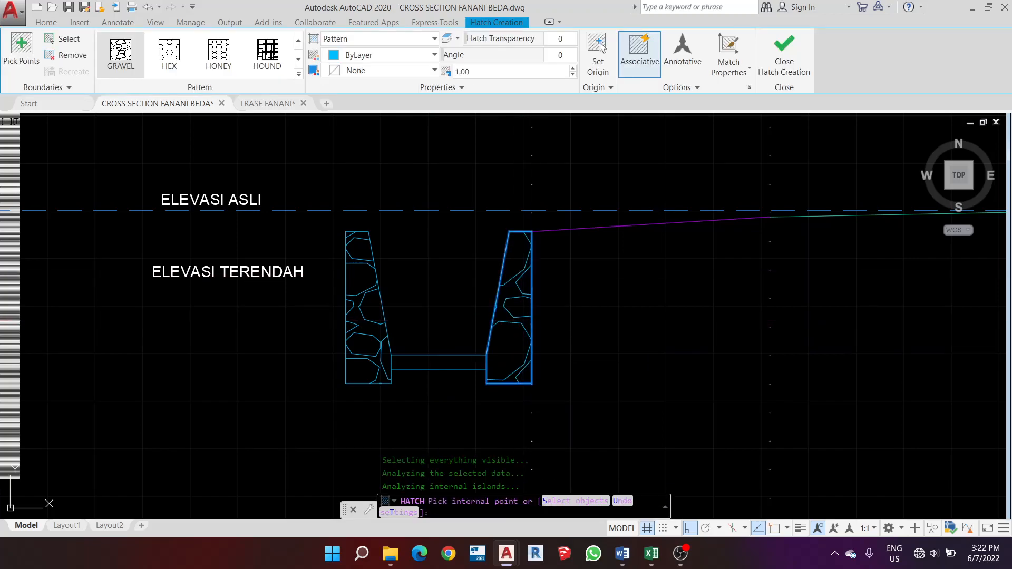
key(Escape)
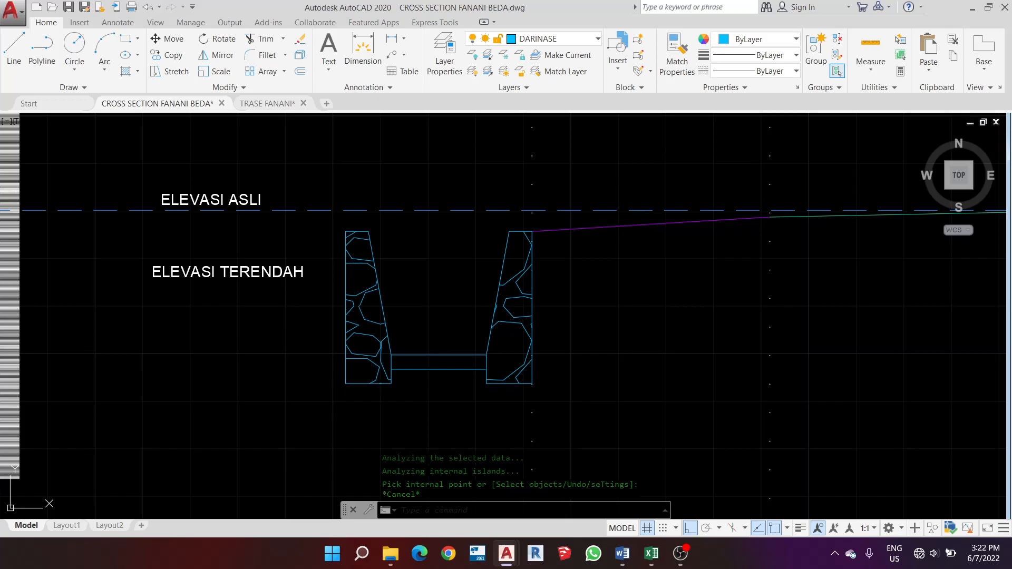
Hatch the drain's floor slab with the AR-CONC pattern at a scale of 0.25
key(Return)
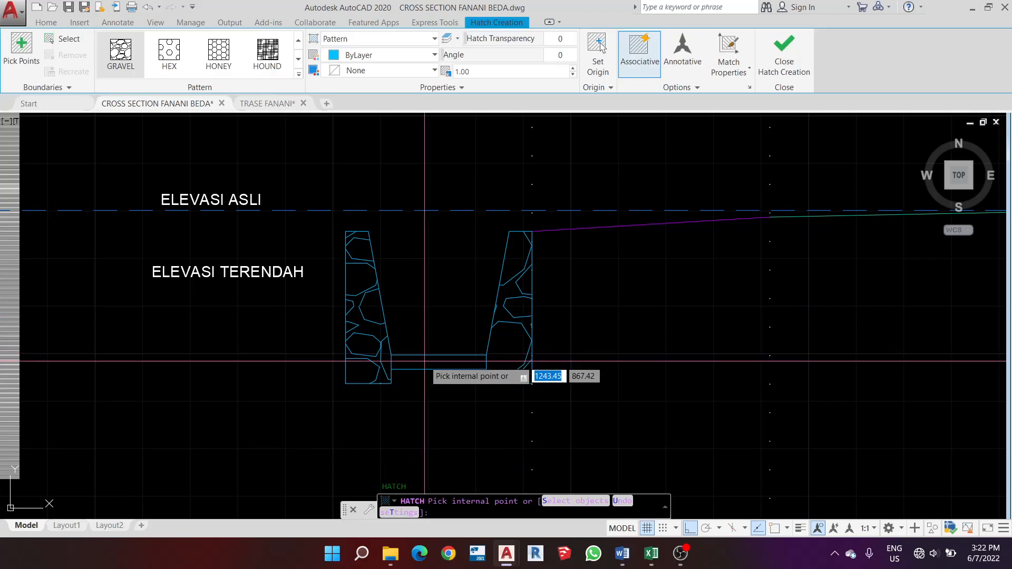
click(299, 77)
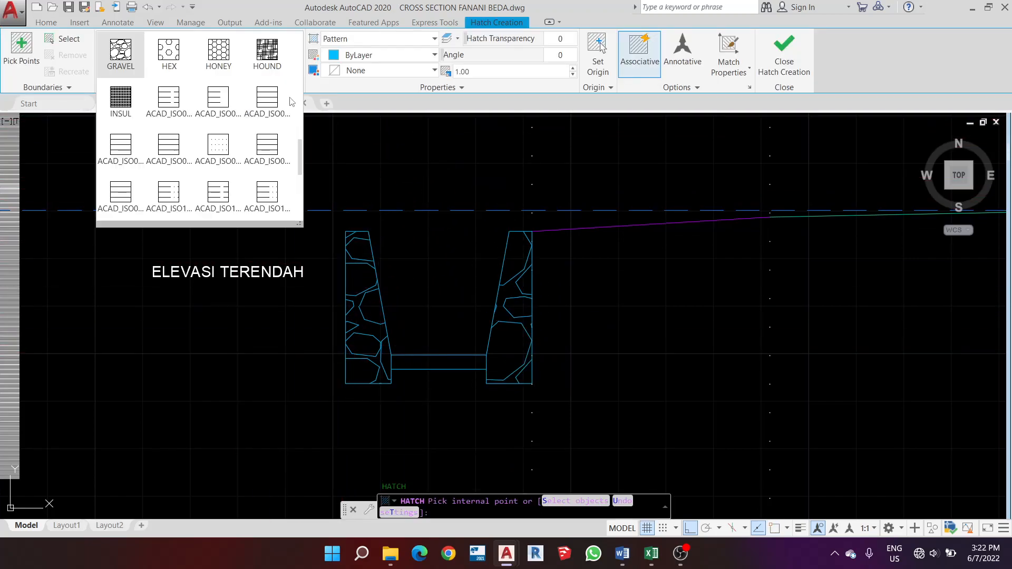
scroll(251, 139, up, 2)
scroll(239, 140, up, 2)
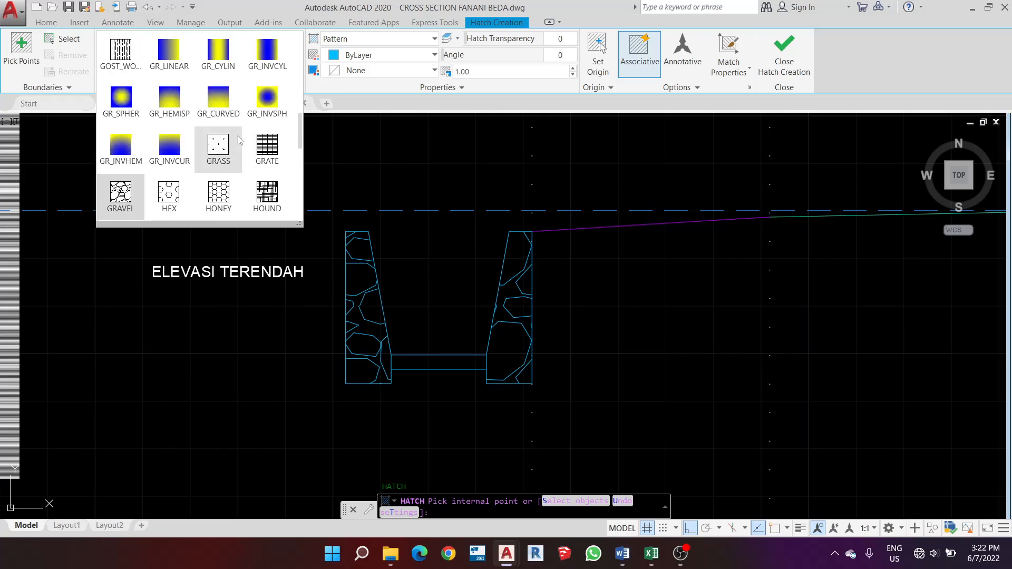
scroll(258, 109, up, 2)
scroll(240, 92, up, 5)
scroll(243, 74, up, 2)
scroll(242, 74, down, 2)
click(268, 98)
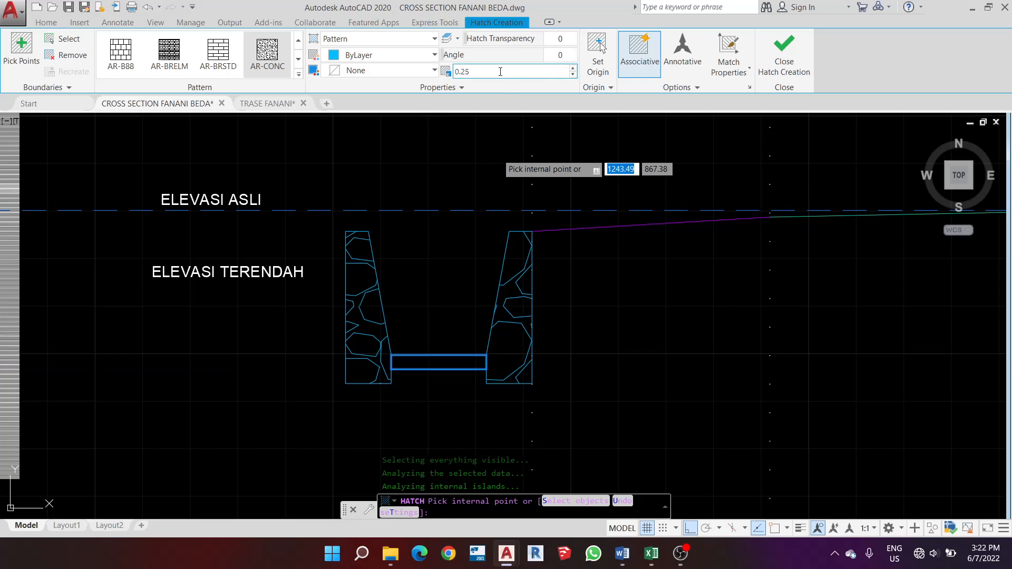
key(Return)
key(Escape)
Select the floor slab's AR-CONC hatch and set its scale to 0.05
scroll(432, 382, up, 2)
click(420, 338)
click(396, 347)
click(382, 351)
click(374, 359)
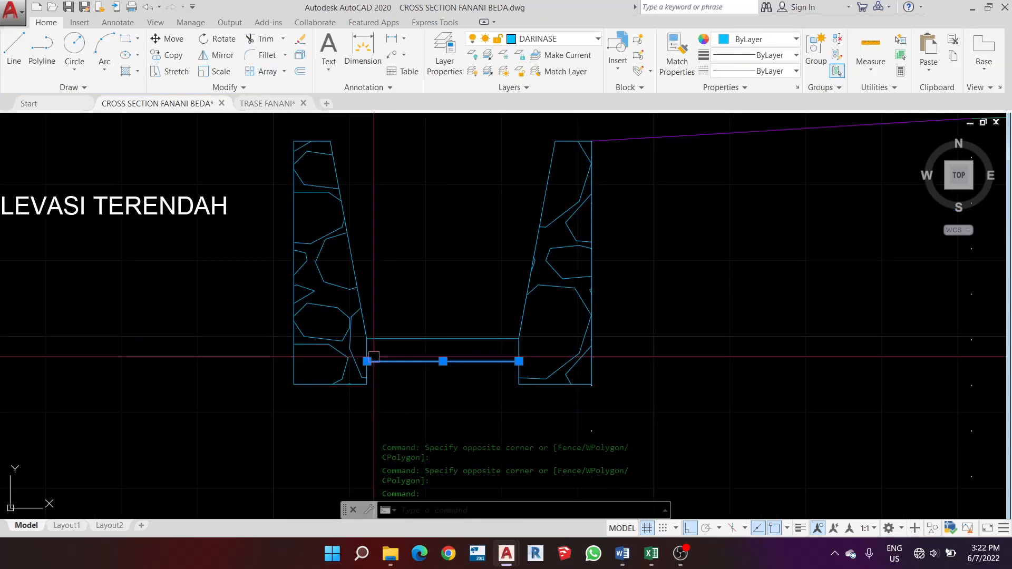
scroll(373, 358, up, 4)
click(373, 357)
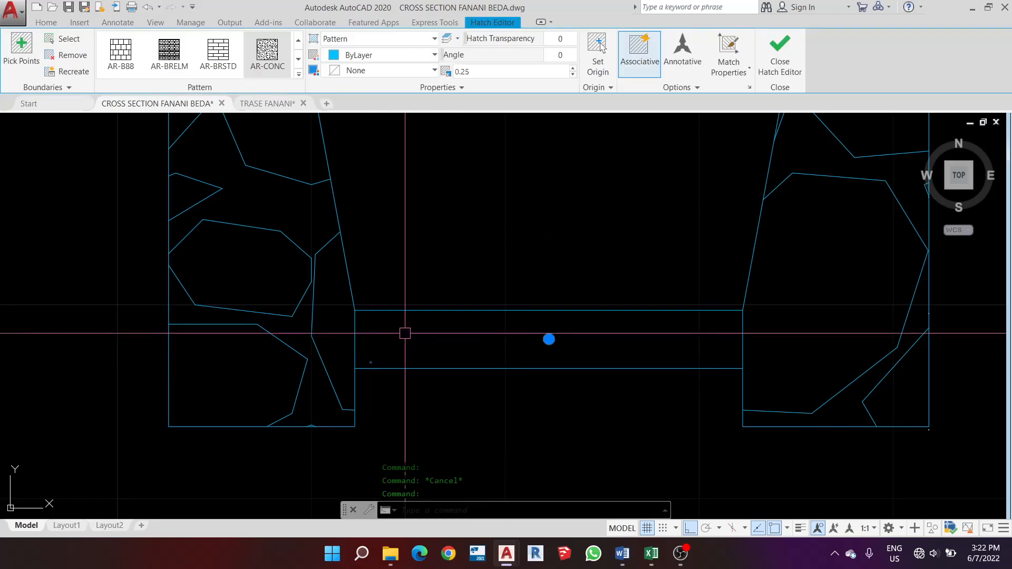
text(0.05)
key(Return)
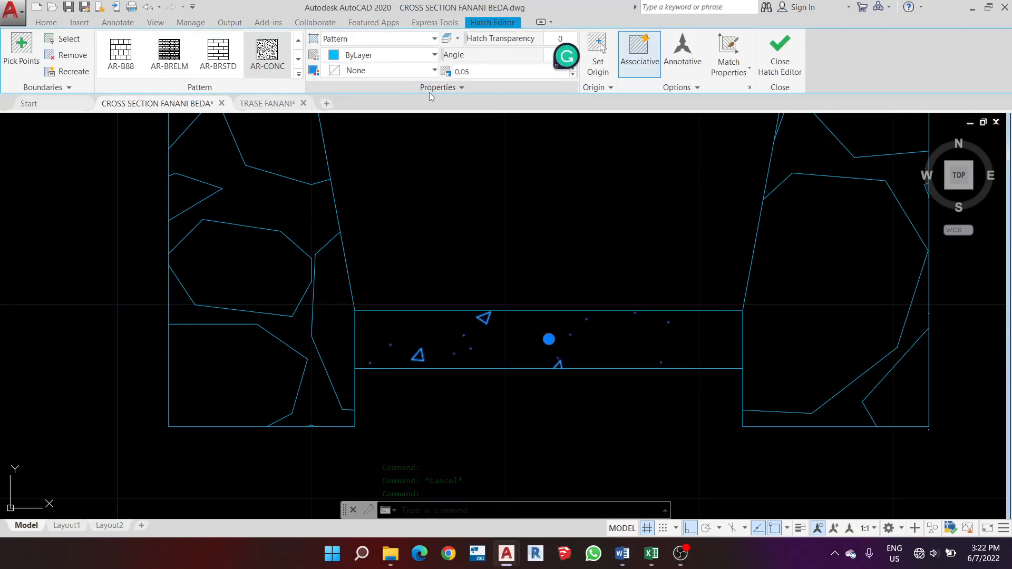
Reduce the floor slab hatch scale to 0.02 and finish editing the hatch
scroll(430, 249, down, 6)
click(484, 75)
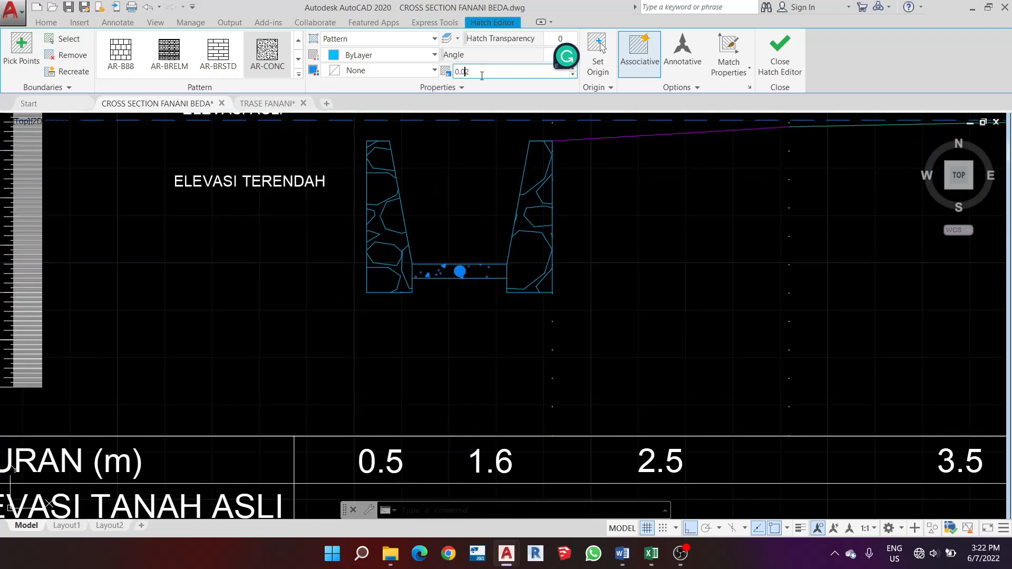
key(Return)
key(Escape)
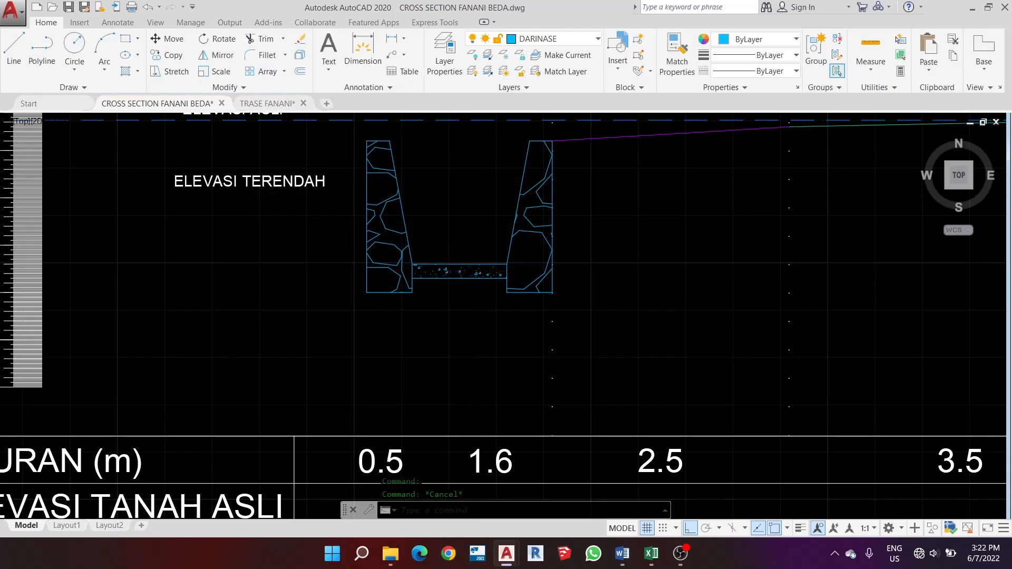
Group all parts of the left drain, including both walls, the floor slab and their hatches, into one object
scroll(442, 253, down, 4)
scroll(430, 262, up, 2)
scroll(374, 221, up, 4)
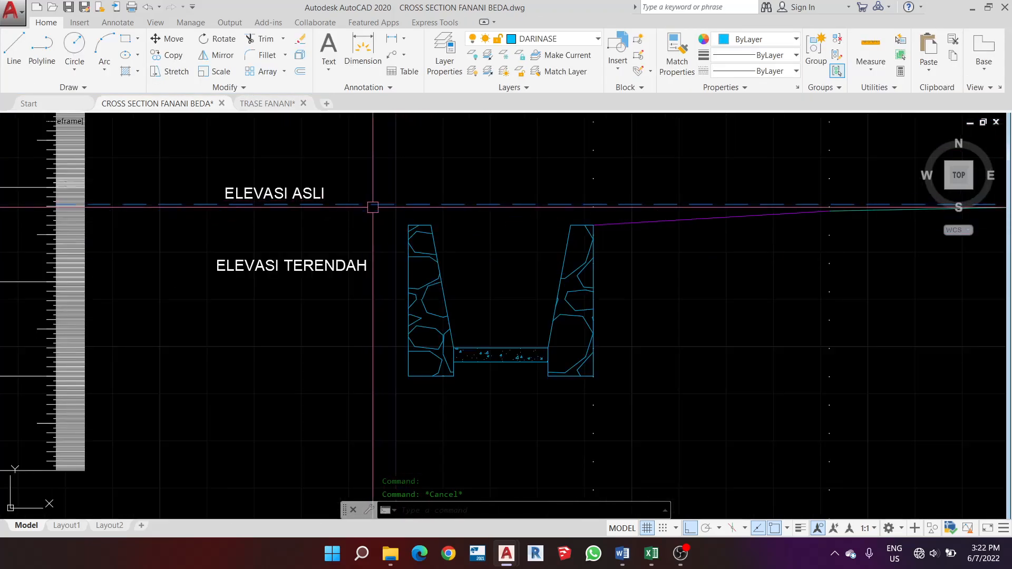
scroll(361, 203, down, 4)
click(373, 211)
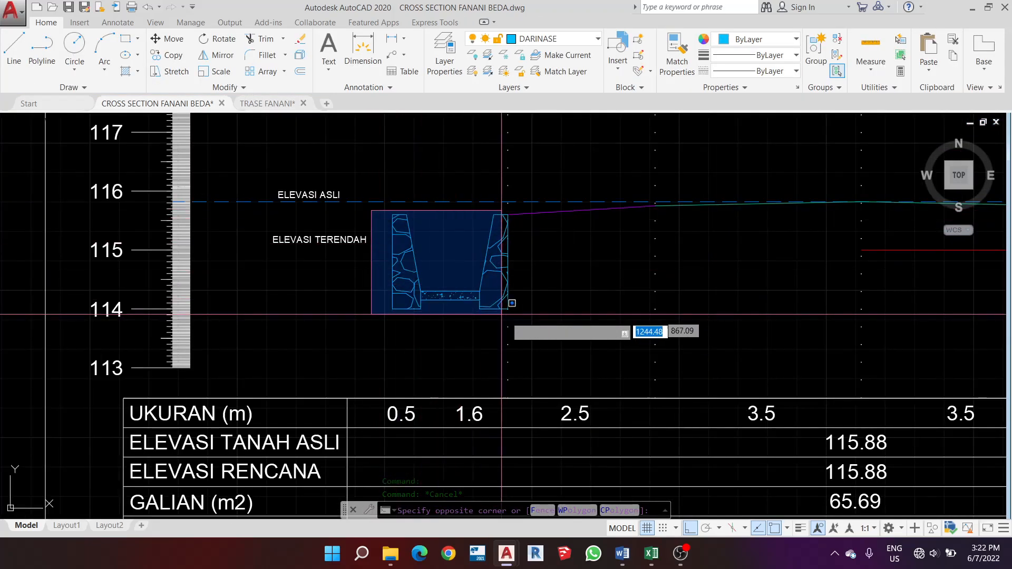
click(526, 314)
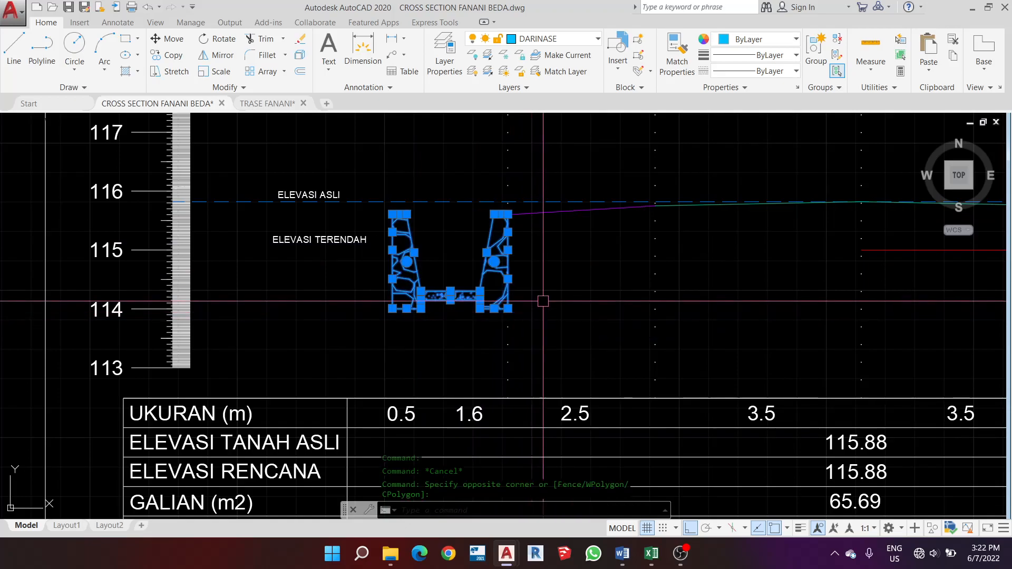
key(Return)
Mirror the grouped drain about the road's vertical centre line and keep the original drain
click(452, 284)
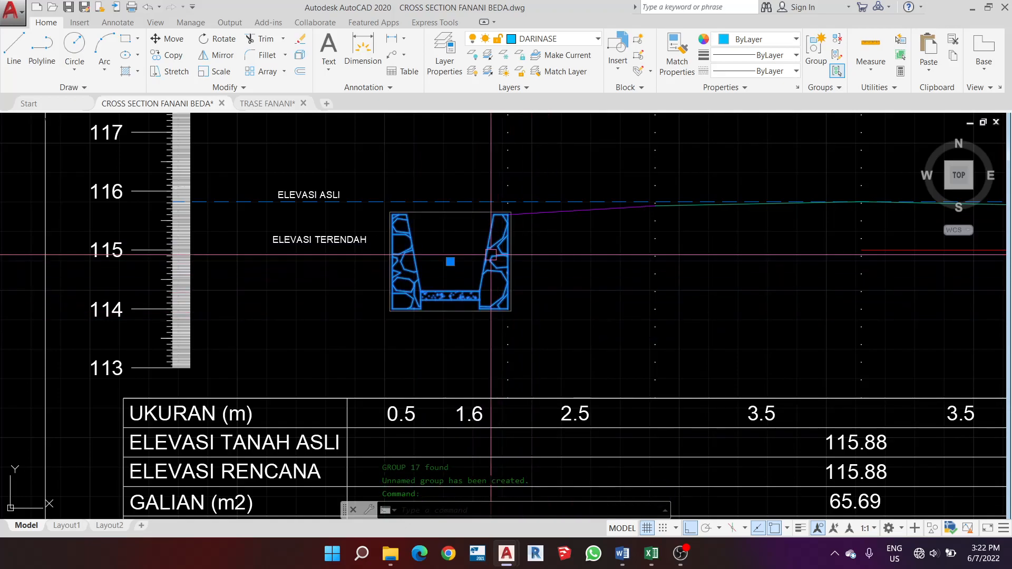
scroll(475, 301, down, 5)
scroll(557, 286, up, 4)
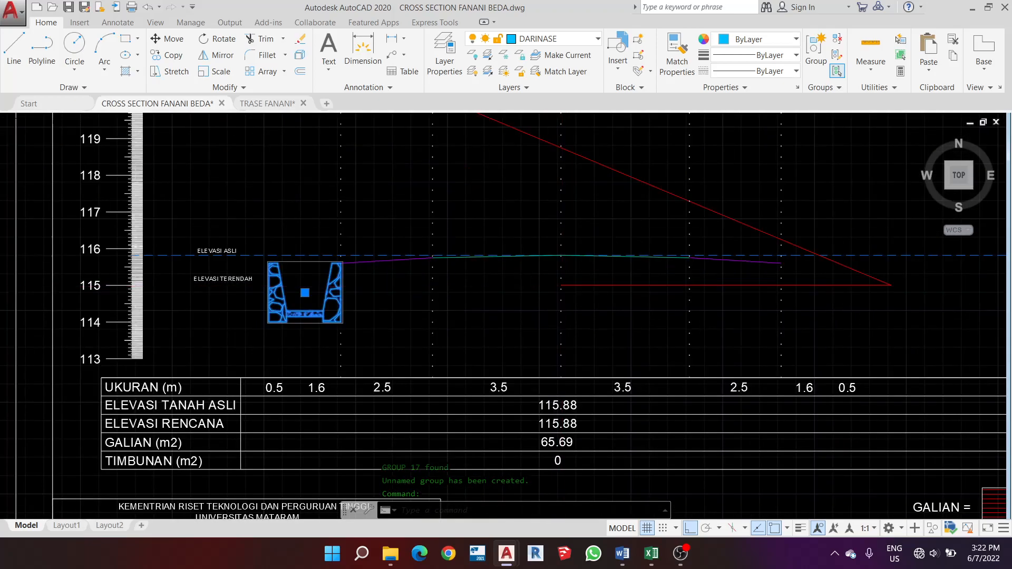
scroll(569, 282, down, 2)
scroll(576, 277, up, 2)
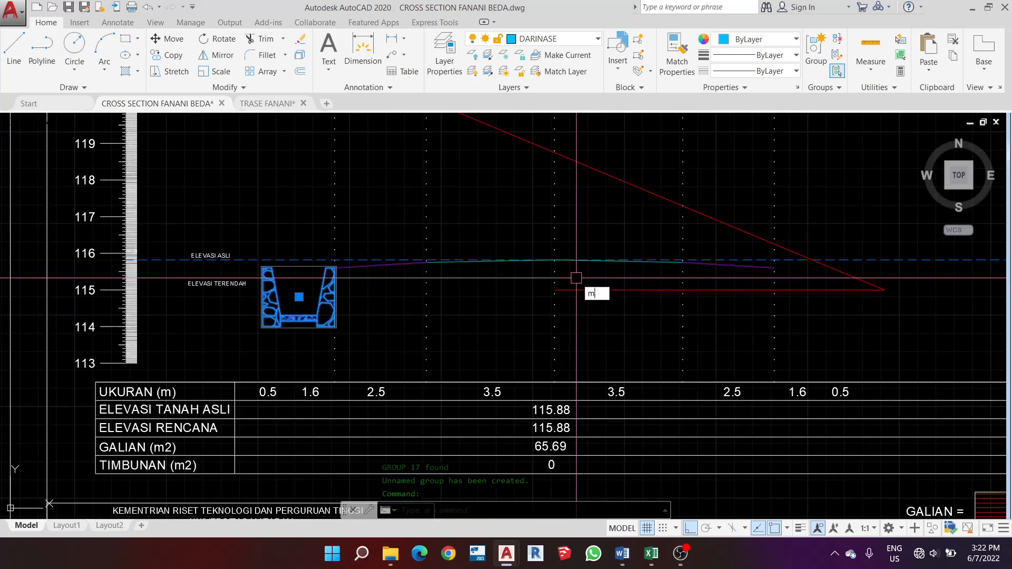
text(i)
key(Return)
scroll(575, 285, up, 5)
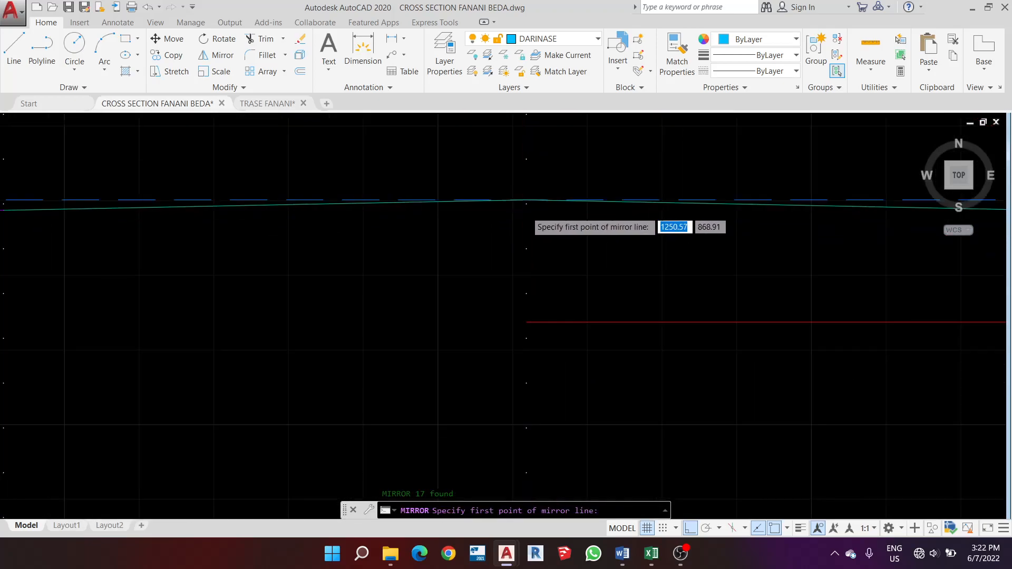
click(525, 200)
scroll(527, 275, down, 4)
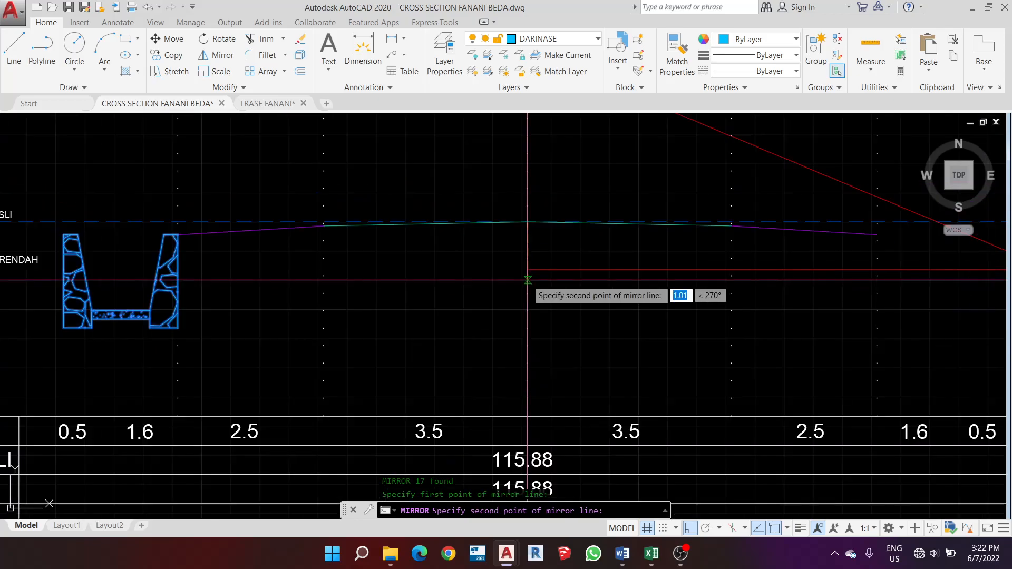
click(528, 269)
scroll(442, 295, down, 3)
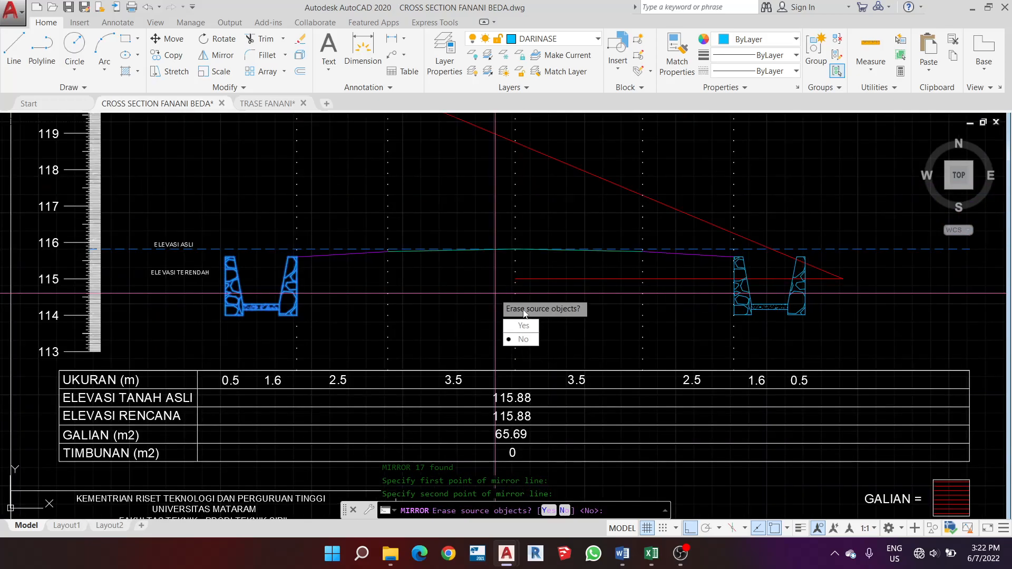
click(521, 340)
key(Escape)
scroll(615, 269, down, 3)
scroll(686, 274, up, 3)
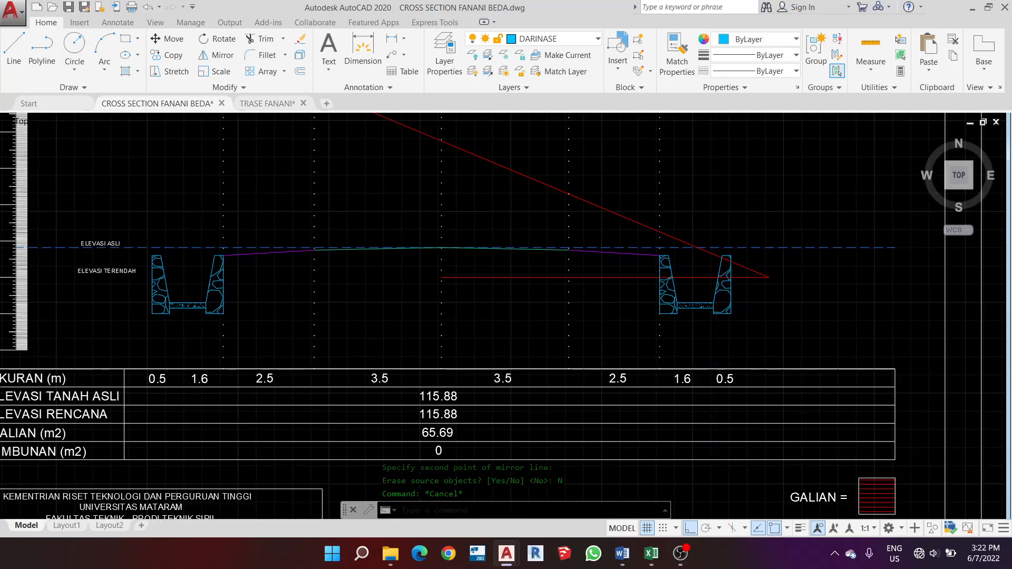
Erase the red horizontal line running from the road's centre line across the mirrored drain
scroll(709, 274, up, 3)
scroll(528, 295, down, 3)
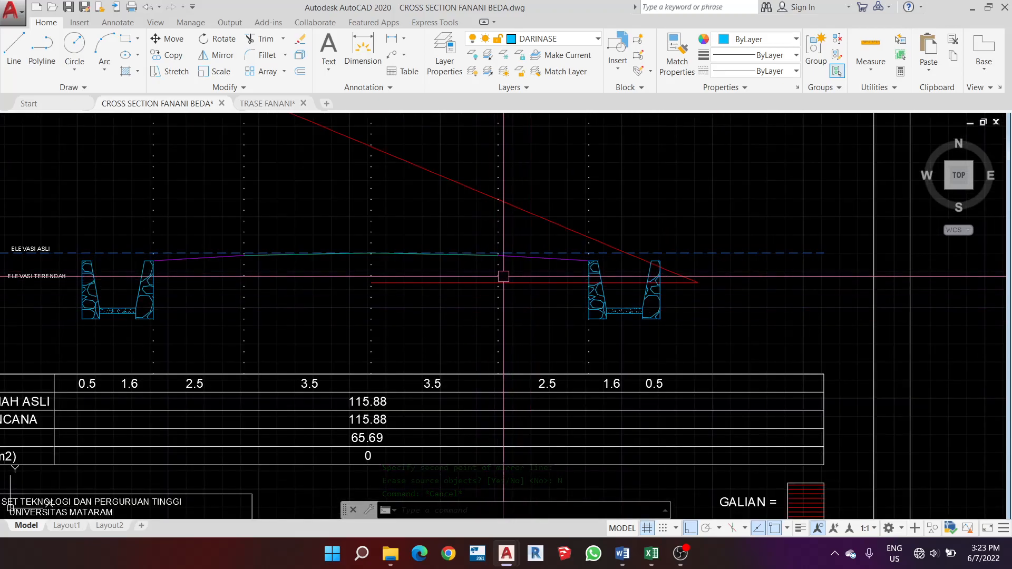
scroll(434, 300, up, 2)
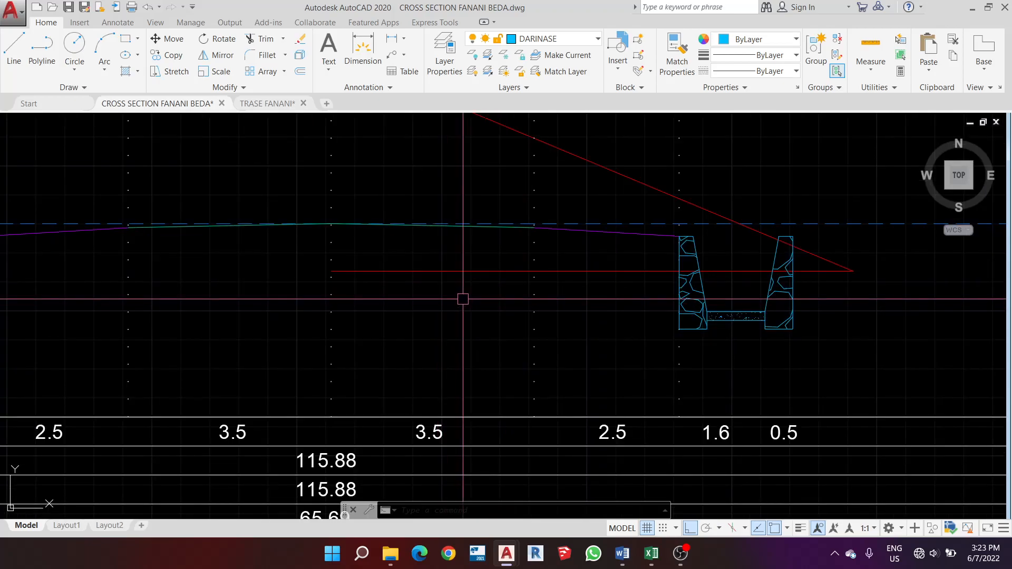
click(472, 283)
click(451, 260)
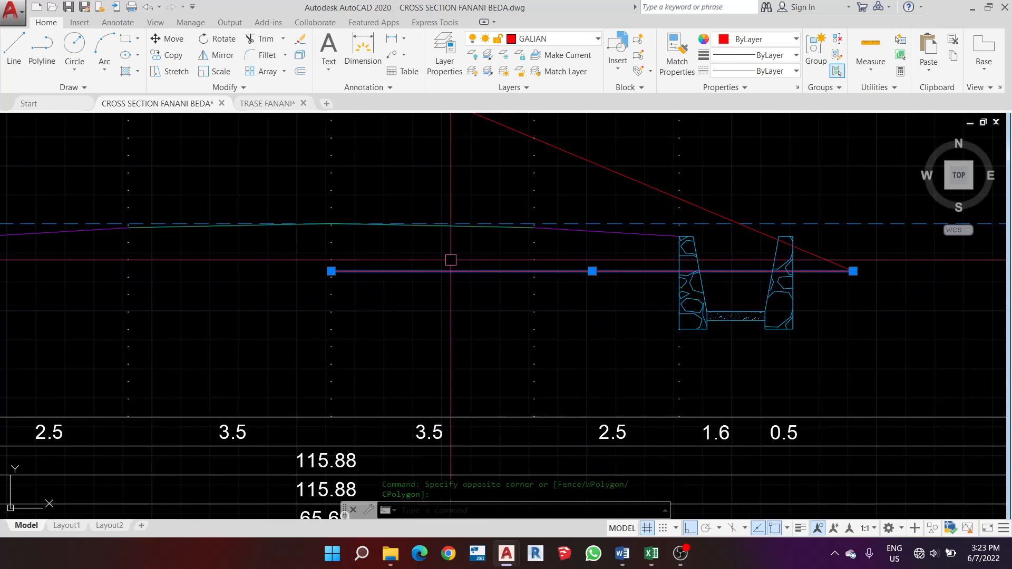
key(Delete)
scroll(527, 290, down, 6)
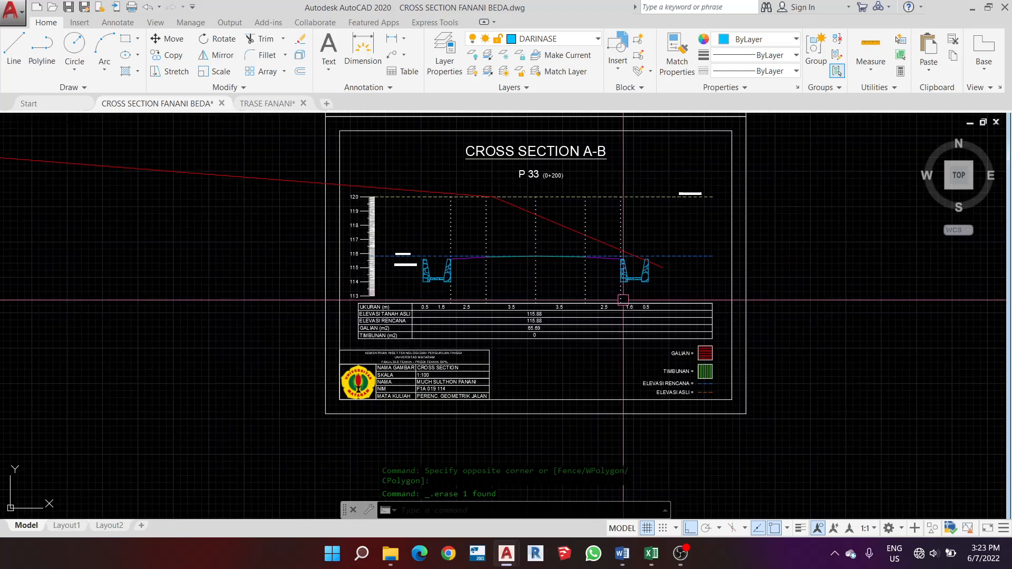
scroll(464, 244, up, 4)
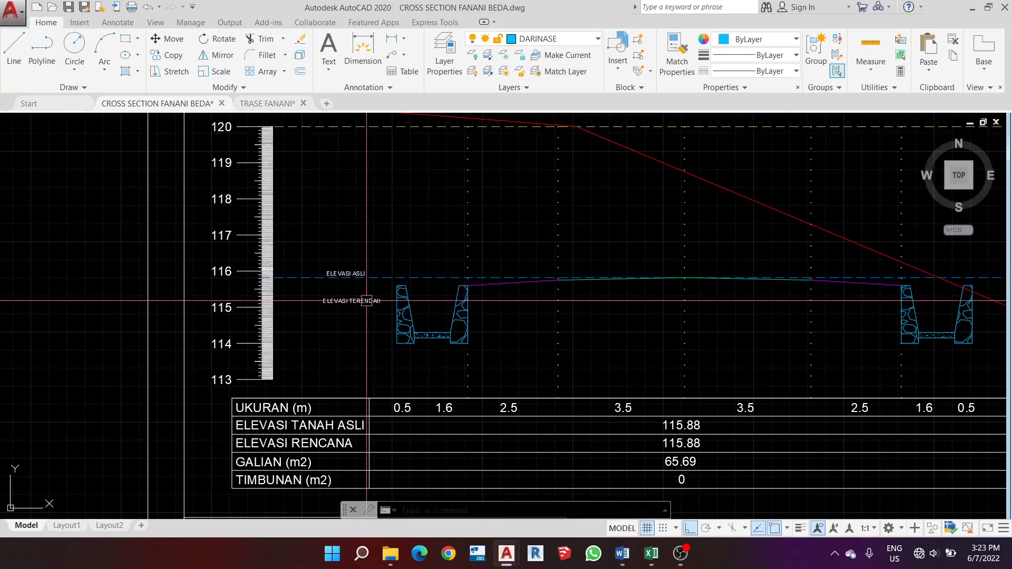
Switch to the Word document, read the remaining items of the cross section procedure, and return to the AutoCAD drawing
mouse_move(649, 558)
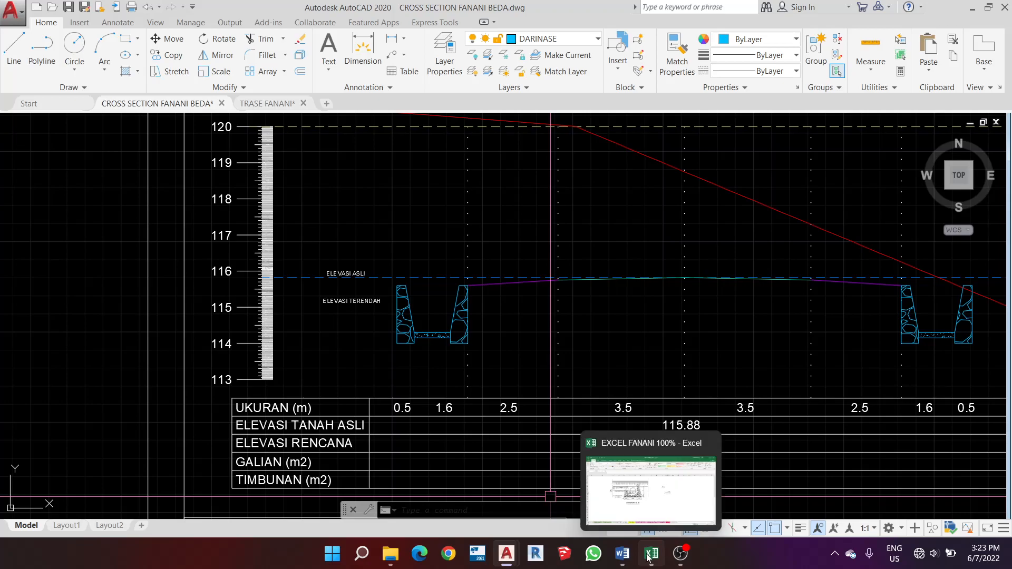
click(631, 561)
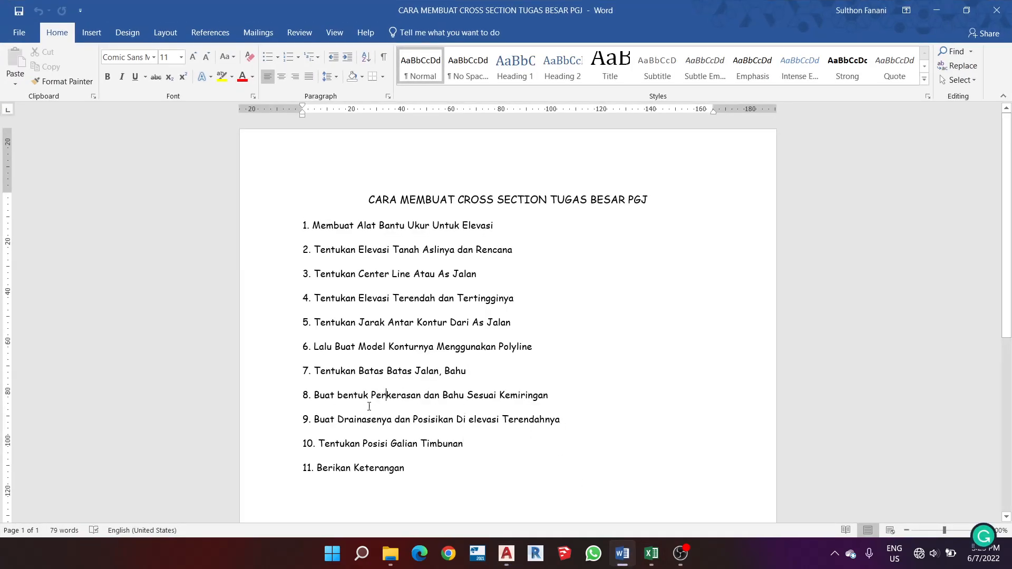
scroll(328, 416, down, 3)
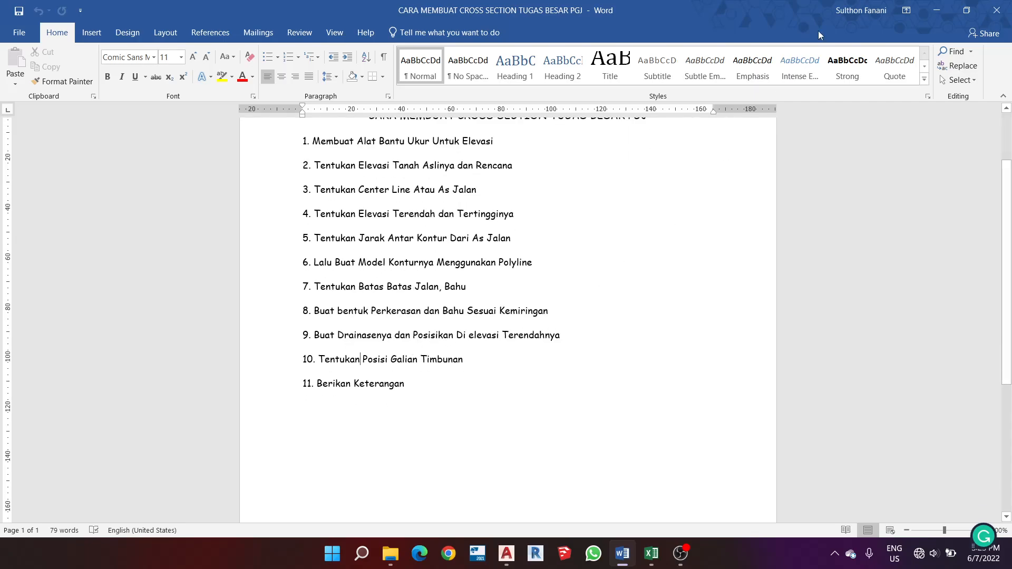
click(937, 10)
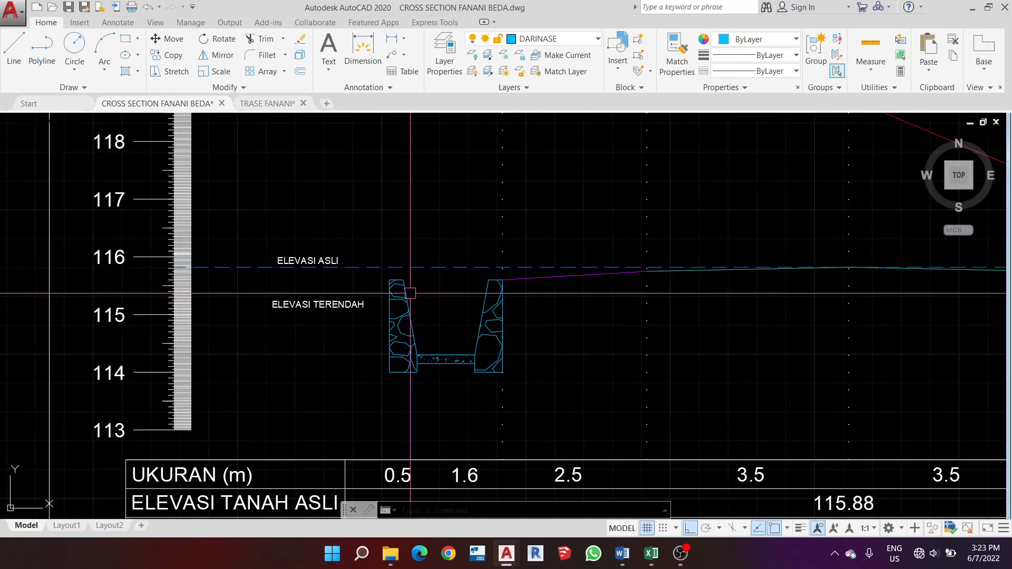
Draw a horizontal line outward from the left drain's outer top corner in two segments of 0.5 and 1
text(l)
key(Return)
scroll(385, 266, up, 4)
click(396, 298)
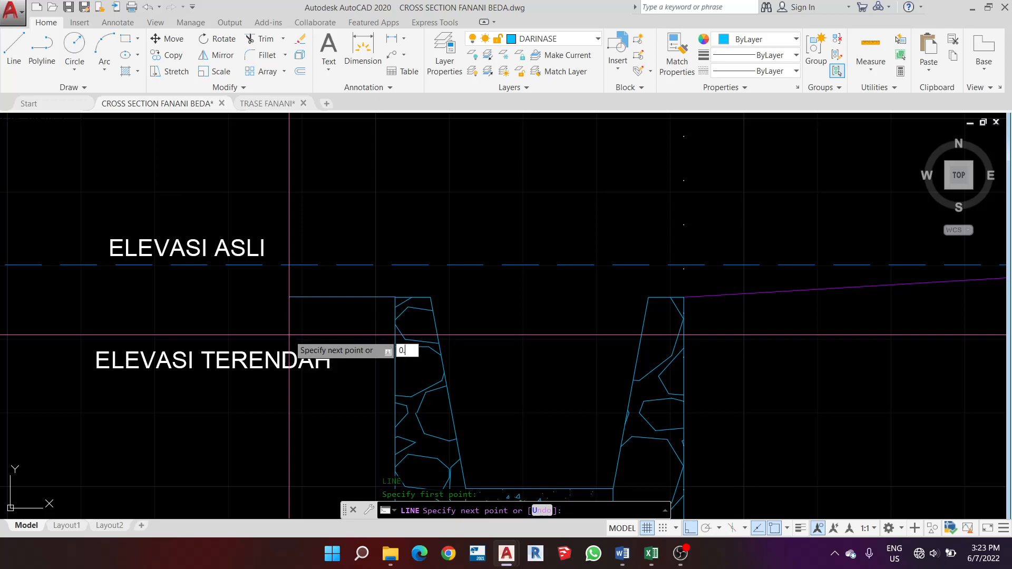
scroll(289, 335, down, 8)
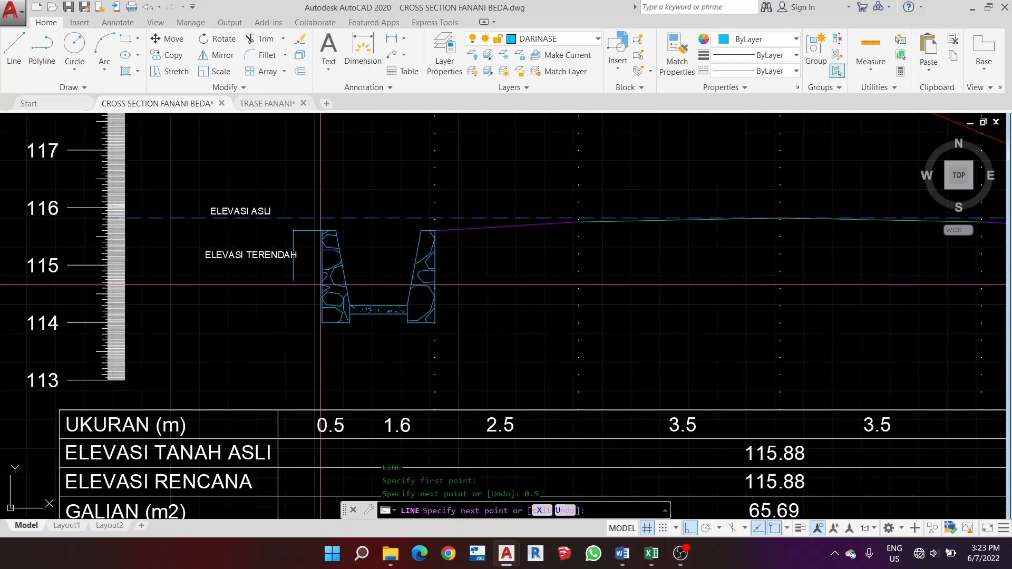
scroll(310, 384, up, 4)
scroll(304, 400, up, 2)
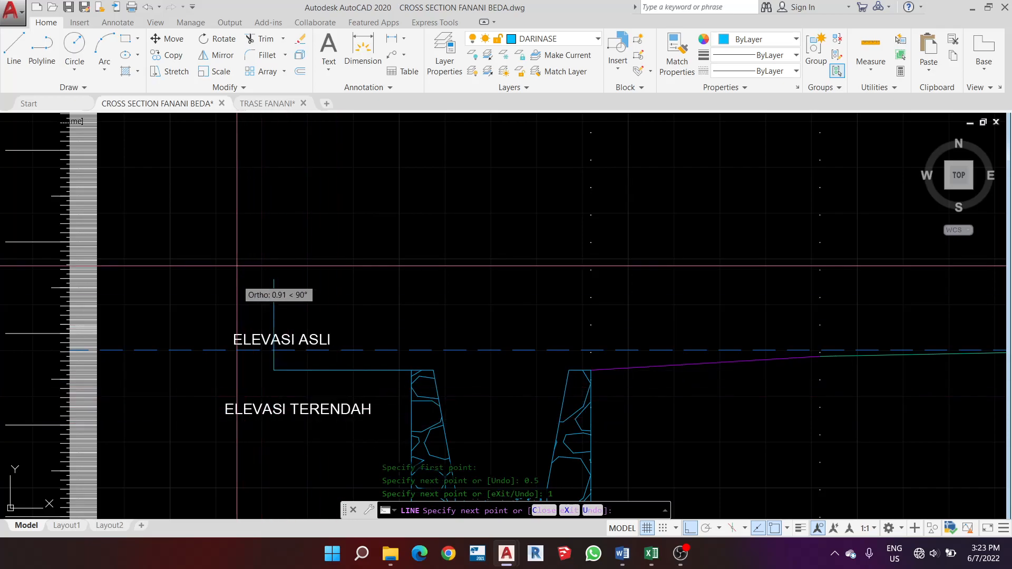
Continue the line vertically upward by 2 from its outer end and finish it there
scroll(253, 174, down, 3)
scroll(253, 227, up, 3)
scroll(253, 227, down, 3)
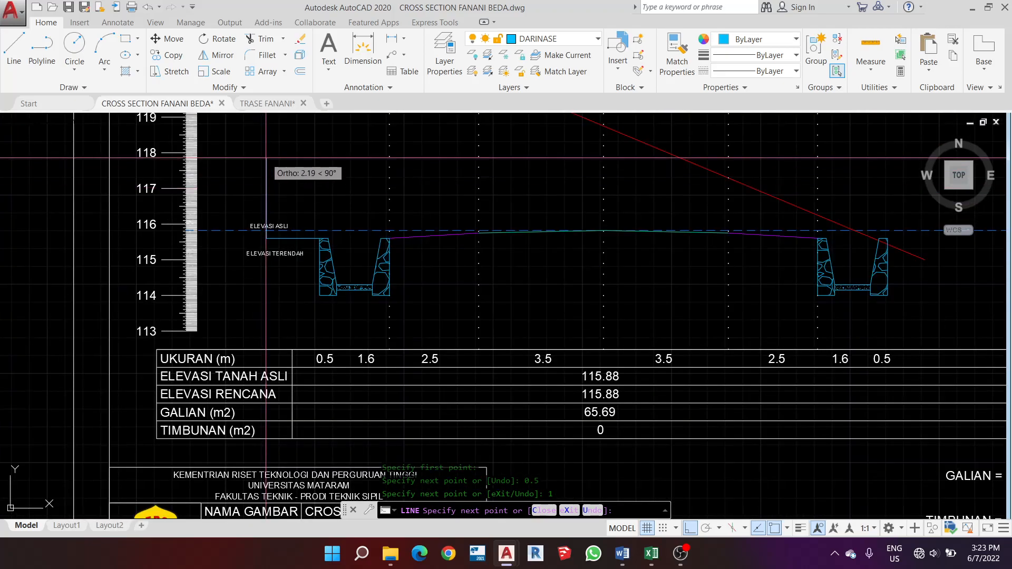
scroll(264, 161, up, 2)
text(2)
key(Return)
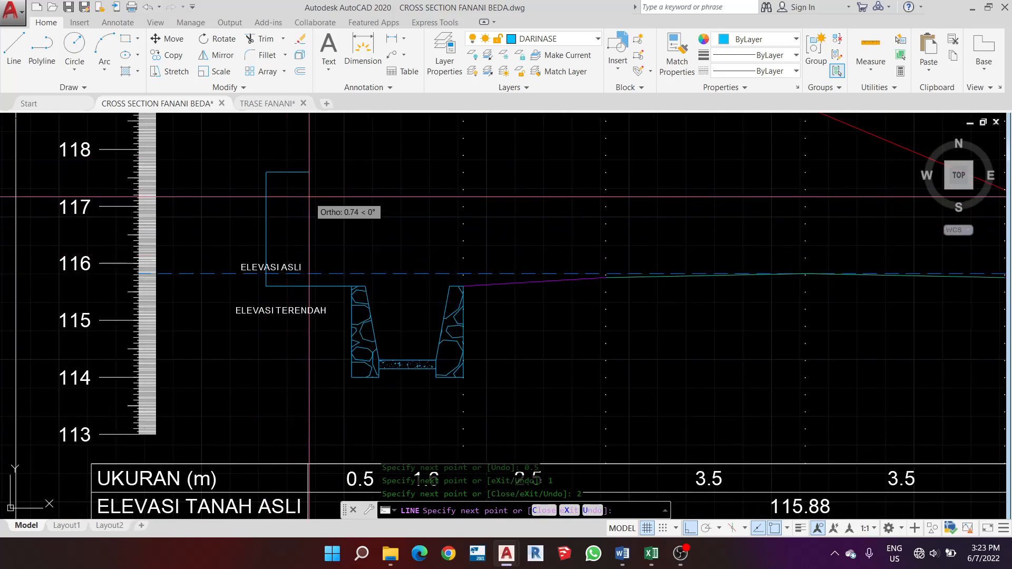
scroll(319, 216, up, 4)
scroll(364, 348, down, 4)
scroll(368, 342, up, 2)
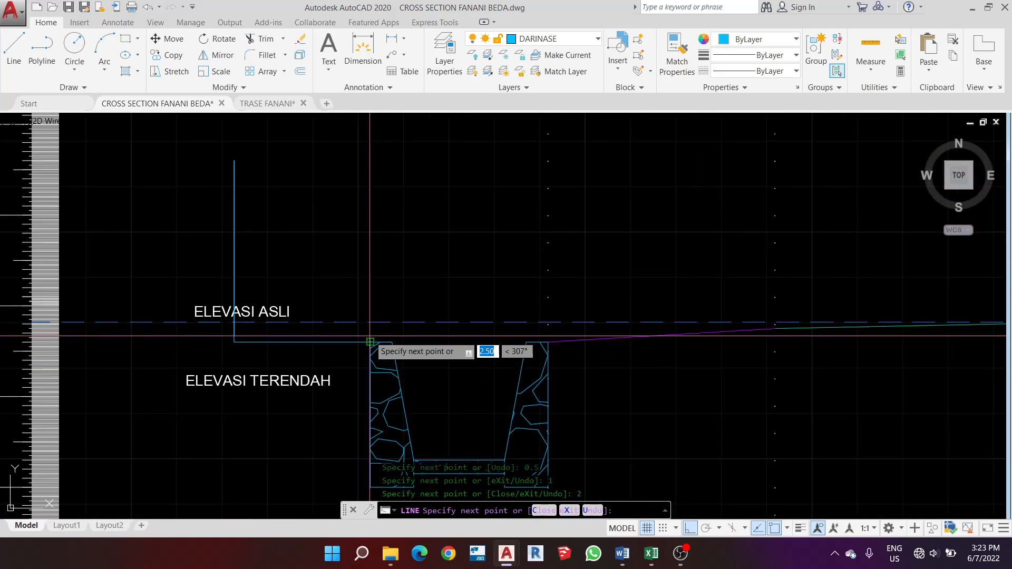
scroll(342, 327, down, 4)
key(Escape)
scroll(329, 304, up, 4)
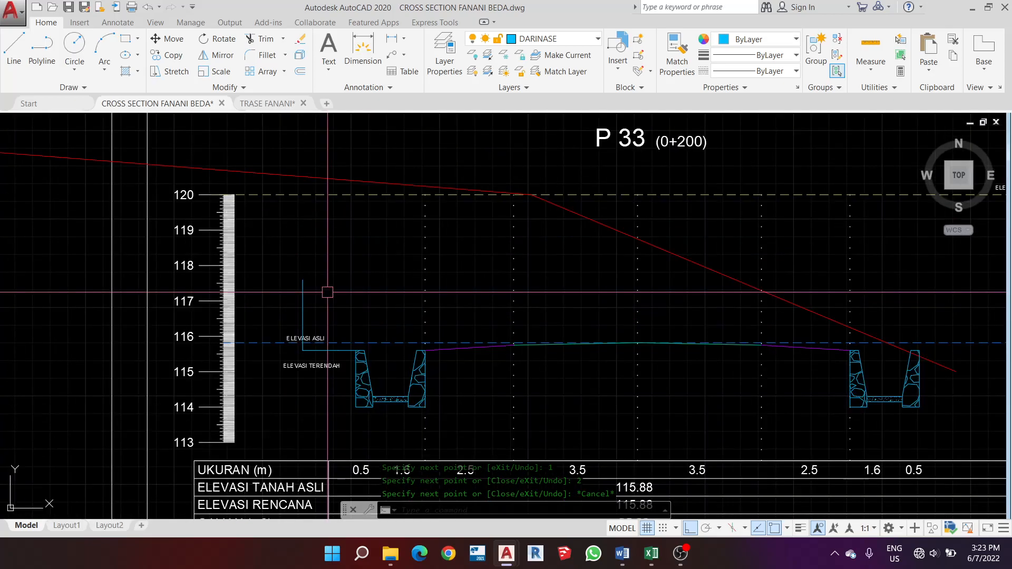
Draw a sloped line from the left drain's outer top corner to the upper end of the vertical line
scroll(327, 303, down, 3)
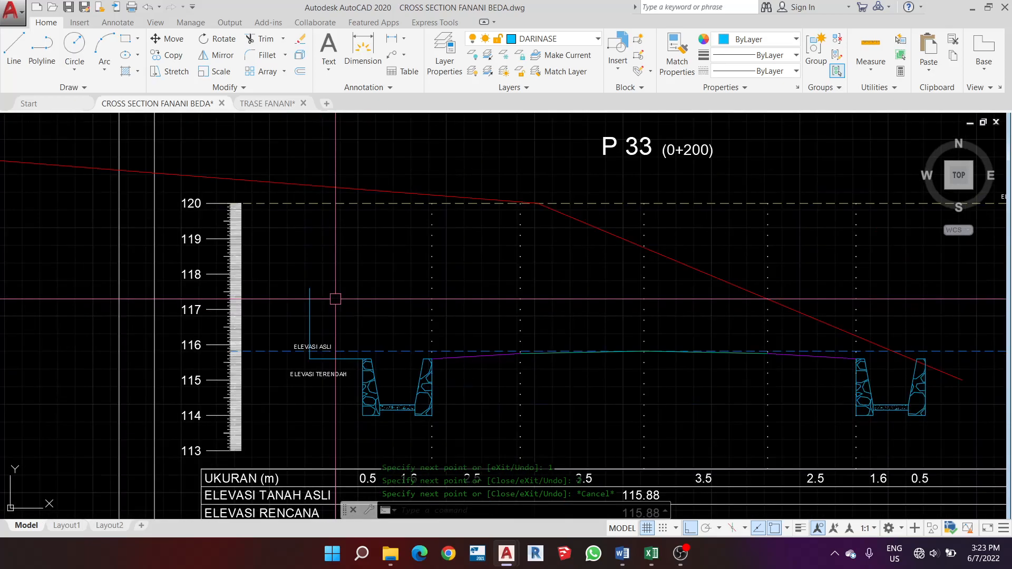
scroll(331, 292, up, 3)
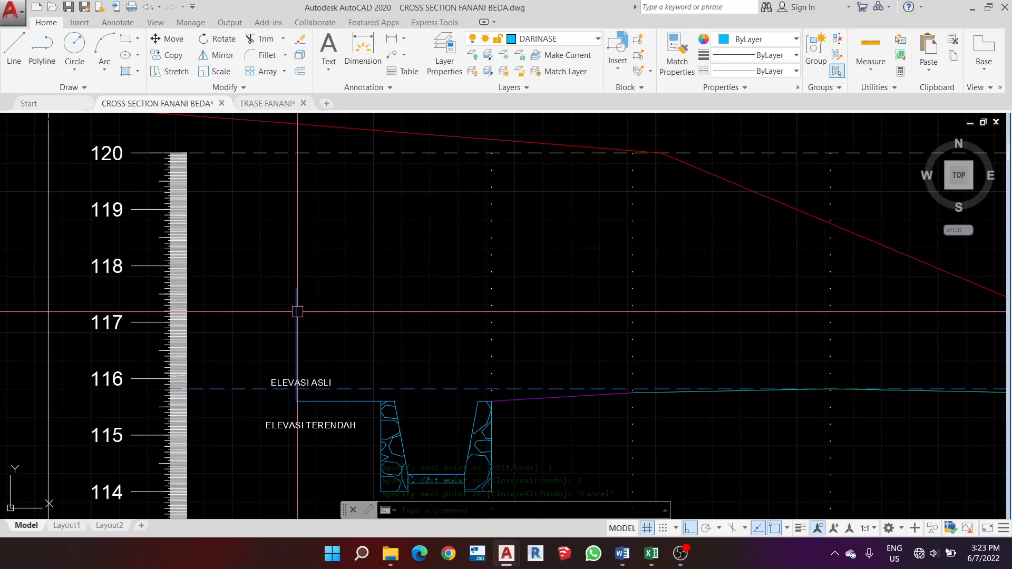
scroll(354, 364, up, 2)
text(l)
key(Return)
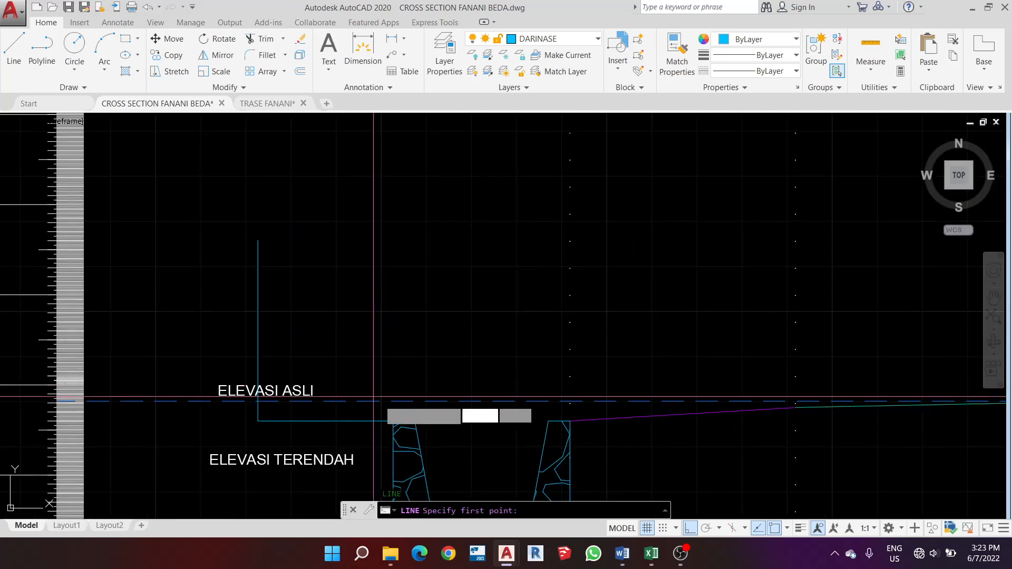
click(394, 421)
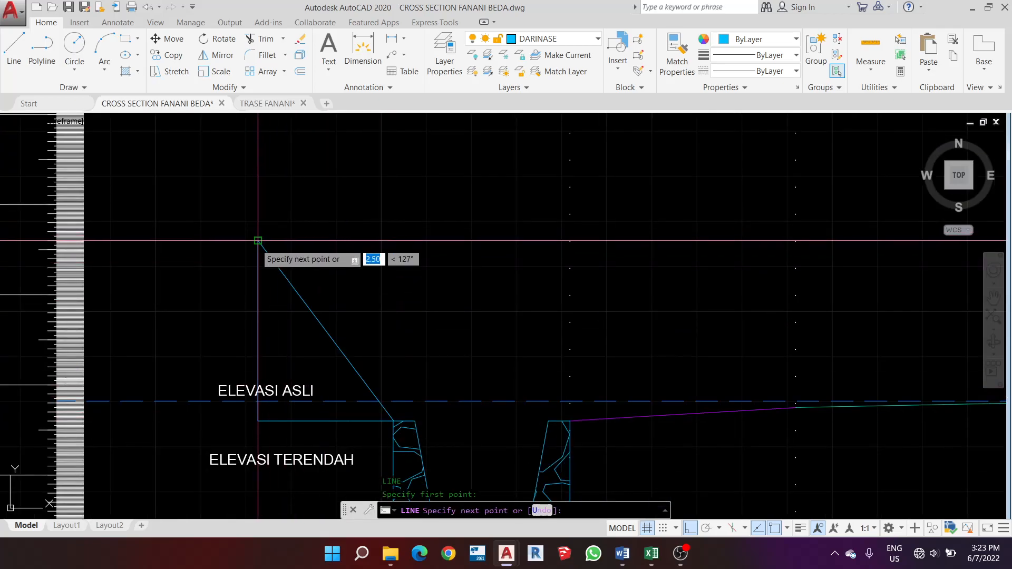
click(258, 242)
key(Escape)
scroll(263, 232, down, 4)
scroll(298, 236, up, 2)
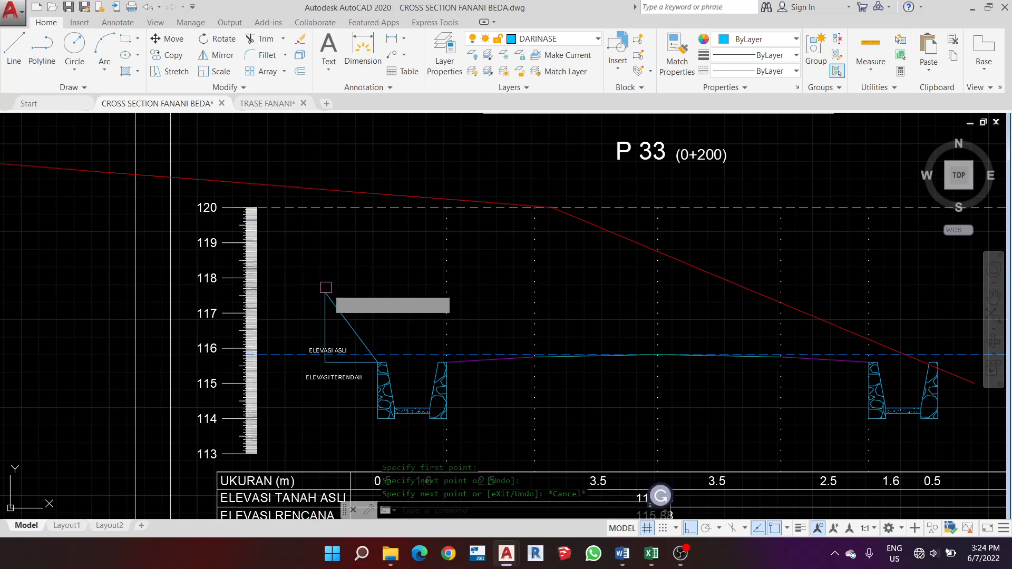
Extend the sloped line upward past the 120 elevation line to the red ground profile
text(ex)
key(Return)
key(Return)
click(337, 306)
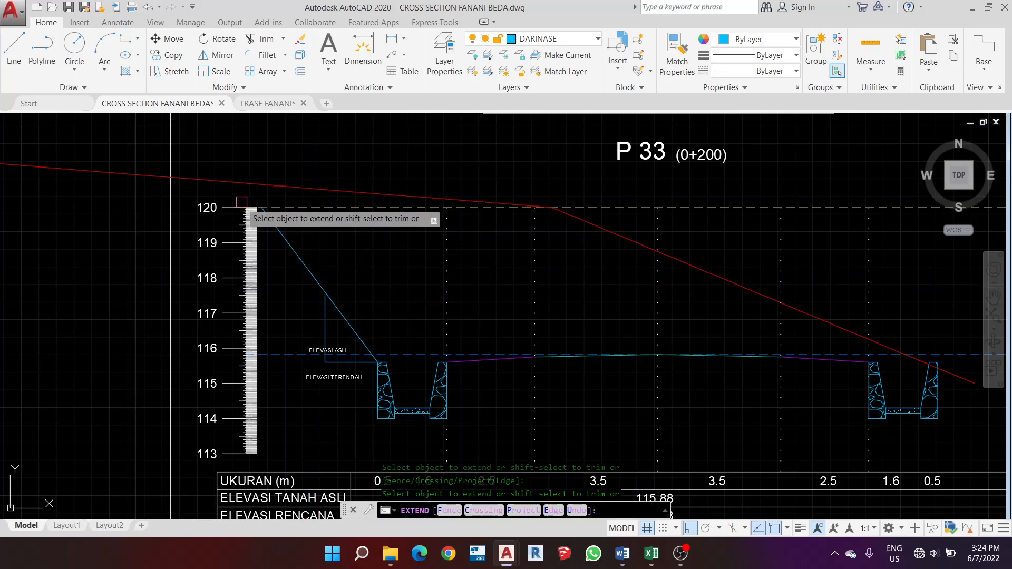
scroll(242, 208, up, 2)
scroll(292, 229, up, 4)
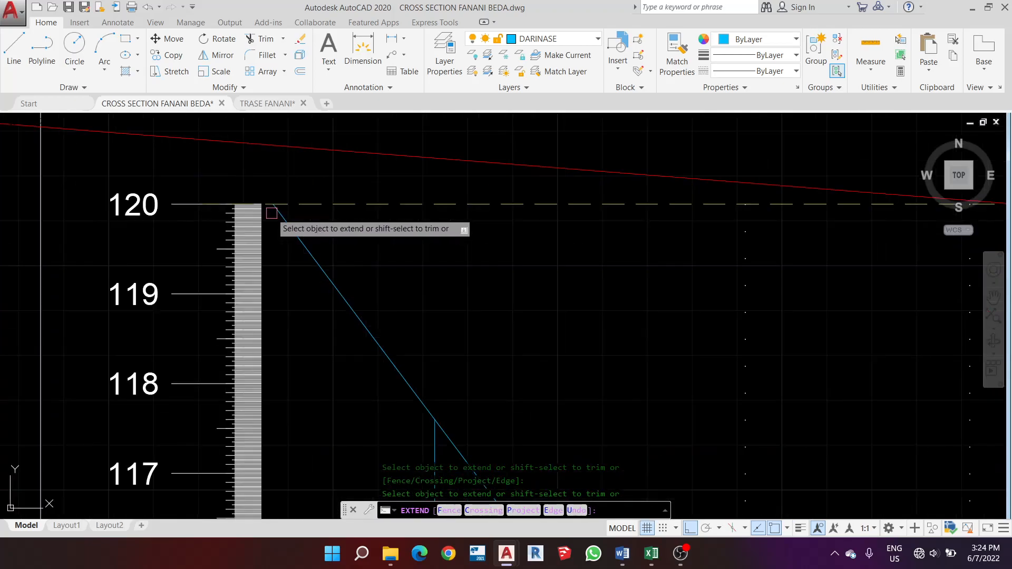
scroll(306, 243, down, 8)
scroll(311, 247, up, 6)
scroll(311, 246, down, 6)
scroll(325, 242, up, 5)
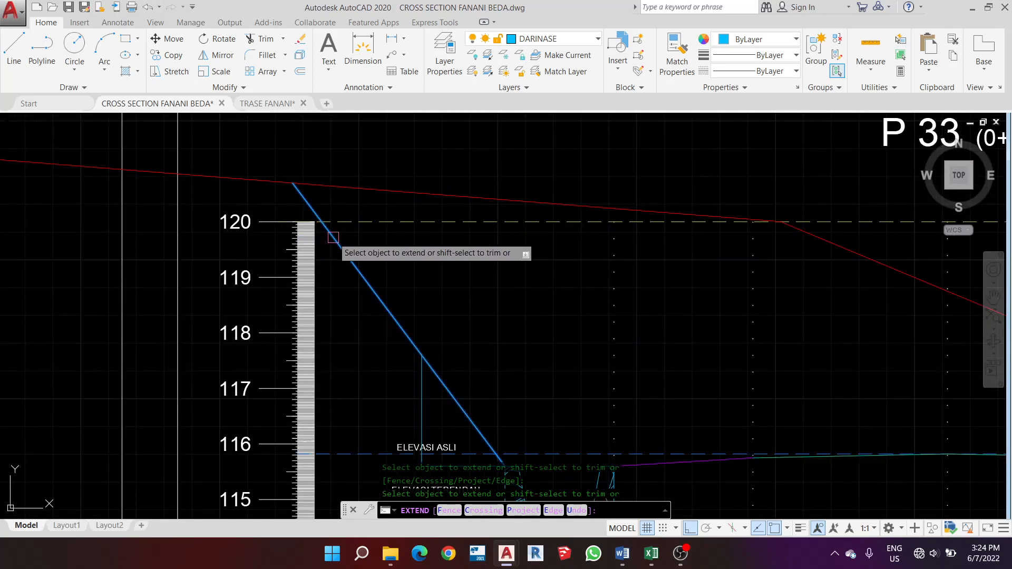
scroll(333, 238, down, 6)
scroll(307, 187, up, 5)
key(Escape)
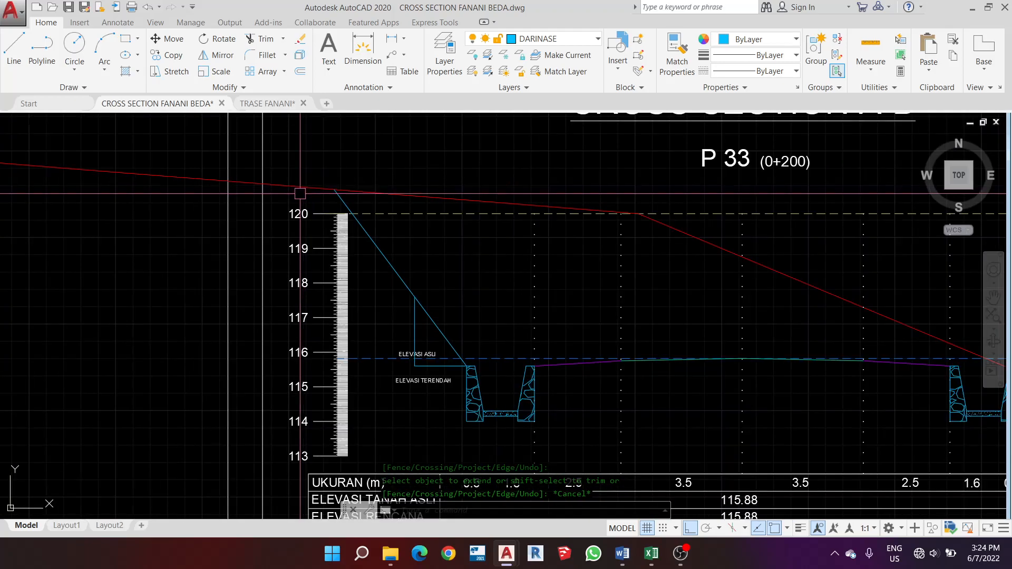
Move the whole 113–120 elevation scale horizontally outward, clear of the upper end of the excavation slope line
scroll(279, 200, down, 6)
scroll(300, 322, up, 7)
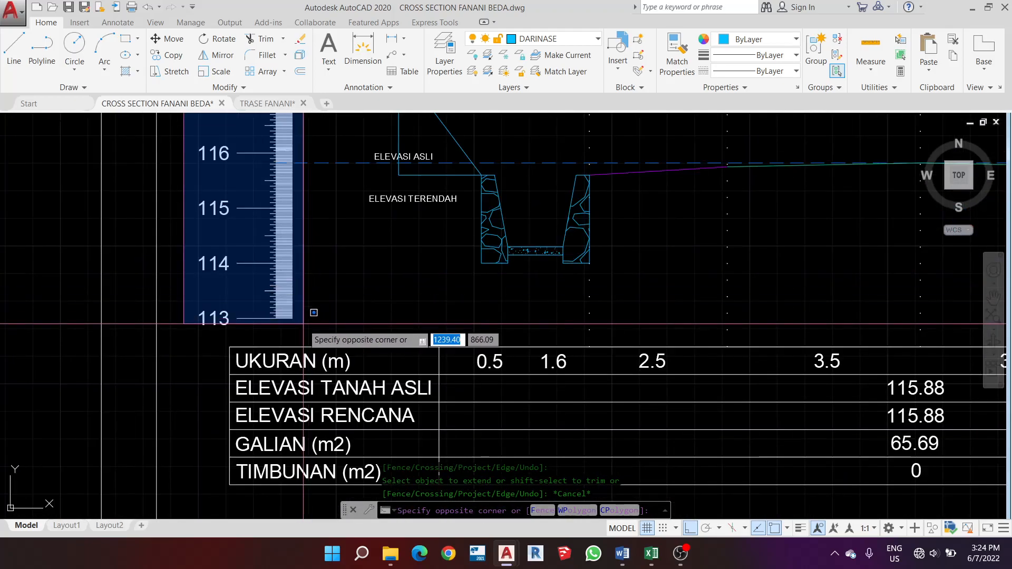
click(304, 327)
scroll(305, 327, down, 6)
scroll(327, 197, up, 7)
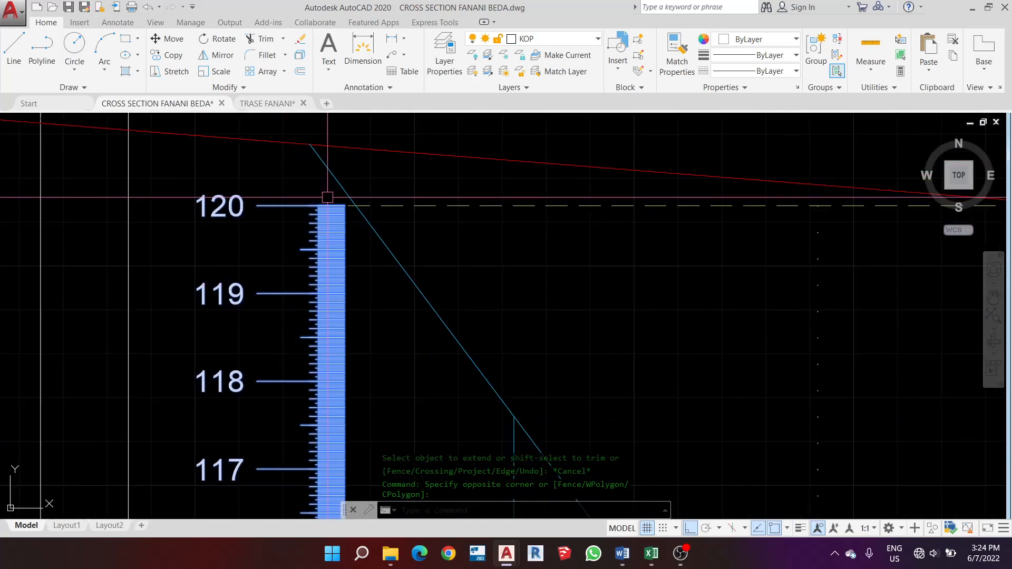
click(329, 197)
text(m)
key(Return)
scroll(336, 203, up, 4)
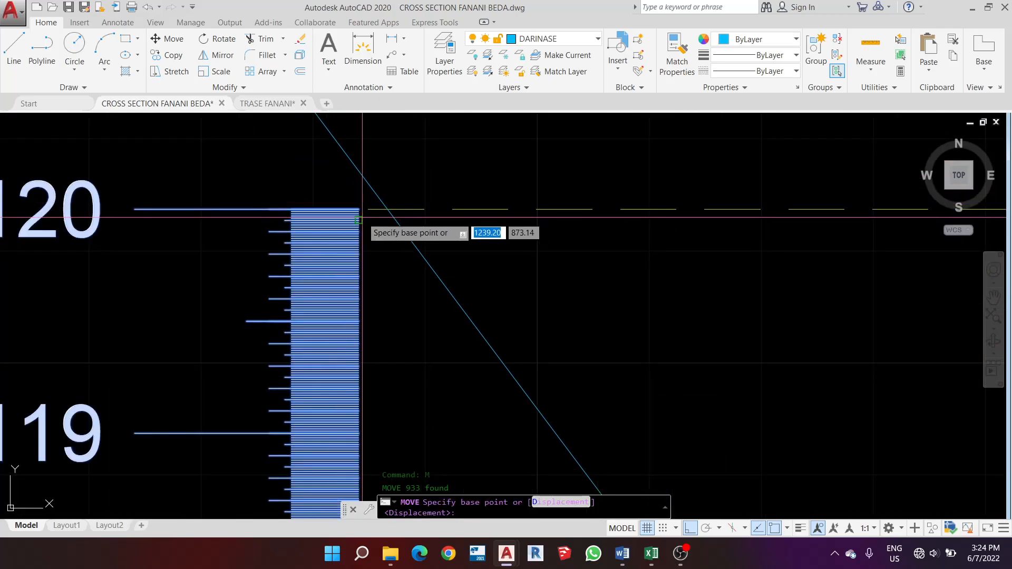
scroll(358, 209, up, 2)
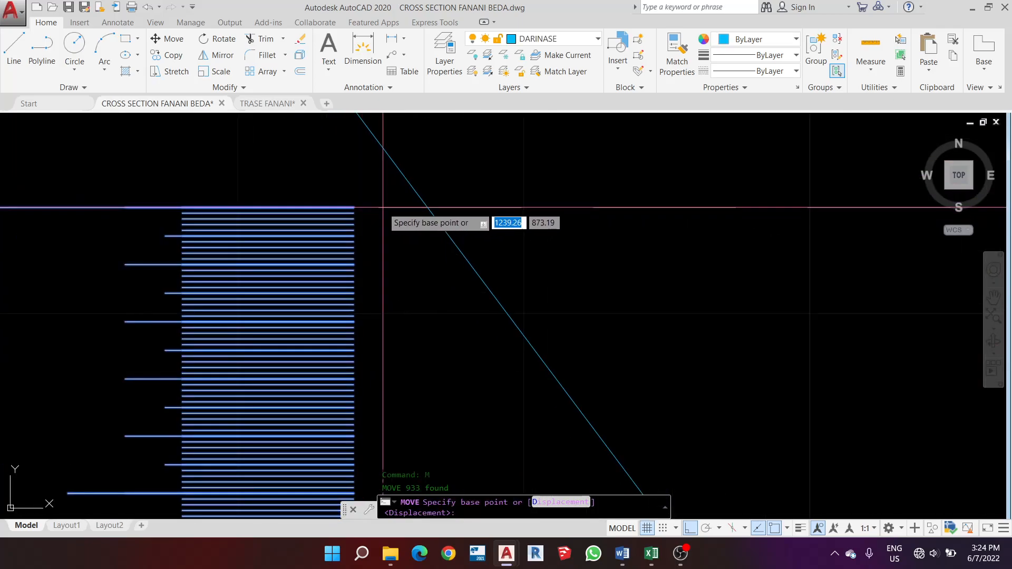
click(362, 205)
scroll(338, 195, down, 5)
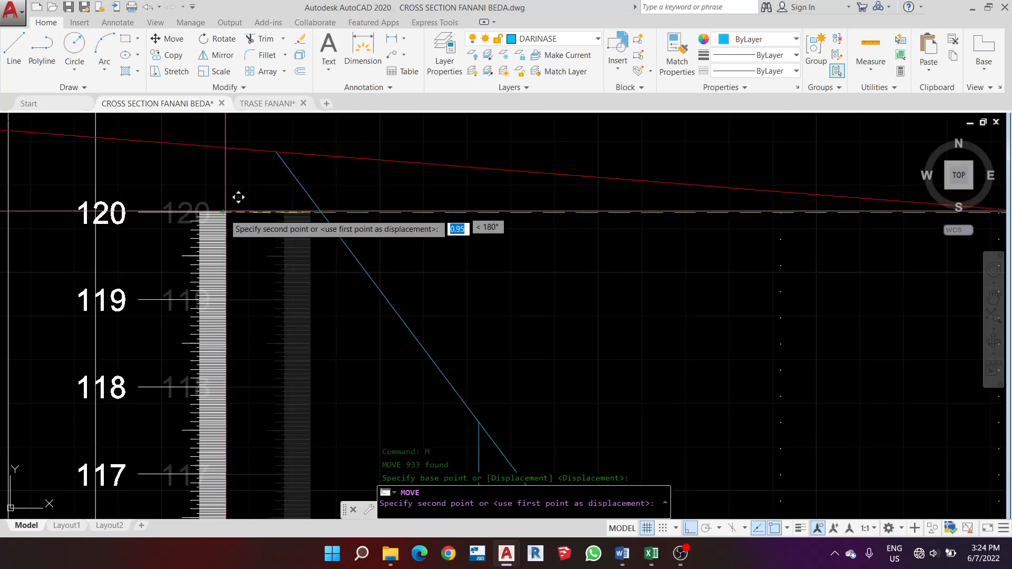
scroll(240, 193, up, 5)
scroll(230, 193, down, 5)
key(Escape)
scroll(309, 186, up, 4)
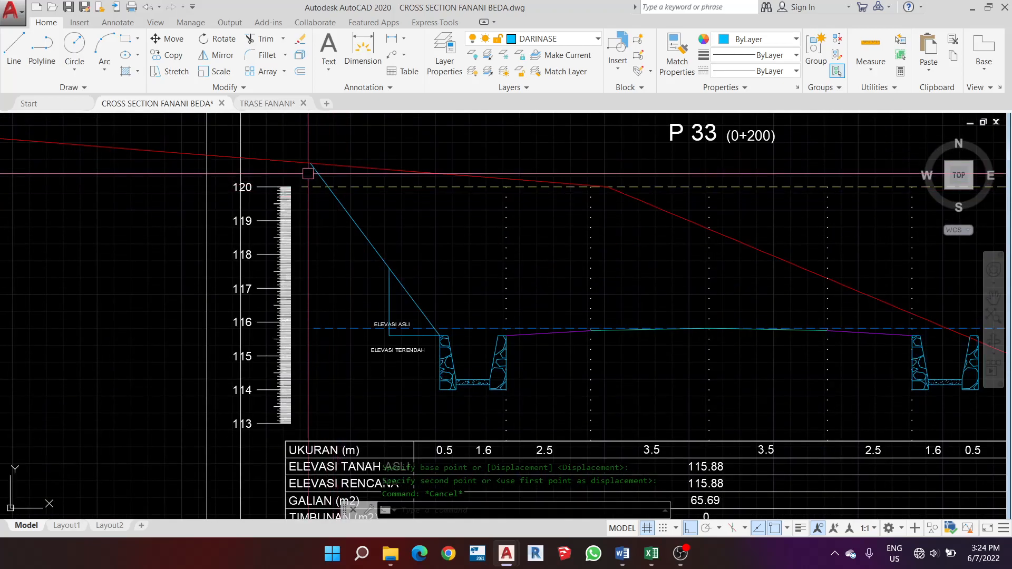
Erase the vertical construction line and the outer horizontal segment beside the left drain, keeping the short segment at its corner
scroll(308, 174, down, 5)
scroll(383, 219, up, 6)
click(370, 233)
click(347, 267)
key(Delete)
scroll(389, 304, up, 2)
scroll(390, 299, down, 5)
scroll(403, 227, up, 4)
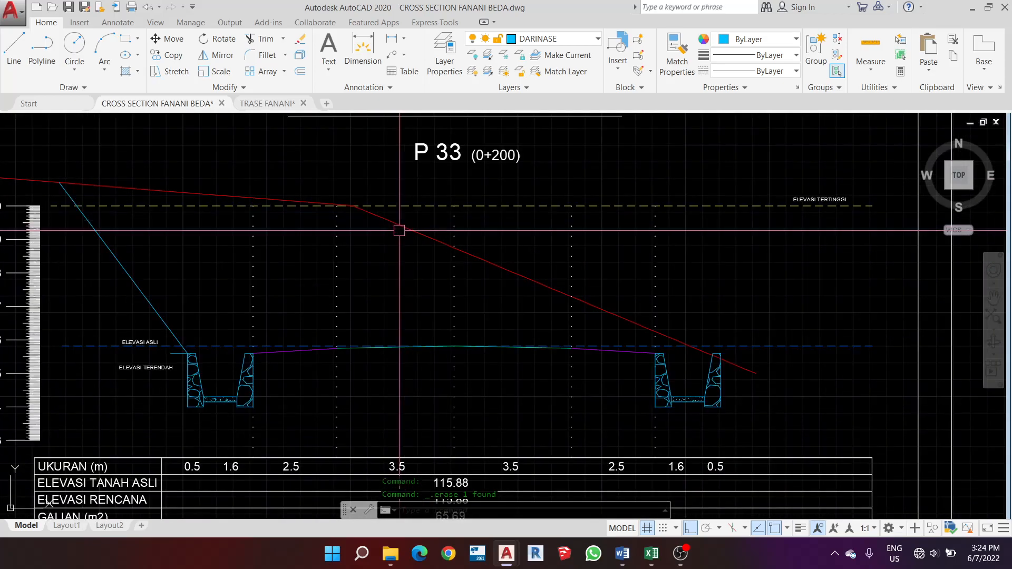
Check the cross-section procedure list in Word, return to AutoCAD, and inspect the drawing between the drains and ground profile
scroll(542, 282, down, 5)
scroll(622, 289, up, 5)
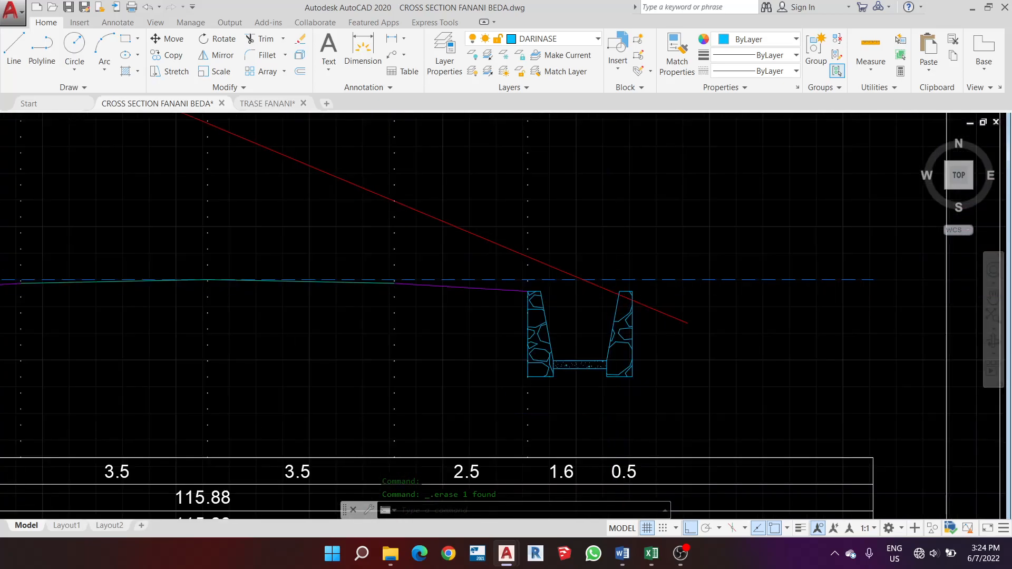
scroll(497, 313, down, 3)
scroll(388, 217, up, 4)
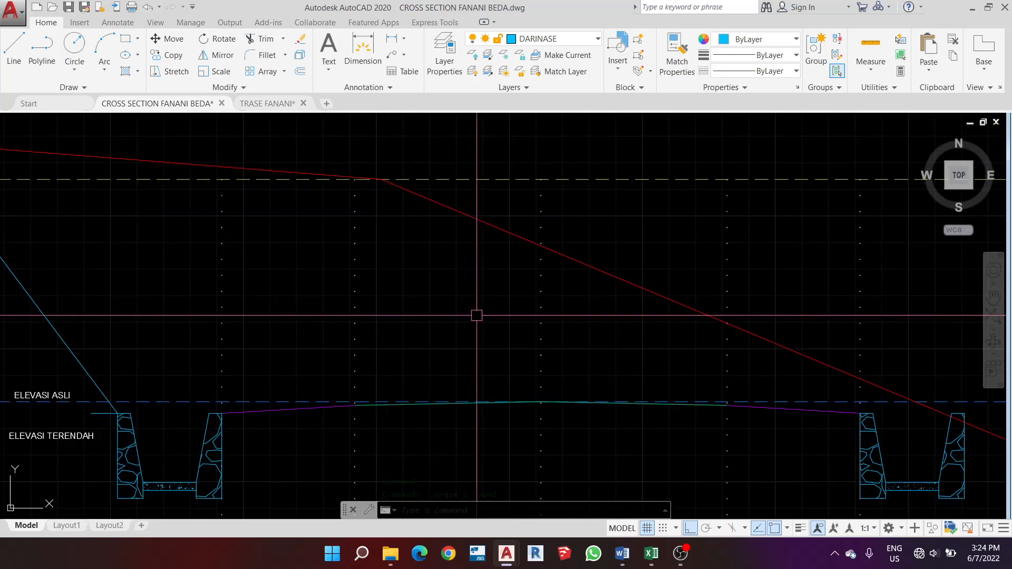
click(622, 553)
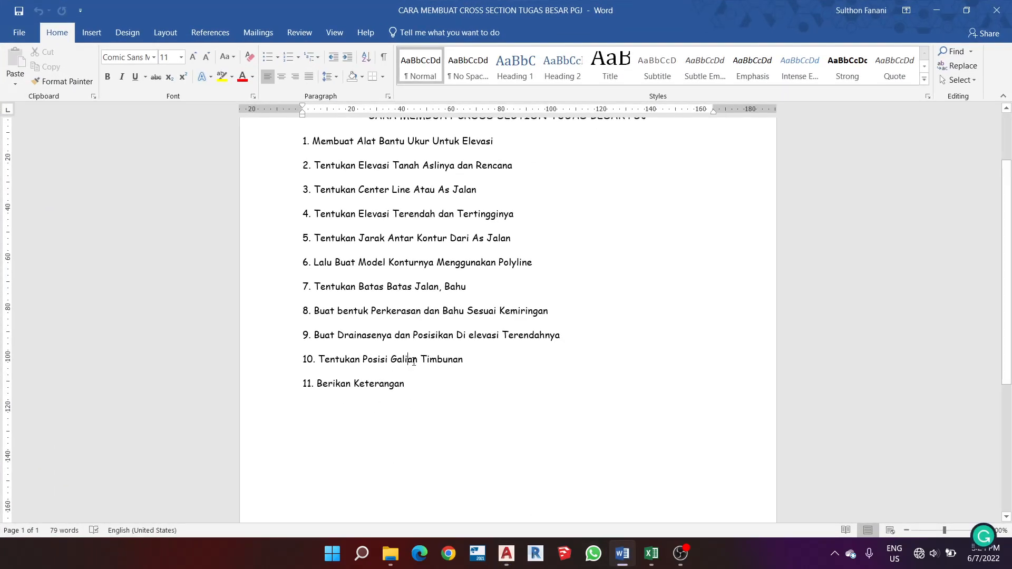
click(939, 10)
scroll(515, 324, down, 4)
scroll(519, 330, up, 4)
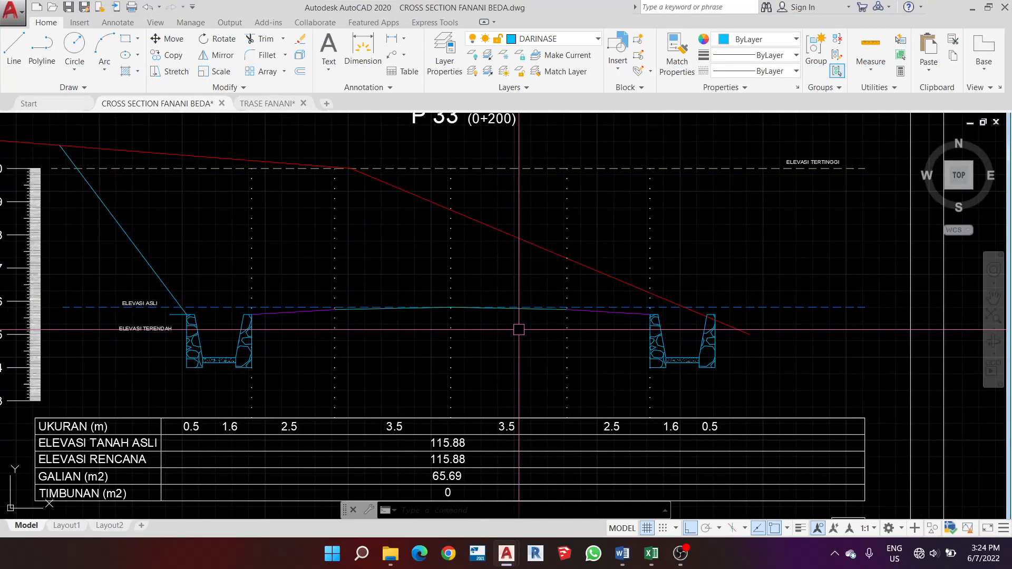
scroll(366, 264, down, 3)
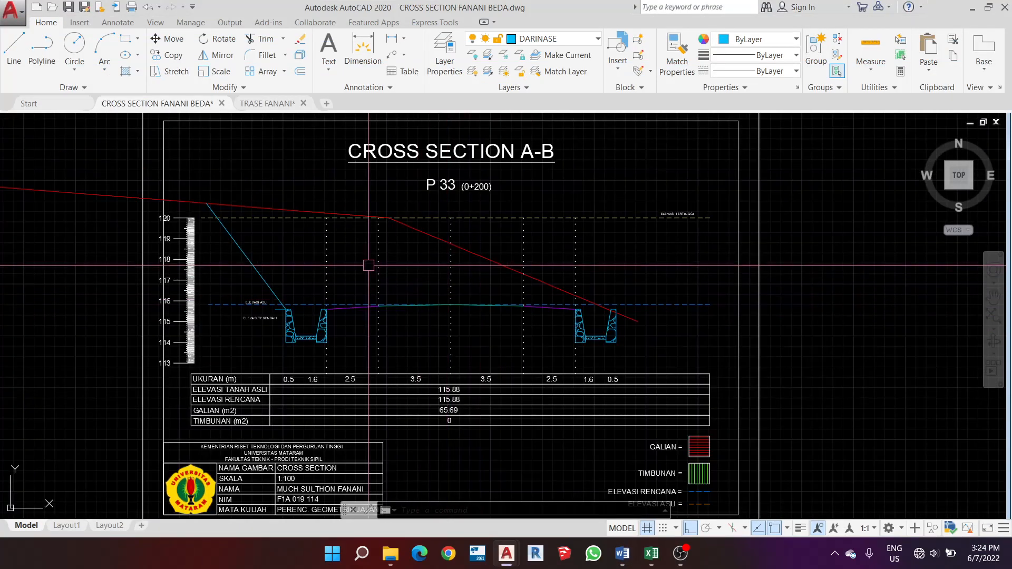
scroll(250, 229, up, 6)
scroll(445, 296, down, 2)
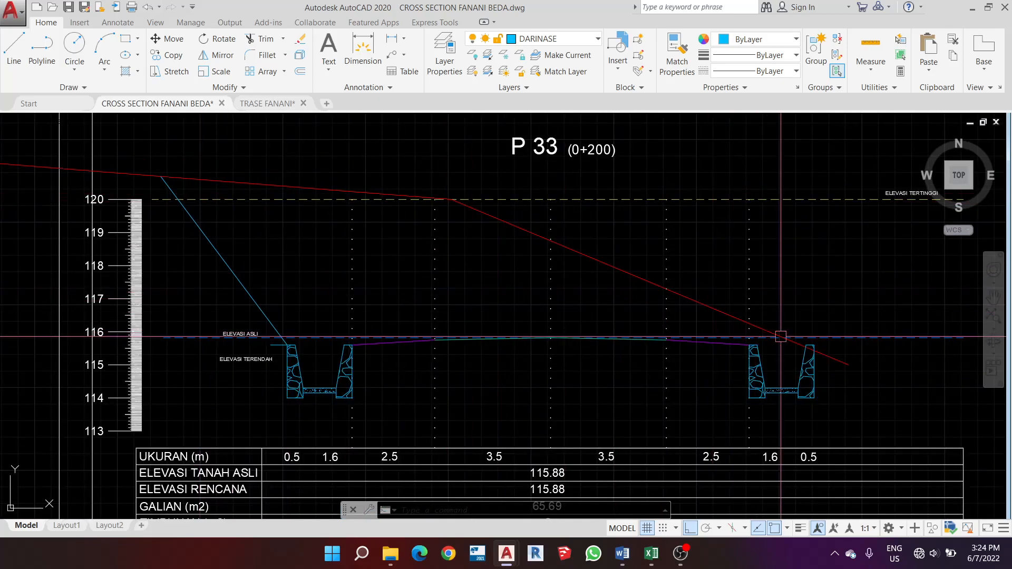
scroll(771, 359, up, 4)
scroll(771, 359, down, 2)
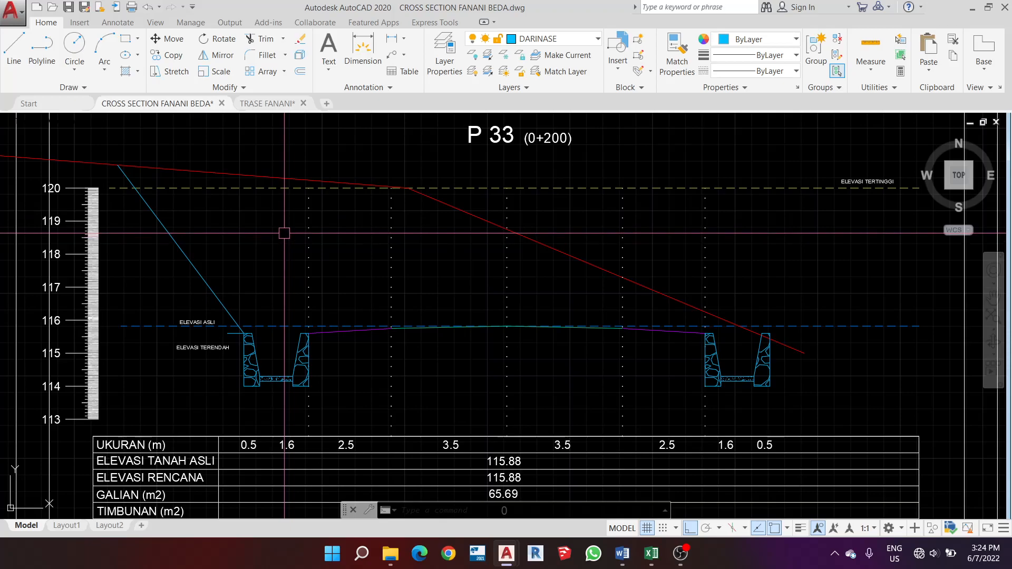
text(PL)
key(Return)
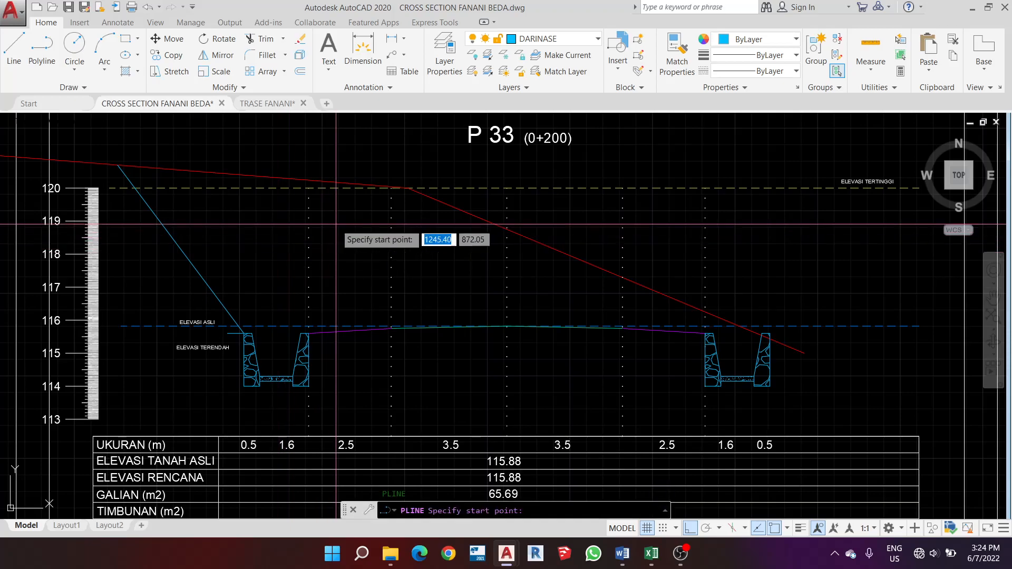
scroll(340, 237, down, 2)
key(Escape)
scroll(372, 257, up, 2)
click(368, 249)
key(Escape)
Trim the dotted vertical lines at the left shoulder edge, left pavement edge and centerline above the road surface
text(TR)
key(Return)
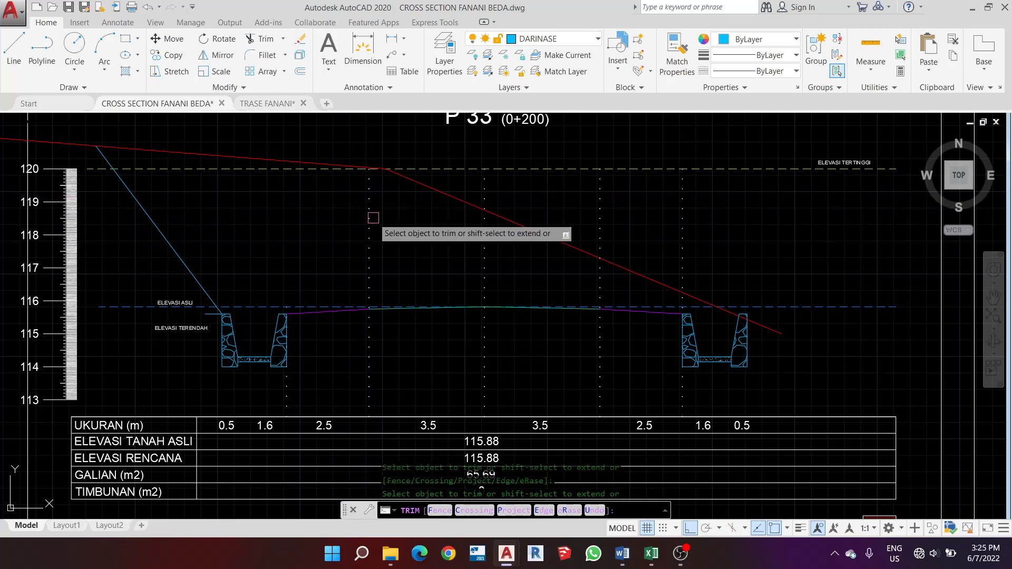
click(377, 220)
click(365, 221)
scroll(267, 326, up, 6)
scroll(346, 252, up, 4)
scroll(345, 246, down, 1)
scroll(345, 246, down, 3)
scroll(555, 236, up, 5)
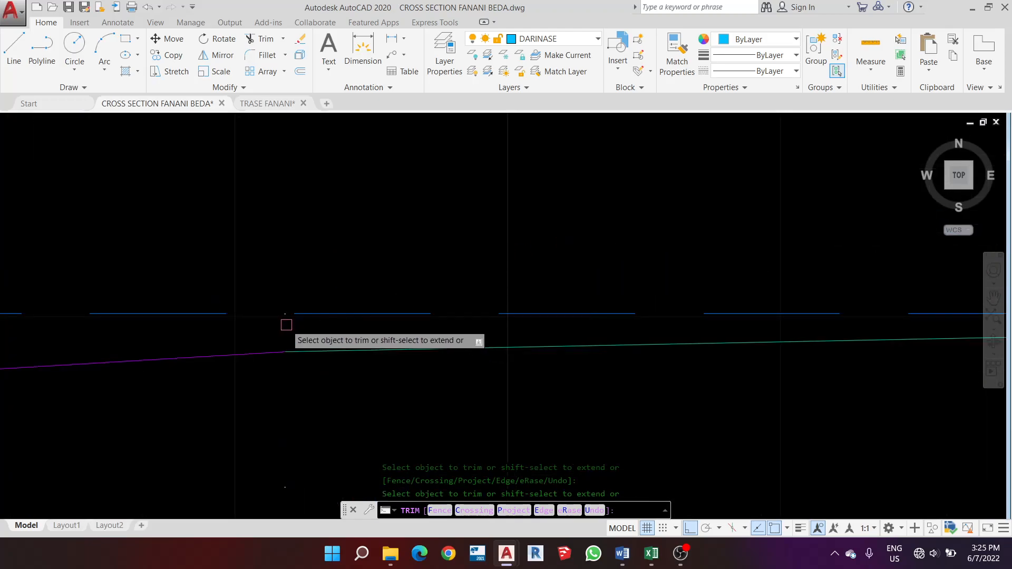
scroll(285, 324, down, 4)
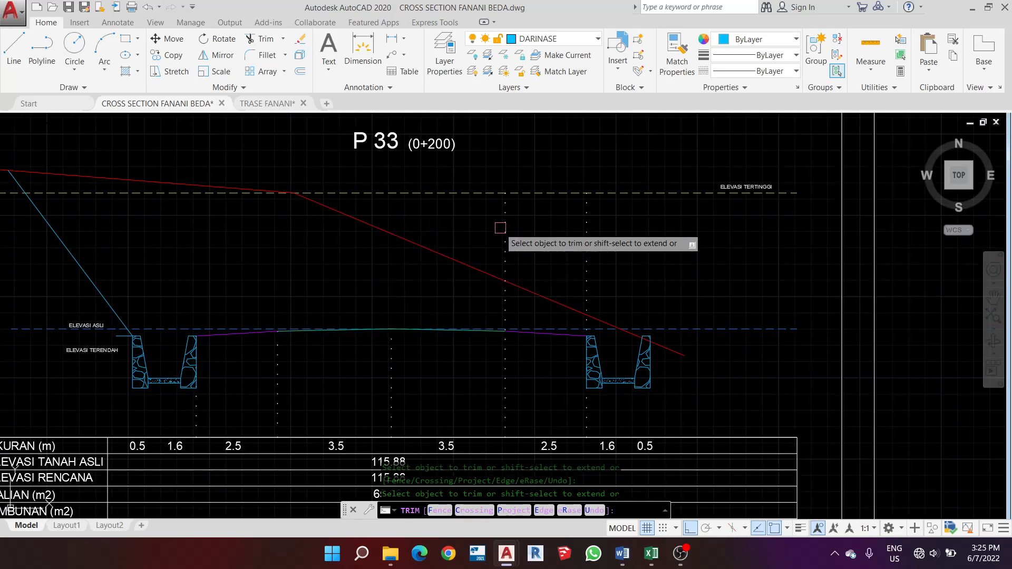
Trim the dotted vertical lines at the right pavement edge and right shoulder edge above the road surface
click(503, 225)
scroll(499, 300, up, 5)
click(544, 272)
scroll(490, 224, down, 5)
scroll(490, 274, up, 6)
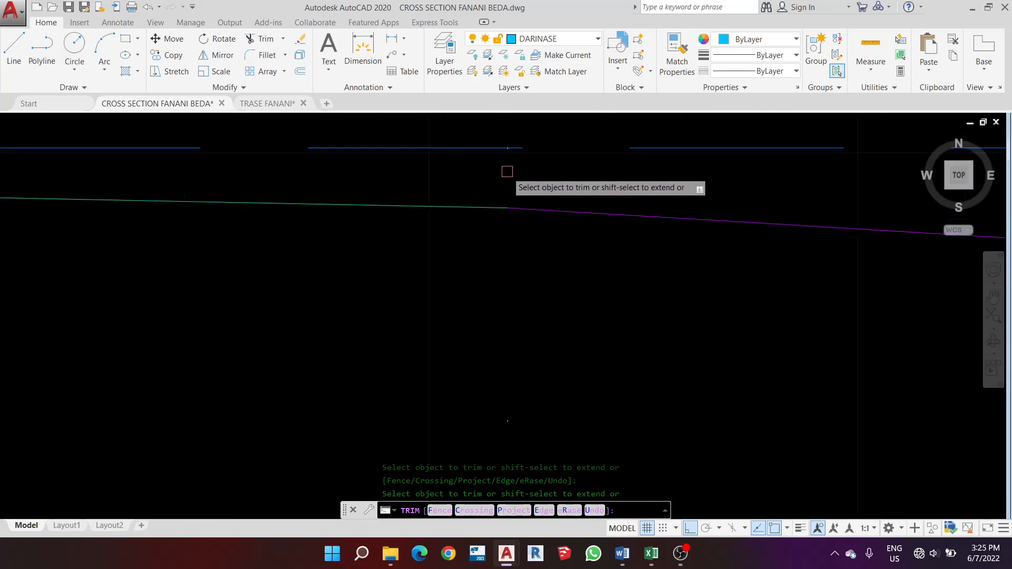
scroll(410, 244, down, 8)
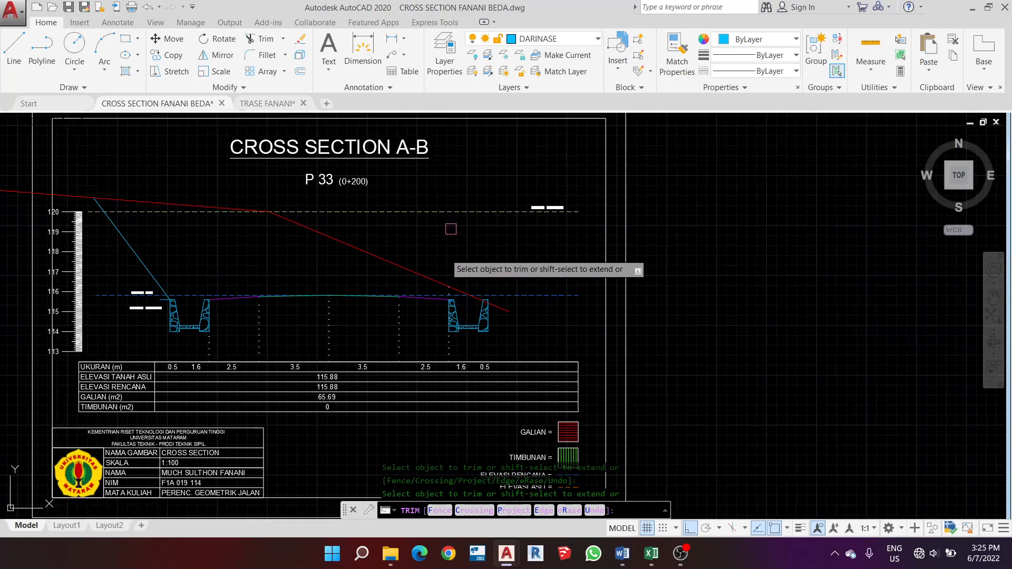
scroll(454, 232, up, 5)
scroll(456, 289, up, 2)
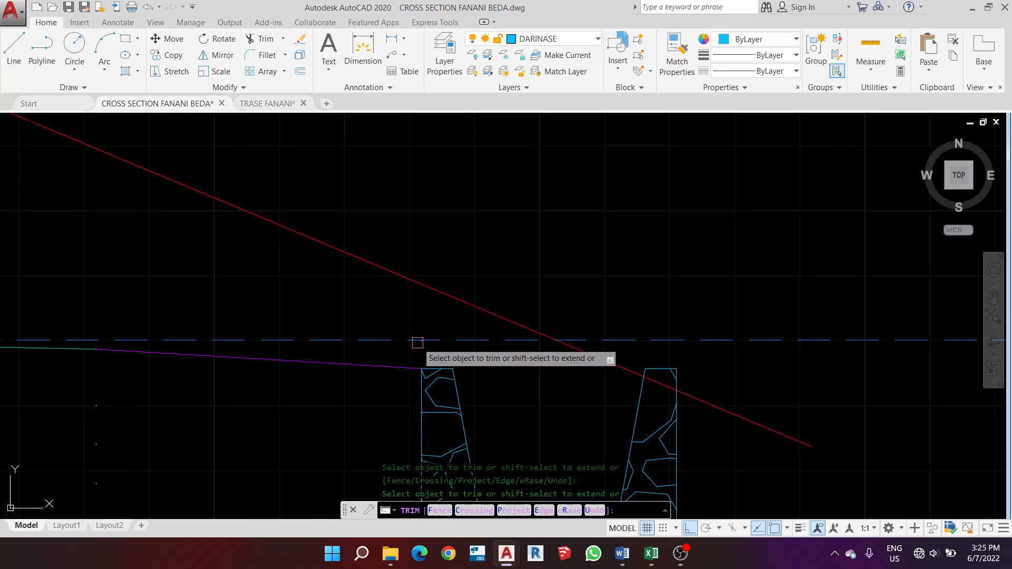
scroll(420, 361, down, 7)
scroll(444, 271, up, 4)
key(Escape)
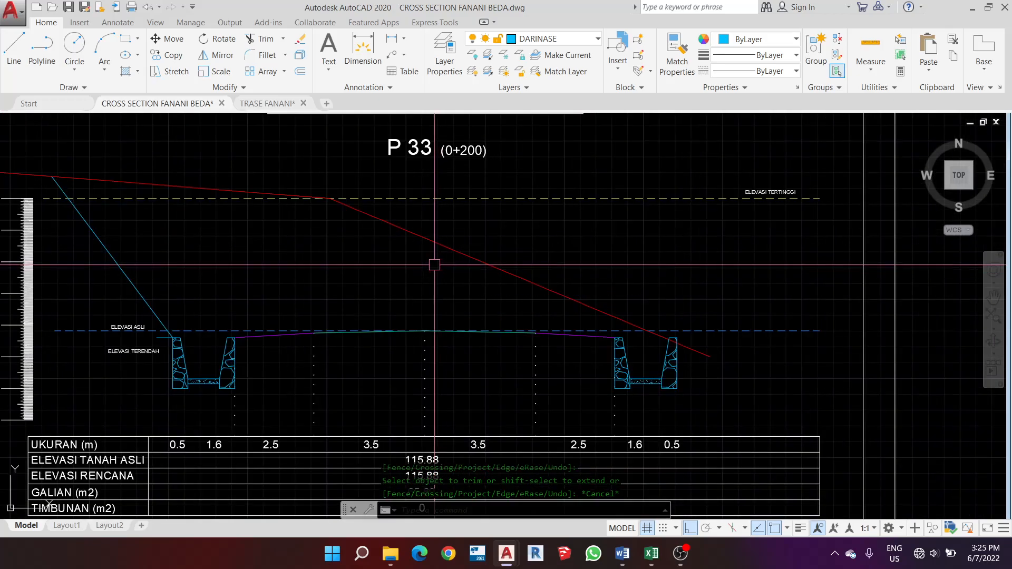
Turn off the ELEVASI RENCANA layer
click(532, 38)
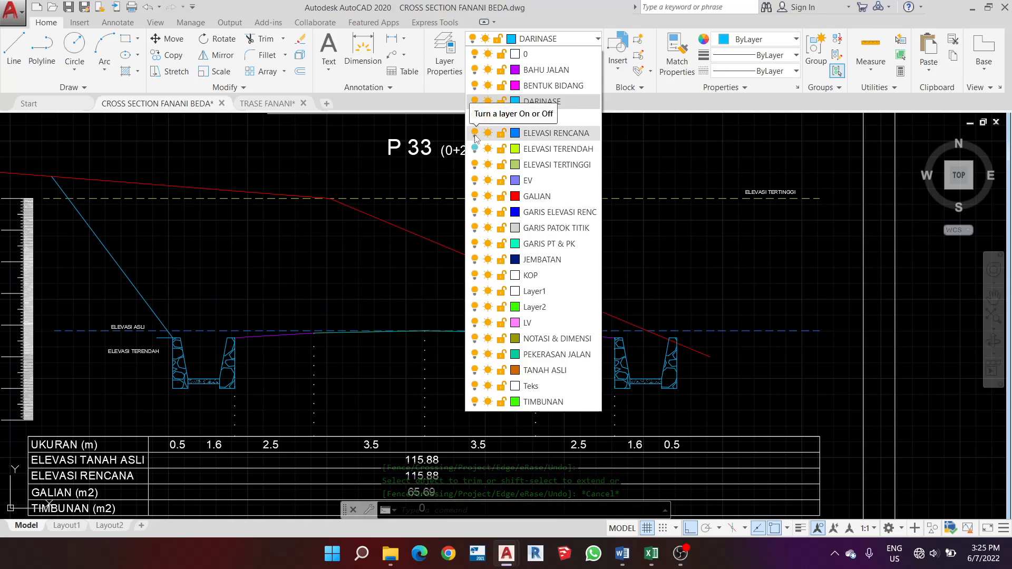
click(475, 133)
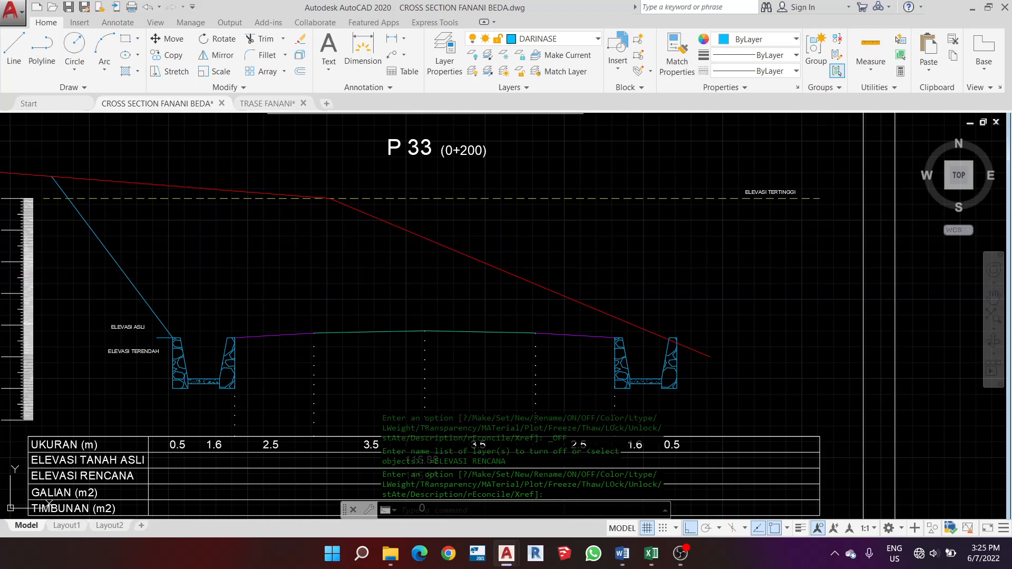
text(h)
key(Return)
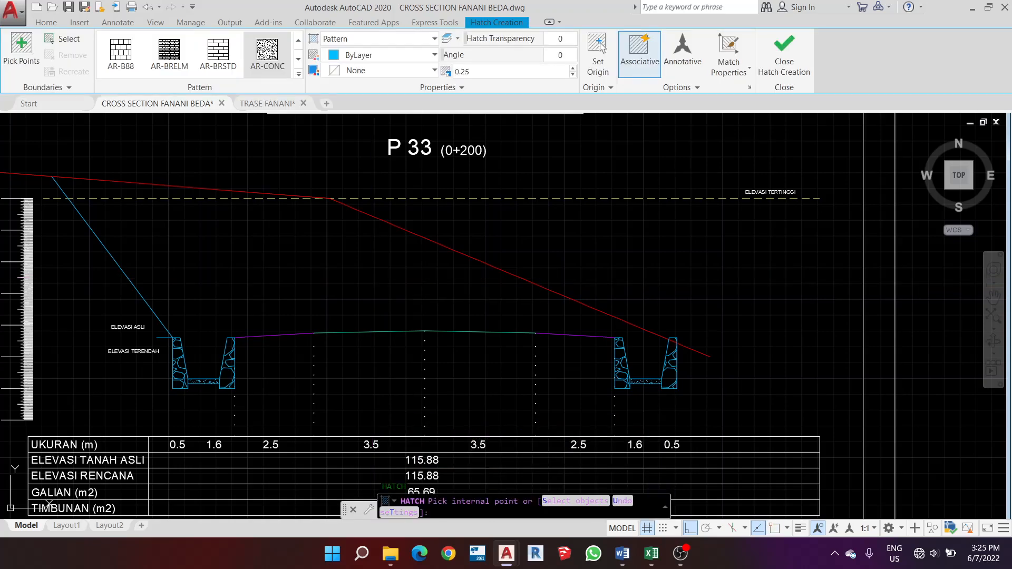
key(Escape)
Turn off the ELEVASI TERTINGGI layer
click(549, 42)
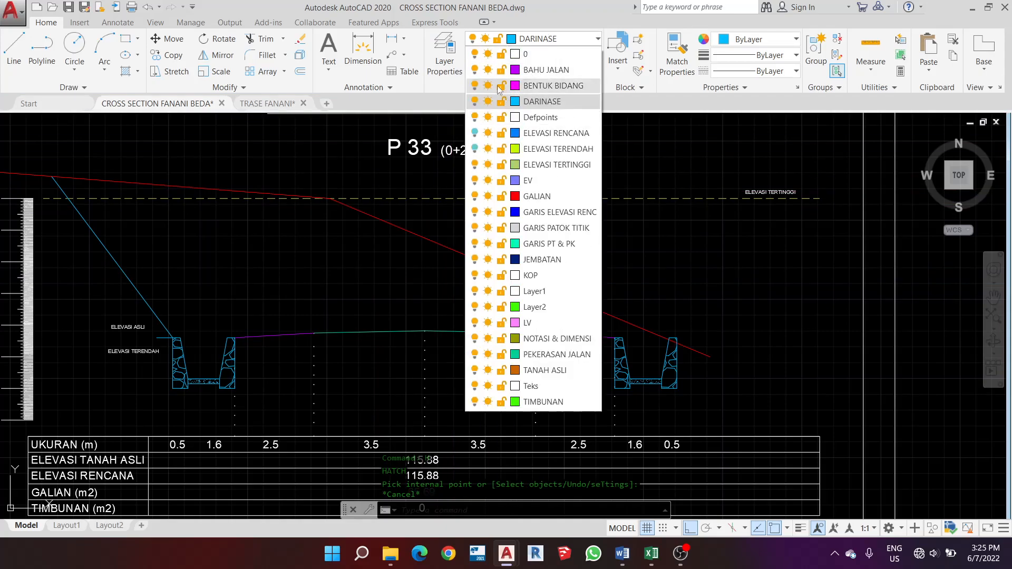
click(392, 241)
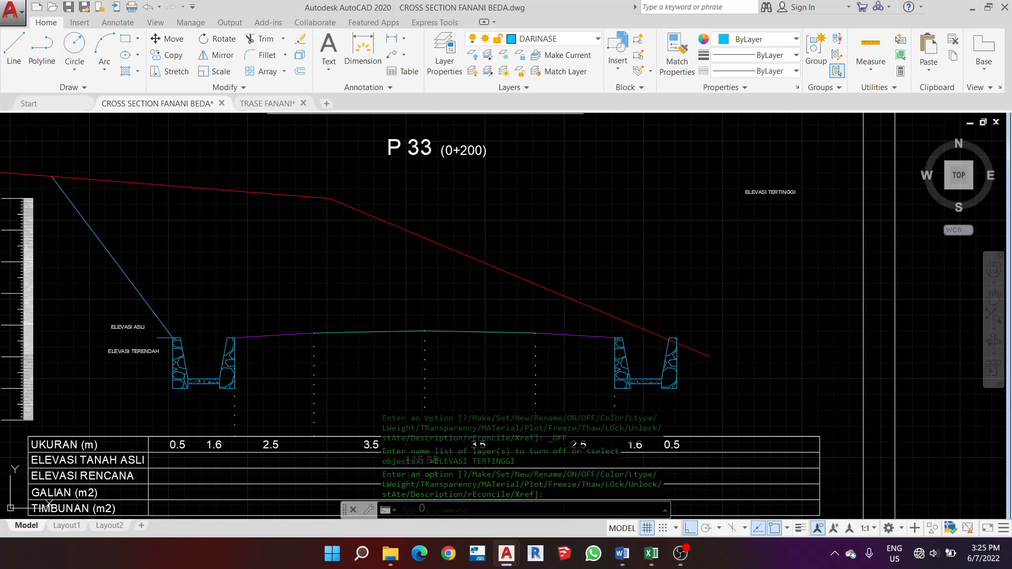
Start a hatch and make GALIAN the current layer for it
text(h)
key(Return)
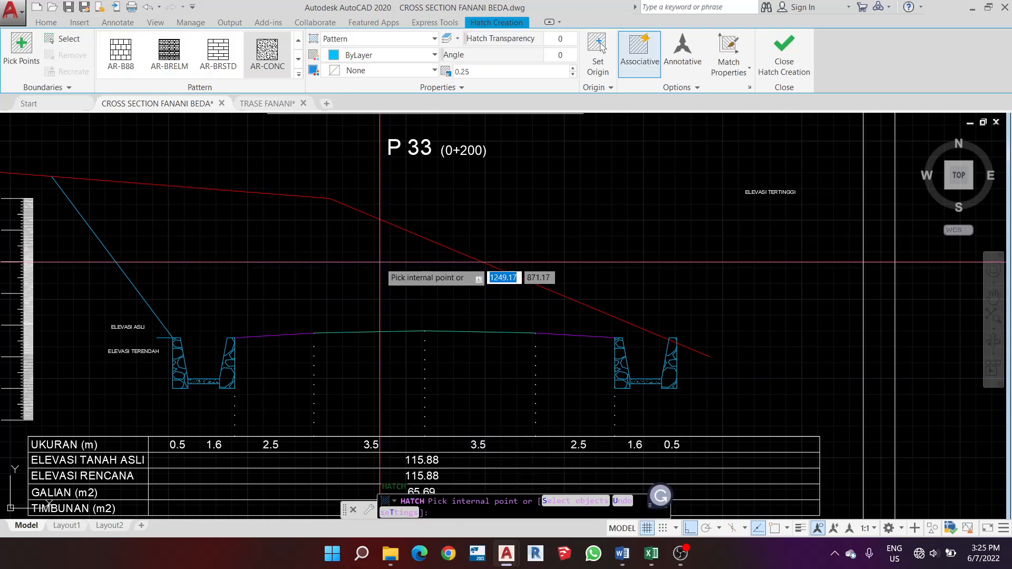
click(58, 23)
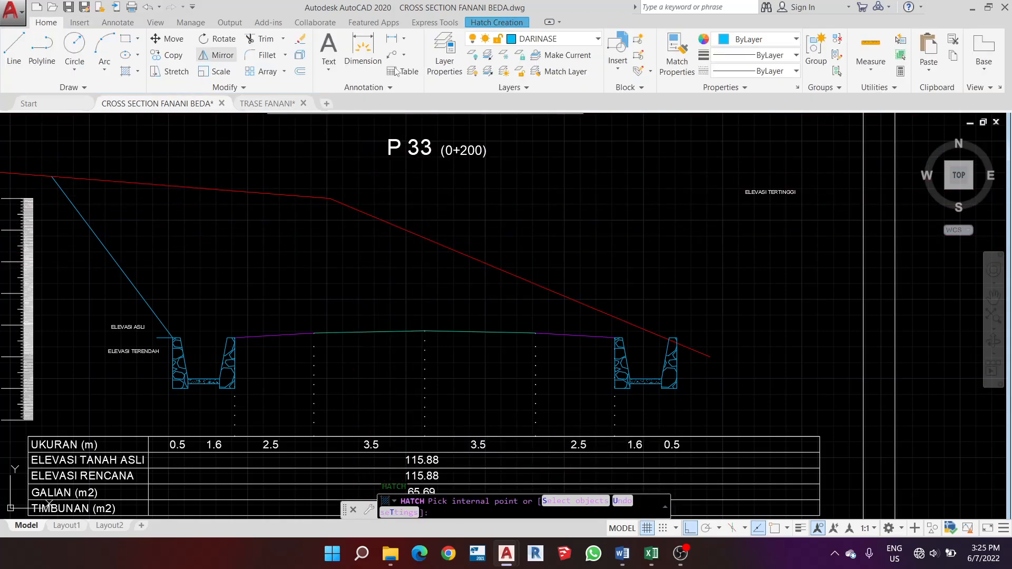
click(565, 43)
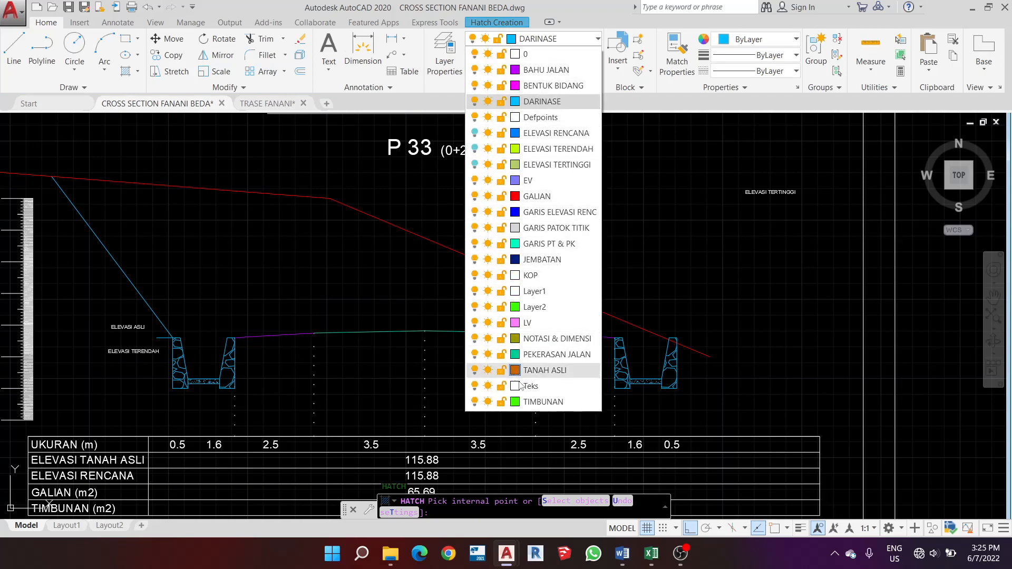
click(543, 199)
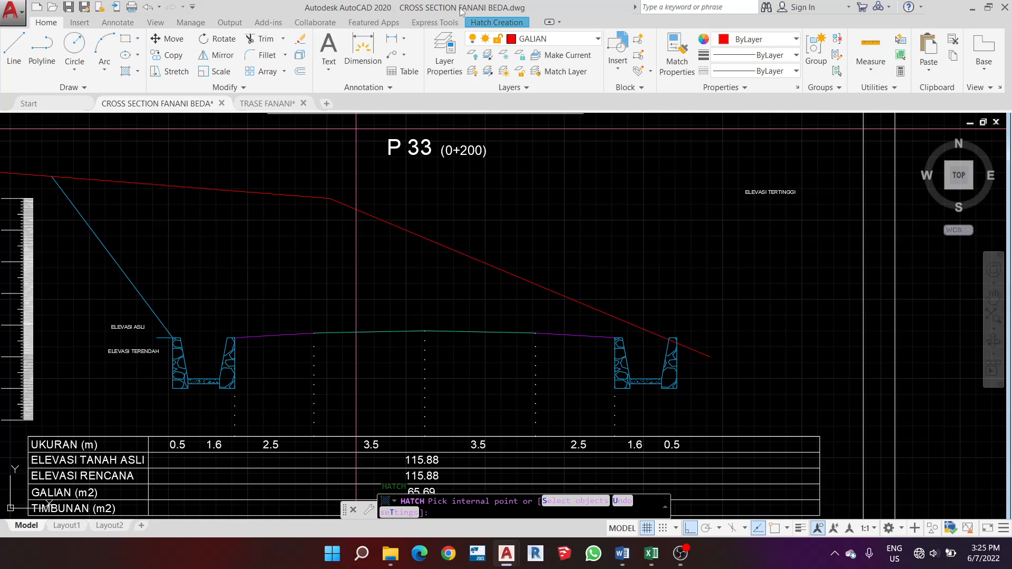
click(484, 26)
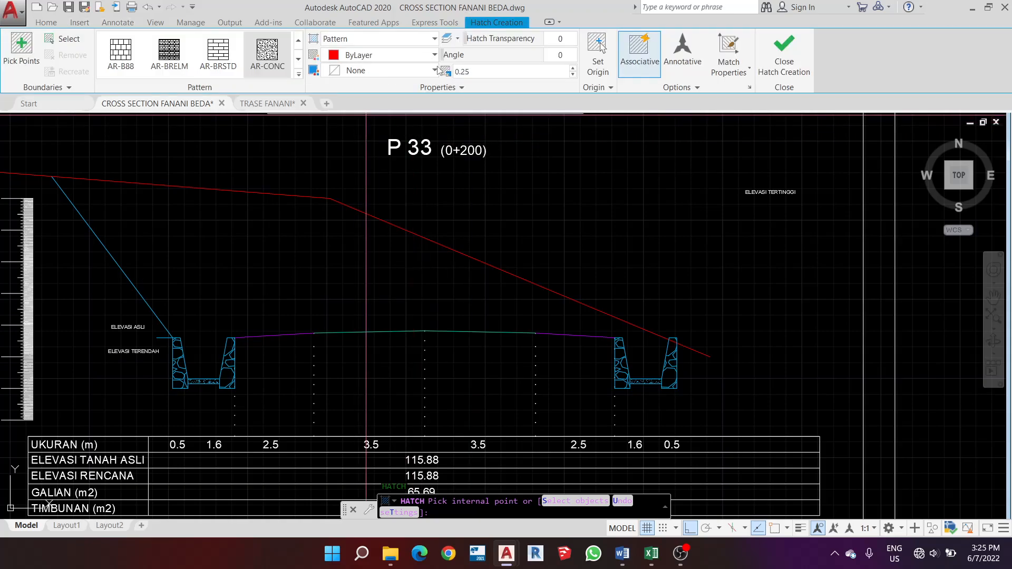
Hatch the excavation area between the ground profile, left slope, road surface and drains with the ANSI31 pattern
click(299, 74)
scroll(169, 131, up, 1)
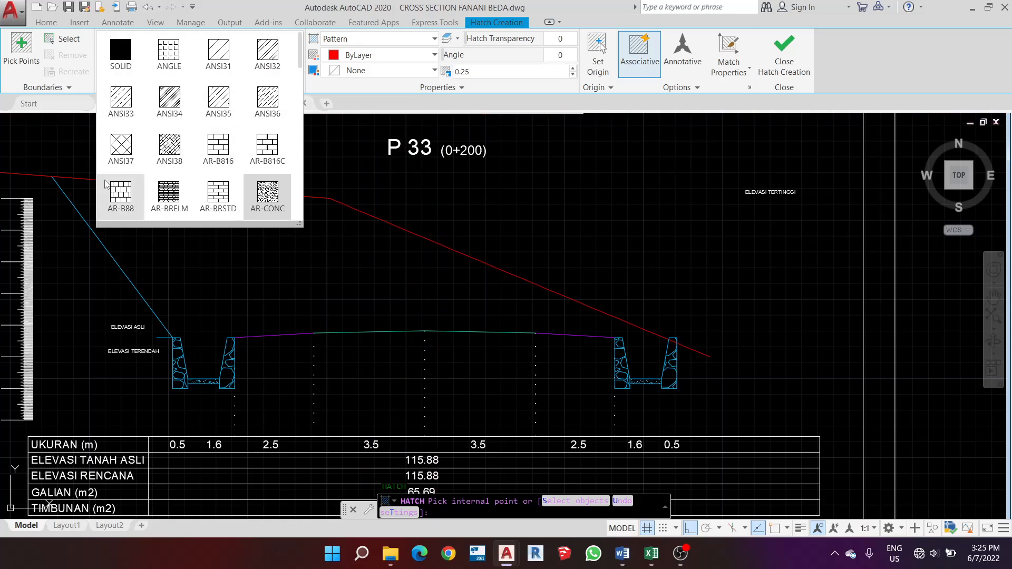
click(225, 54)
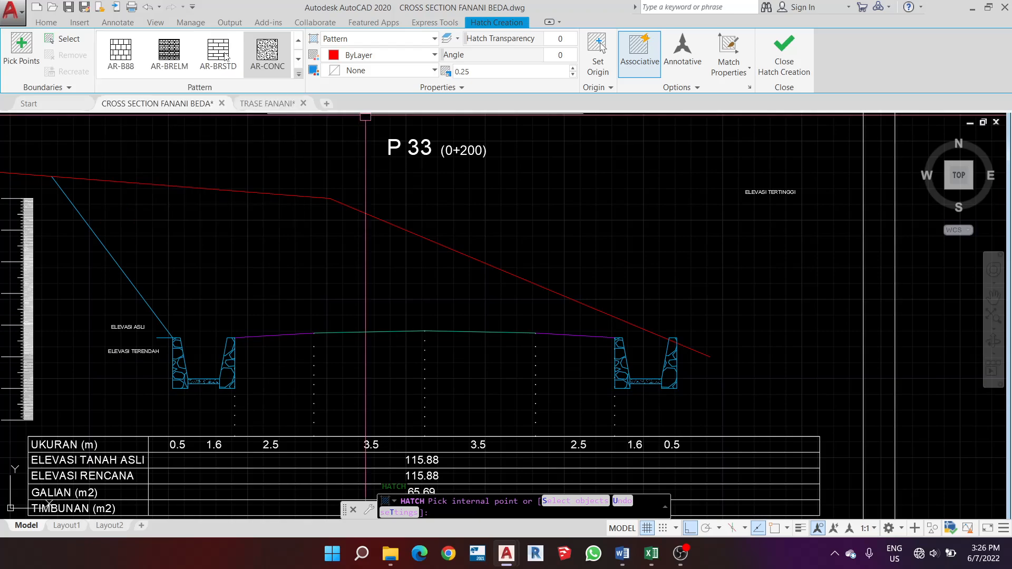
click(274, 272)
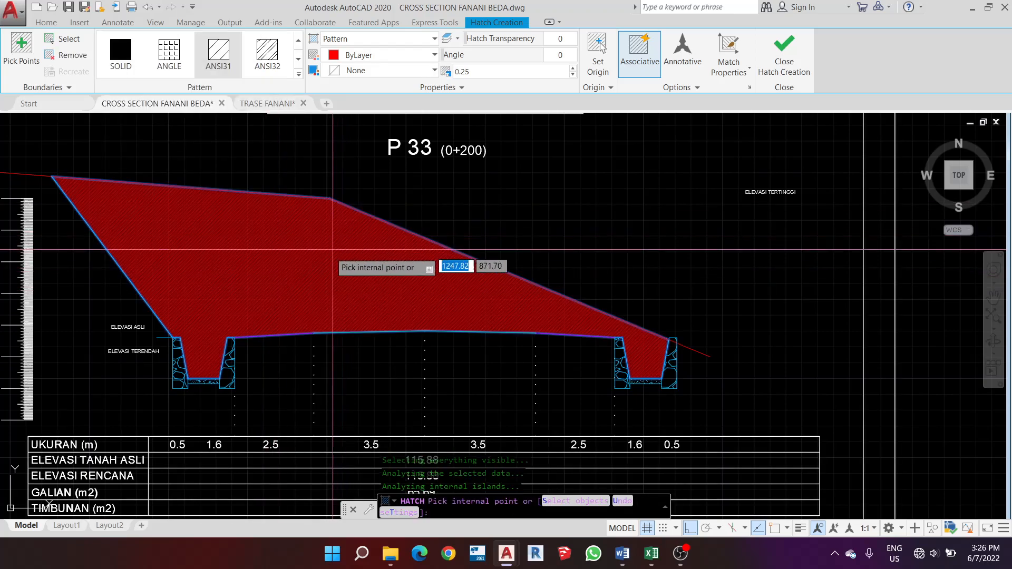
Try pattern scales of 5 and 1.5 for the excavation hatch
scroll(299, 265, up, 2)
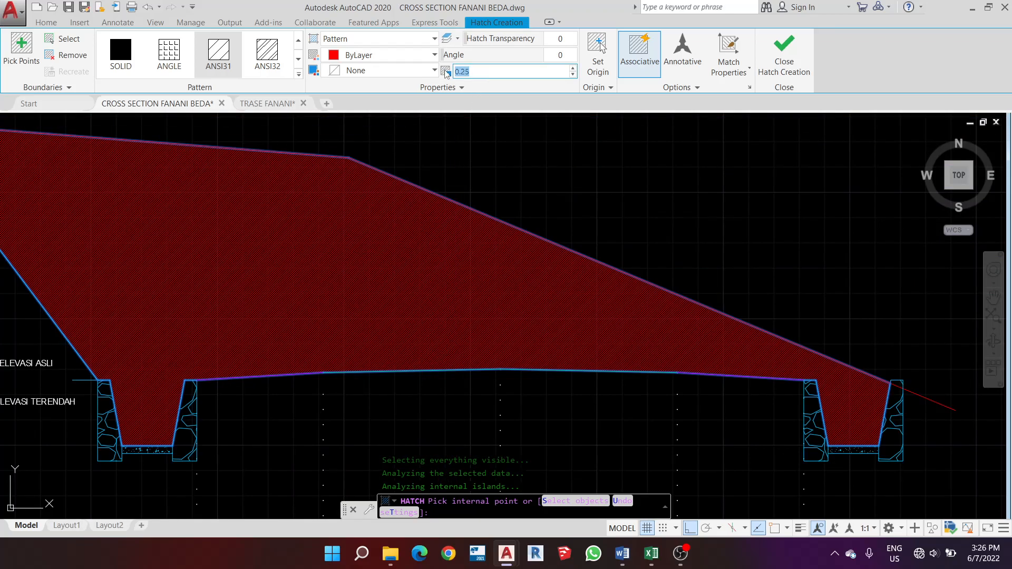
text(5)
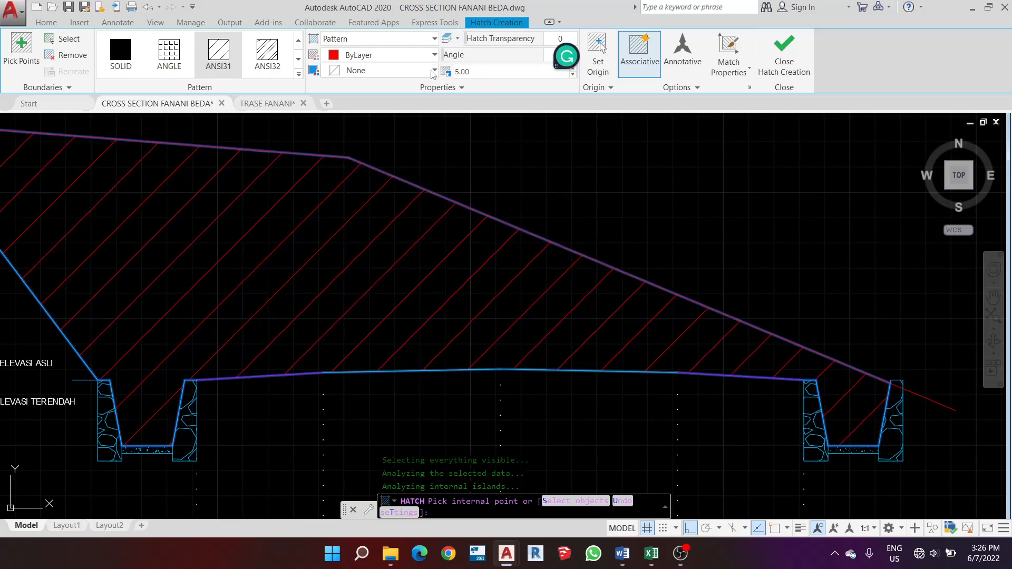
text(1.5)
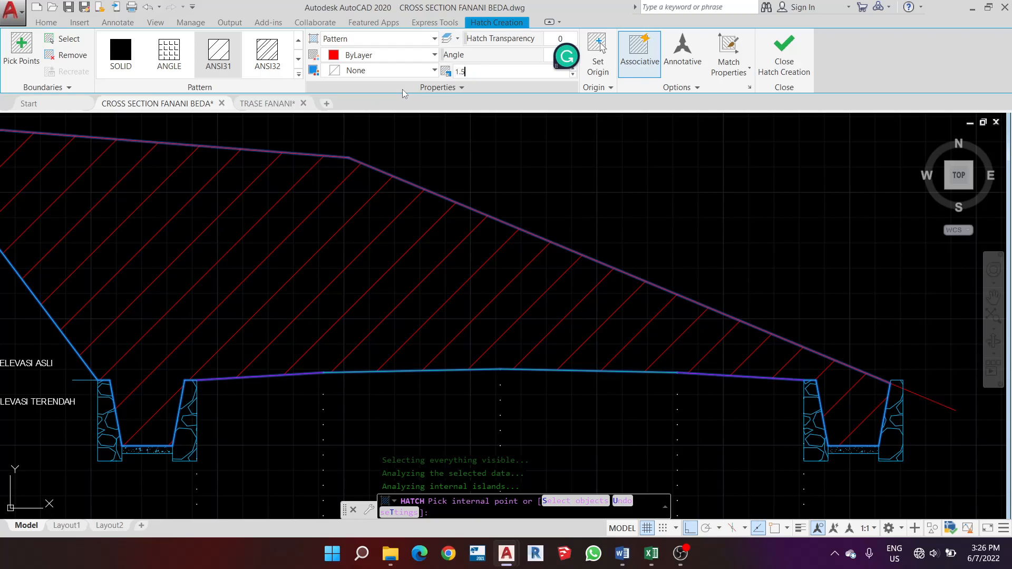
key(Return)
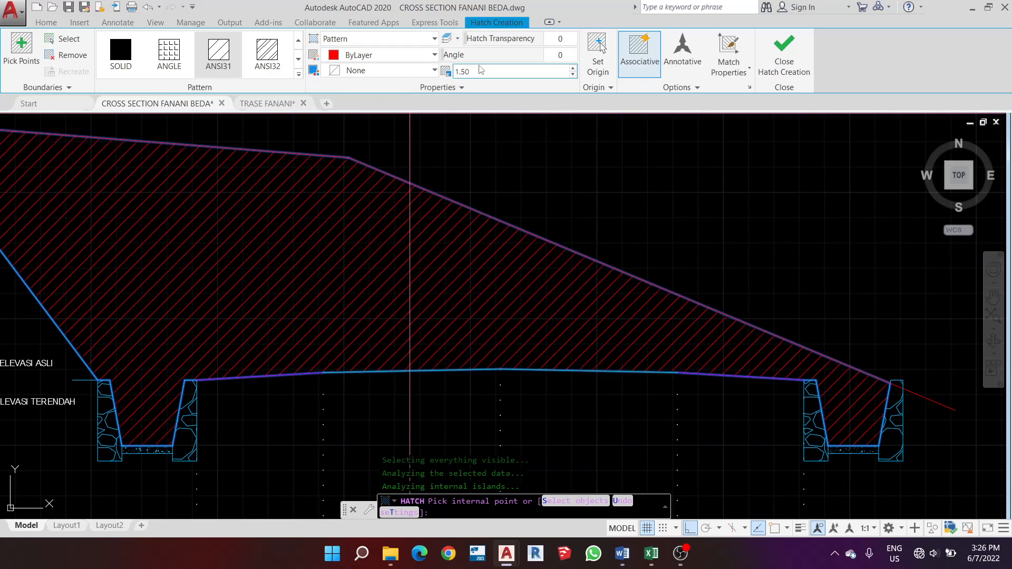
Set the excavation hatch's pattern scale to 1
text(1)
key(Return)
scroll(489, 157, down, 2)
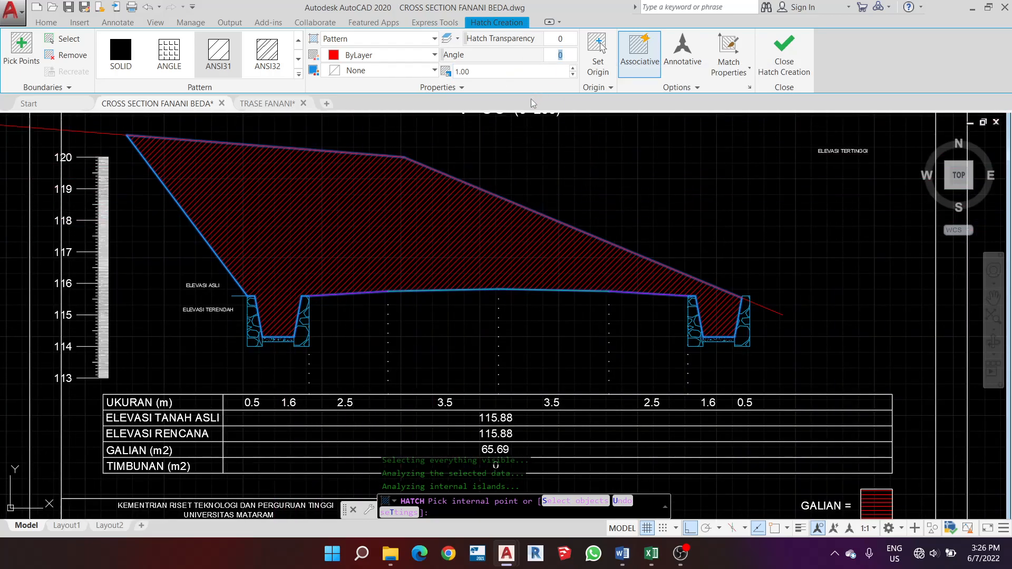
Set the hatch angle to 135, compare it with the GALIAN legend swatch, and finish the hatch
scroll(486, 167, down, 2)
scroll(487, 145, up, 2)
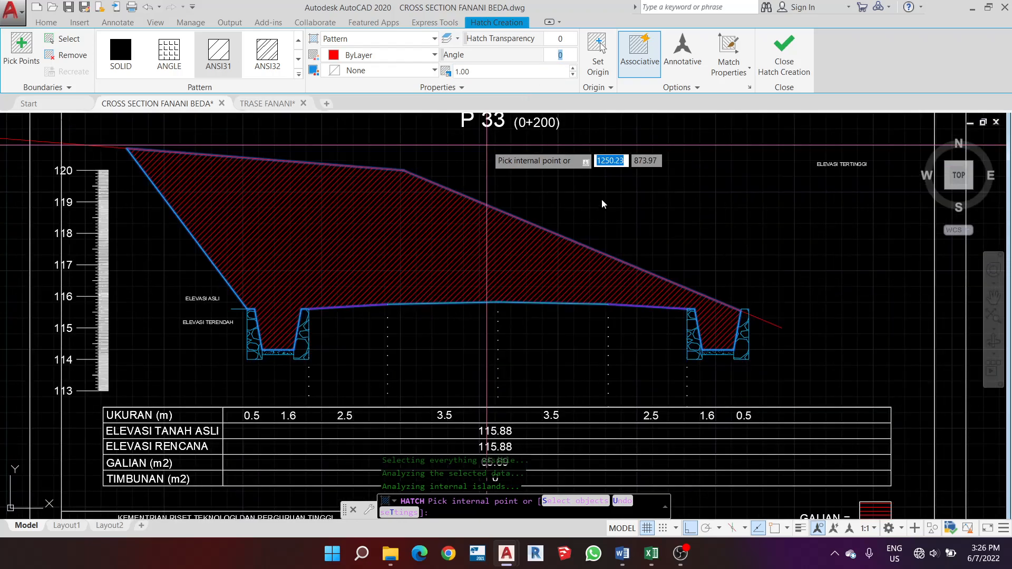
text(135)
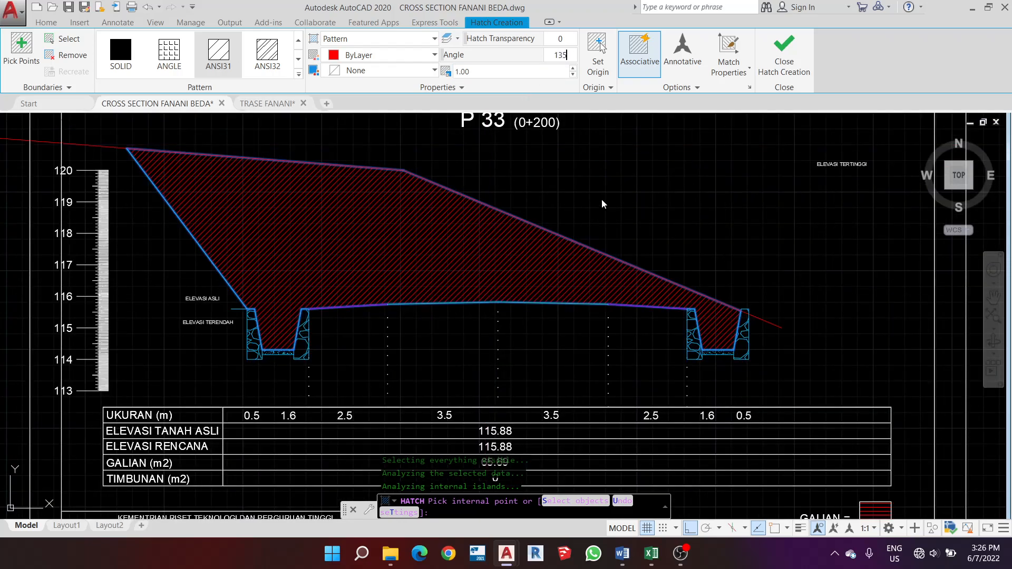
key(Return)
scroll(602, 199, down, 3)
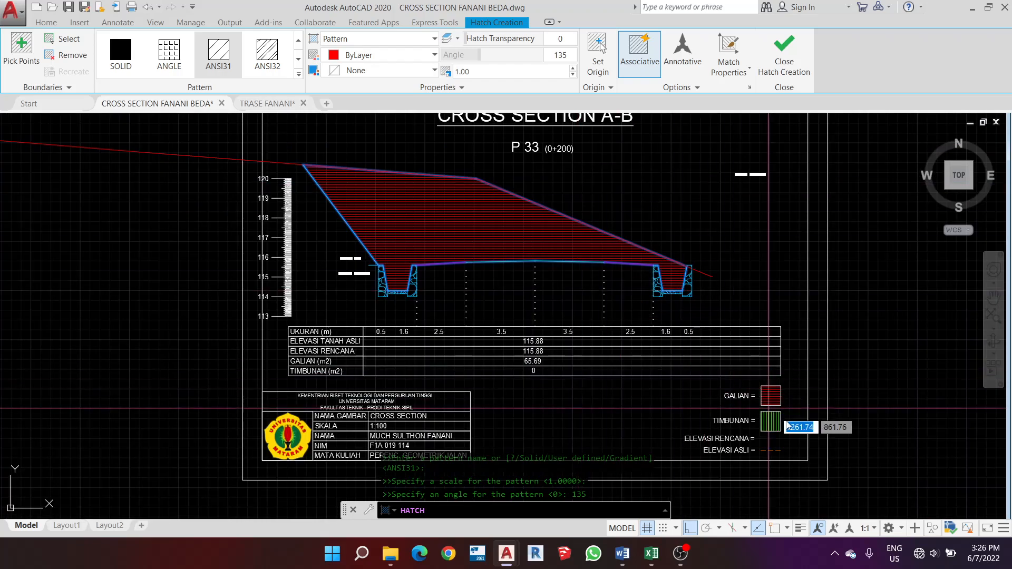
scroll(770, 403, up, 6)
scroll(731, 355, down, 5)
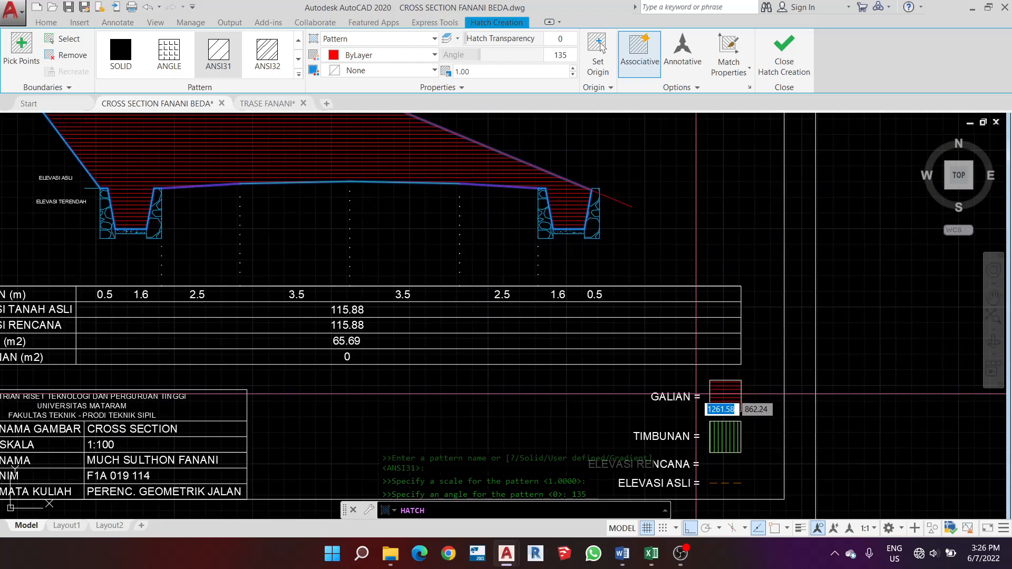
scroll(519, 262, up, 4)
scroll(519, 262, down, 2)
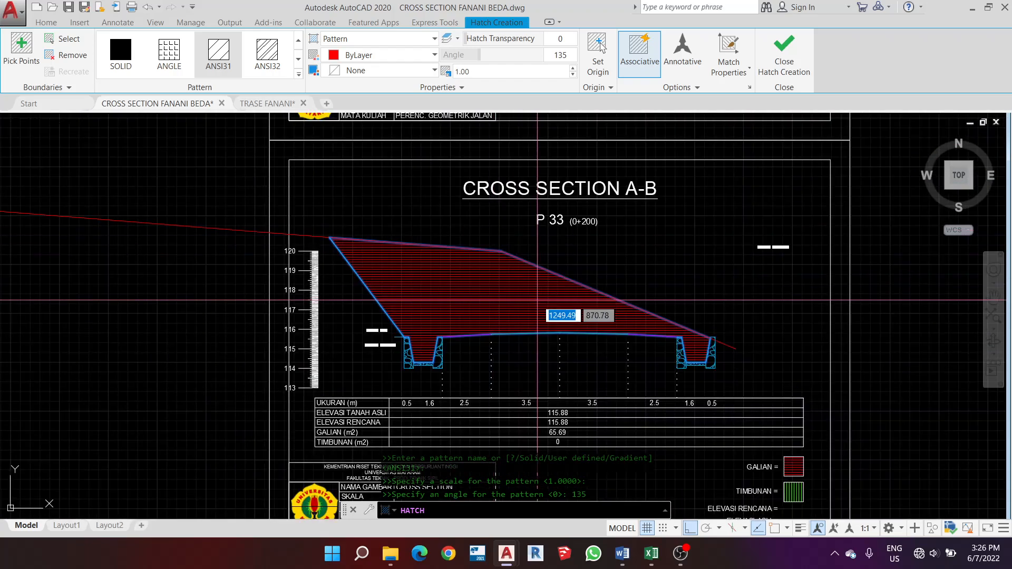
key(Escape)
scroll(537, 301, down, 3)
scroll(536, 275, up, 4)
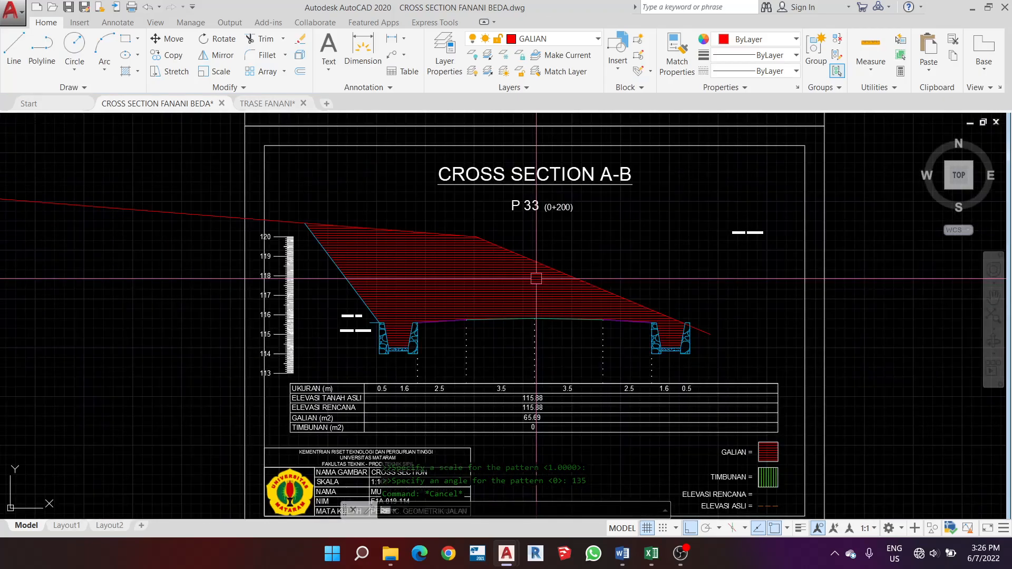
Trim the ground line at the top of the excavation slope and erase its leftover piece outside the P 33 sheet
scroll(536, 276, down, 1)
scroll(262, 249, down, 9)
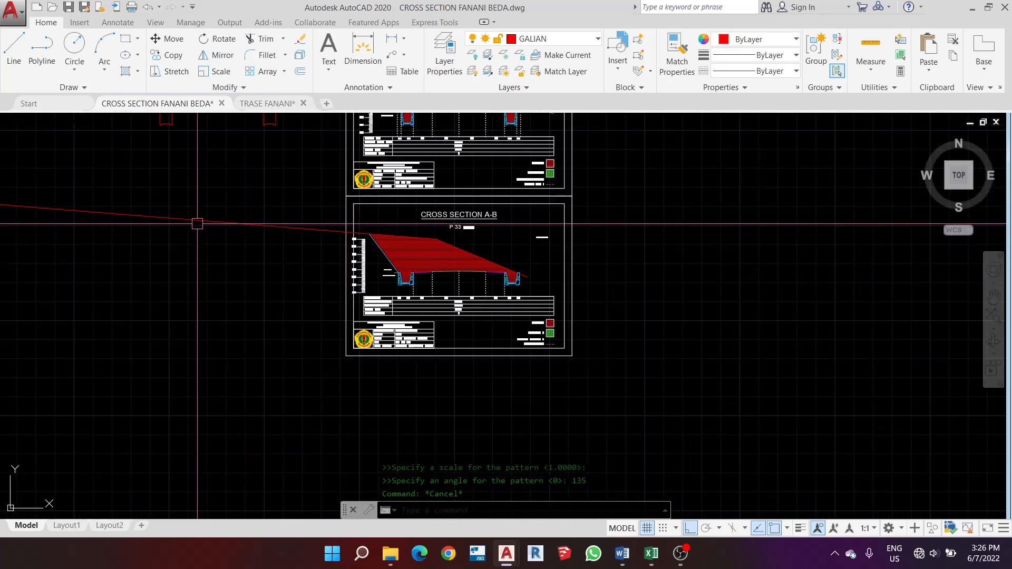
scroll(315, 263, up, 7)
scroll(395, 270, up, 3)
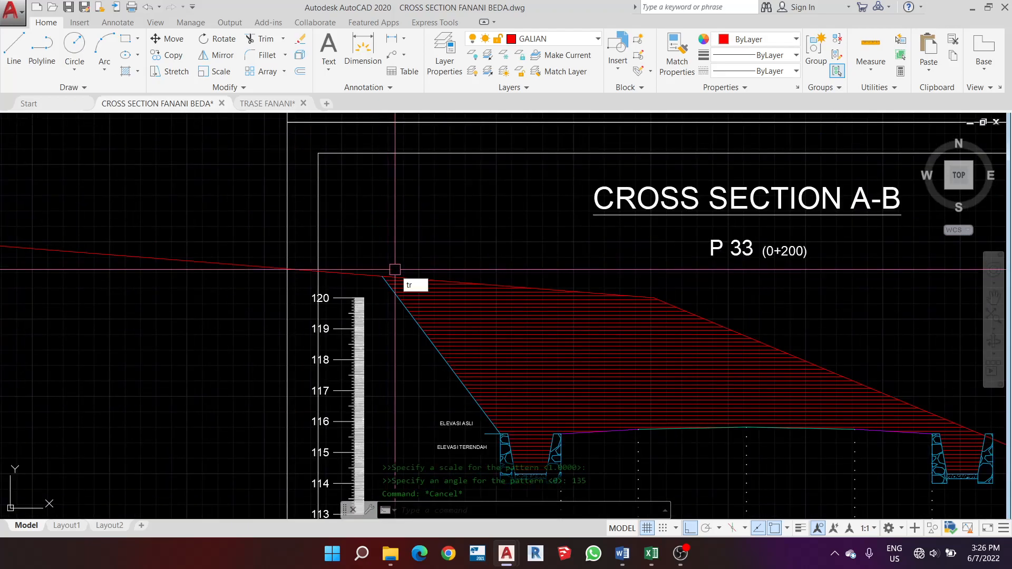
text(tr)
key(space)
scroll(339, 279, up, 2)
key(space)
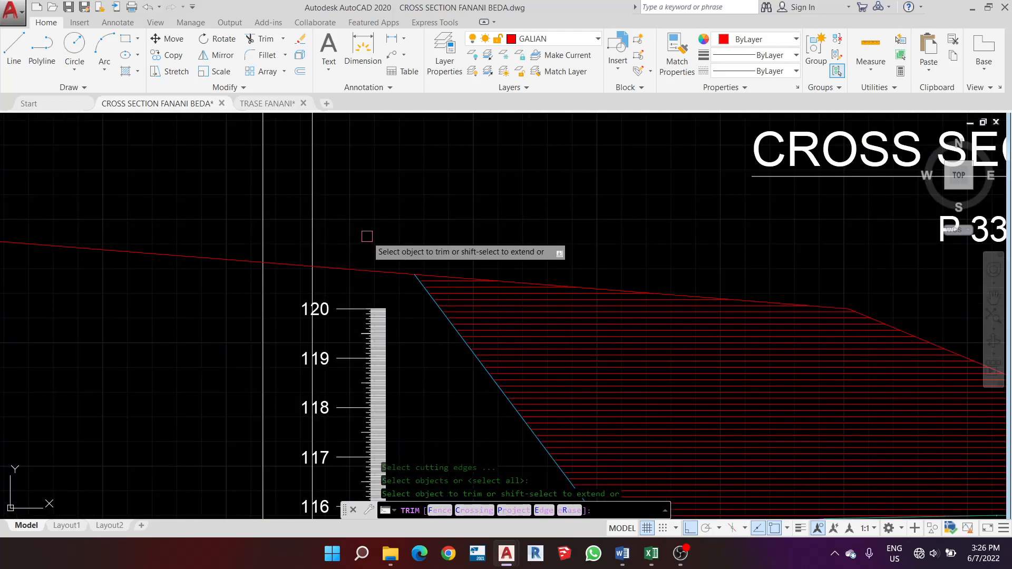
key(Escape)
scroll(358, 271, down, 5)
click(317, 282)
click(266, 214)
key(Delete)
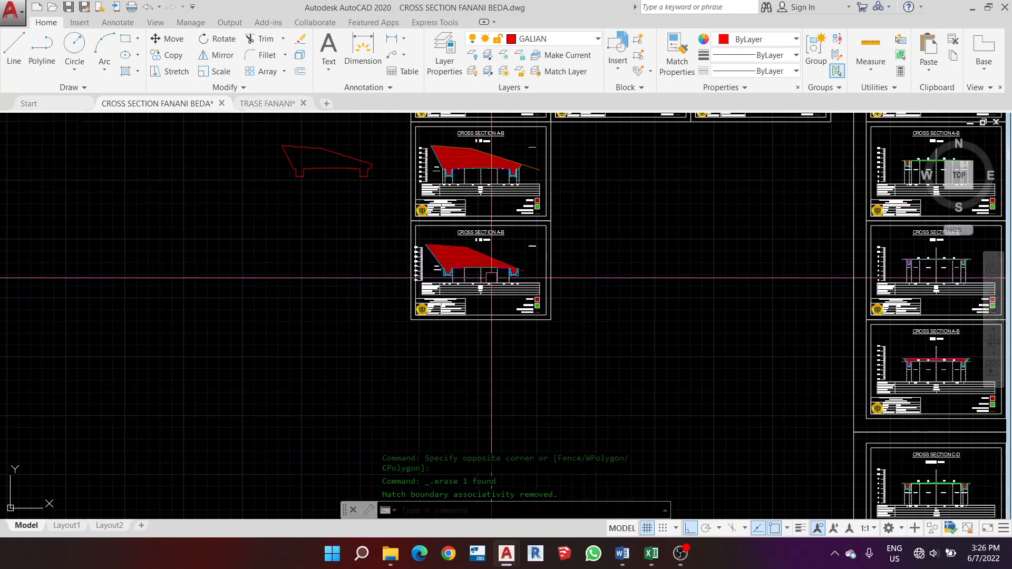
Turn the ELEVASI RENCANA, ELEVASI TERENDAH and ELEVASI TERTINGGI layers back on
scroll(428, 273, up, 6)
scroll(401, 269, down, 3)
scroll(397, 247, up, 3)
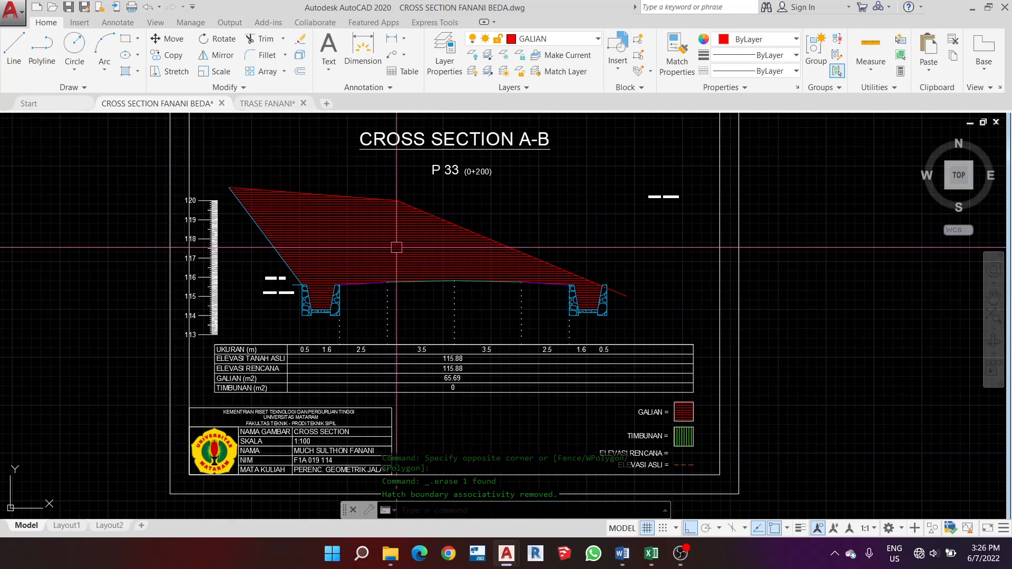
click(565, 41)
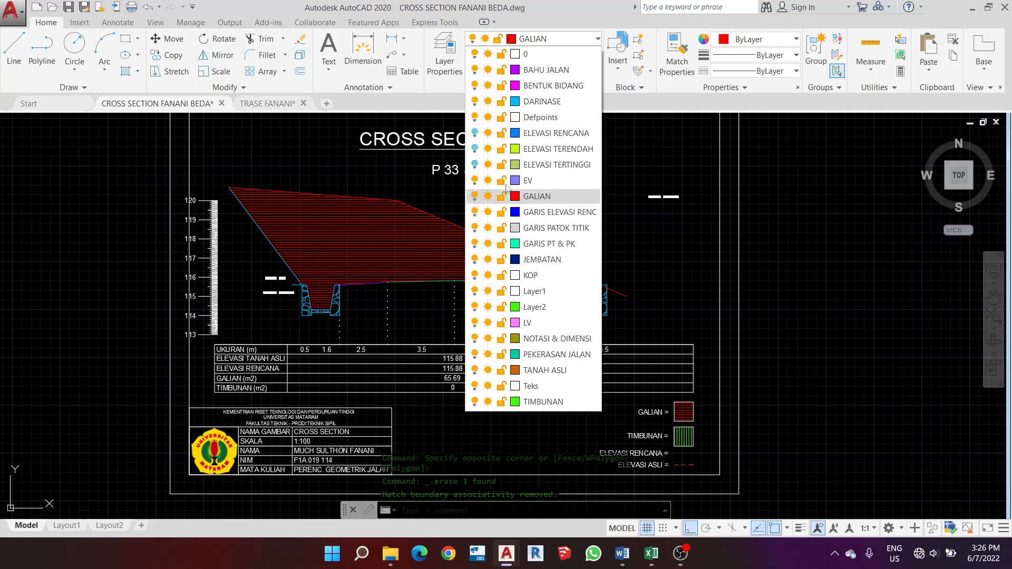
click(475, 134)
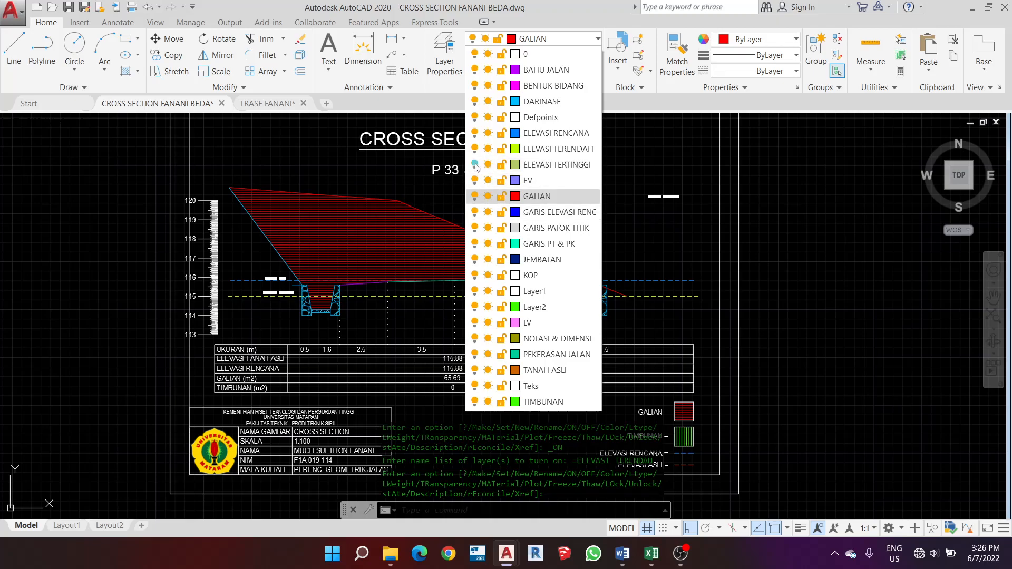
click(359, 216)
scroll(425, 194, down, 3)
scroll(394, 199, up, 2)
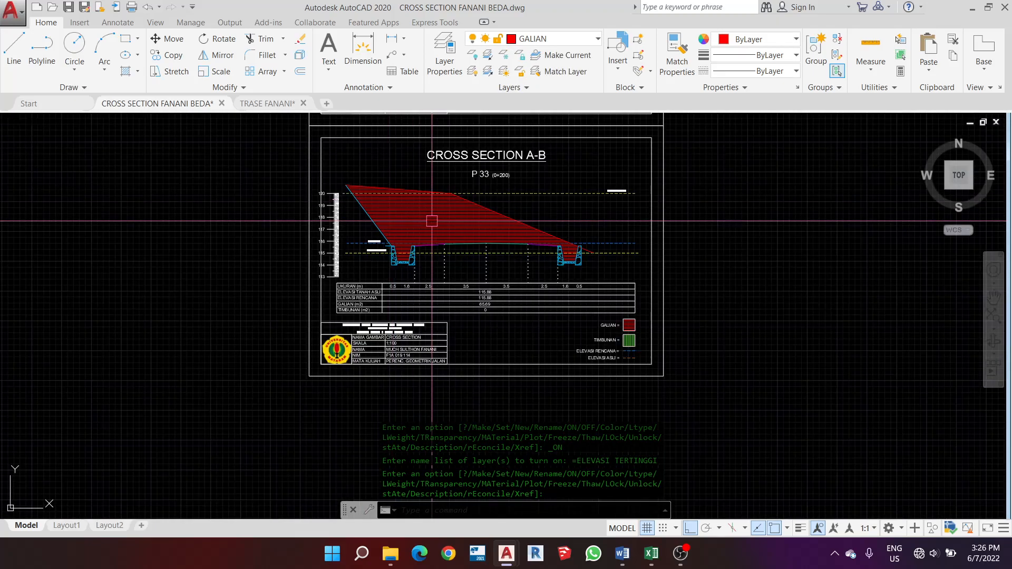
scroll(458, 217, up, 2)
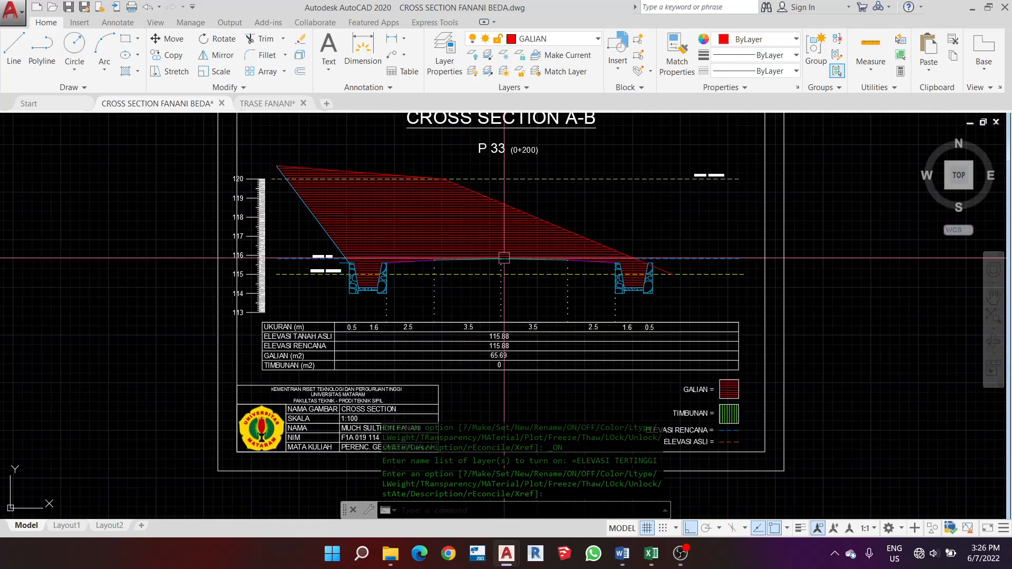
Switch to Word to check the list of cross section steps, and return to the AutoCAD drawing
click(650, 559)
click(650, 559)
click(623, 559)
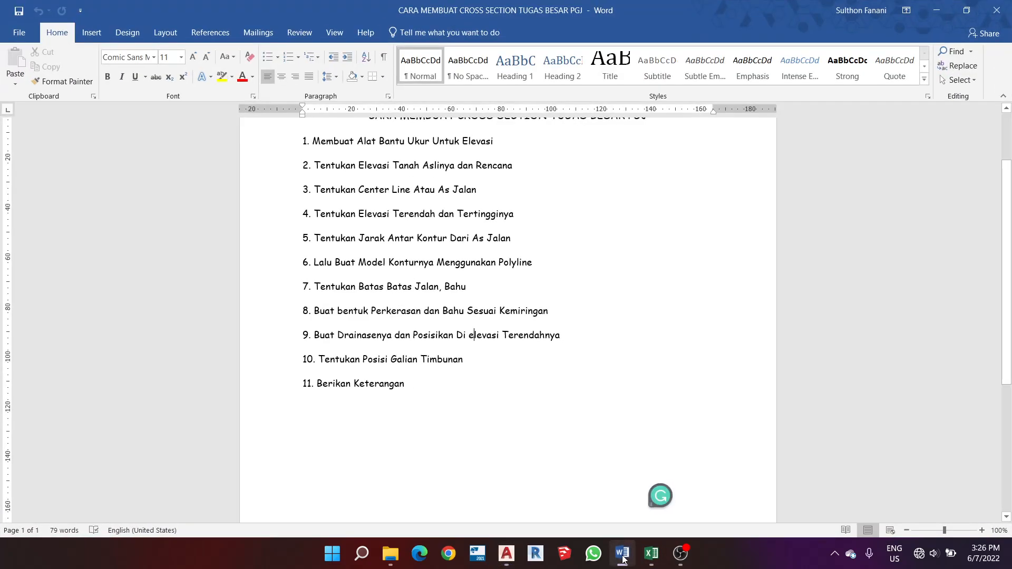
click(623, 559)
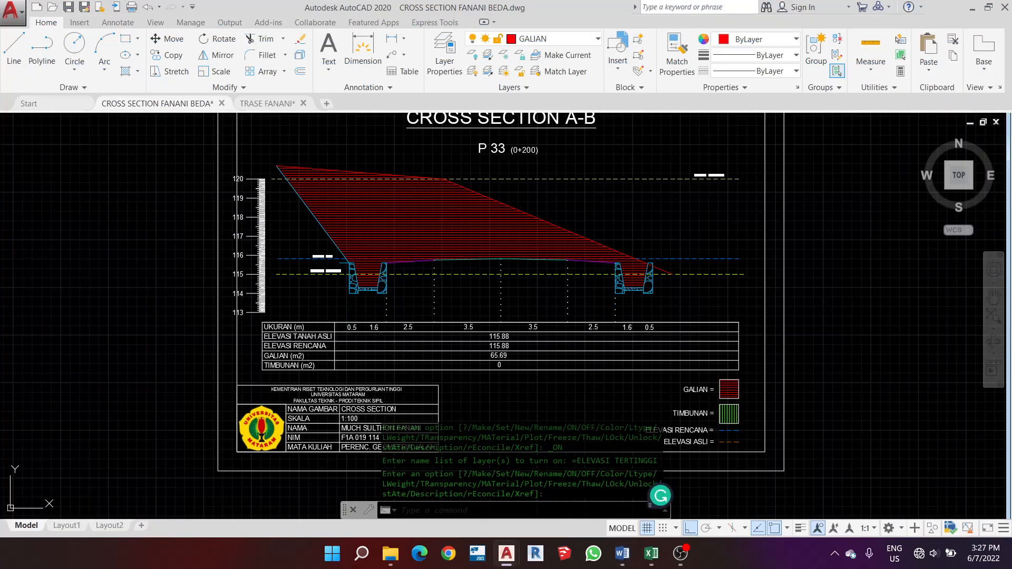
Copy the four 2% and 4% slope labels from the reference cross section to the road centre of P 33
scroll(499, 279, down, 2)
scroll(499, 279, down, 3)
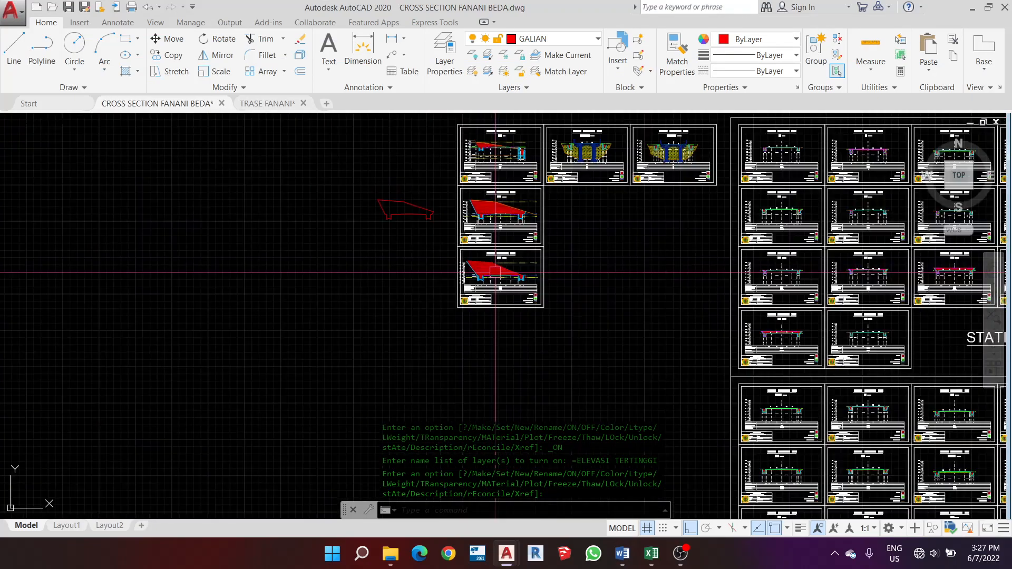
scroll(570, 154, up, 6)
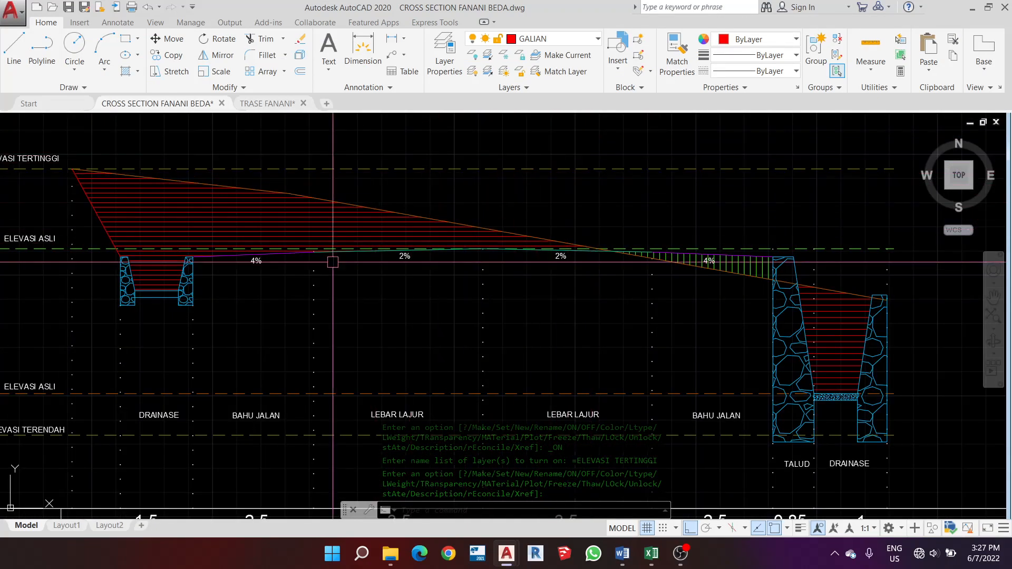
scroll(311, 266, up, 4)
scroll(209, 254, down, 2)
click(186, 257)
click(427, 249)
scroll(554, 244, down, 3)
scroll(776, 271, up, 6)
scroll(781, 265, down, 4)
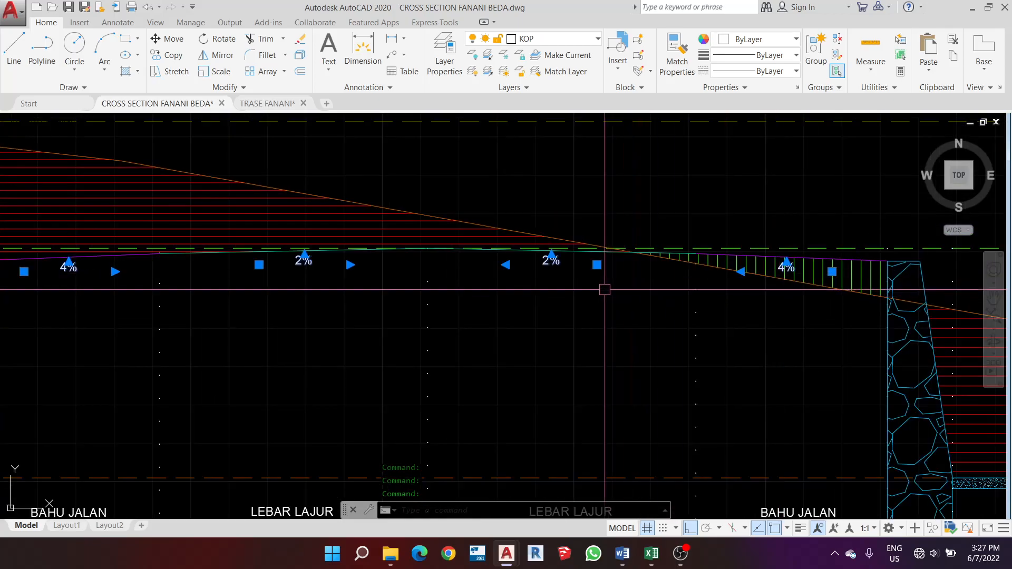
text(o)
key(Return)
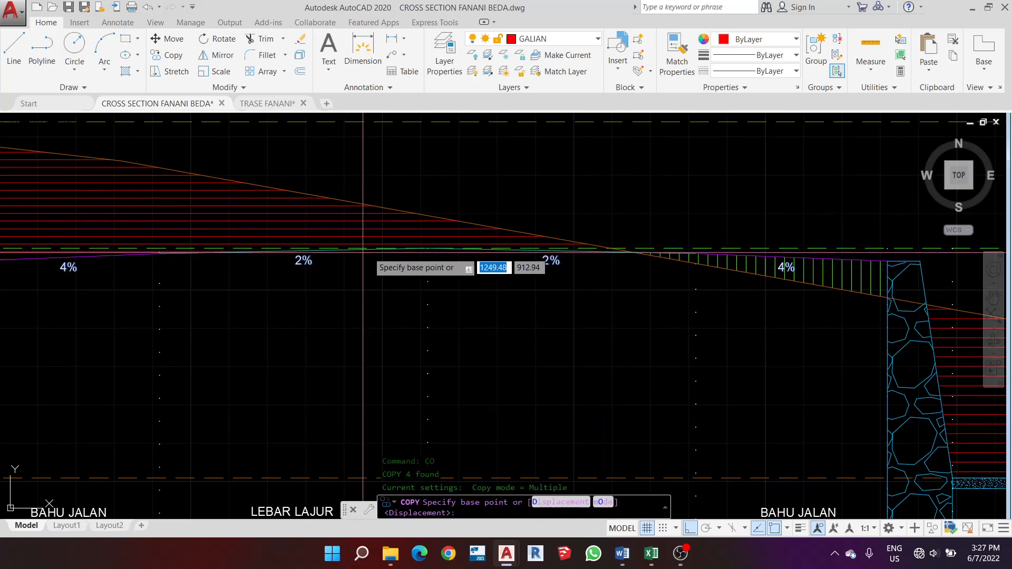
scroll(443, 246, up, 4)
click(456, 243)
scroll(484, 288, down, 6)
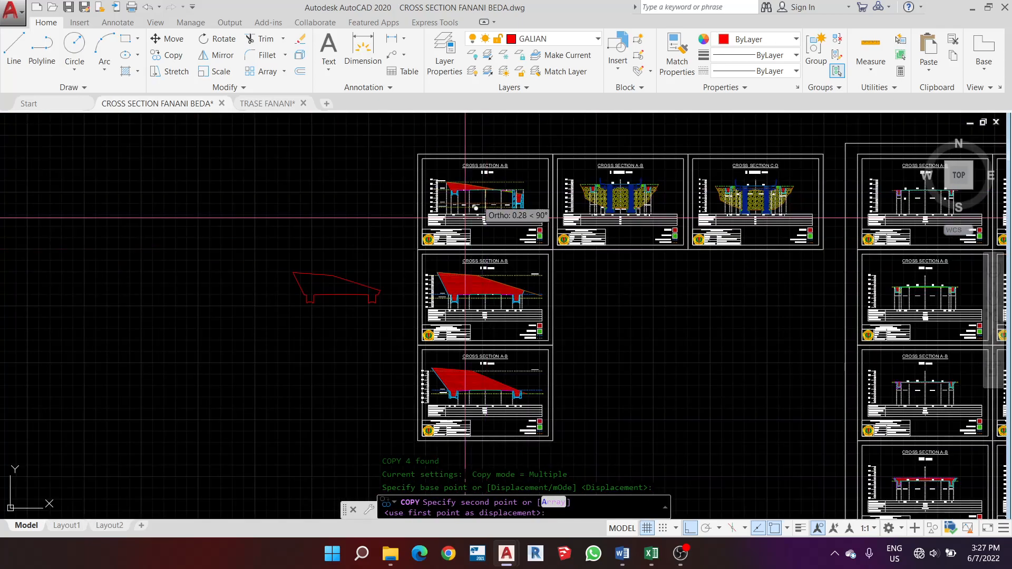
scroll(483, 358, up, 8)
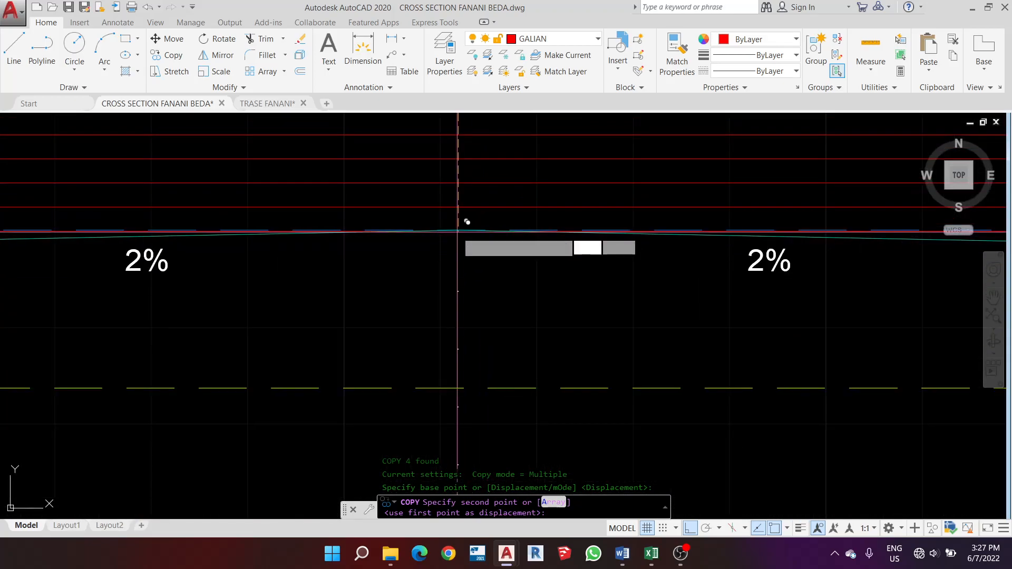
scroll(459, 231, down, 6)
scroll(368, 239, up, 7)
key(Escape)
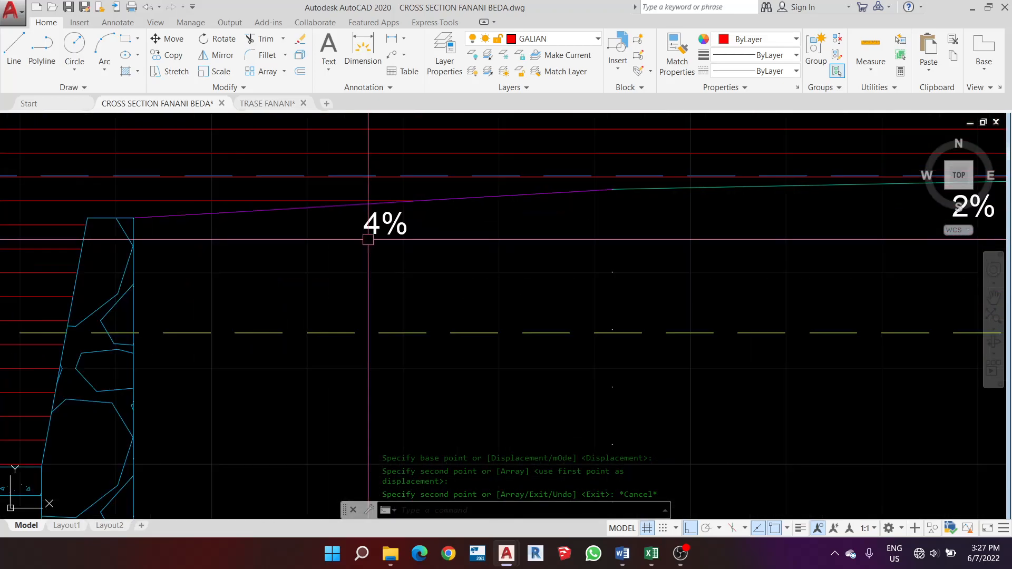
Change the slope labels on both road shoulders of P 33 to 6%
double_click(378, 227)
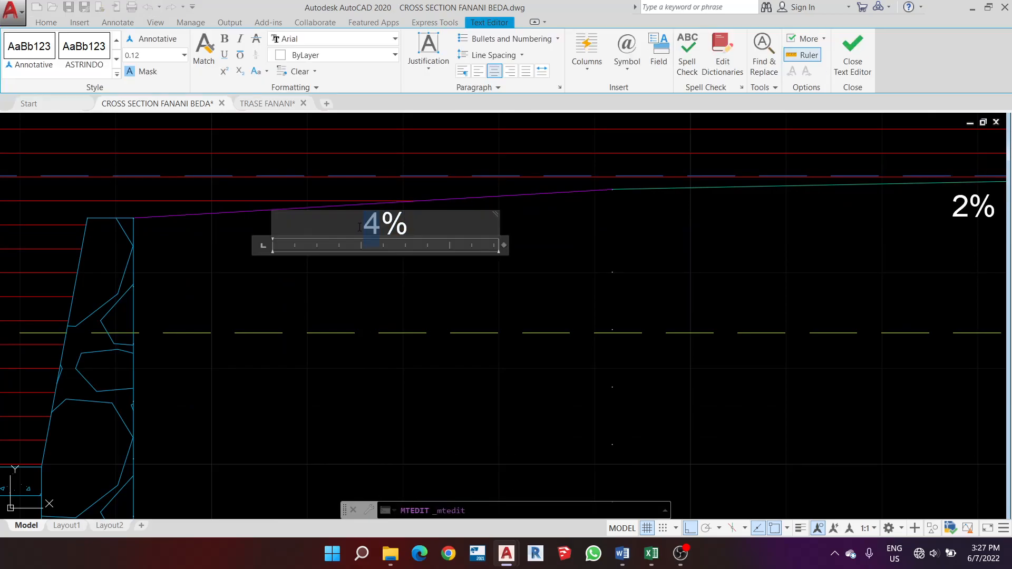
click(415, 284)
scroll(415, 284, down, 5)
scroll(527, 277, up, 5)
scroll(462, 251, up, 6)
double_click(413, 255)
text(6)
click(412, 305)
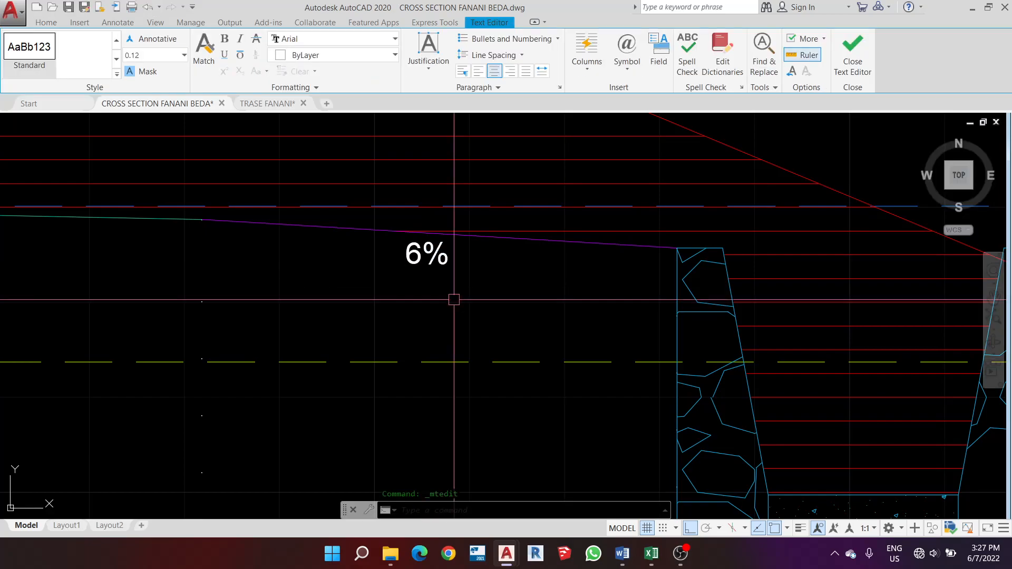
Examine the P 33 sheet, including its slope labels, elevation lines and data table
scroll(454, 299, down, 6)
scroll(574, 294, up, 2)
scroll(574, 293, down, 2)
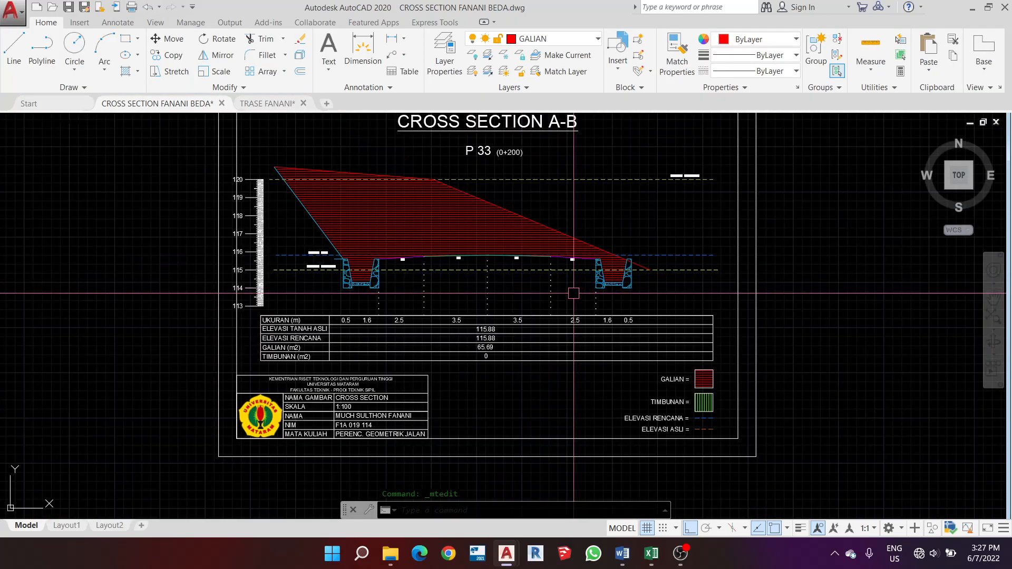
scroll(491, 267, up, 2)
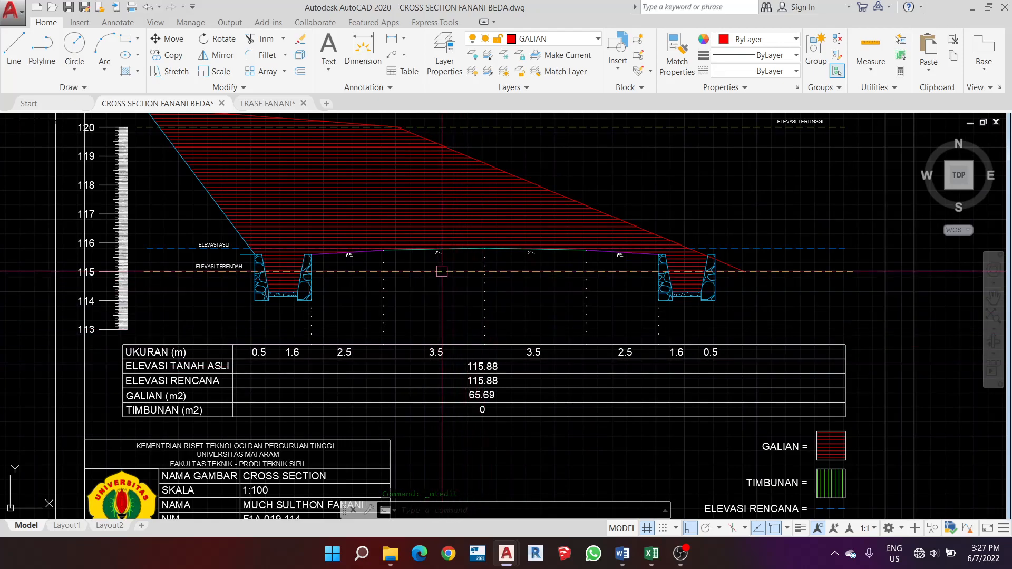
scroll(327, 317, up, 2)
scroll(327, 317, down, 2)
scroll(327, 317, up, 2)
scroll(489, 347, down, 5)
scroll(490, 347, up, 3)
scroll(490, 347, down, 2)
scroll(490, 347, up, 2)
Copy the DRAINASE, BAHU JALAN and LEBAR LAJUR labels from the reference cross section to the area below P 33's left half
scroll(490, 347, down, 3)
scroll(500, 205, up, 2)
scroll(508, 244, down, 3)
scroll(369, 232, up, 6)
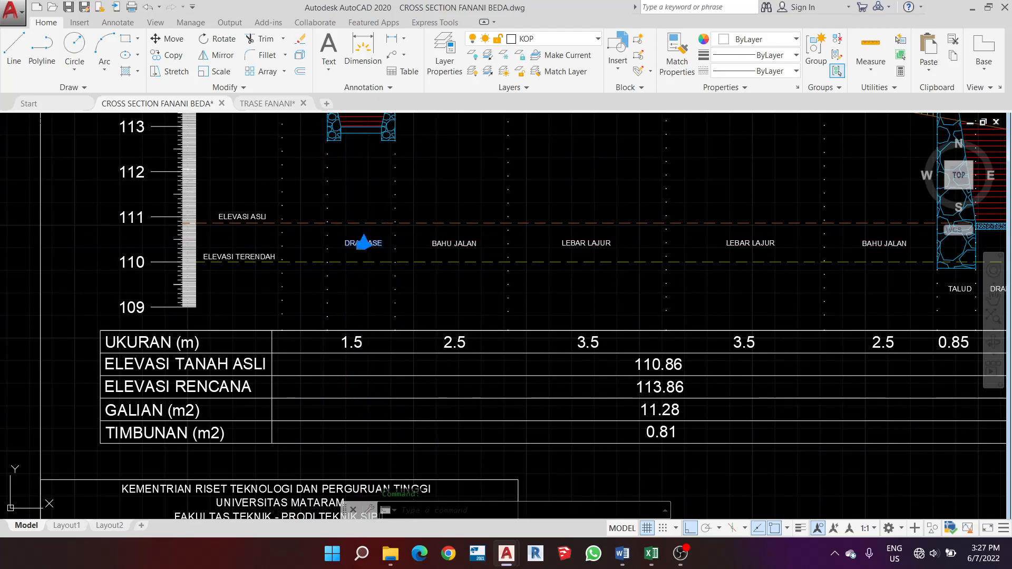
scroll(576, 245, down, 4)
scroll(577, 245, up, 4)
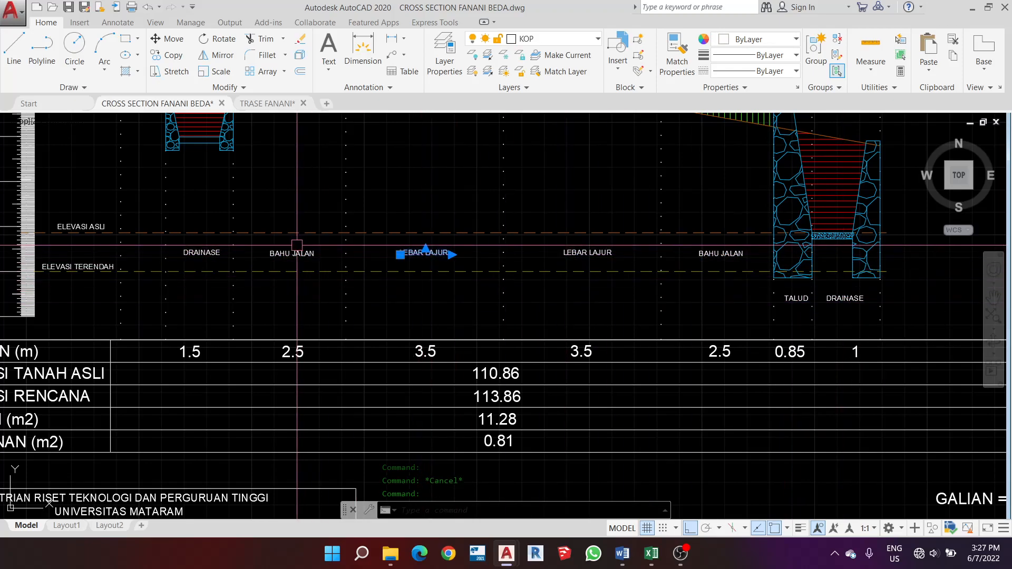
text(o)
key(Return)
click(510, 232)
scroll(510, 232, down, 10)
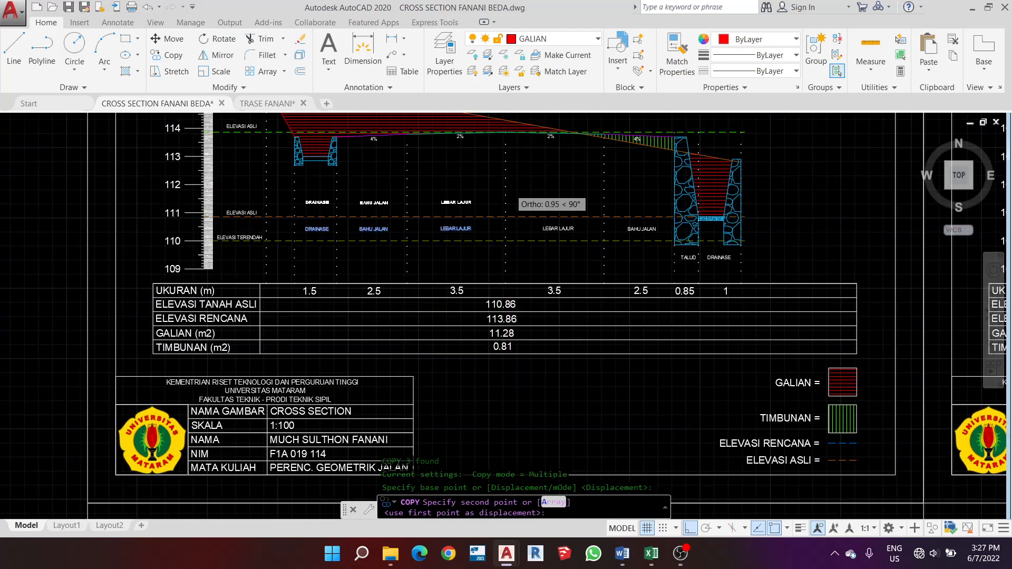
scroll(501, 321, down, 6)
scroll(501, 375, up, 14)
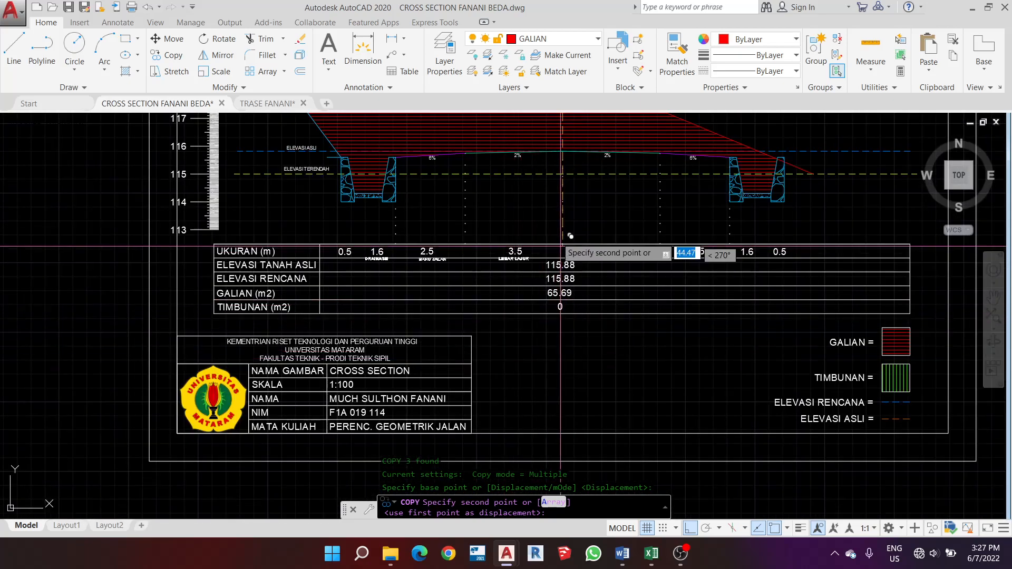
scroll(565, 211, up, 6)
scroll(580, 208, down, 3)
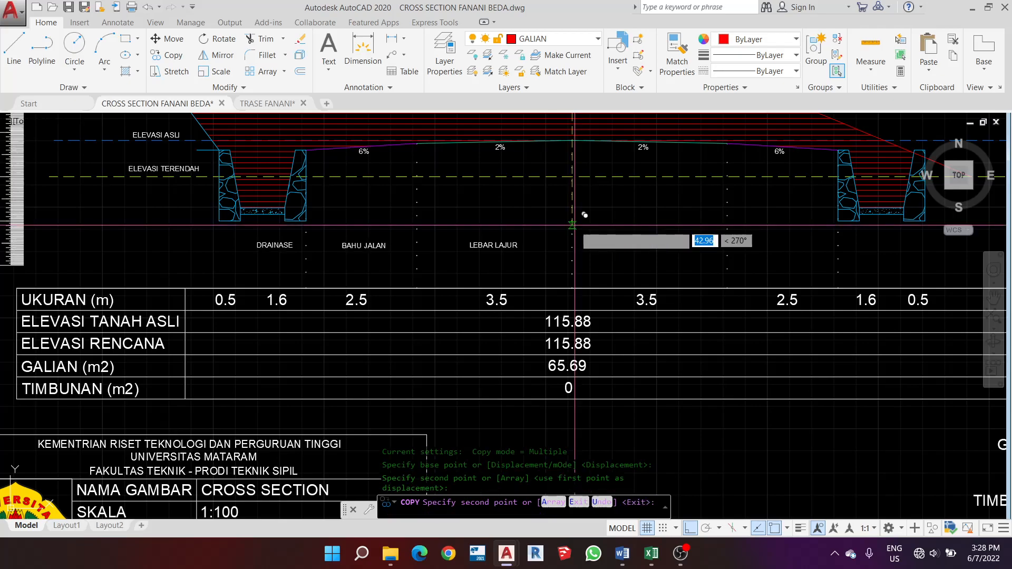
click(574, 225)
key(Escape)
Copy the dotted guide line at the left drain's road-side edge to its two inner wall edges and outer edge
scroll(348, 238, down, 4)
scroll(348, 238, up, 4)
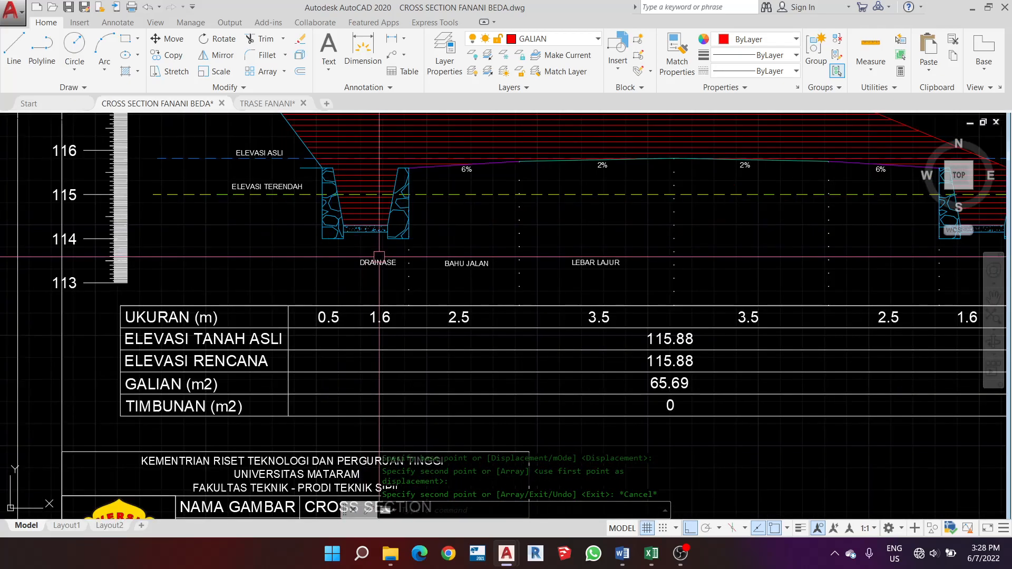
click(405, 252)
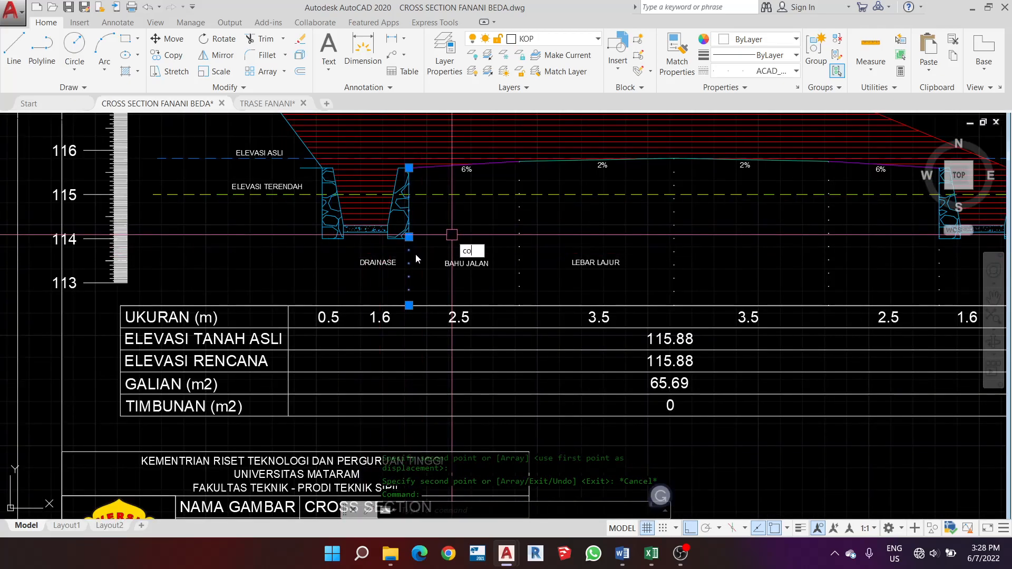
text(co)
key(Return)
scroll(405, 239, up, 4)
click(417, 236)
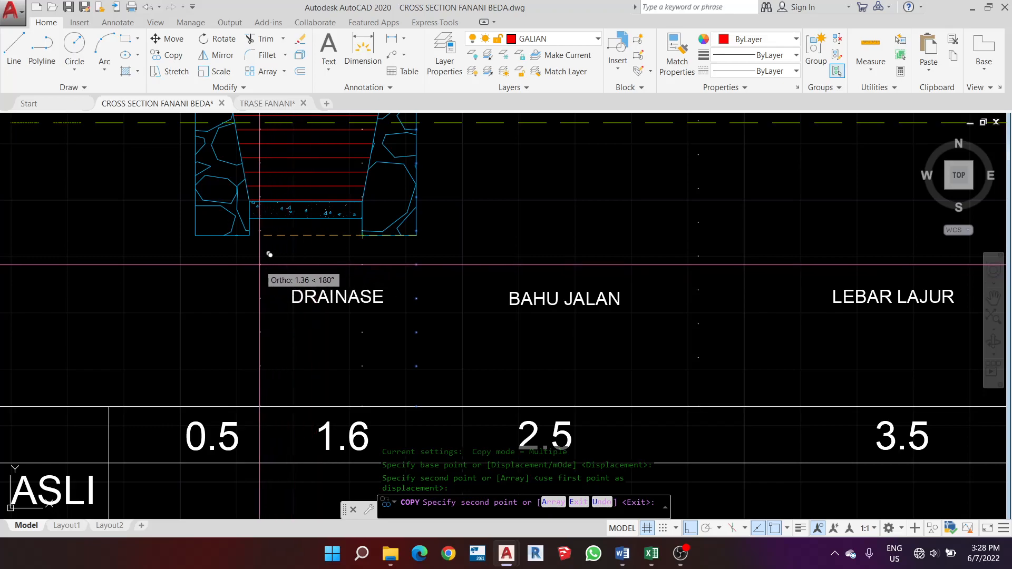
click(250, 235)
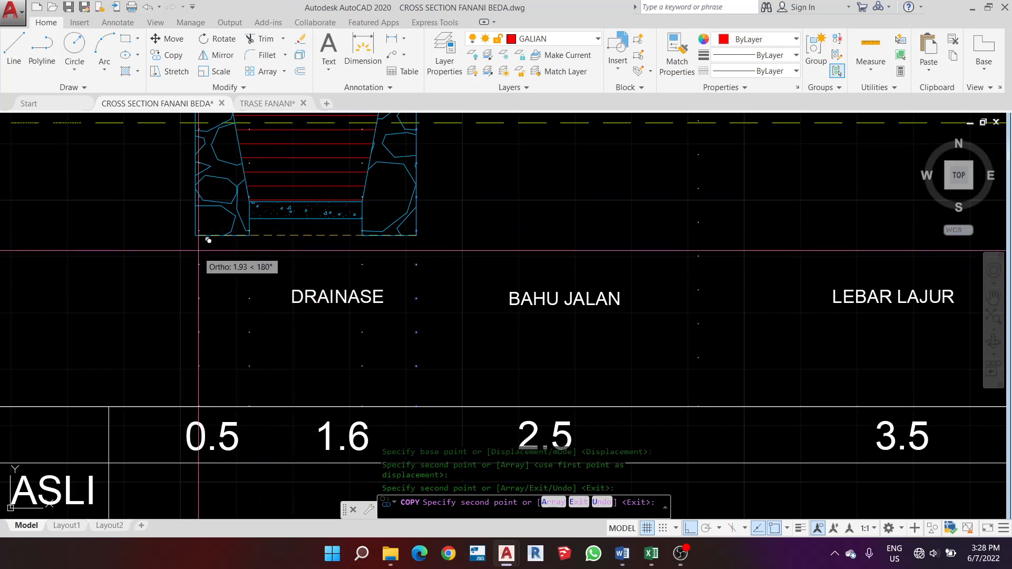
key(Escape)
Move the DRAINASE label to the middle of the channel between the left drain's inner guide lines
click(339, 293)
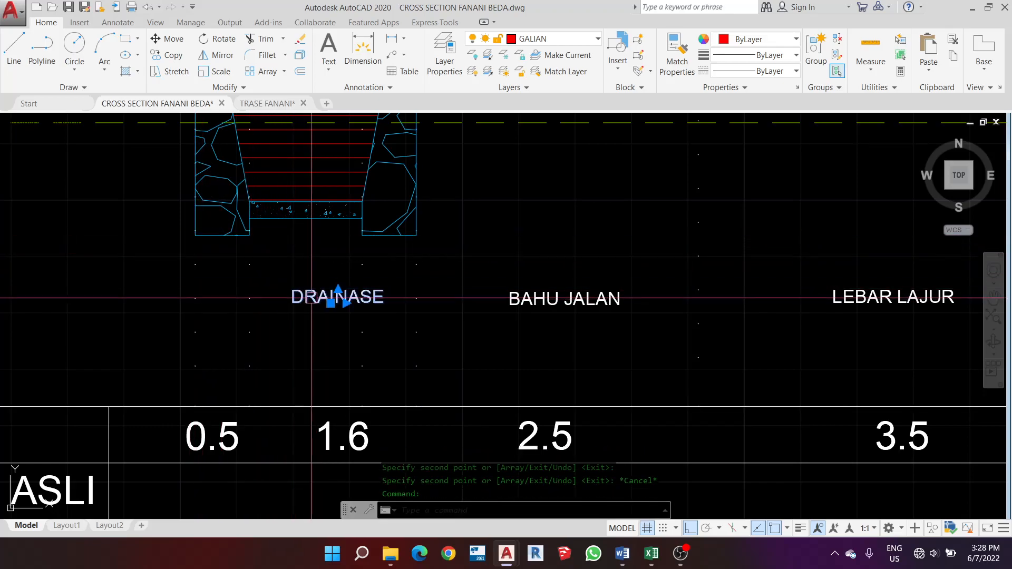
text(m)
key(Return)
click(291, 294)
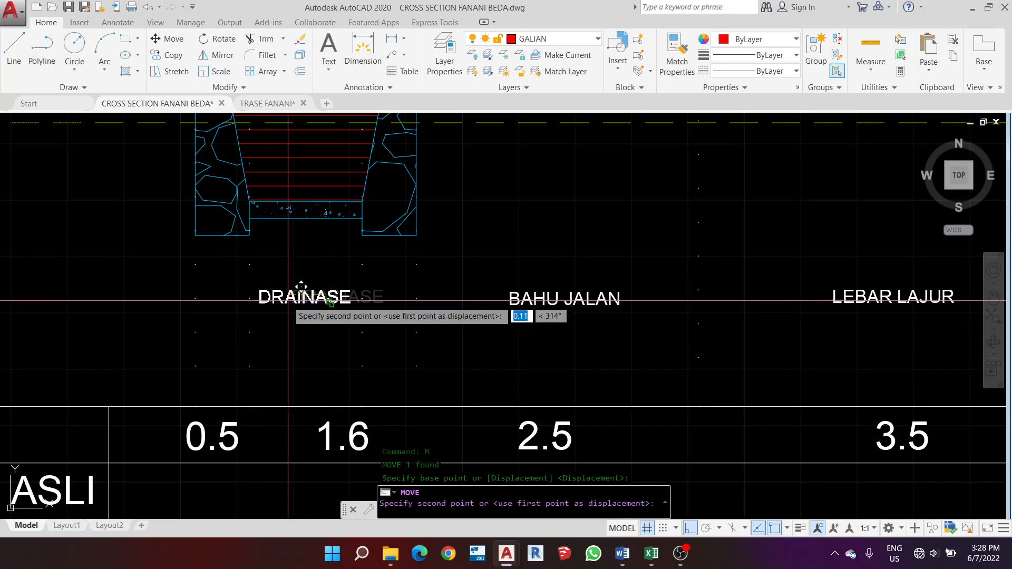
scroll(295, 285, up, 2)
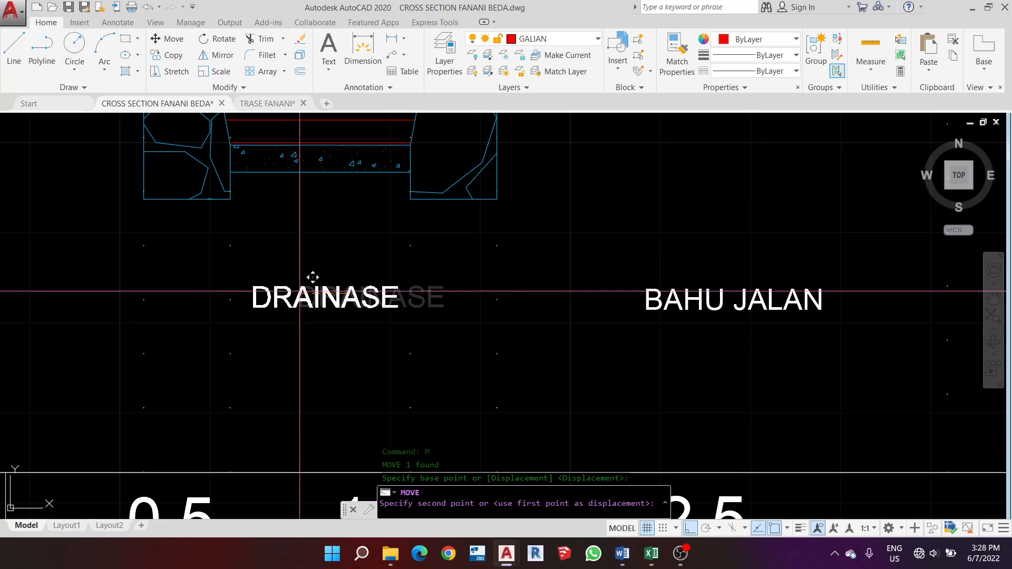
scroll(311, 276, up, 2)
click(297, 254)
scroll(293, 285, down, 6)
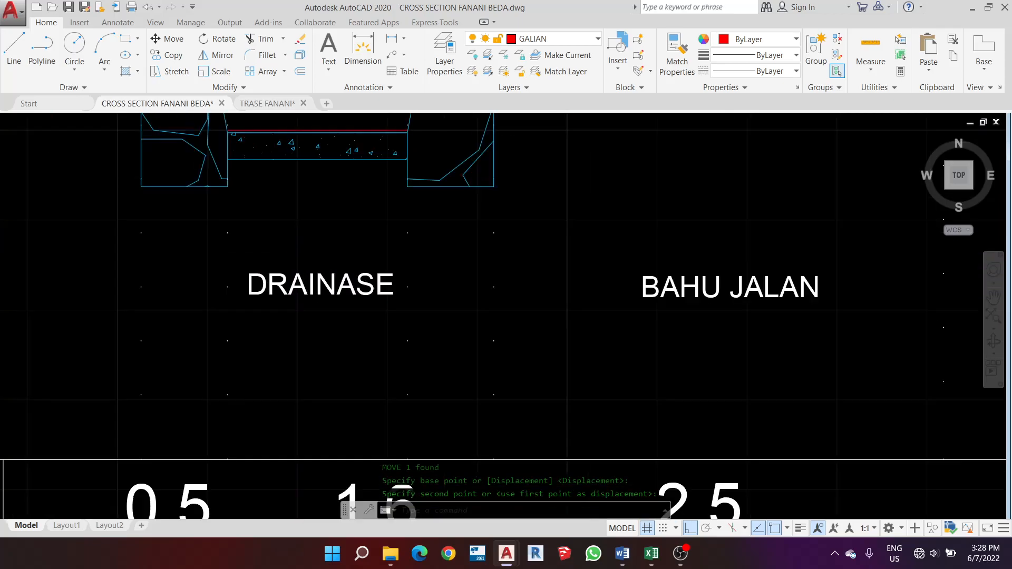
Copy the DRAINASE label to below the left drain's outer wall and change the copy to a centred TALUD
scroll(274, 310, up, 2)
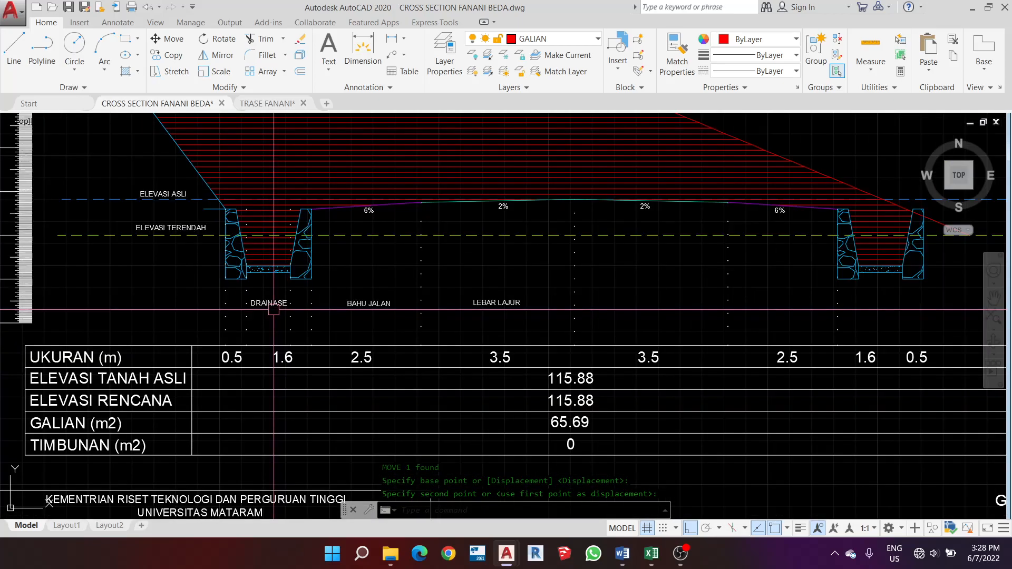
scroll(273, 310, up, 2)
scroll(273, 309, down, 4)
scroll(273, 310, up, 4)
click(273, 310)
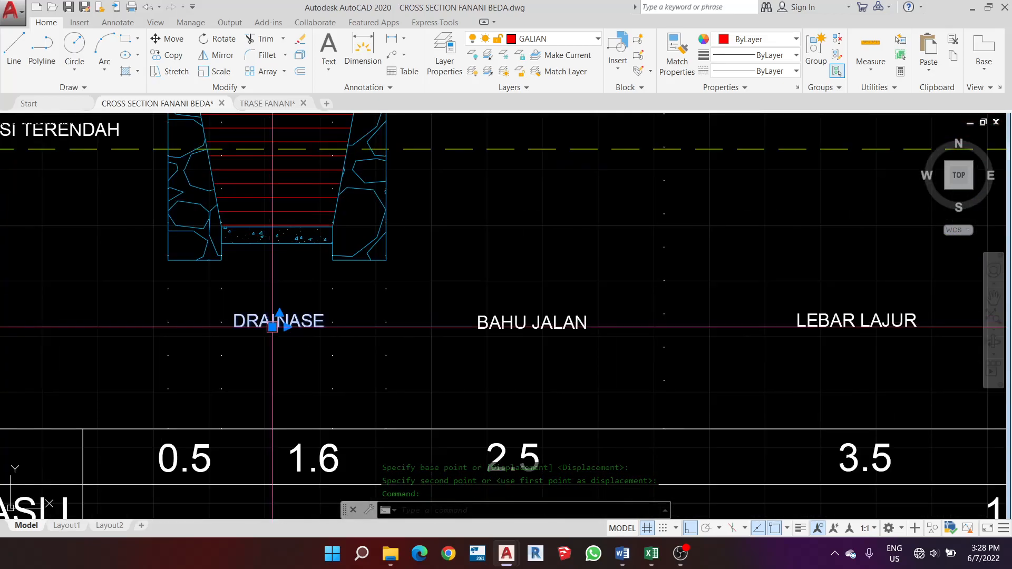
text(co)
key(space)
scroll(271, 321, up, 2)
click(272, 321)
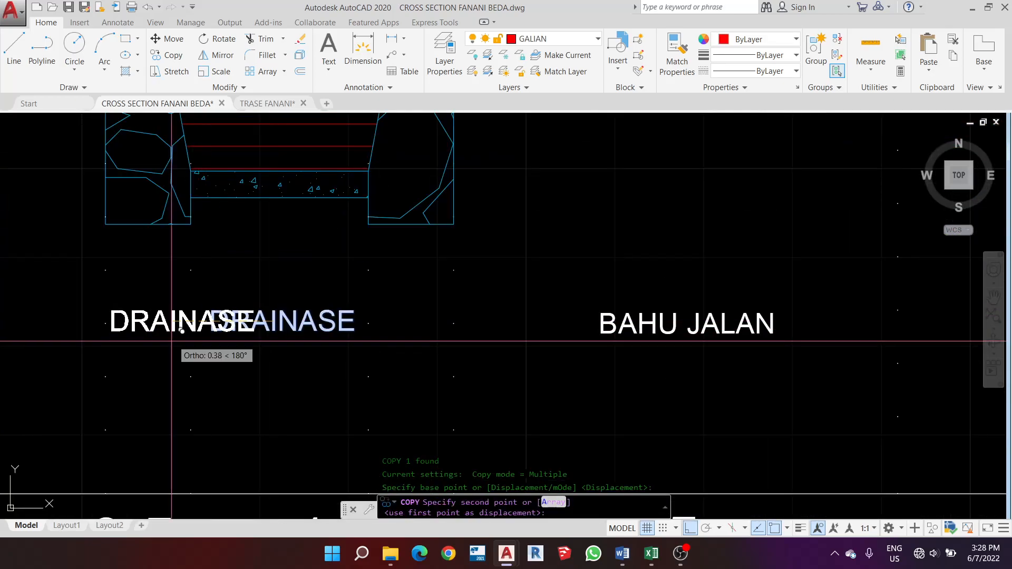
click(123, 340)
key(Escape)
double_click(125, 327)
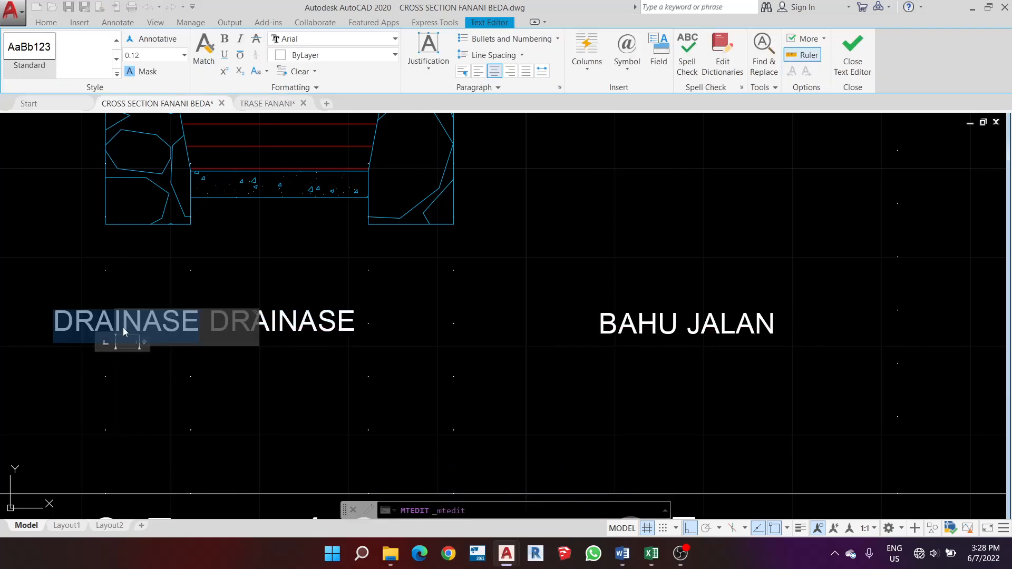
text(t)
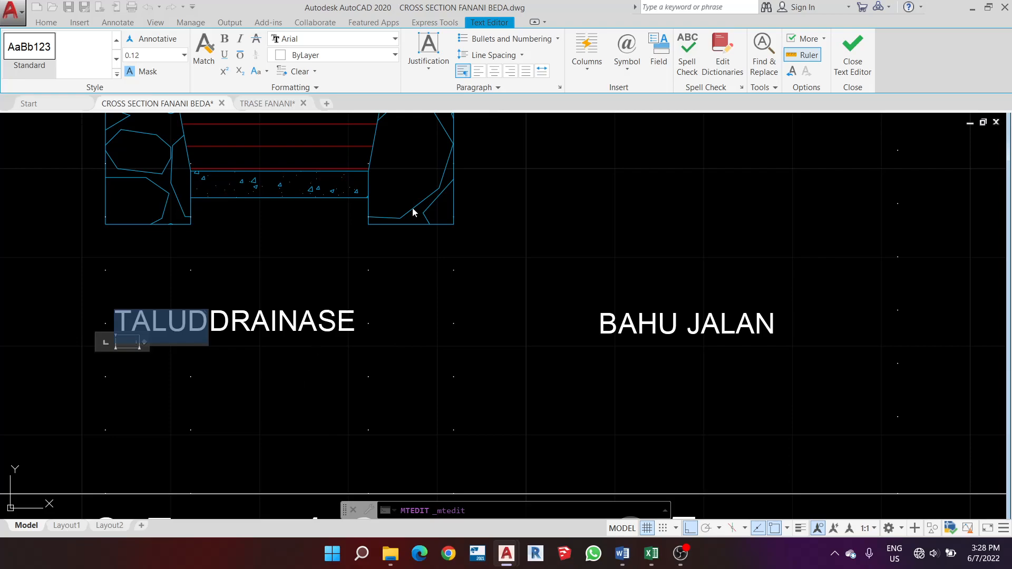
click(236, 419)
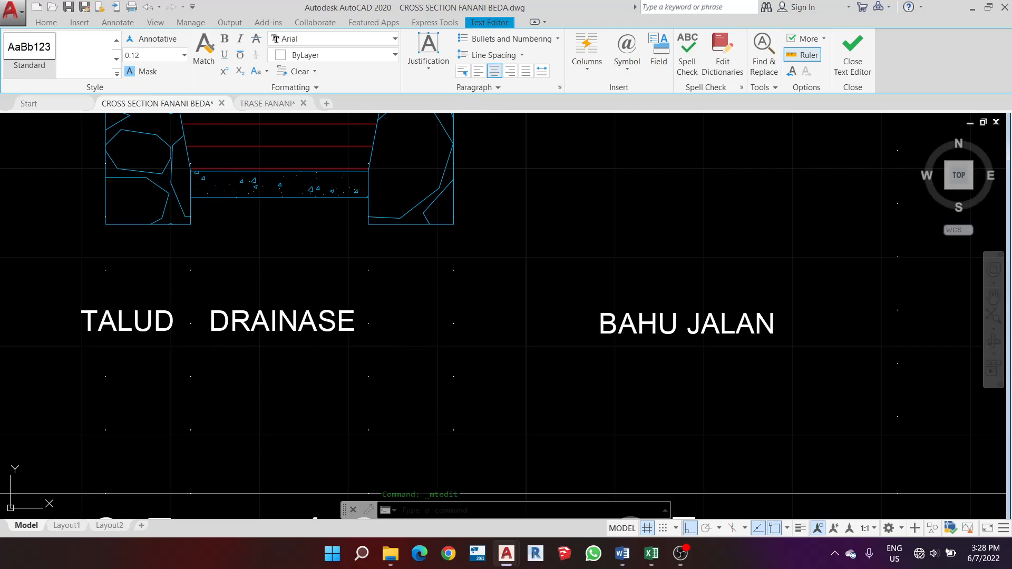
Move the TALUD label sideways so it sits centred between the outer wall's guide lines
click(117, 328)
scroll(115, 327, up, 2)
text(m)
key(Return)
click(118, 328)
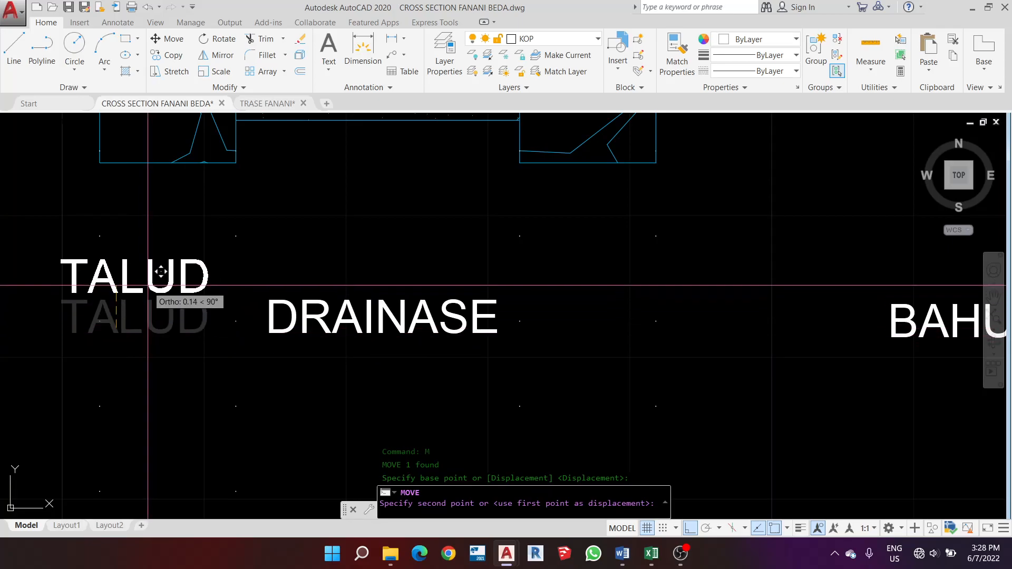
click(149, 317)
Copy the TALUD label horizontally to below the left drain's road-side wall
click(149, 317)
text(co)
key(Return)
click(150, 318)
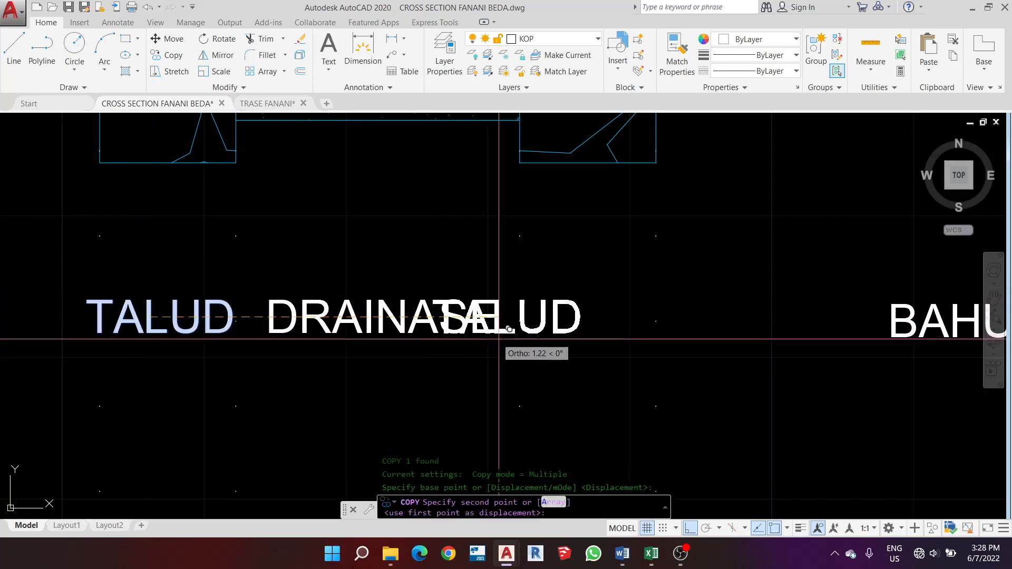
click(589, 353)
scroll(437, 322, down, 8)
key(Escape)
Erase the four size values 3.5, 2.5, 1.6 and 0.5 of the road's right half from the UKURAN row
middle_drag(810, 379, 582, 383)
scroll(870, 382, up, 2)
click(859, 385)
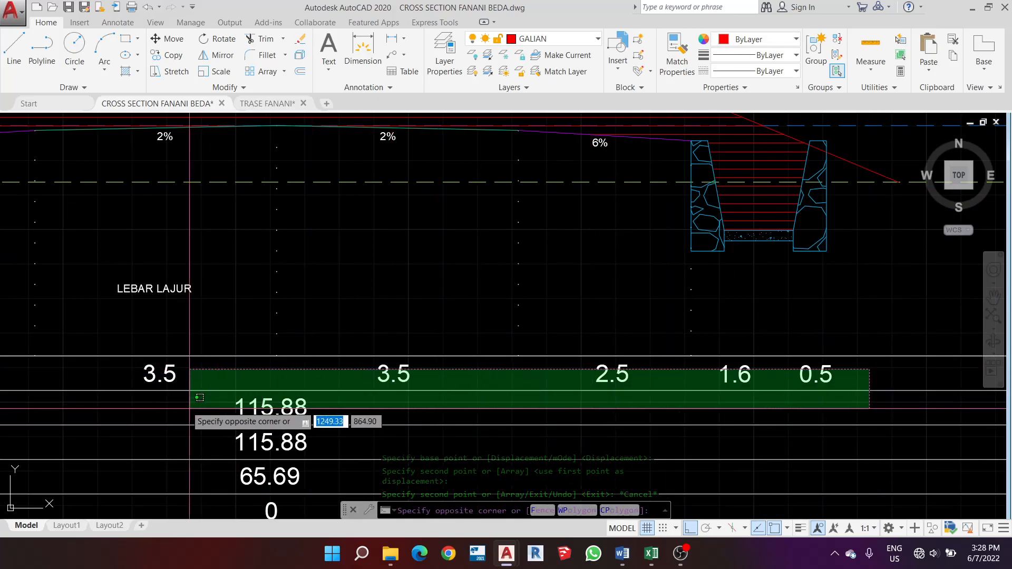
click(391, 374)
key(Delete)
scroll(390, 373, down, 5)
scroll(162, 355, up, 5)
scroll(162, 356, up, 2)
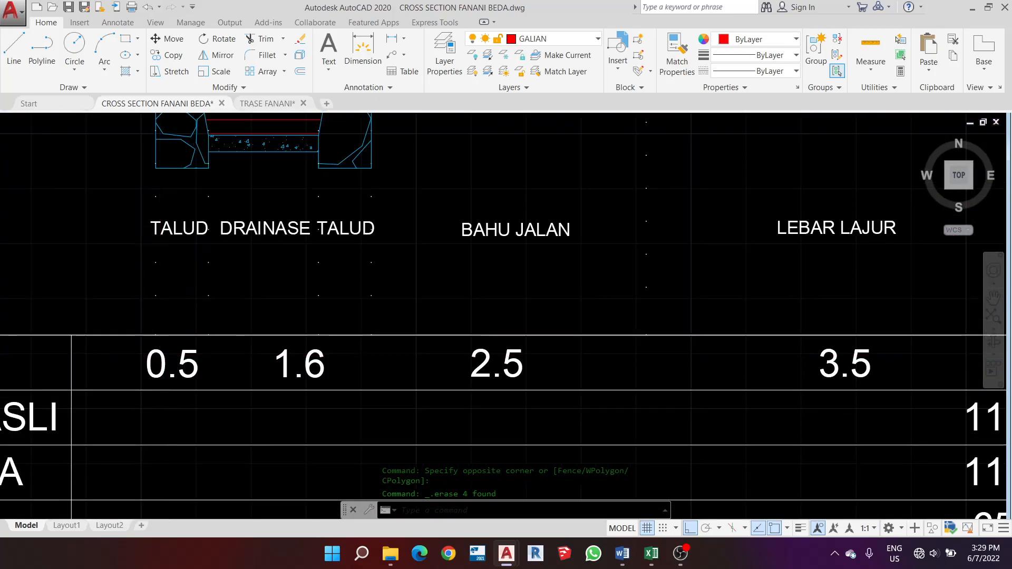
Check the outer talud's width with a temporary line and set its value in the UKURAN row to 0.48
scroll(204, 273, down, 1)
scroll(205, 274, up, 3)
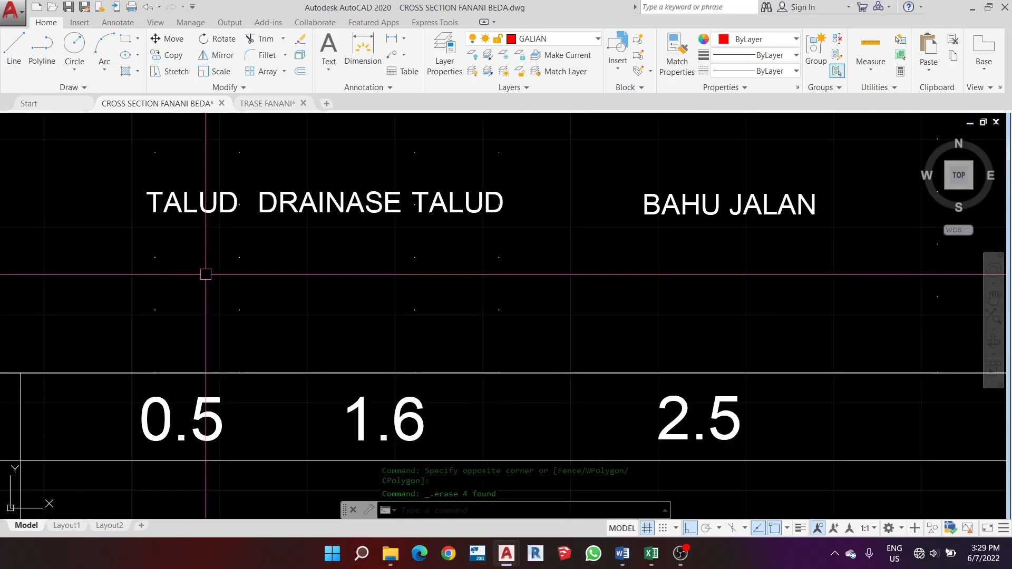
text(l)
key(Return)
click(240, 313)
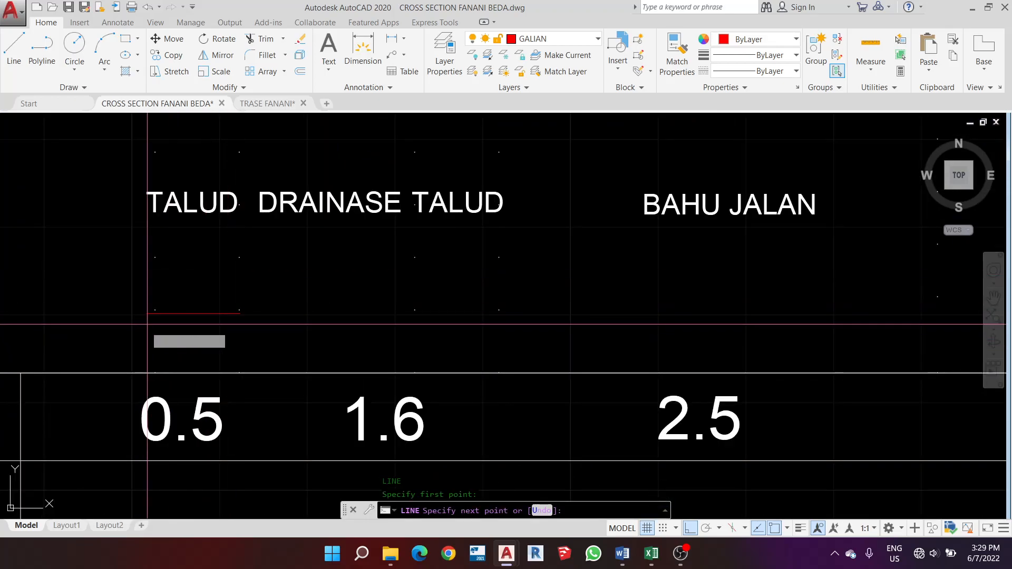
key(Escape)
click(196, 407)
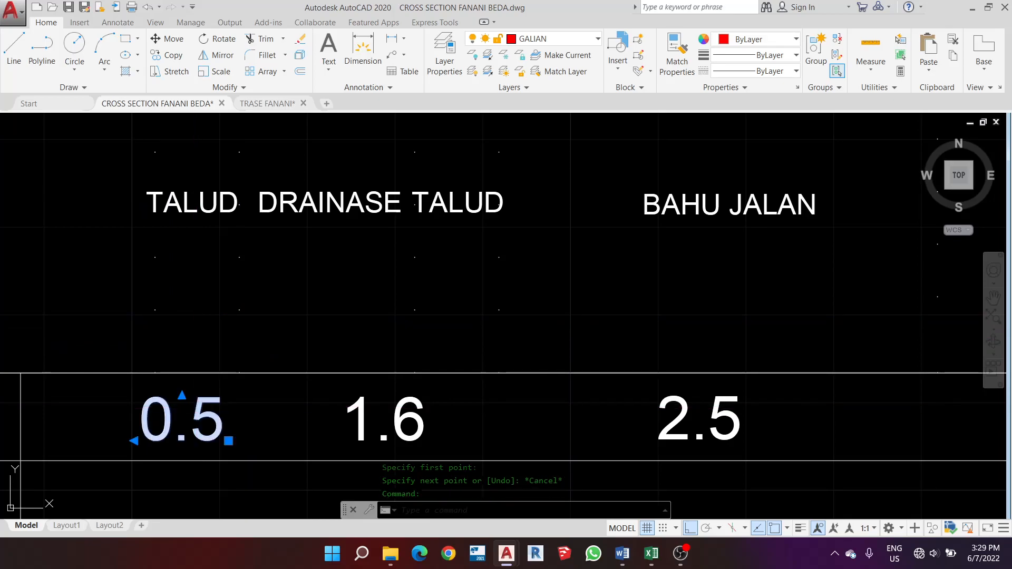
double_click(229, 417)
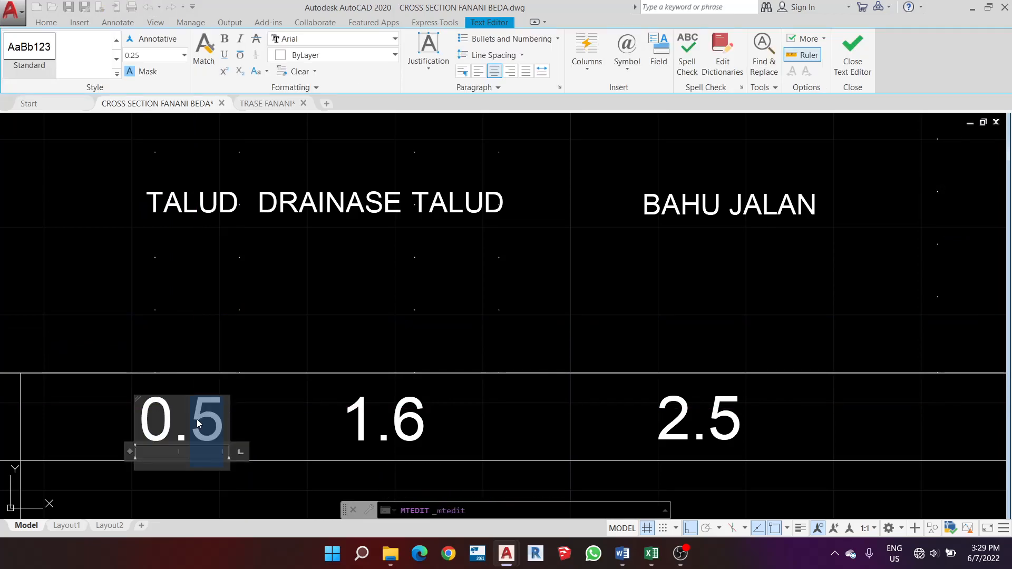
text(48)
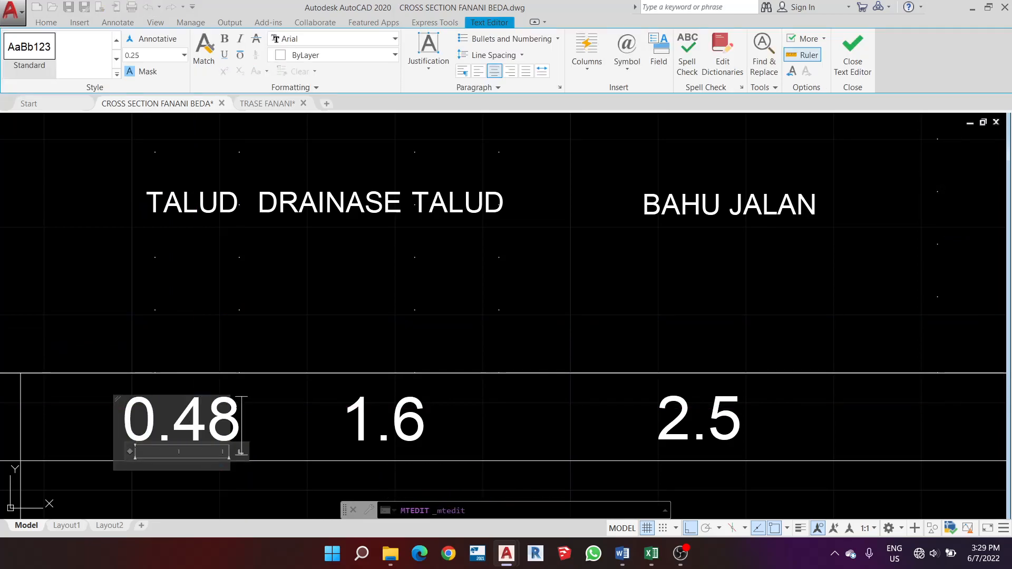
click(289, 411)
Check the drain channel's width with a temporary line and set its UKURAN value to 1, centre-justified
text(l)
key(Return)
click(415, 310)
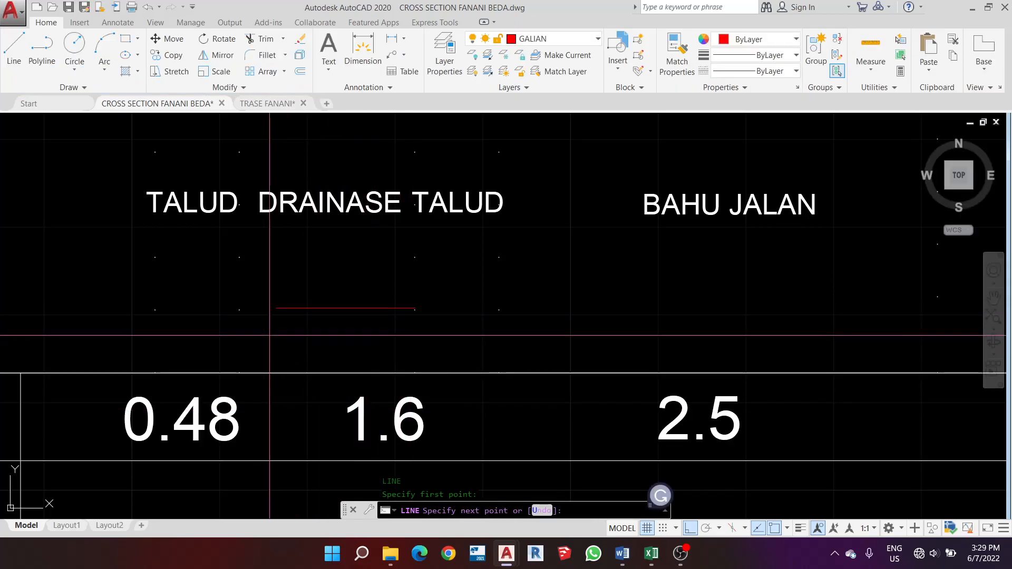
key(Escape)
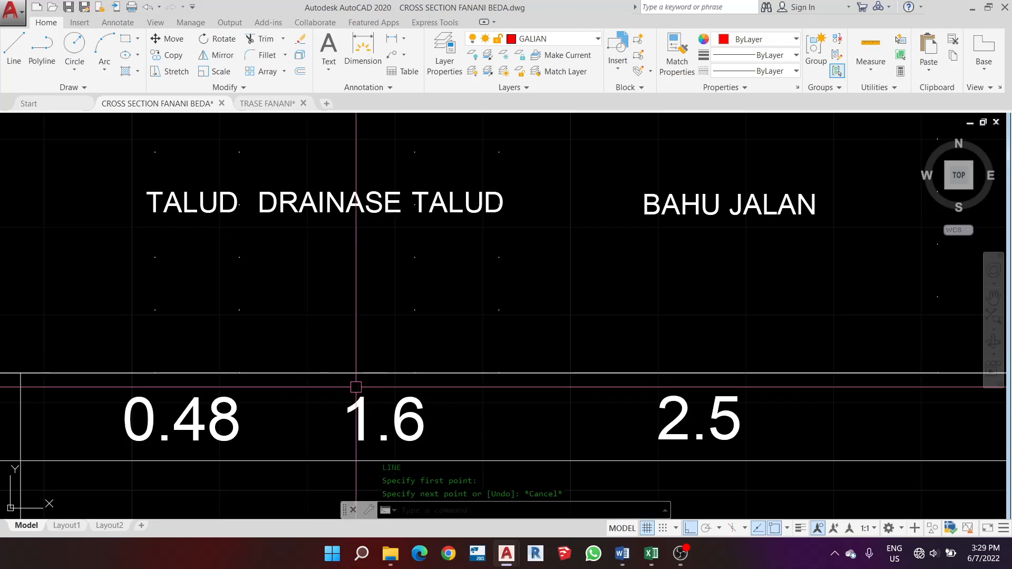
double_click(405, 417)
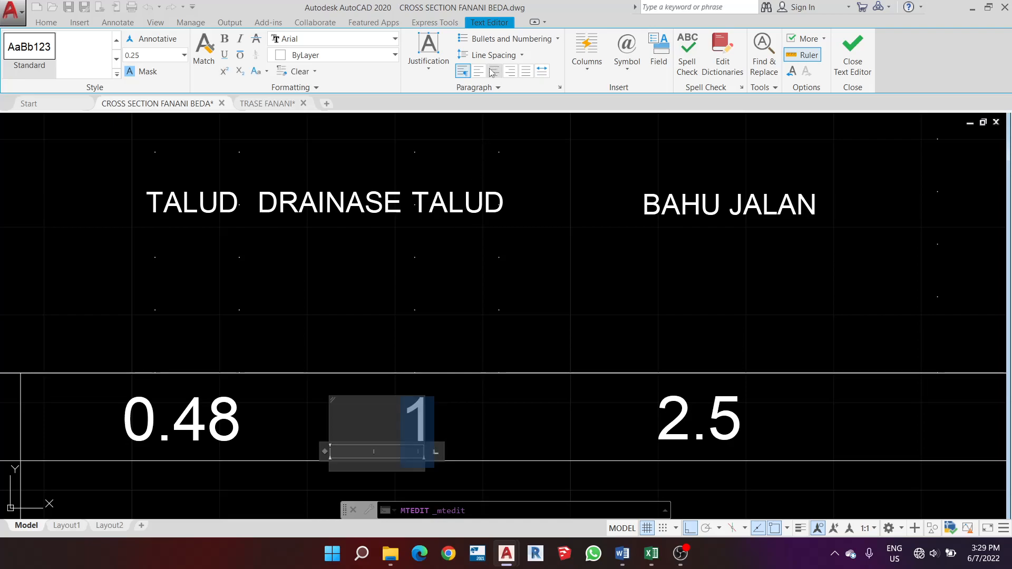
click(469, 319)
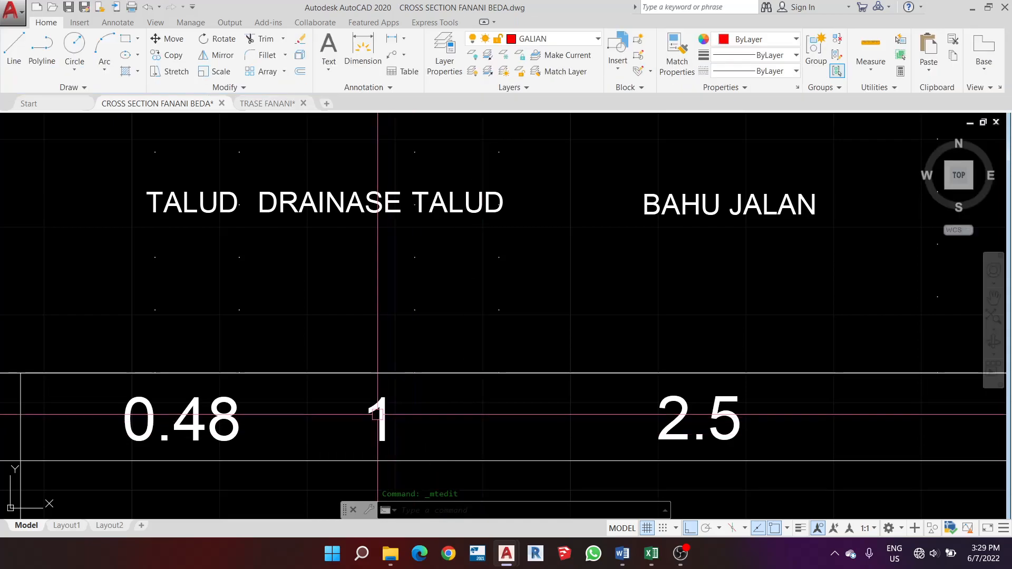
Move the value 1 horizontally to below the DRAINASE label in the UKURAN row
text(m)
key(space)
click(377, 415)
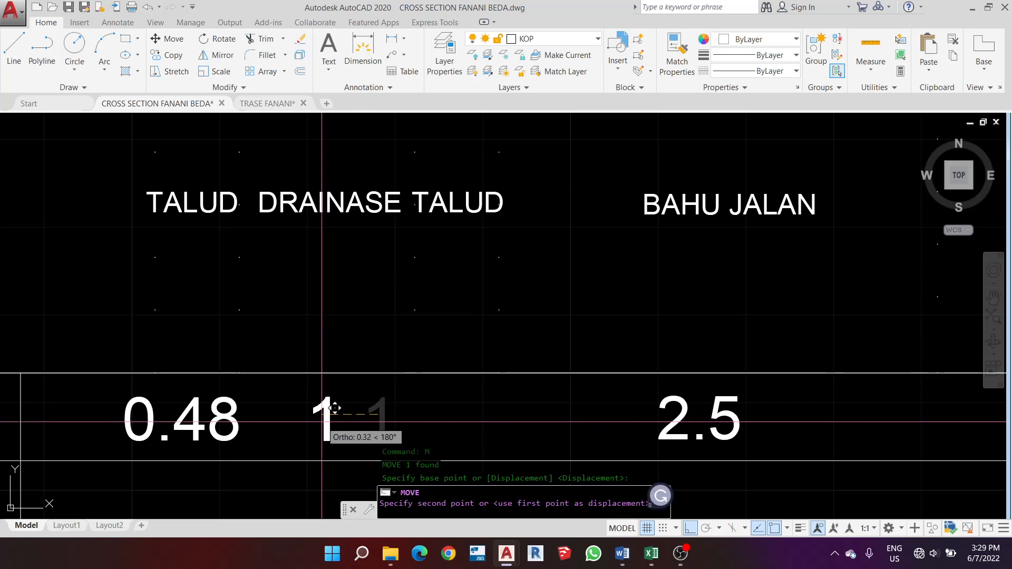
click(322, 421)
scroll(321, 421, down, 2)
Copy the 0.48 value horizontally in the UKURAN row to below the inner TALUD label
click(266, 411)
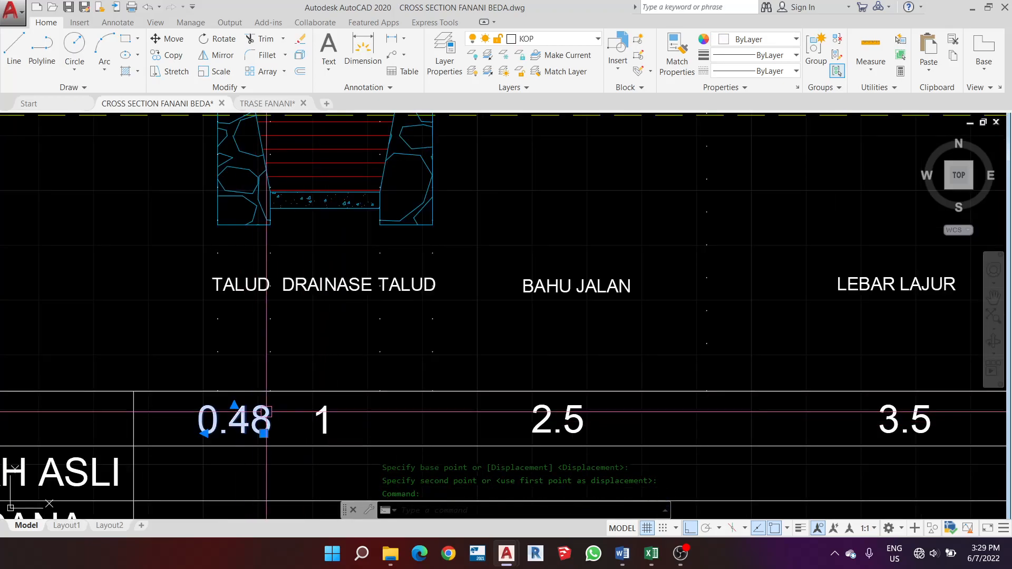
text(co)
key(space)
click(263, 412)
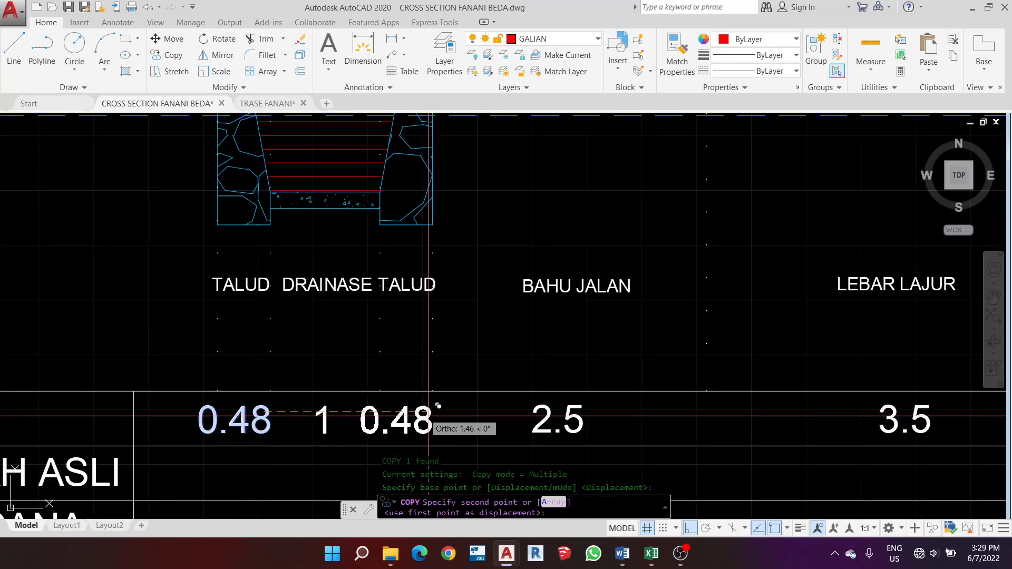
key(Escape)
scroll(435, 420, down, 4)
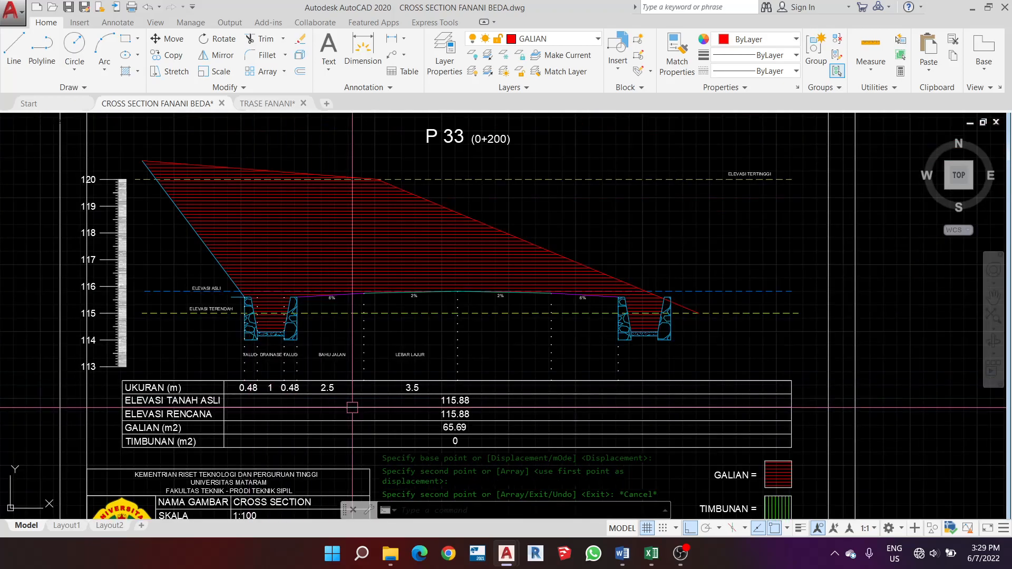
Move the 2.5 value horizontally in the UKURAN row to below the BAHU JALAN label
scroll(315, 378, up, 4)
click(314, 413)
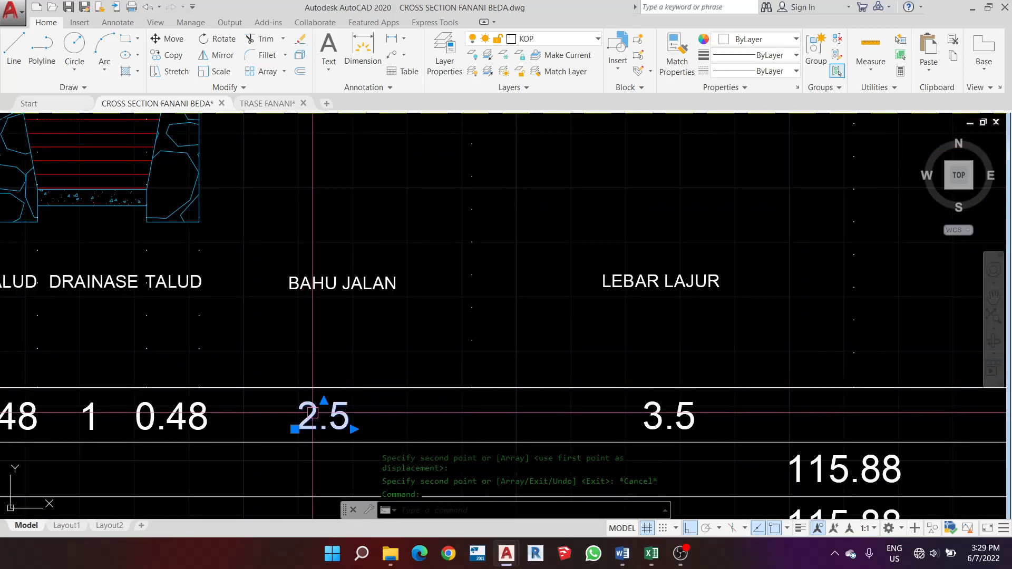
scroll(332, 412, up, 1)
key(Escape)
scroll(331, 410, down, 5)
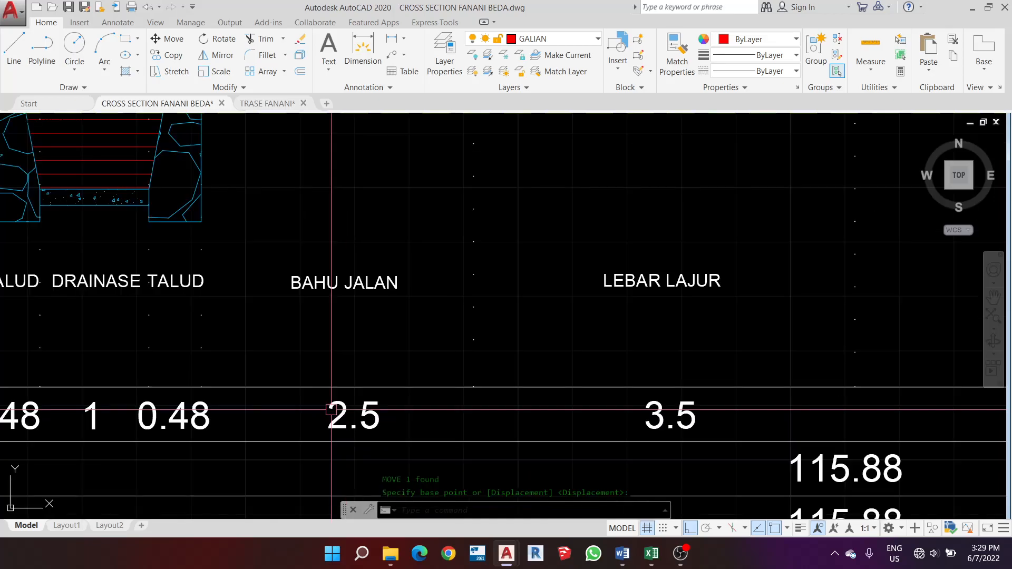
Check the placement of the 3.5 value under LEBAR LAJUR and review the P 33 data table
scroll(501, 406, up, 4)
click(416, 424)
scroll(417, 425, up, 1)
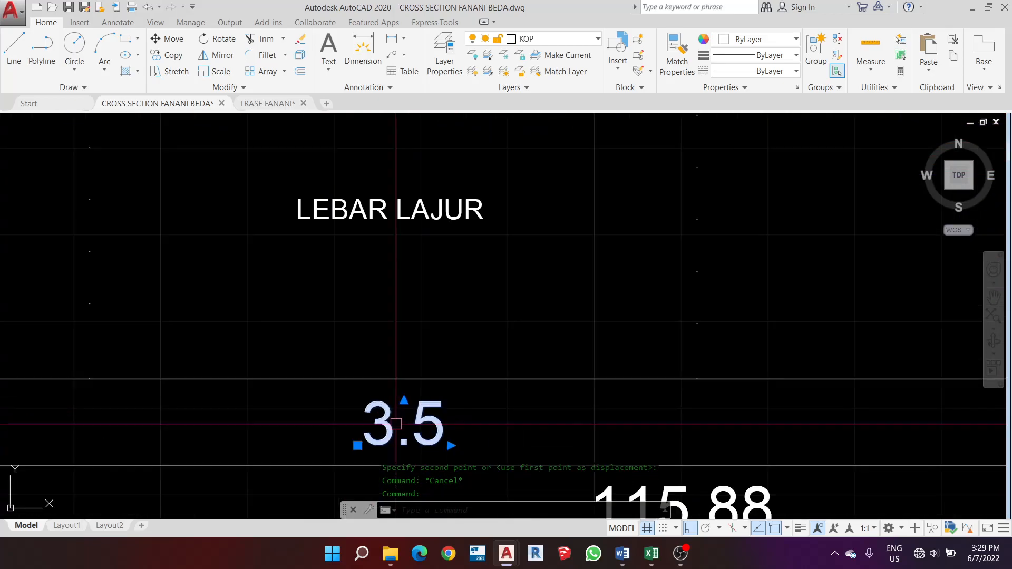
scroll(396, 424, down, 5)
key(Escape)
scroll(401, 422, down, 5)
scroll(428, 374, up, 5)
scroll(340, 387, down, 5)
scroll(340, 387, up, 3)
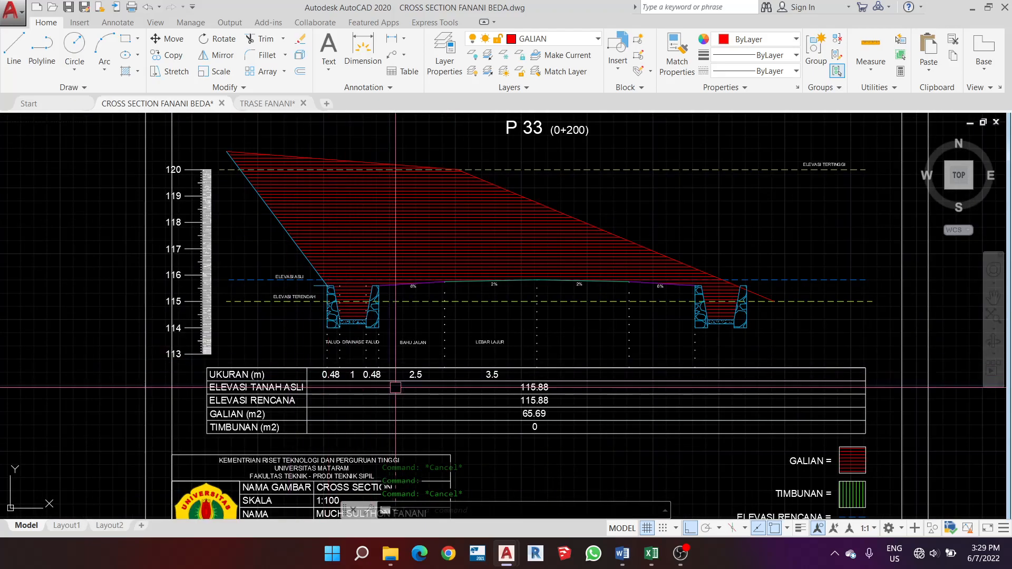
scroll(504, 390, up, 2)
scroll(505, 390, down, 3)
scroll(438, 401, up, 3)
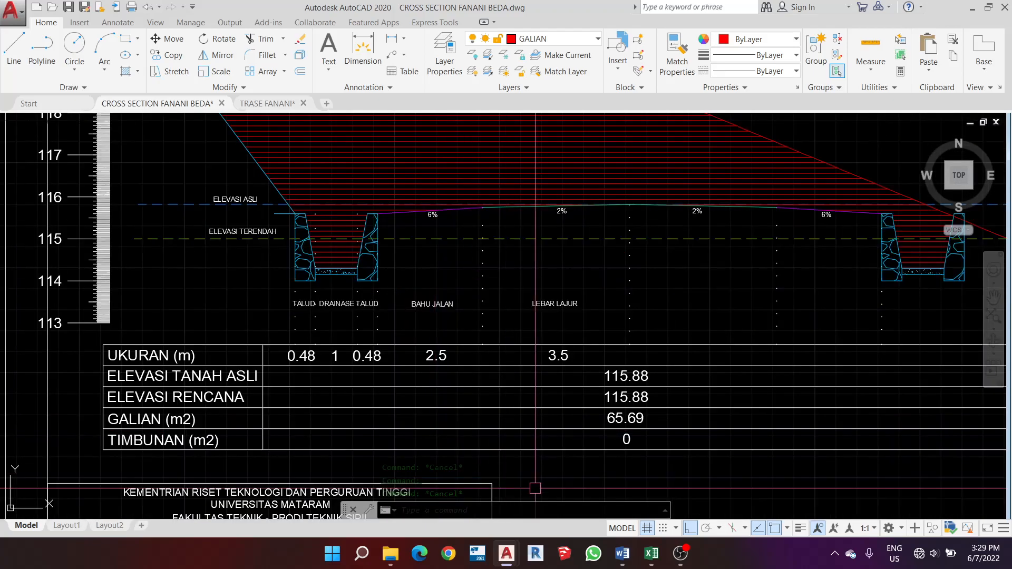
Look up the P33 row on the CROSS SECTION sheet of the Excel workbook and return to the AutoCAD drawing
click(651, 554)
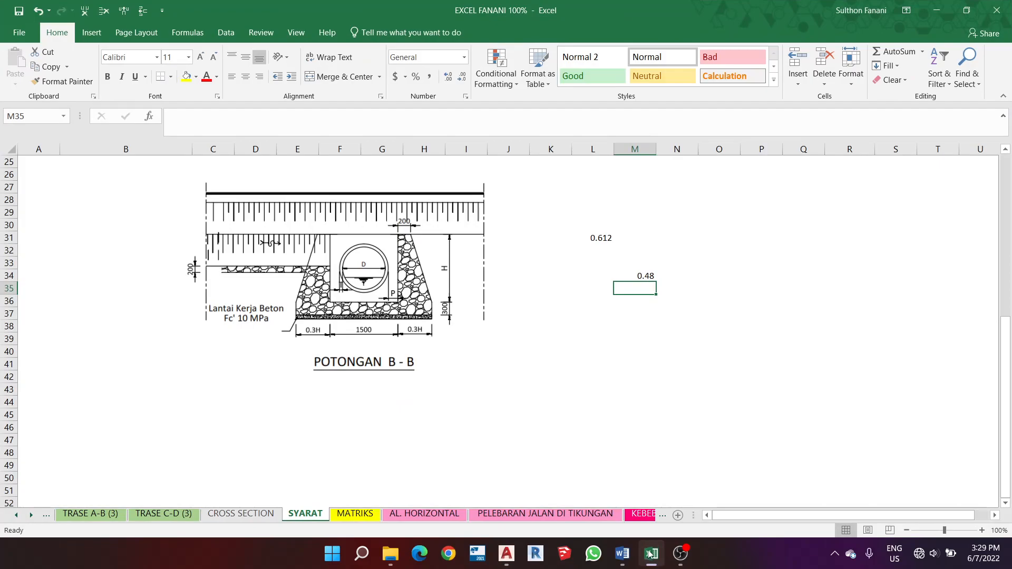
click(263, 514)
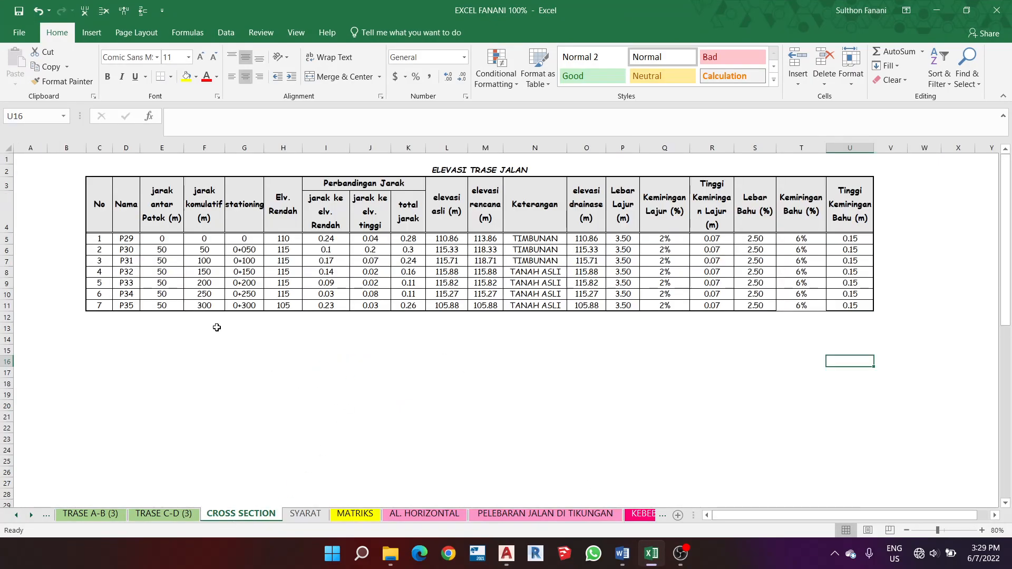
click(5, 283)
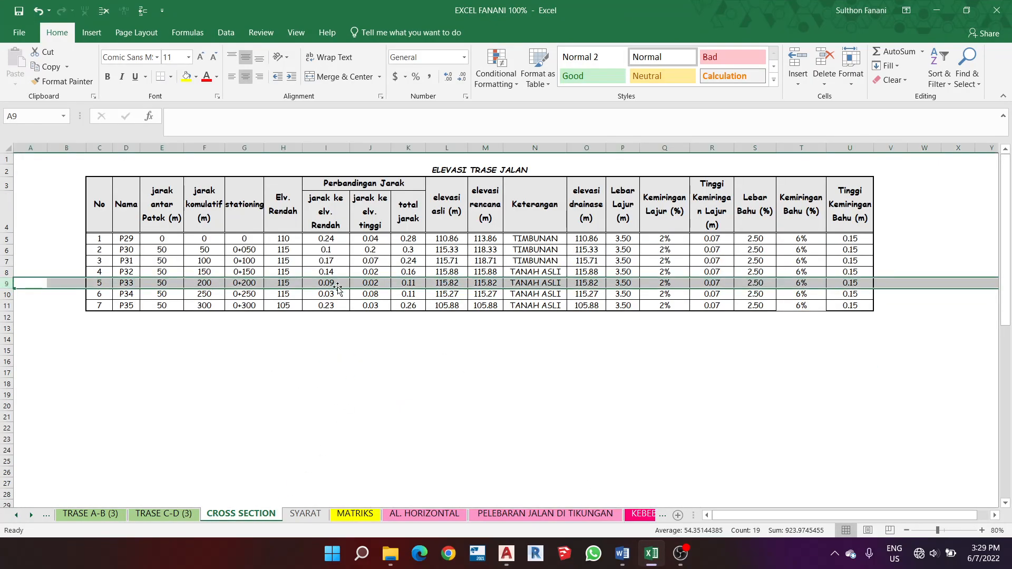
key(alt+Tab)
Set the ELEVASI TANAH ASLI value in the P 33 data table to 115.82
scroll(639, 362, up, 4)
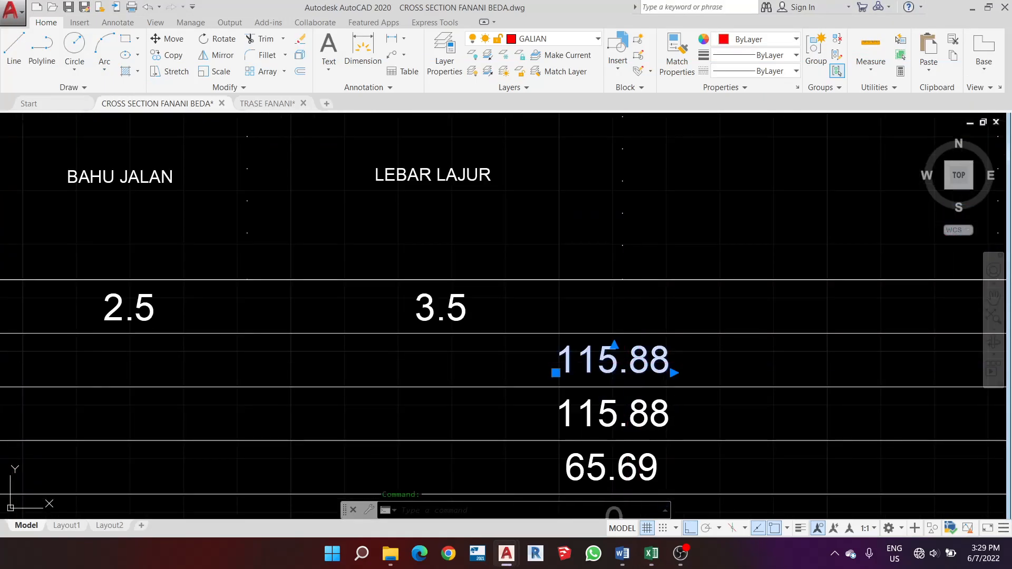
double_click(650, 362)
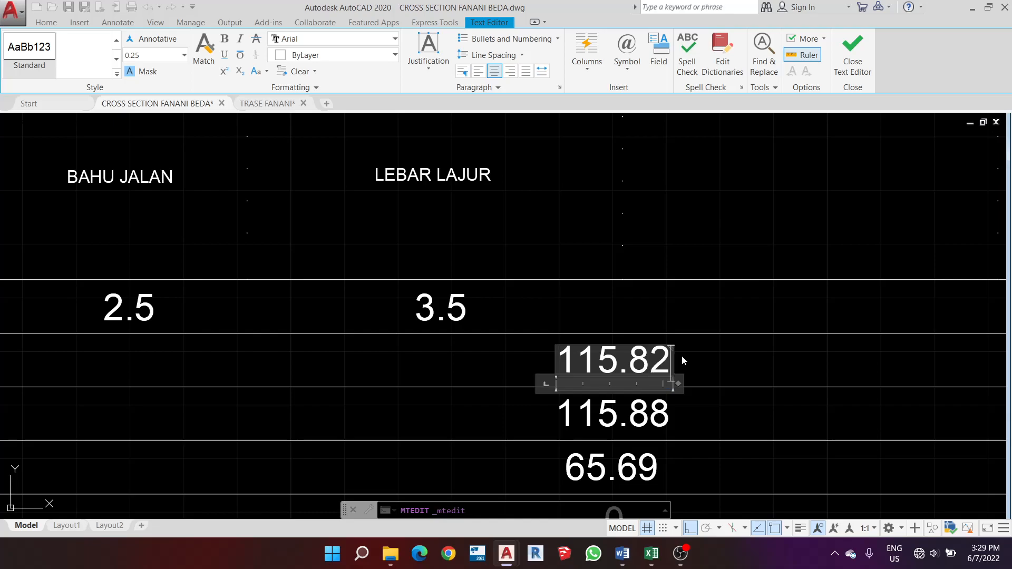
text(2)
click(680, 363)
scroll(635, 374, down, 2)
scroll(640, 381, up, 2)
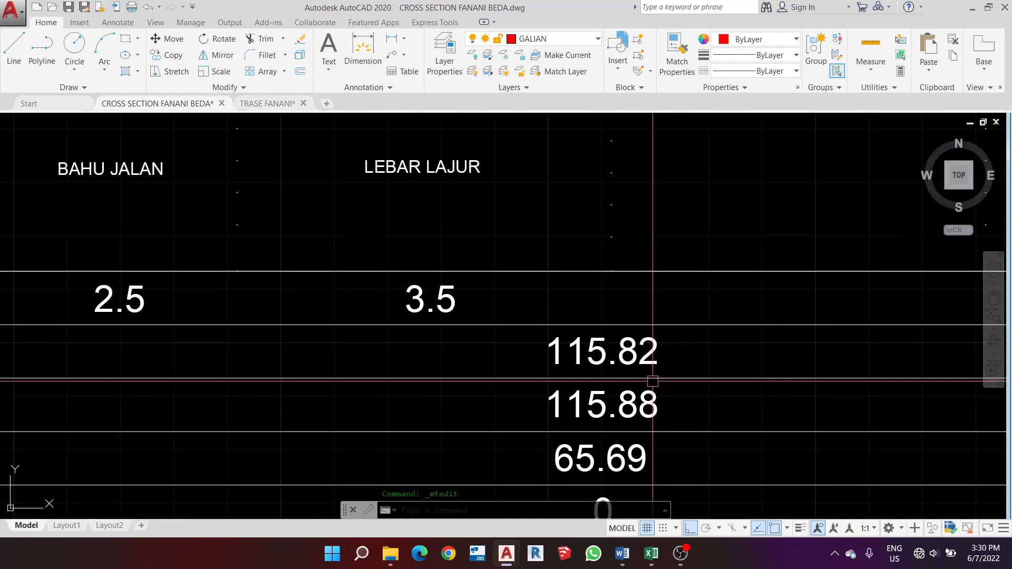
Set the ELEVASI RENCANA value in the P 33 data table to 115.82
double_click(641, 396)
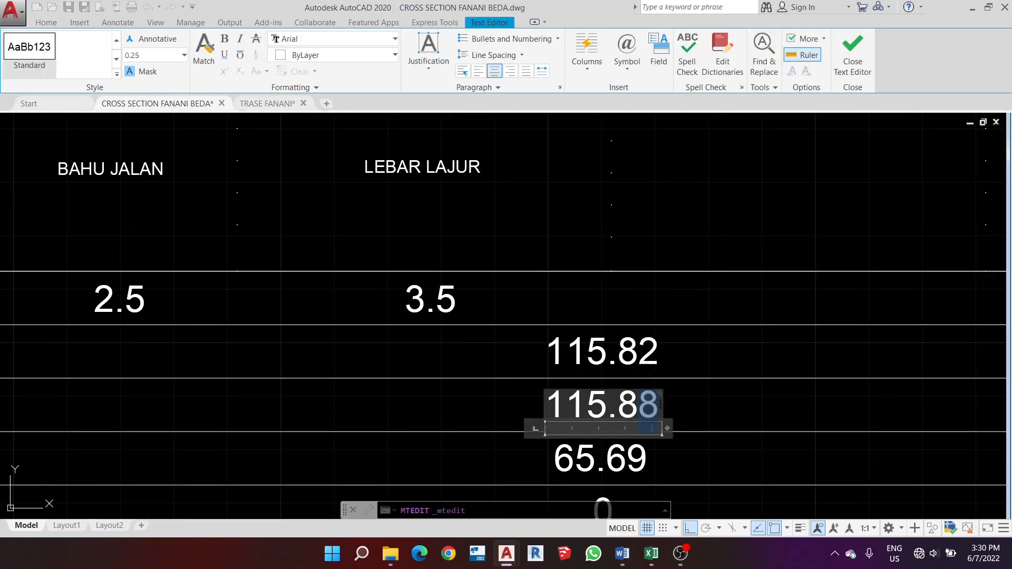
text(2)
click(669, 402)
scroll(636, 322, down, 3)
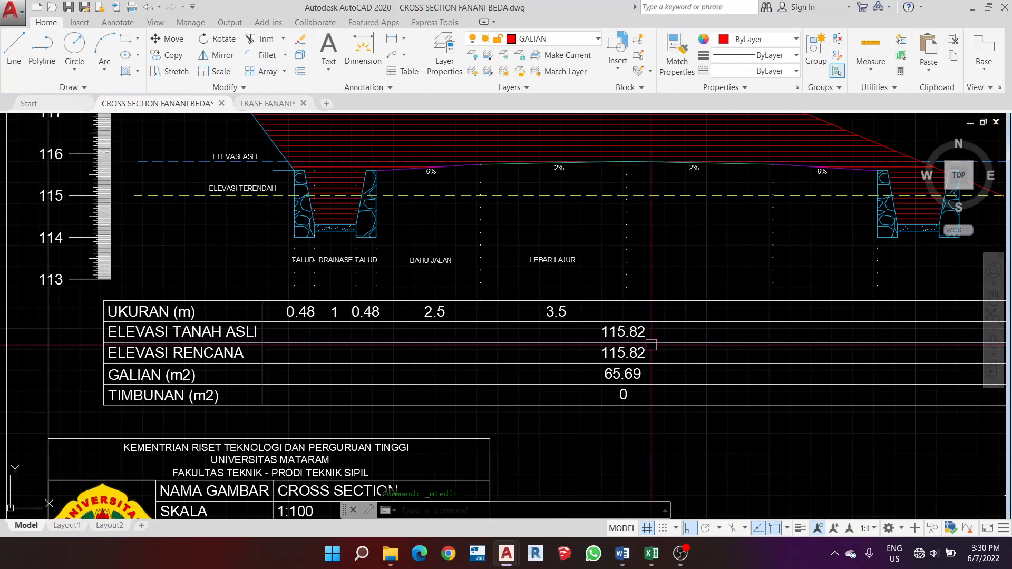
Examine the P 33 cross section's hatched cut area and the data table below it
scroll(559, 468, down, 2)
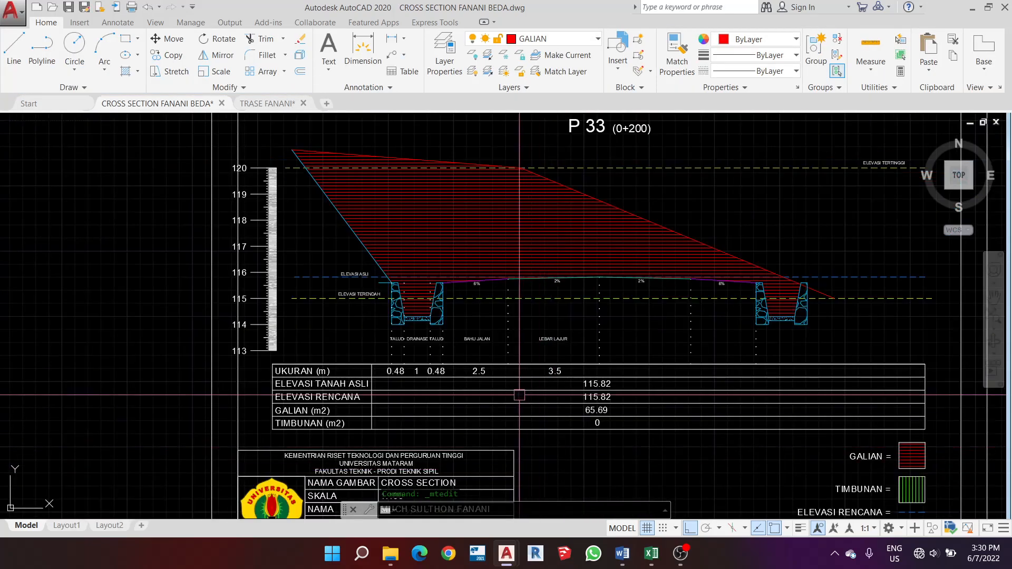
scroll(538, 284, down, 2)
scroll(538, 265, up, 2)
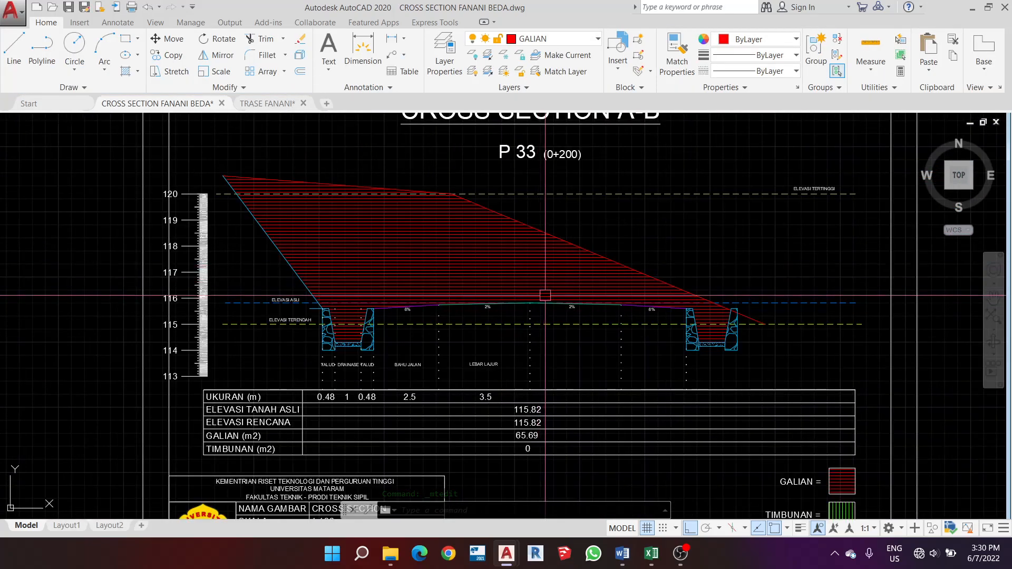
scroll(430, 238, up, 2)
scroll(394, 276, down, 2)
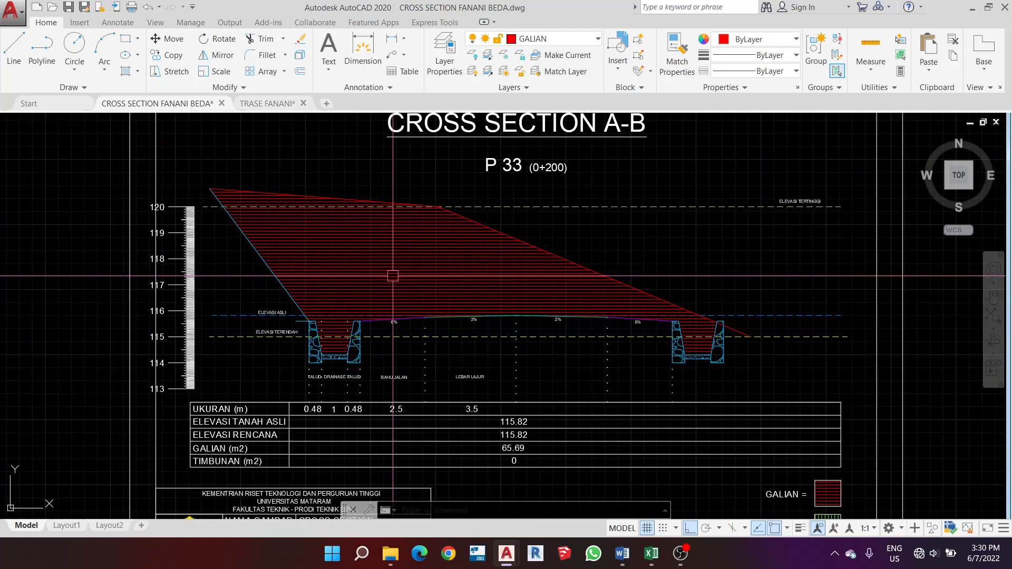
scroll(495, 255, up, 2)
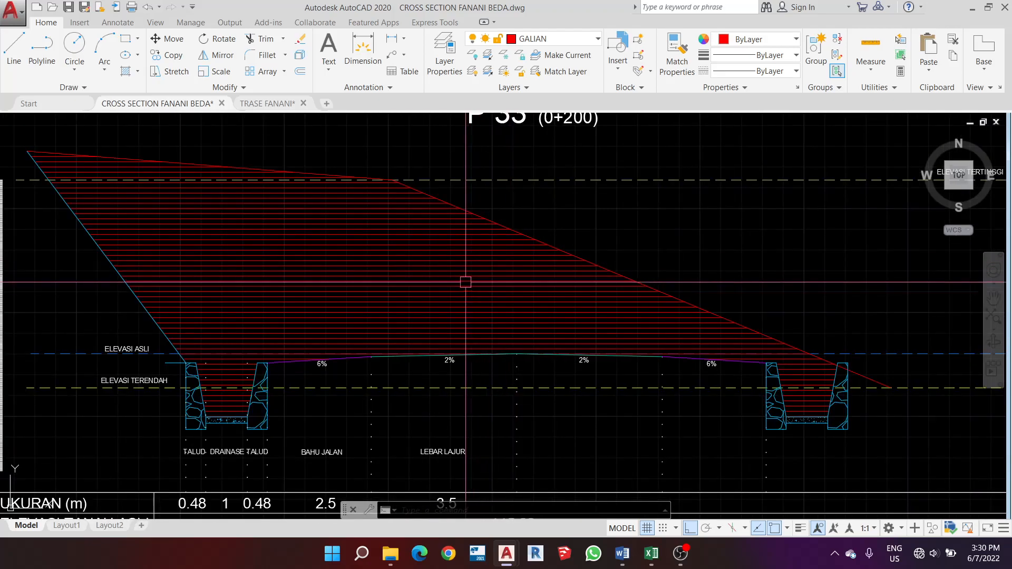
scroll(459, 311, down, 2)
scroll(311, 274, up, 2)
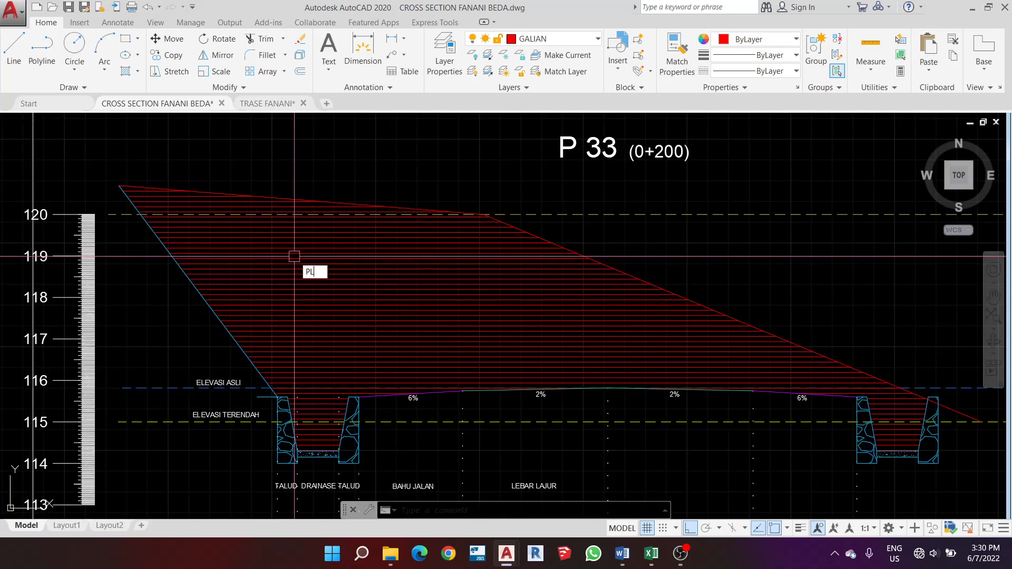
Start a polyline at the cut slope's upper tip and trace the slope down to the outer talud's top corner
key(Return)
scroll(123, 189, up, 2)
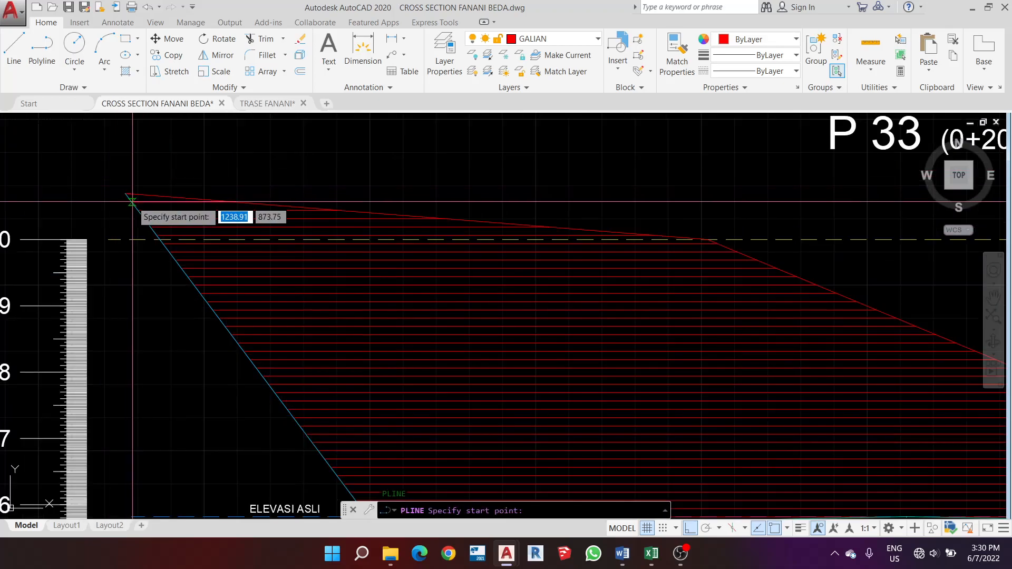
scroll(133, 201, up, 4)
scroll(135, 201, up, 5)
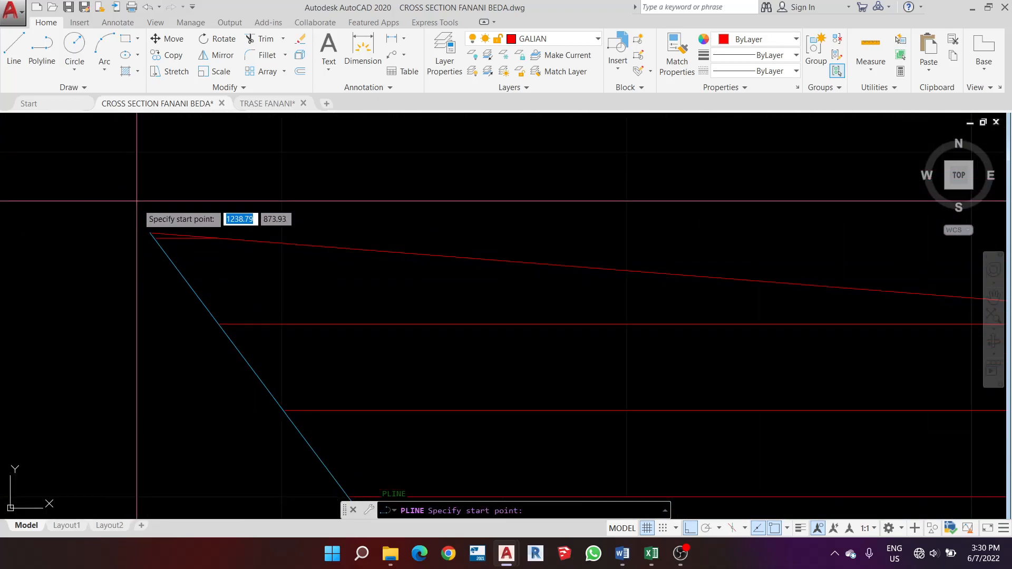
click(151, 232)
scroll(151, 232, down, 6)
scroll(265, 262, up, 9)
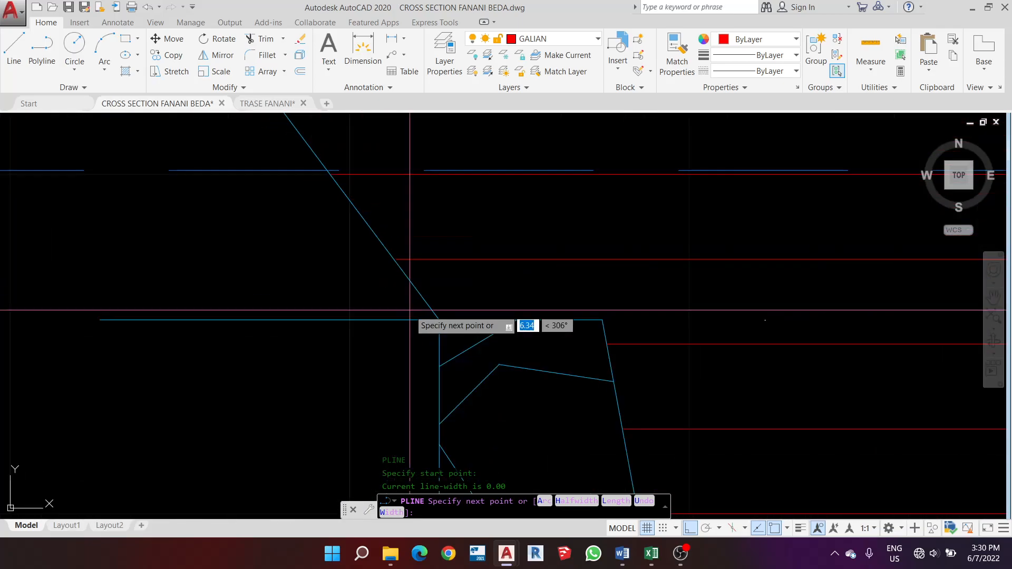
click(439, 319)
Continue the polyline down the outer talud's face, along its base and up to the drain slab's lower corner
scroll(400, 180, down, 8)
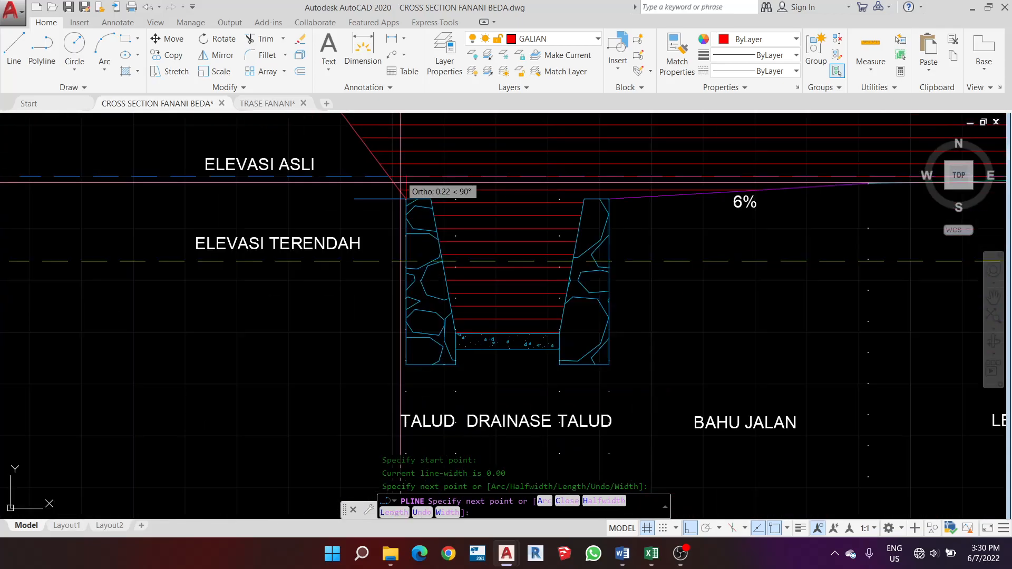
scroll(404, 382, up, 6)
click(405, 276)
scroll(405, 275, down, 3)
scroll(583, 276, up, 5)
click(680, 275)
scroll(680, 275, down, 3)
scroll(554, 335, up, 6)
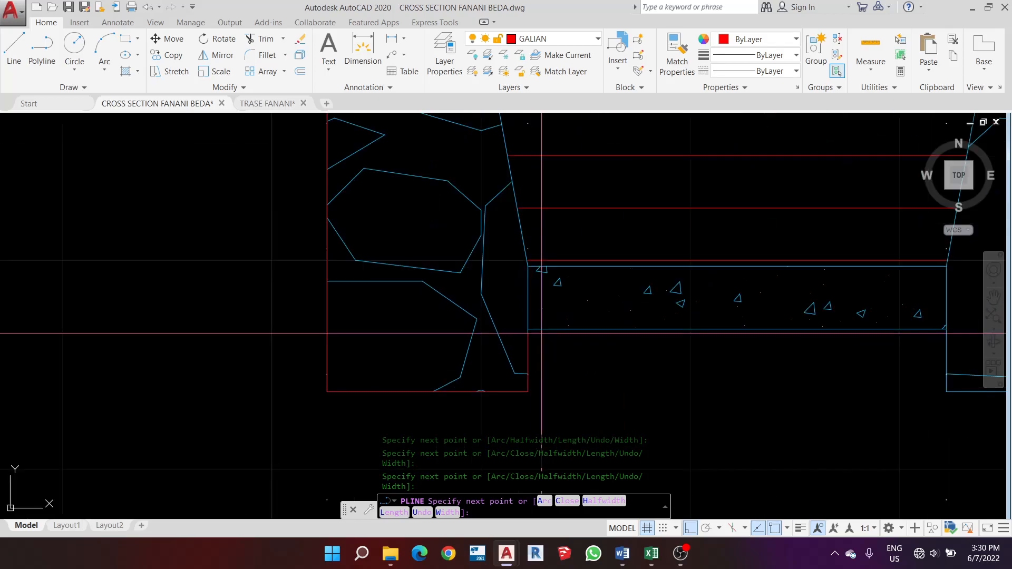
click(526, 329)
Continue the polyline under the drain slab, around the inner talud's base and up its road-side face to the top corner
scroll(527, 330, down, 3)
scroll(702, 340, up, 3)
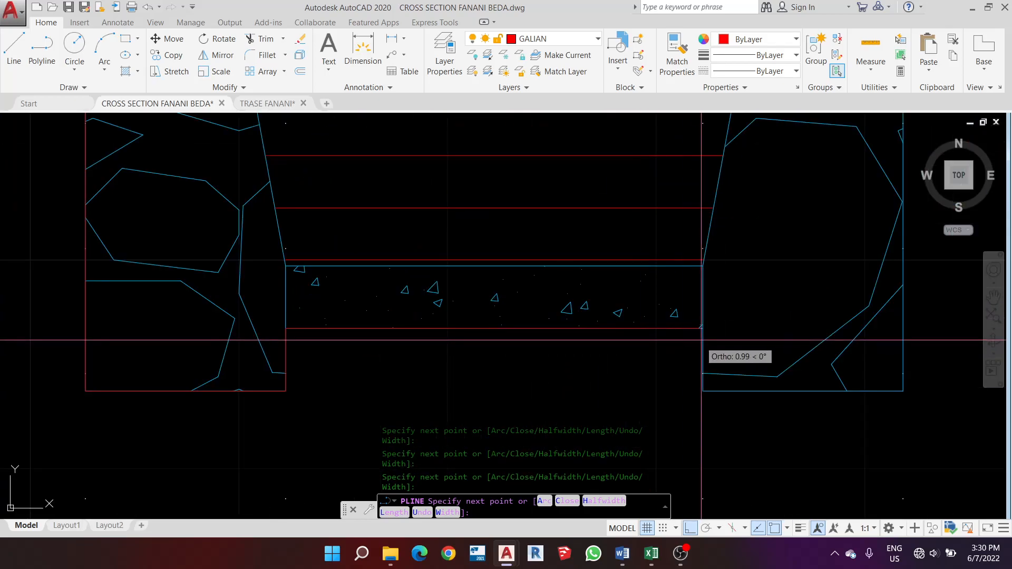
scroll(703, 329, up, 2)
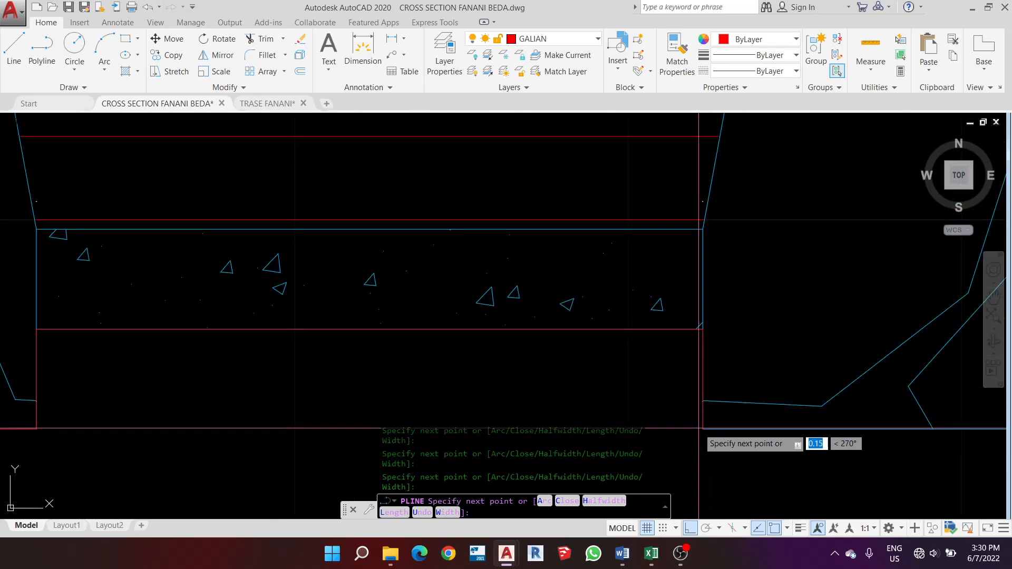
scroll(702, 429, down, 3)
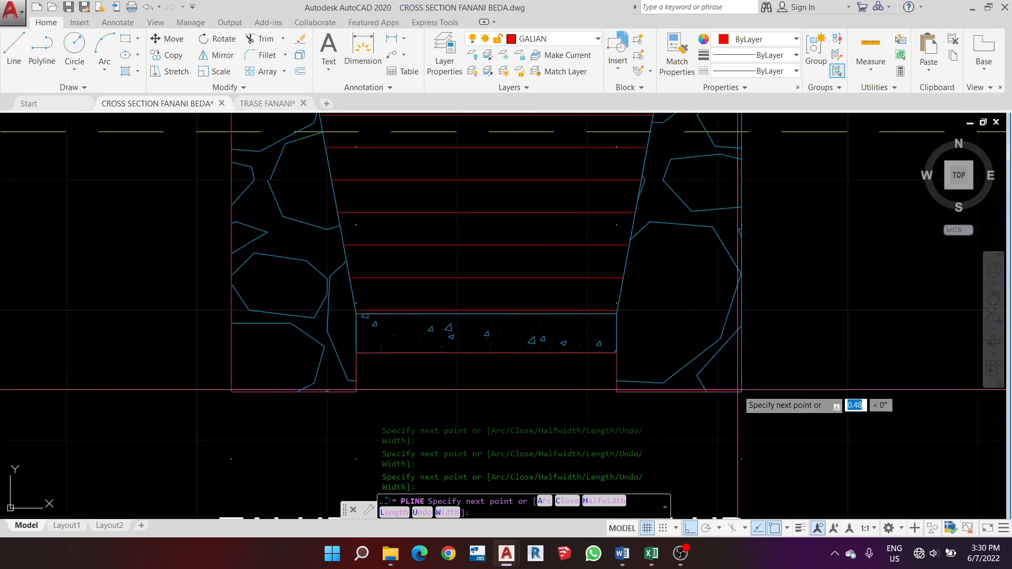
scroll(742, 392, down, 5)
scroll(650, 283, up, 8)
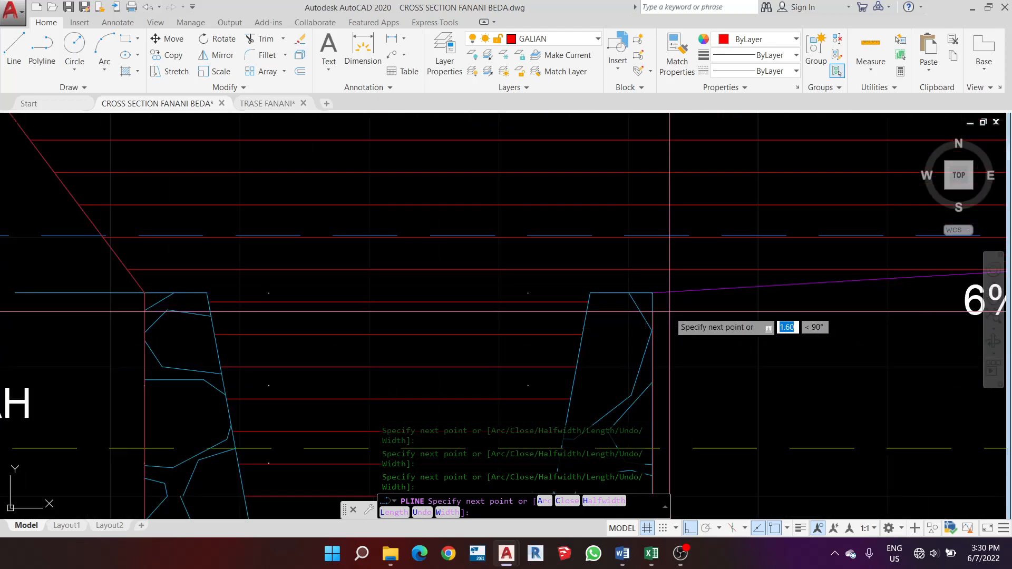
Continue the polyline along the road surface, up the 6% shoulder and the 2% lane to the centreline crown
scroll(642, 280, down, 5)
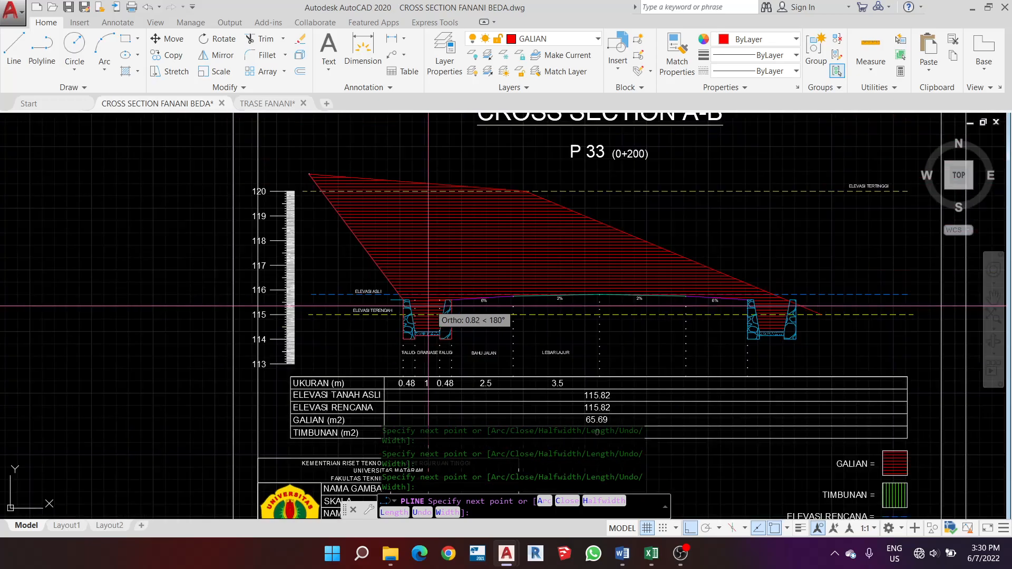
scroll(492, 325, up, 7)
scroll(491, 326, up, 3)
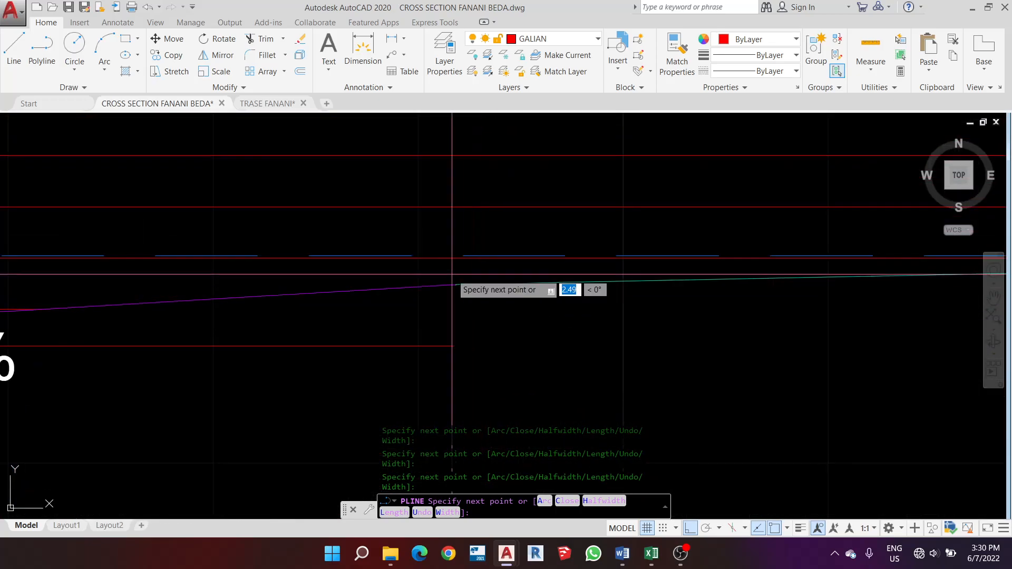
scroll(456, 284, down, 5)
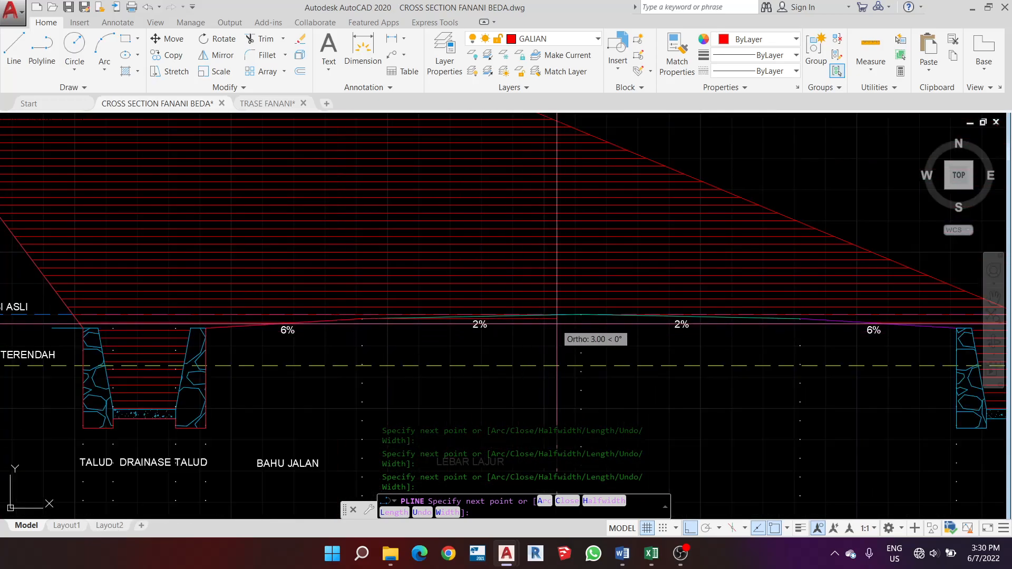
scroll(586, 319, up, 7)
scroll(565, 308, up, 3)
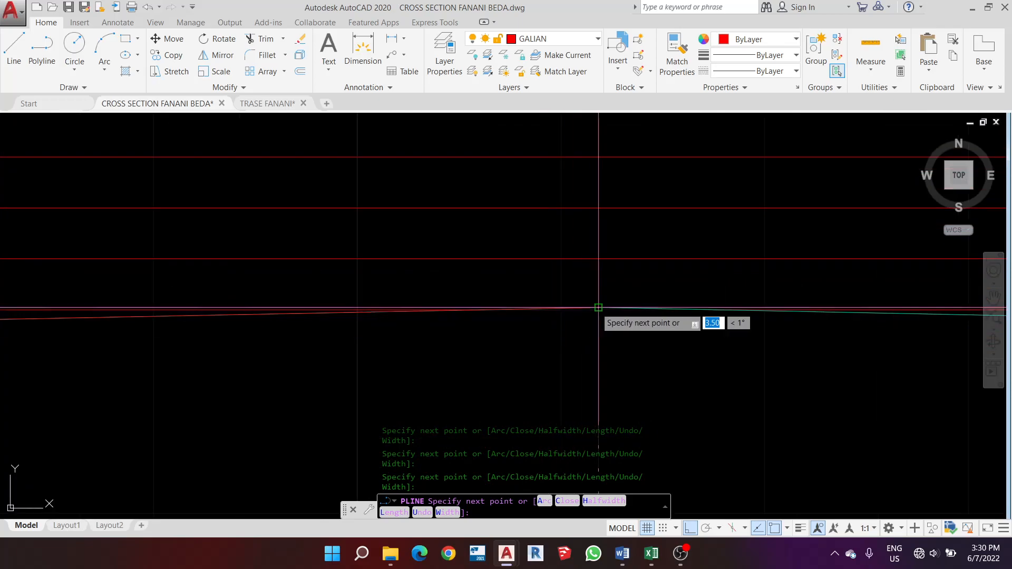
Continue the polyline down the opposite 2% lane and 6% shoulder to the top corner of the far drain's road-side talud
scroll(596, 307, down, 5)
scroll(474, 295, up, 7)
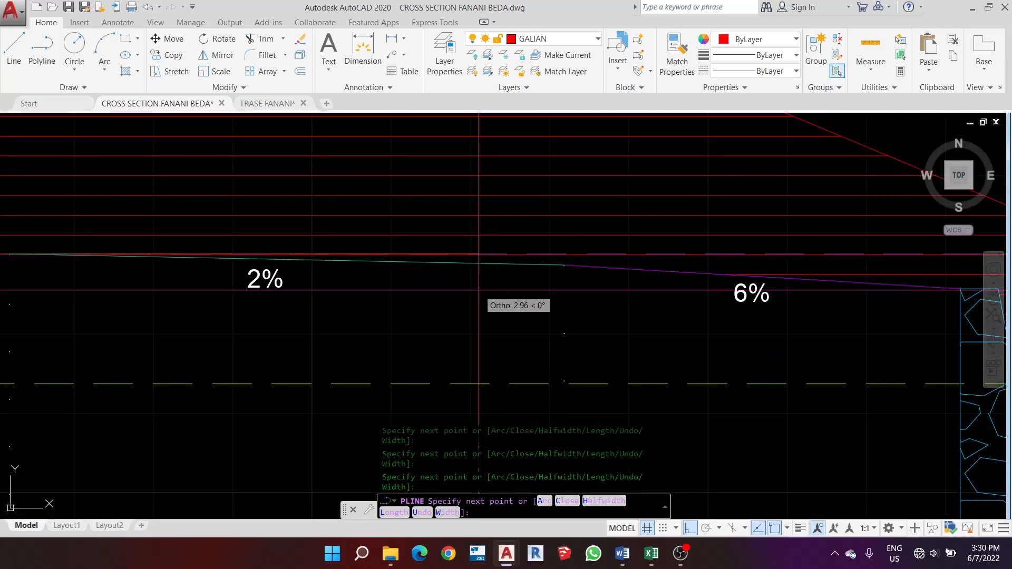
scroll(563, 266, up, 2)
scroll(380, 301, down, 5)
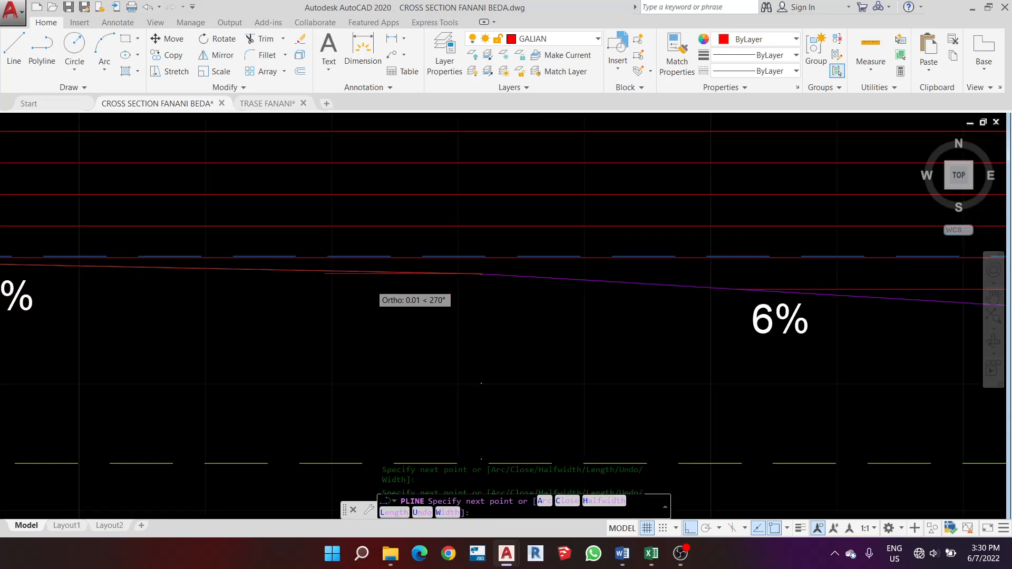
scroll(659, 313, up, 6)
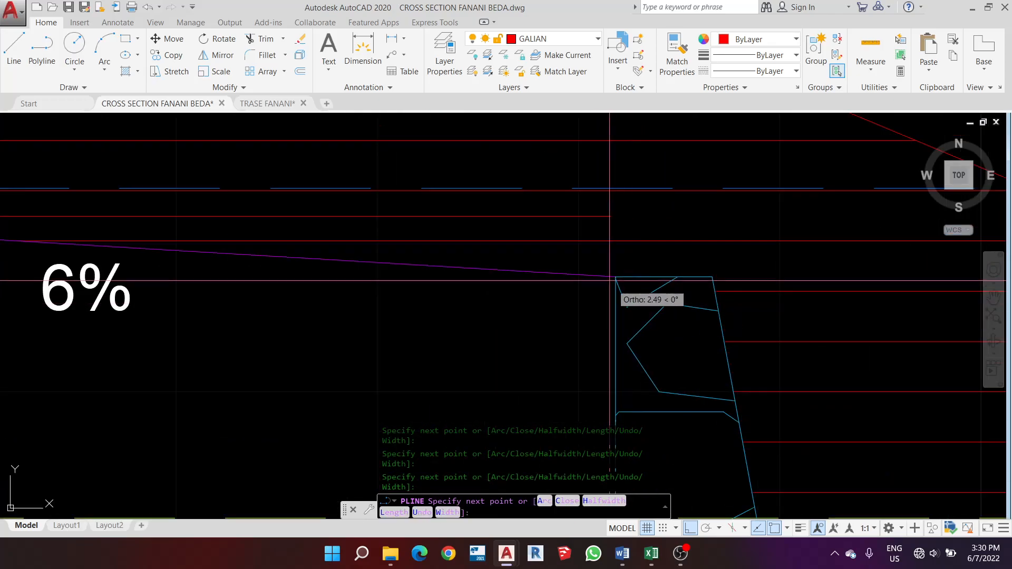
Continue the polyline down the road-side talud's face to its base and along that base to the corner beside the drain slab
scroll(632, 275, down, 5)
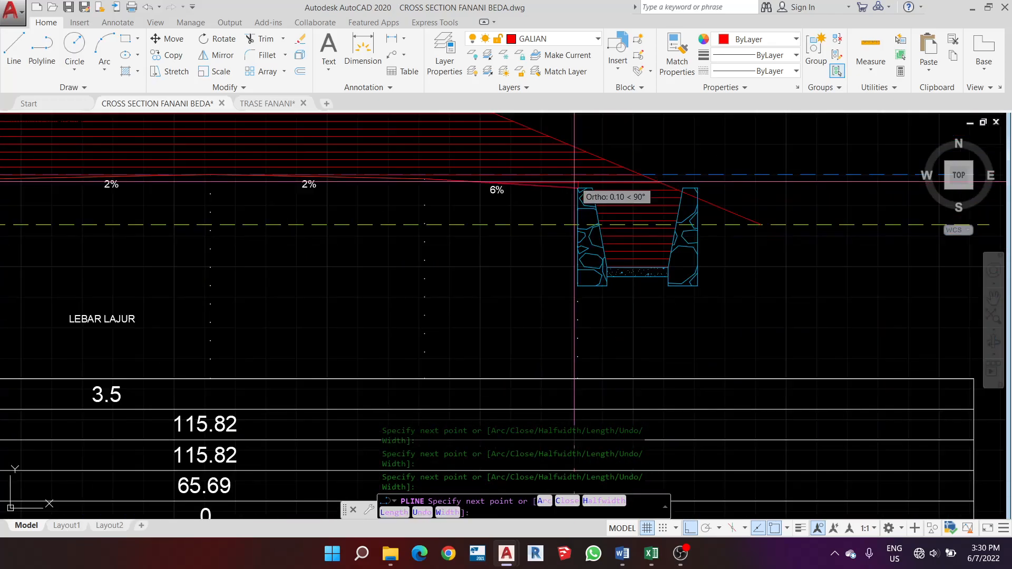
scroll(584, 333, up, 5)
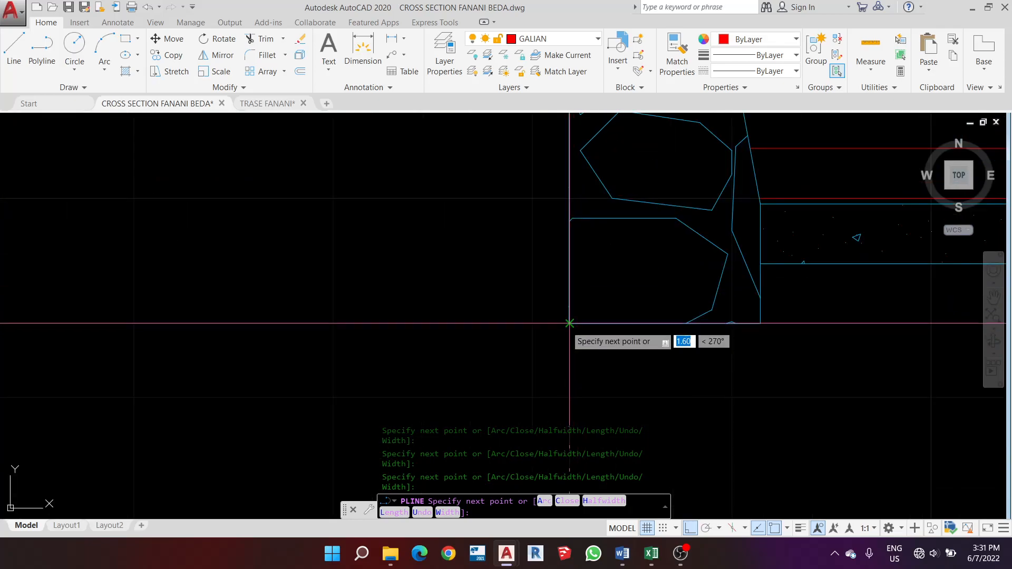
click(568, 325)
scroll(567, 326, down, 2)
scroll(669, 323, up, 2)
click(670, 335)
Continue the polyline up to the far drain slab, along its underside and around the outer talud's base to the outer lower corner
scroll(668, 334, down, 2)
scroll(672, 272, up, 4)
scroll(649, 280, down, 3)
scroll(622, 327, up, 5)
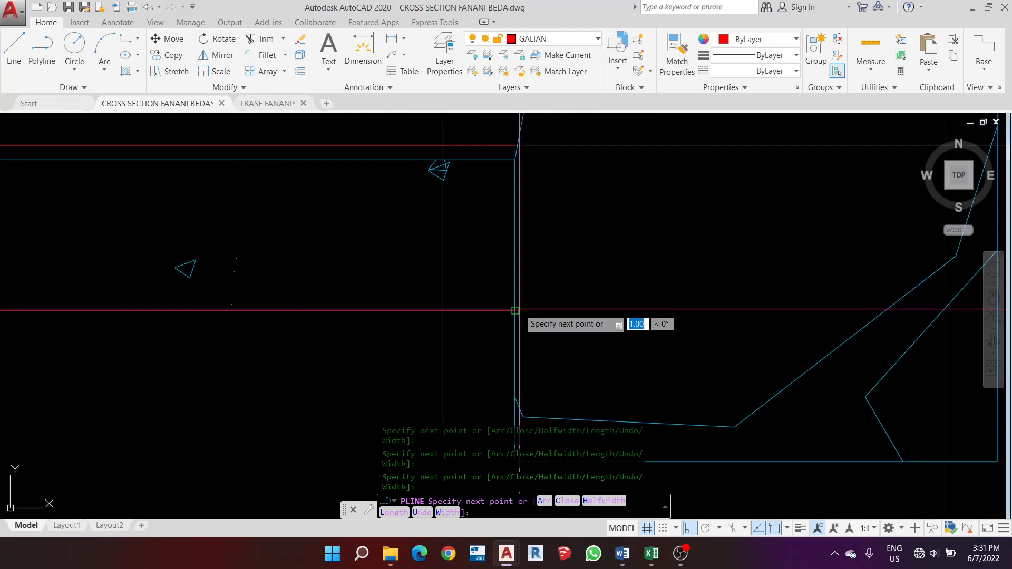
scroll(515, 337, down, 2)
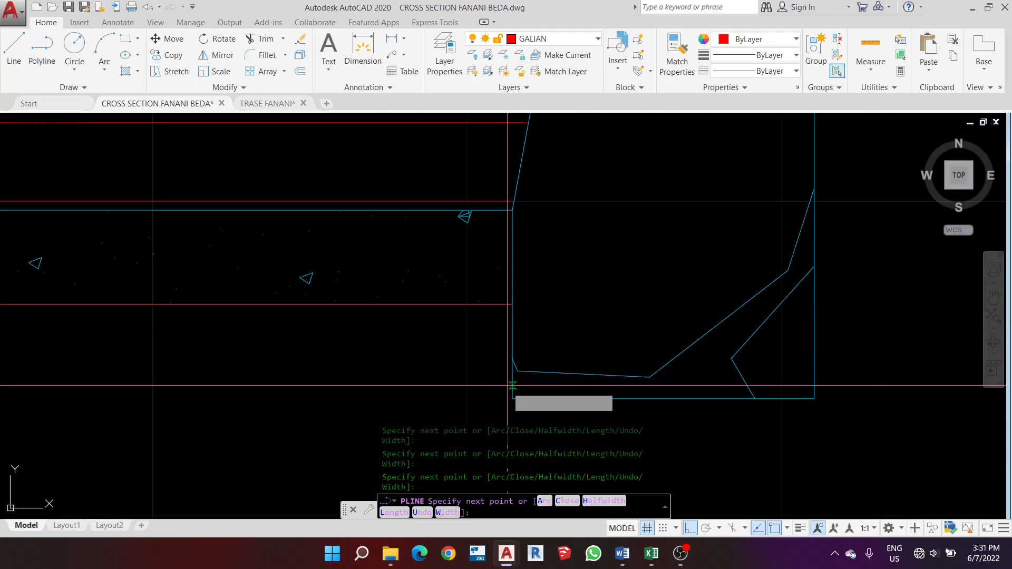
scroll(514, 401, down, 2)
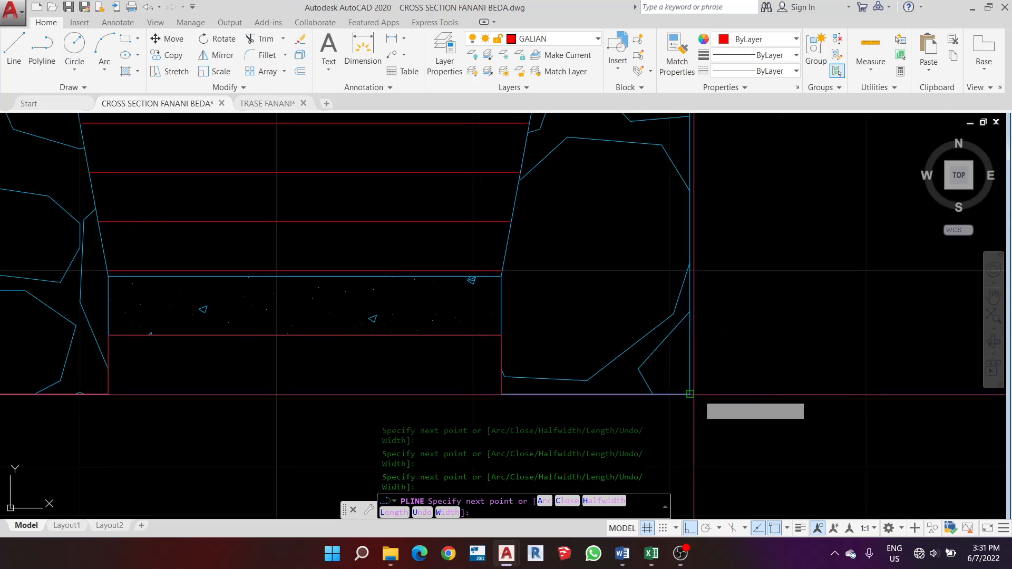
Continue the polyline up the outer talud's face to the point where it meets the sloping ground line
scroll(685, 401, down, 3)
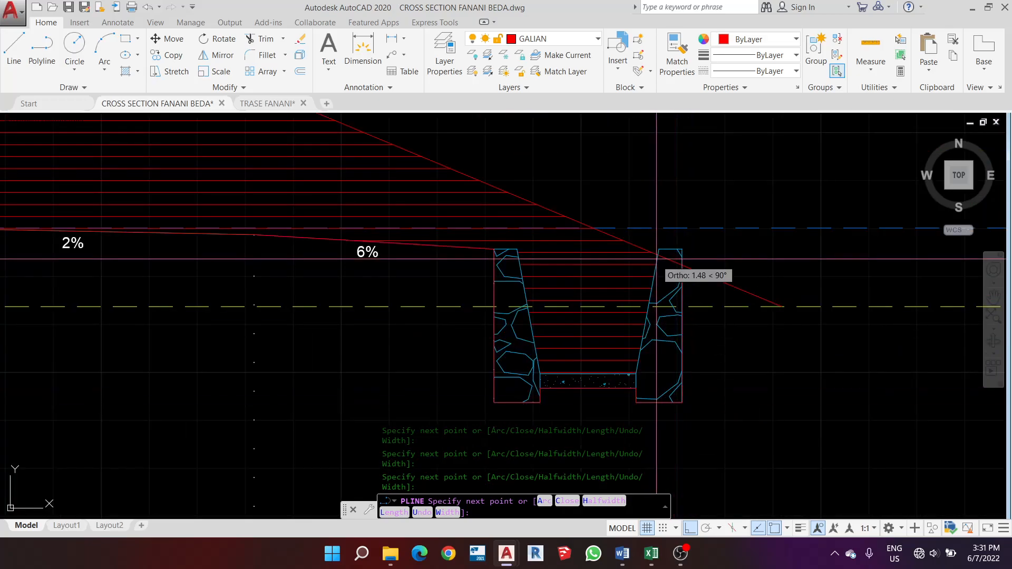
scroll(681, 285, up, 2)
scroll(681, 264, up, 5)
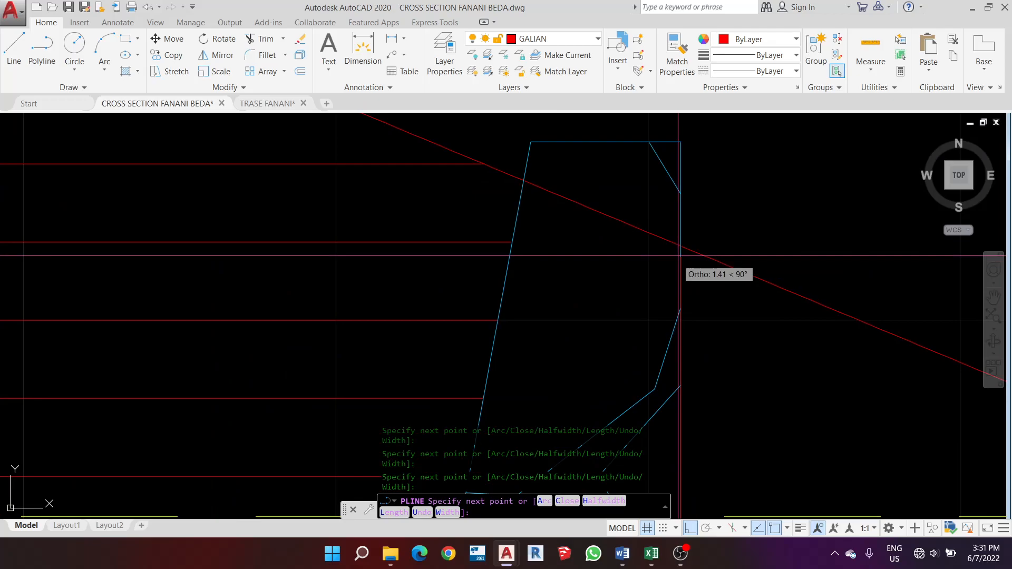
scroll(681, 246, down, 6)
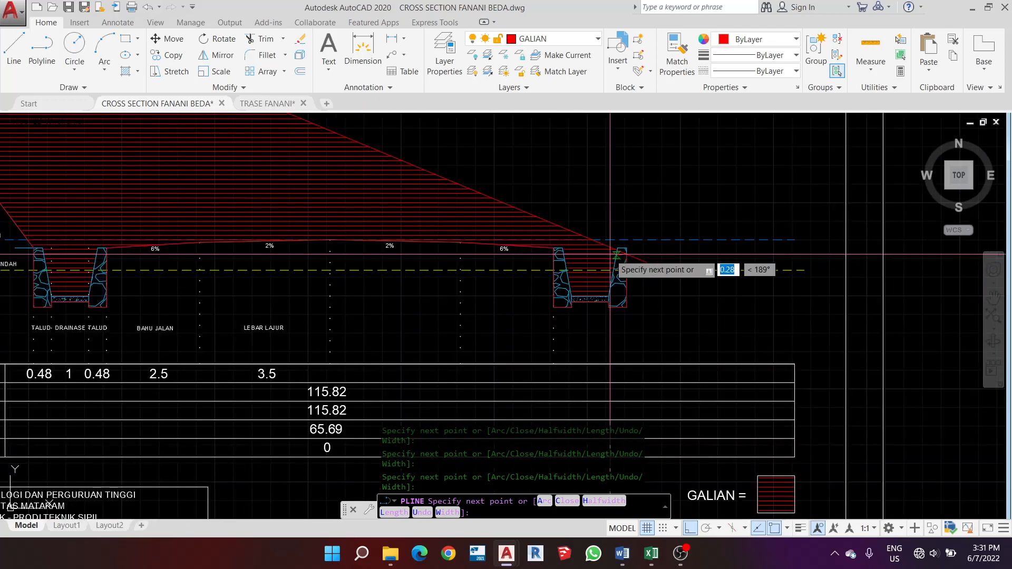
scroll(378, 159, up, 5)
Trace the ground line up to its break at elevation 120, return to the cut slope's starting tip, and end the polyline
scroll(373, 168, down, 5)
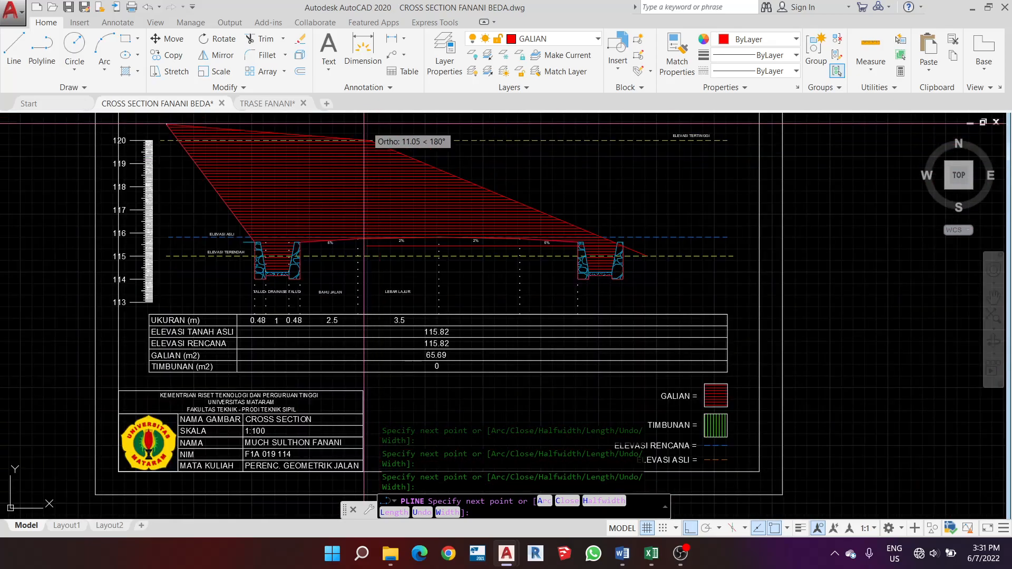
scroll(406, 211, up, 5)
scroll(469, 238, down, 5)
scroll(469, 237, up, 5)
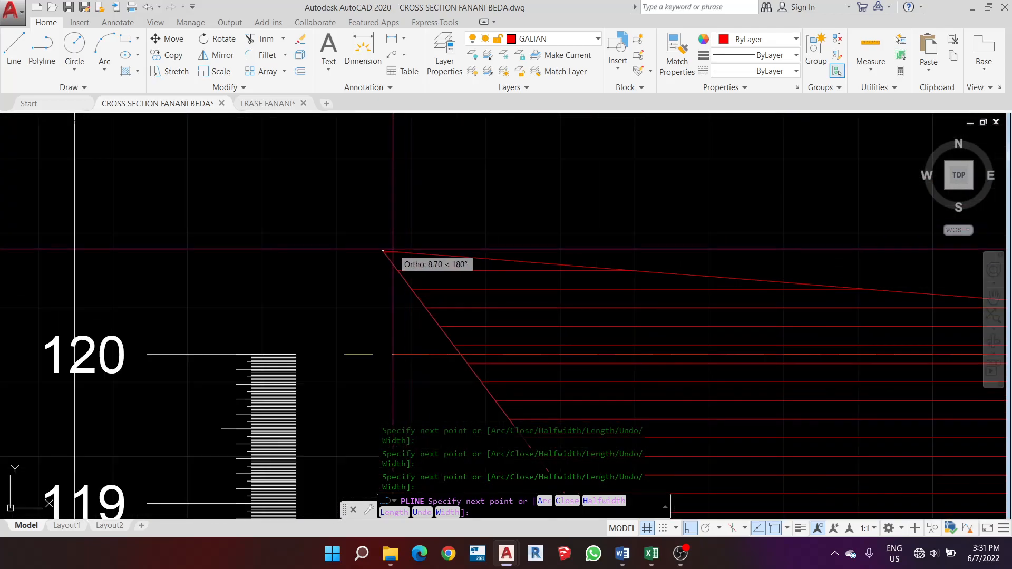
scroll(383, 252, up, 3)
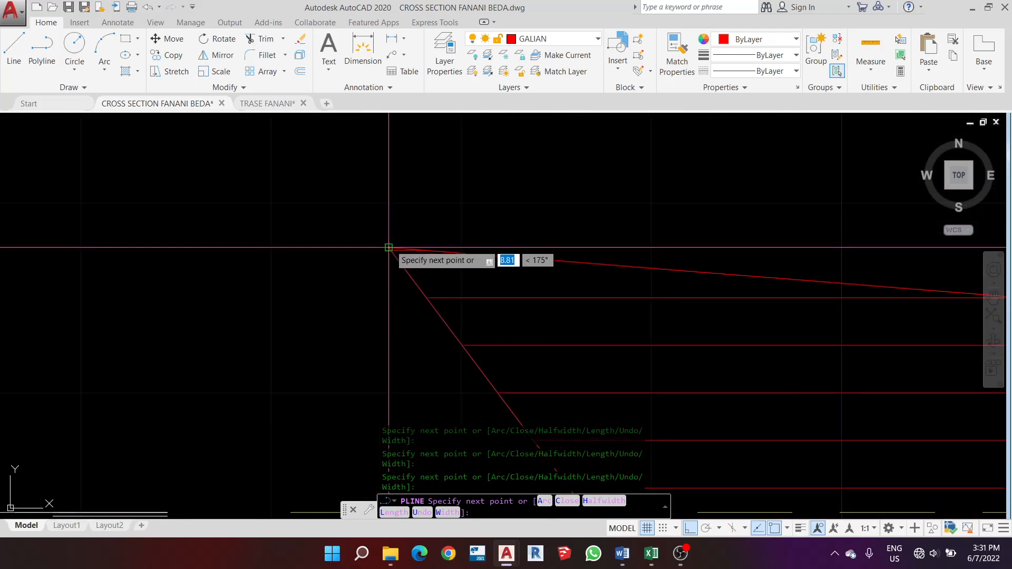
scroll(389, 248, down, 10)
key(Escape)
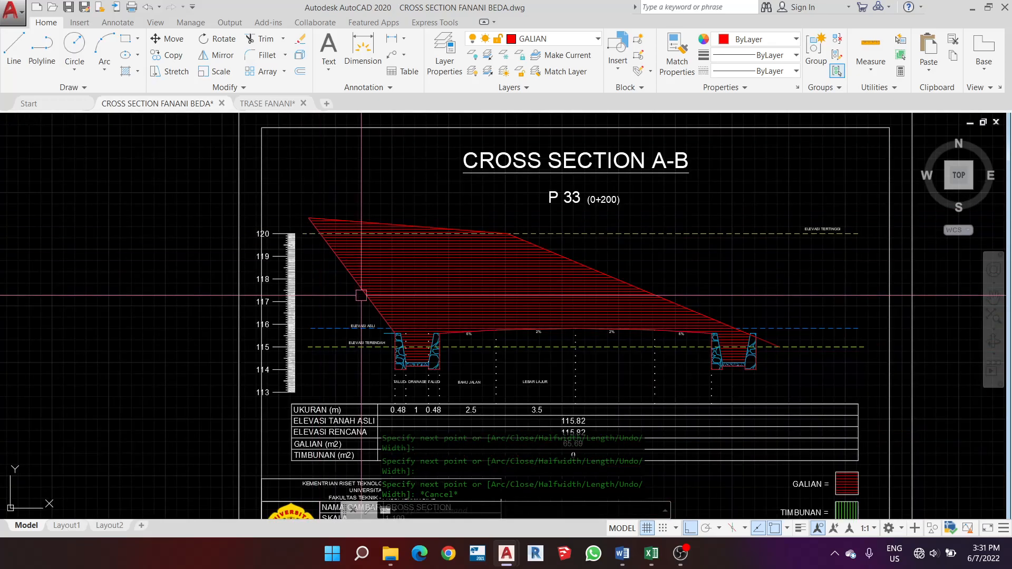
Move the traced cut area outline out of the P 33 sheet into the empty space beside it
scroll(360, 290, up, 5)
click(360, 289)
scroll(291, 239, down, 4)
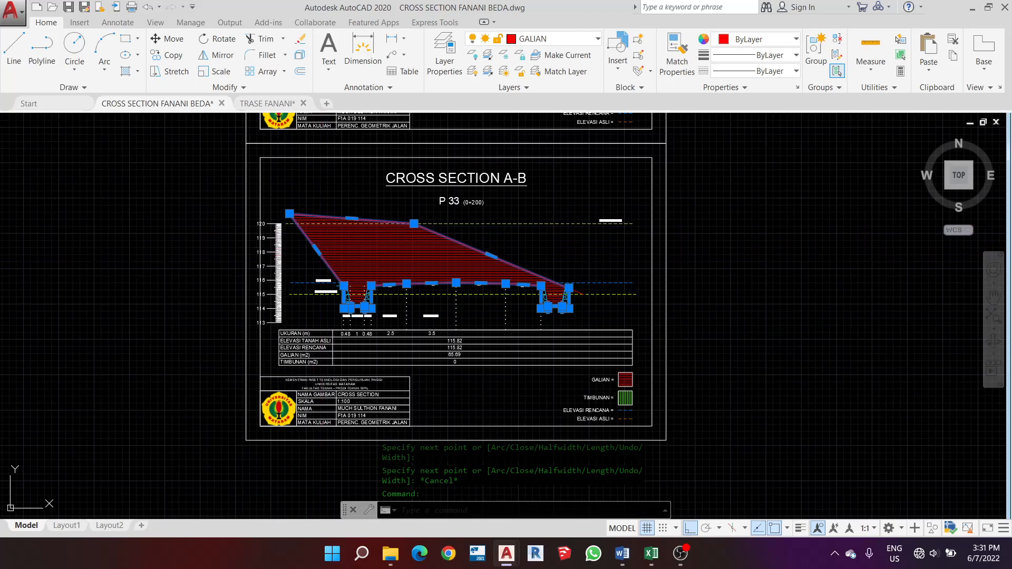
text(m)
key(Return)
click(373, 270)
scroll(374, 266, down, 4)
click(197, 268)
key(Escape)
scroll(237, 257, up, 4)
scroll(238, 258, up, 3)
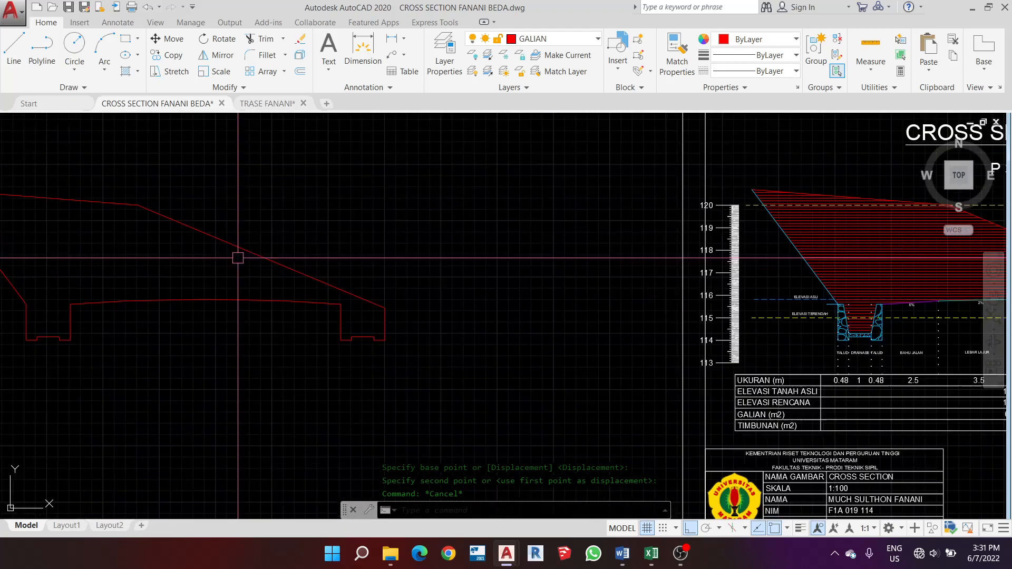
Read the area of the moved cut outline in its object properties
click(255, 251)
text(ch)
key(Return)
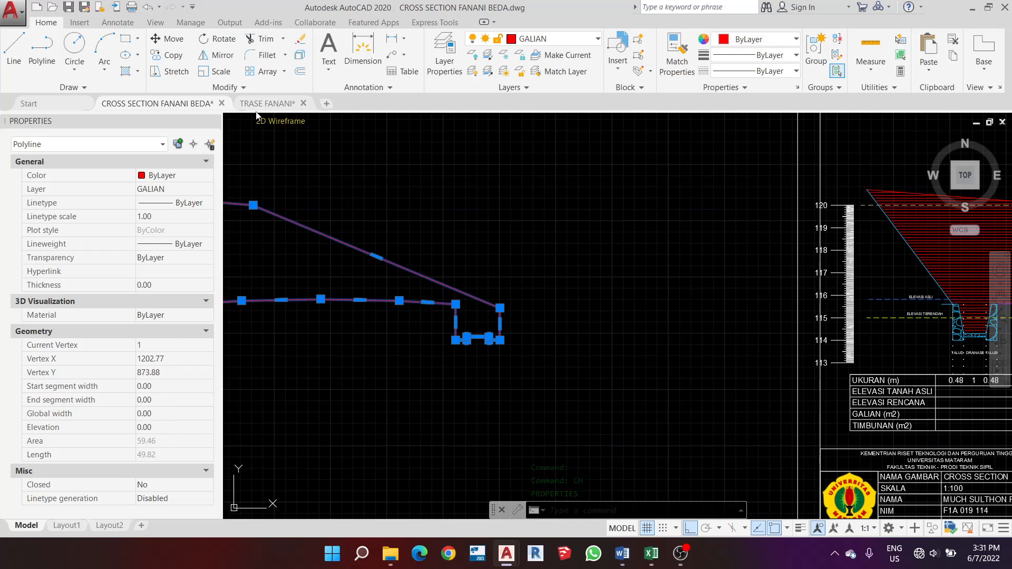
click(214, 121)
scroll(211, 249, down, 4)
scroll(488, 293, up, 4)
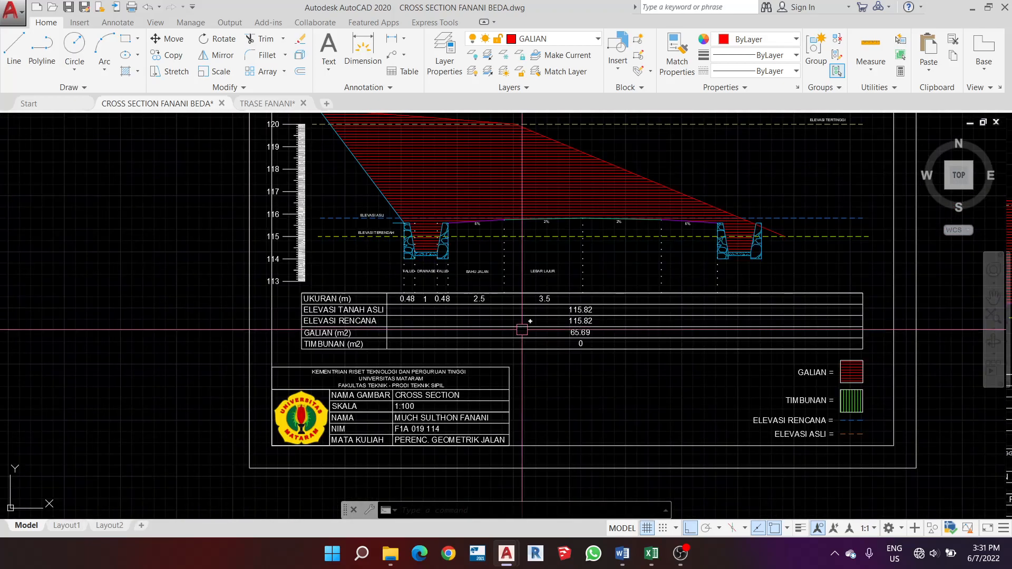
scroll(522, 330, down, 2)
key(Return)
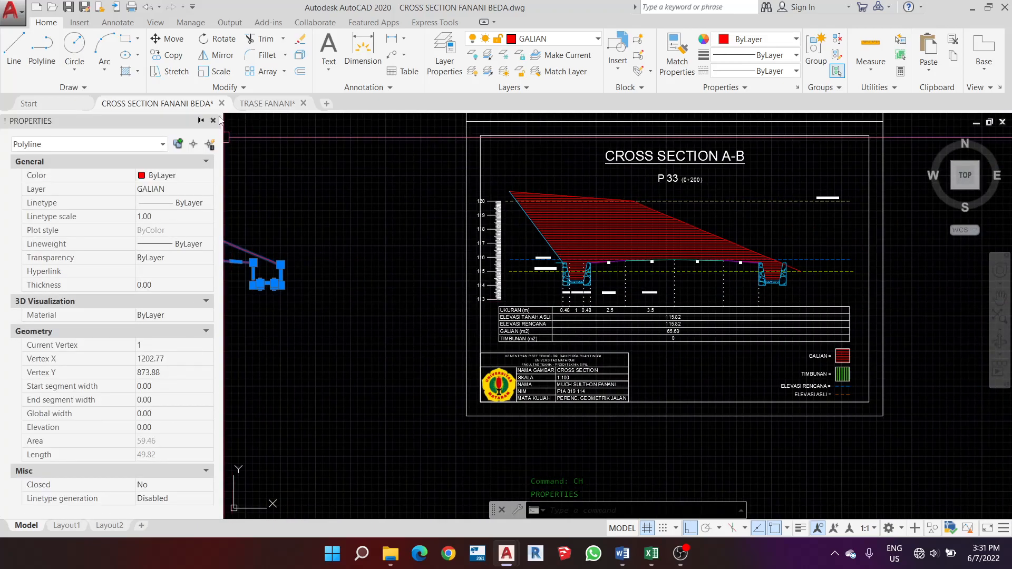
click(213, 121)
scroll(587, 364, up, 8)
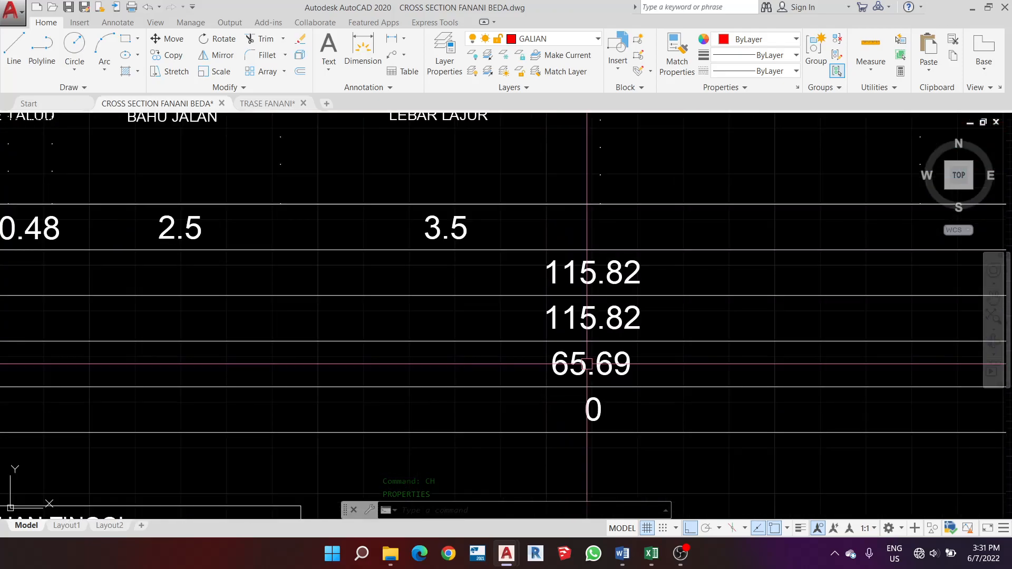
Set the GALIAN (m2) value in the P 33 data table to 59.46
key(Escape)
key(Escape)
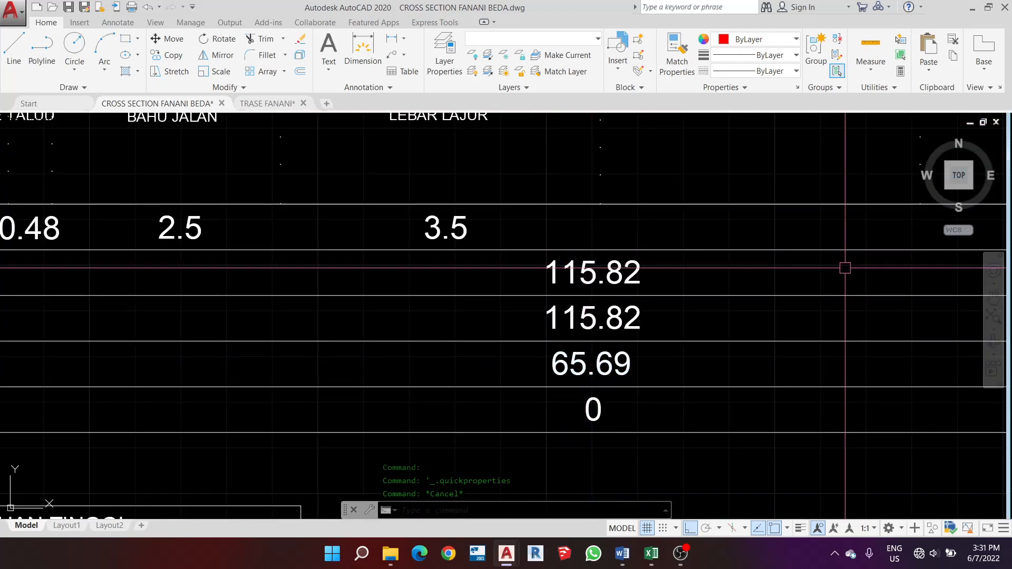
double_click(580, 364)
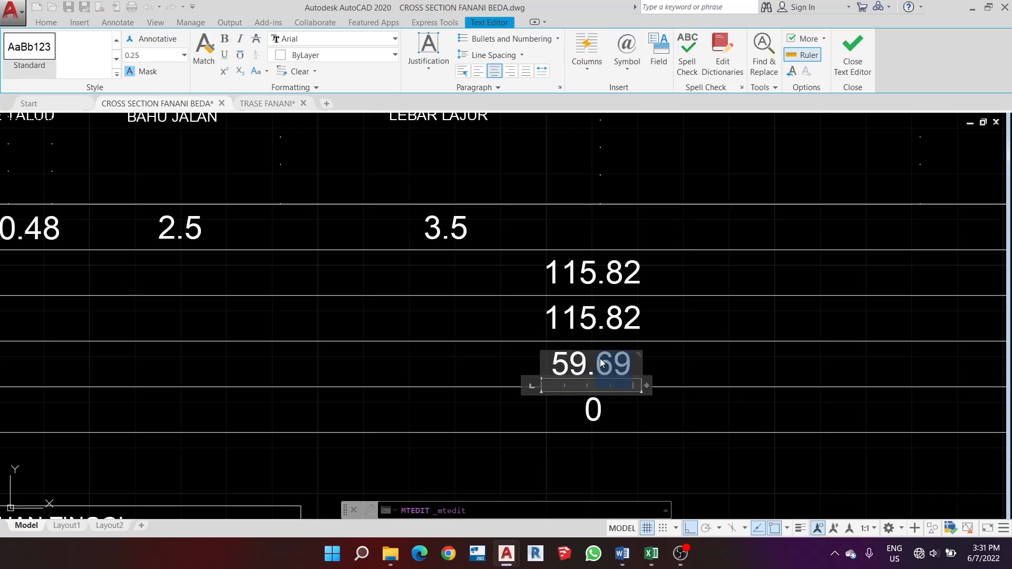
click(646, 194)
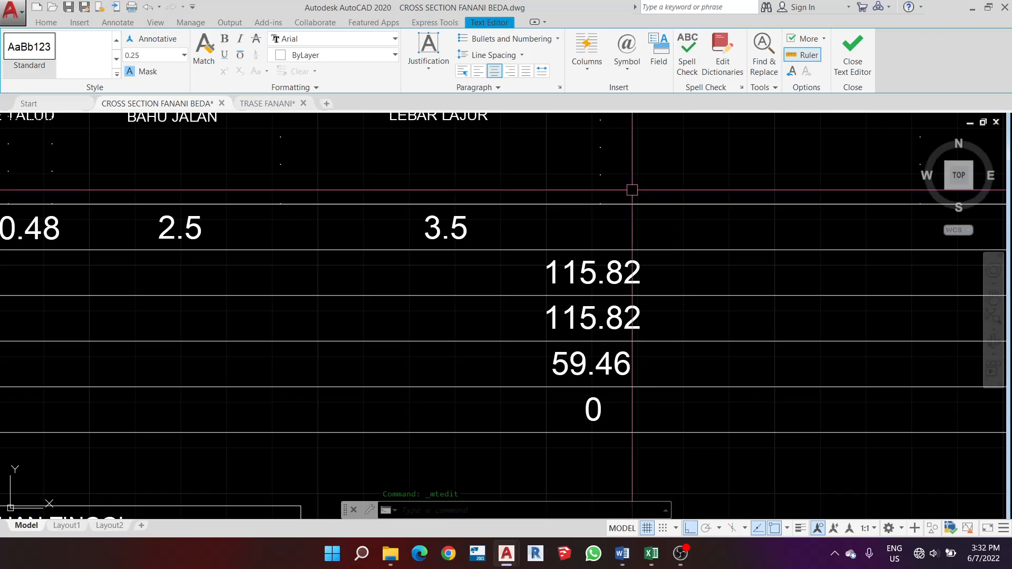
Review the completed P 33 cross section, its hatched cut area and the values in its data table
scroll(454, 369, down, 9)
scroll(472, 327, up, 2)
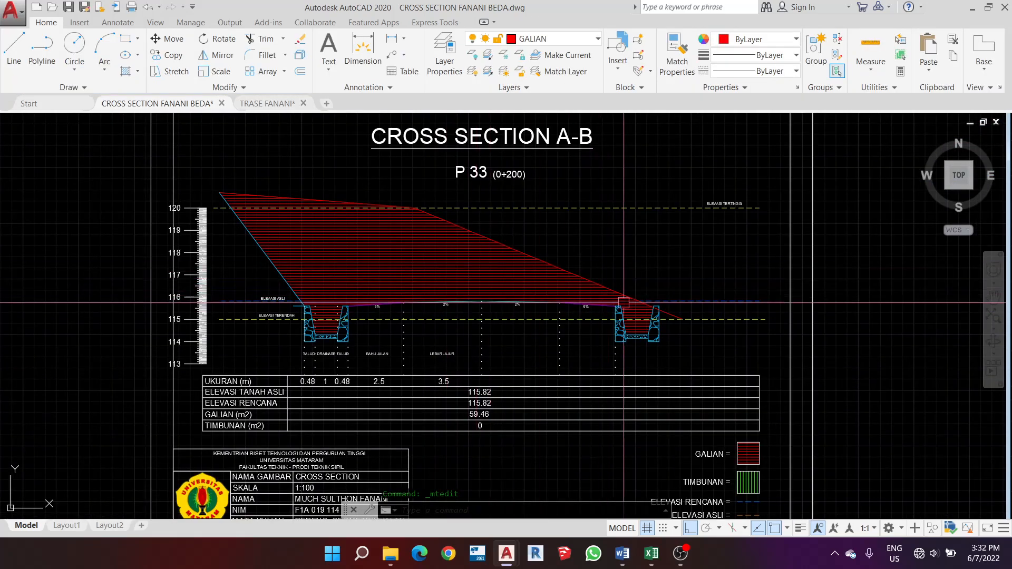
scroll(622, 306, up, 2)
scroll(594, 262, down, 4)
scroll(491, 342, up, 6)
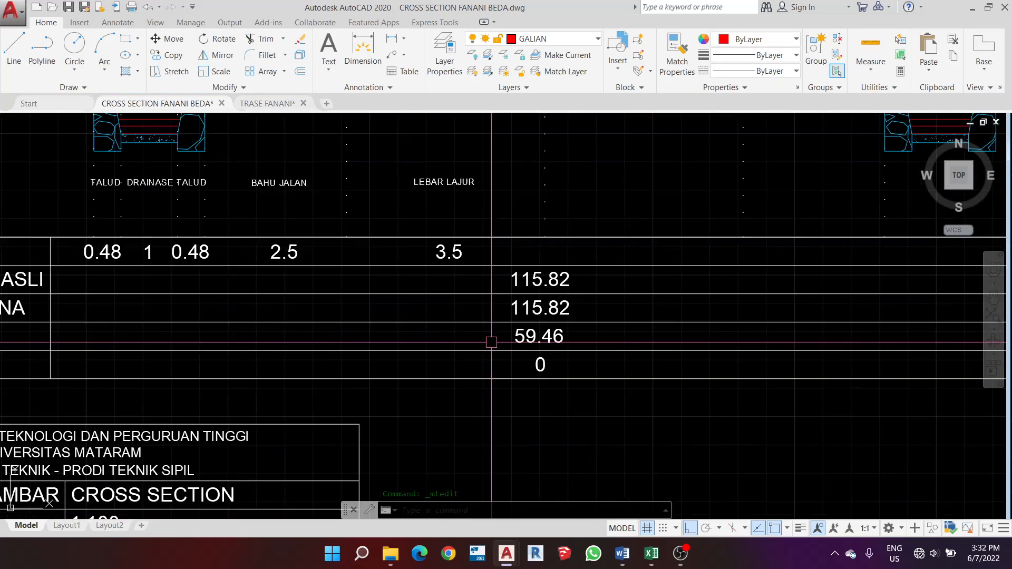
scroll(491, 342, down, 1)
scroll(533, 327, down, 5)
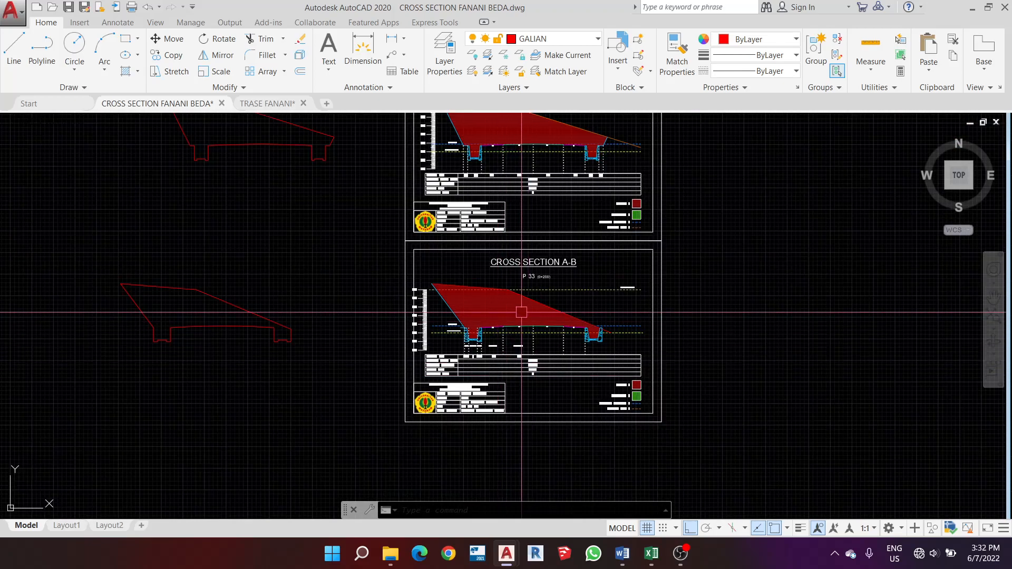
scroll(521, 312, up, 2)
scroll(520, 311, up, 2)
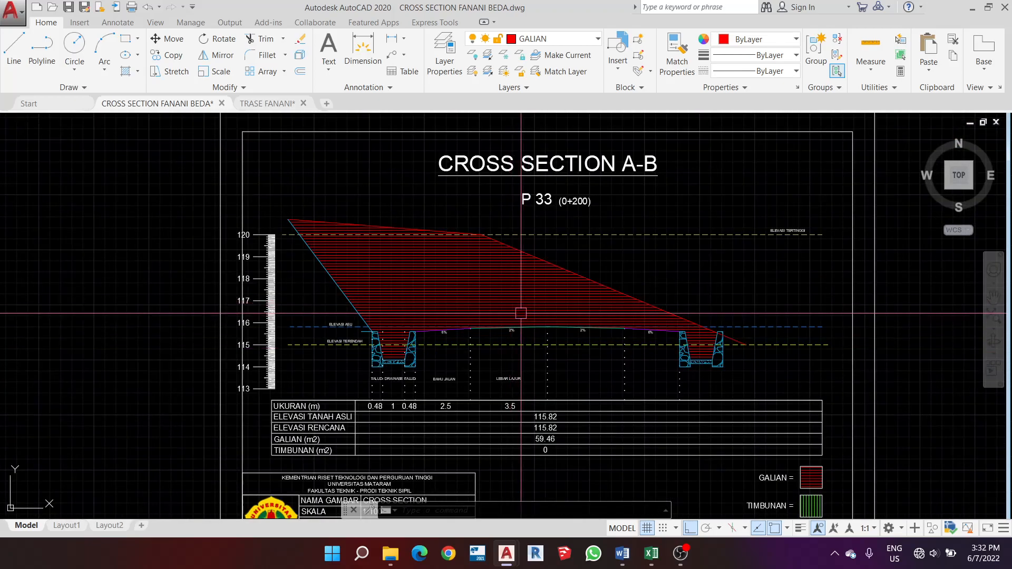
scroll(540, 324, up, 2)
double_click(554, 346)
key(Escape)
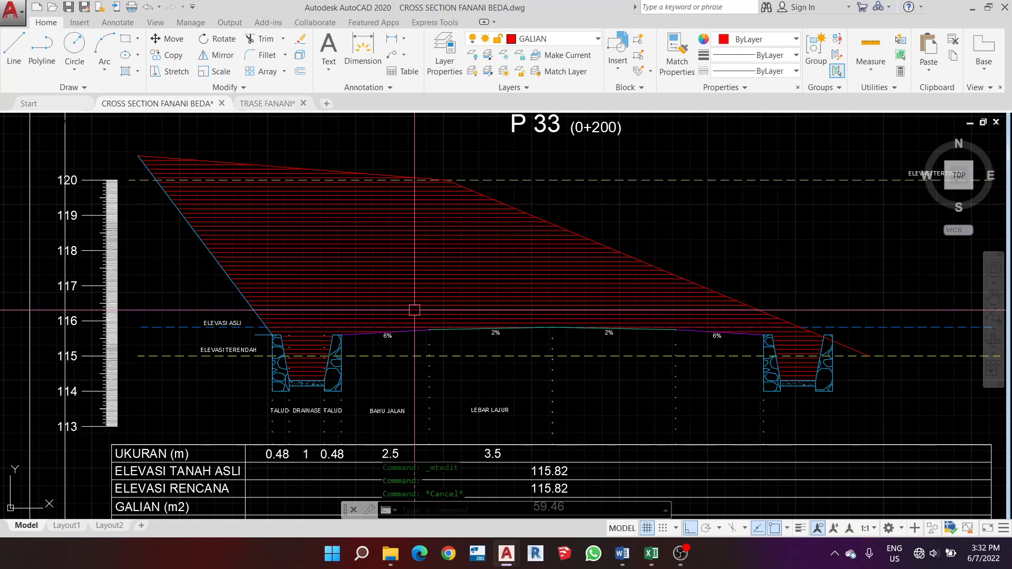
scroll(443, 346, up, 4)
scroll(437, 345, down, 2)
scroll(437, 346, down, 5)
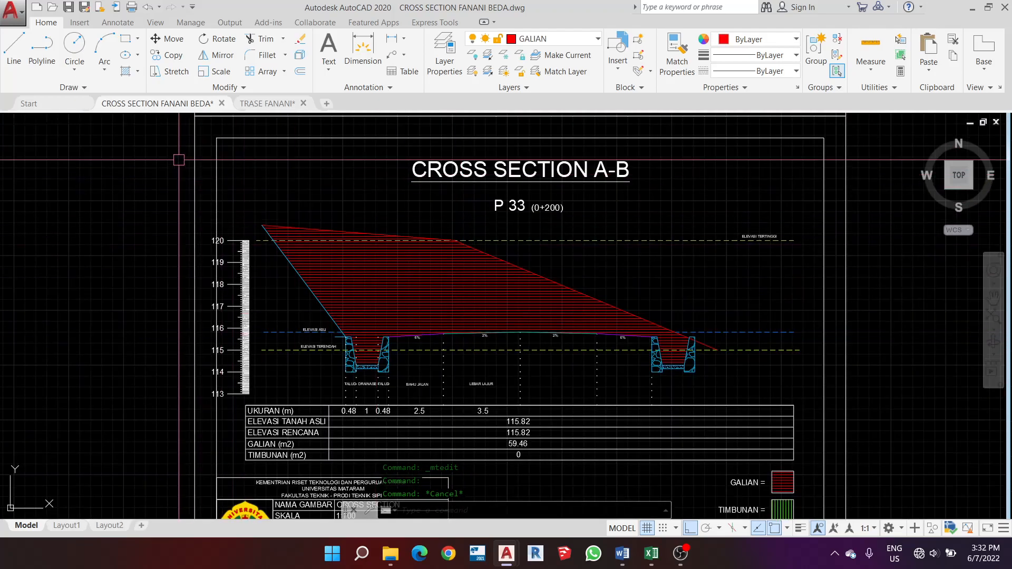
Switch to the TRASE FANANI drawing and examine the cross-section lines where they meet the road alignment and contours
click(271, 104)
scroll(438, 311, down, 2)
scroll(499, 240, up, 5)
scroll(519, 250, up, 2)
scroll(515, 245, down, 2)
scroll(535, 258, up, 2)
click(558, 261)
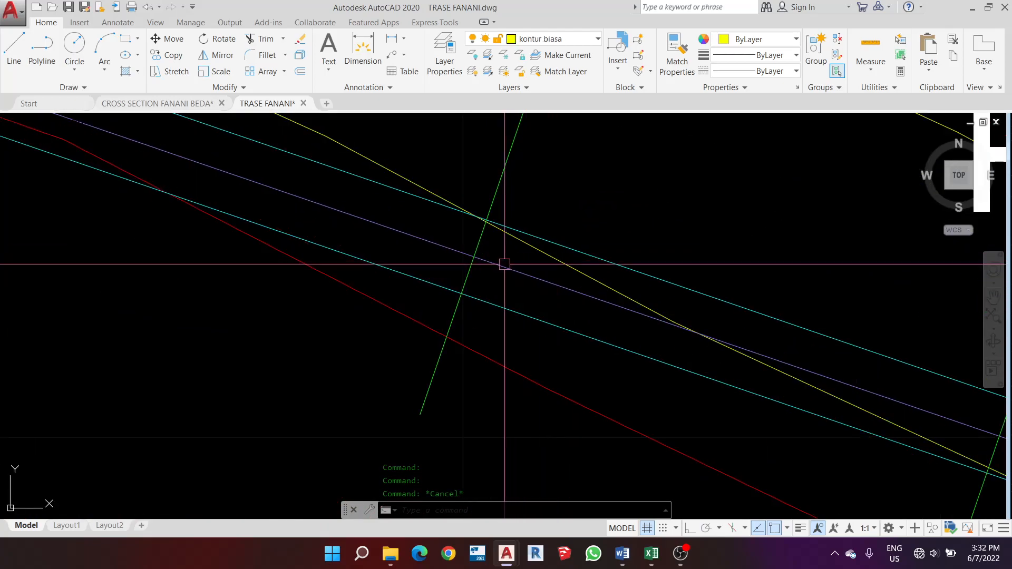
Examine where the contour lines cross the road edges around the P 33, P 34 and P 35 cross-section lines
scroll(500, 269, down, 3)
scroll(475, 292, up, 3)
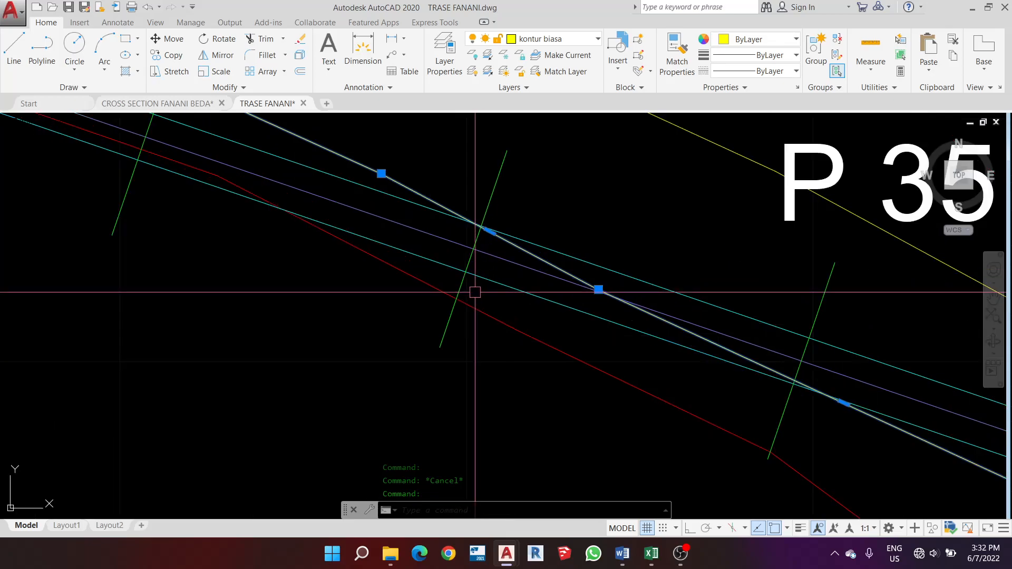
scroll(486, 295, down, 3)
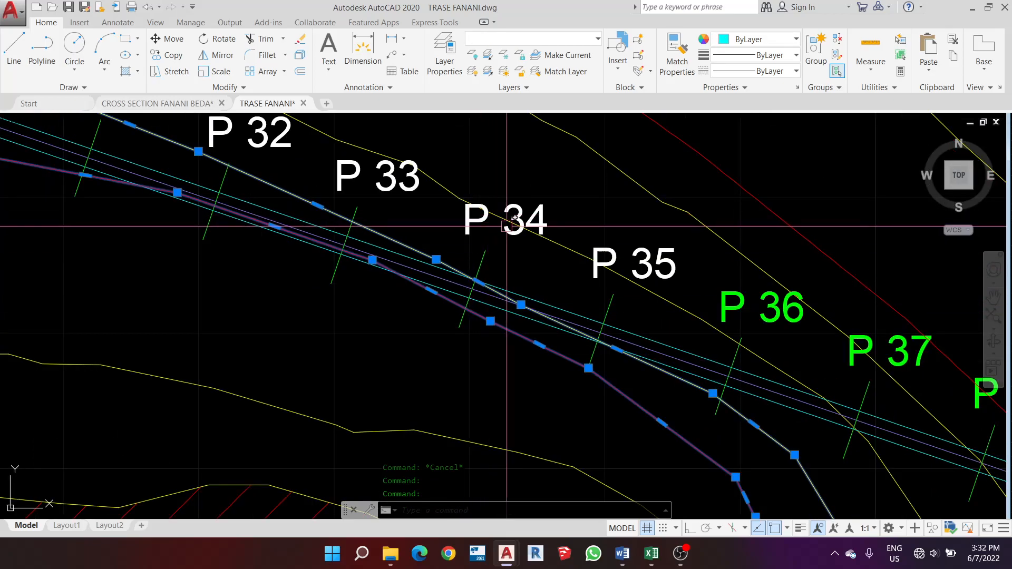
key(Escape)
scroll(451, 259, up, 3)
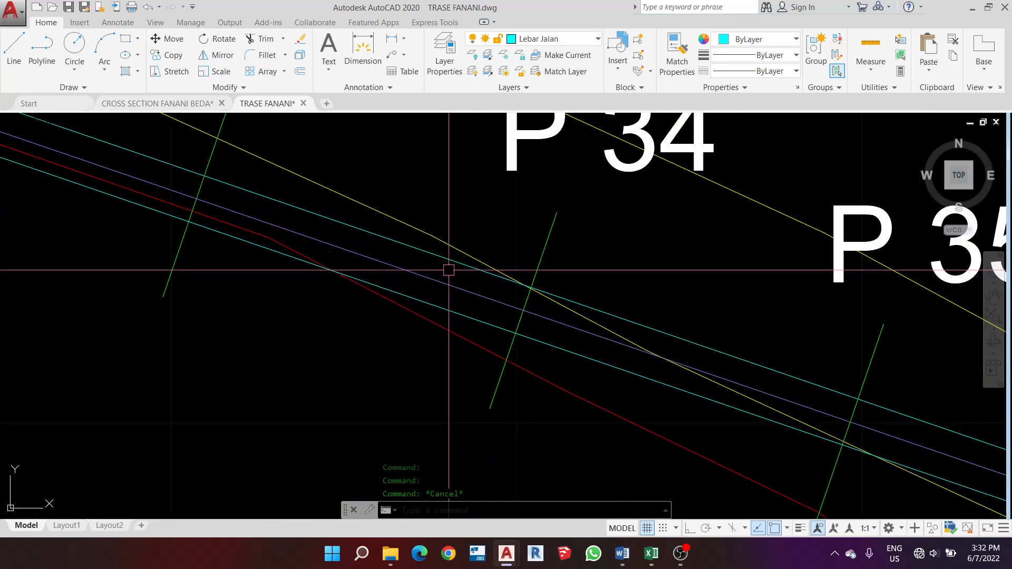
Switch to the CROSS SECTION FANANI BEDA drawing and inspect the P 33 road surface slope lines and hatched cut area
click(171, 104)
scroll(530, 335, up, 4)
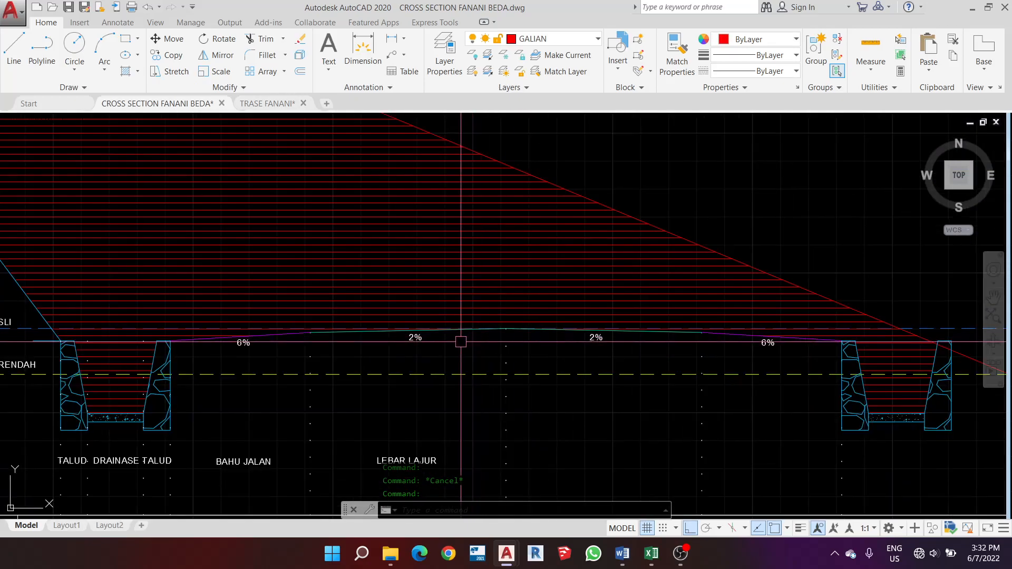
scroll(330, 342, up, 4)
click(310, 327)
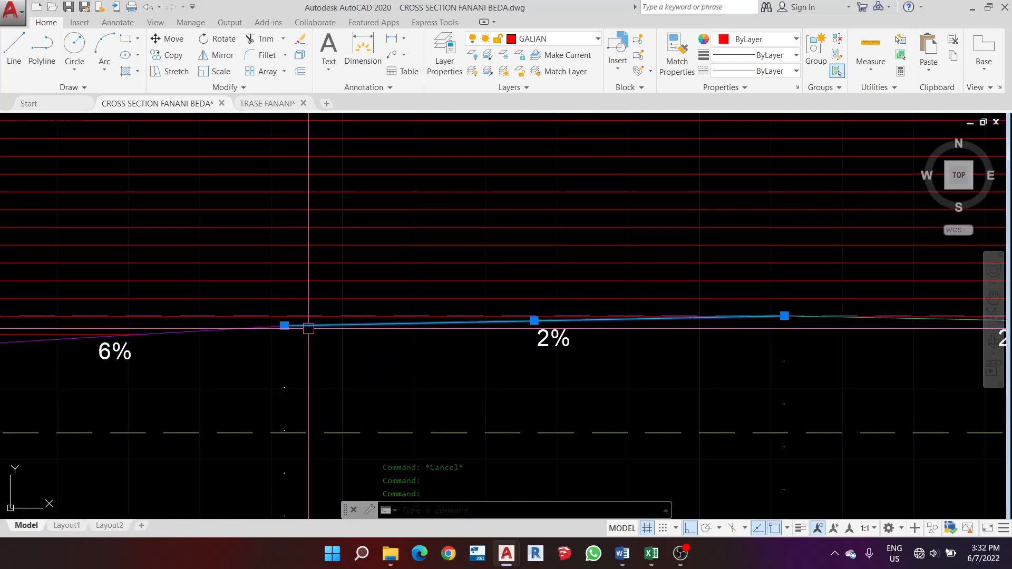
scroll(317, 327, down, 5)
key(Escape)
scroll(424, 288, up, 2)
scroll(424, 287, down, 3)
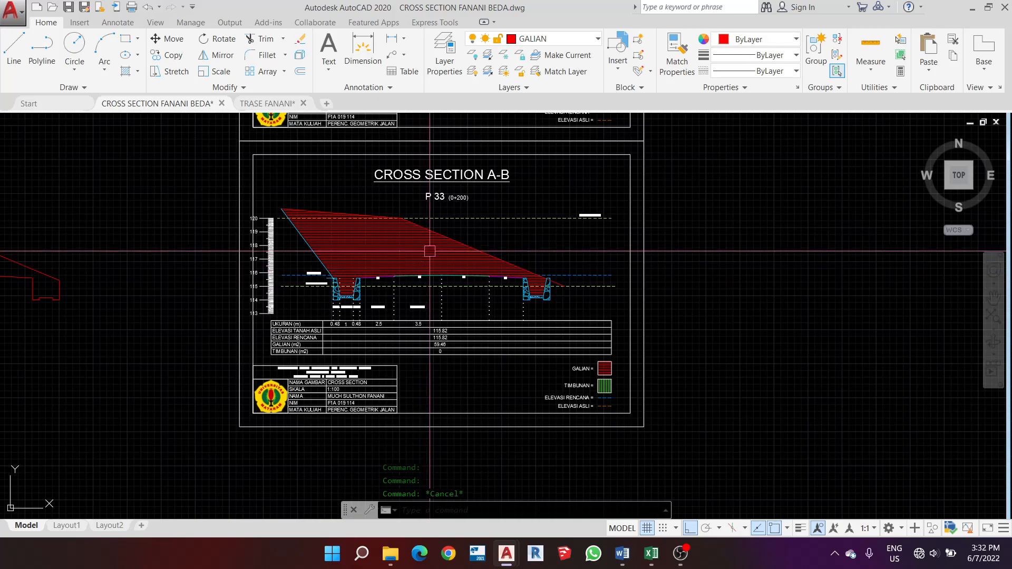
scroll(430, 232, up, 3)
scroll(431, 235, down, 3)
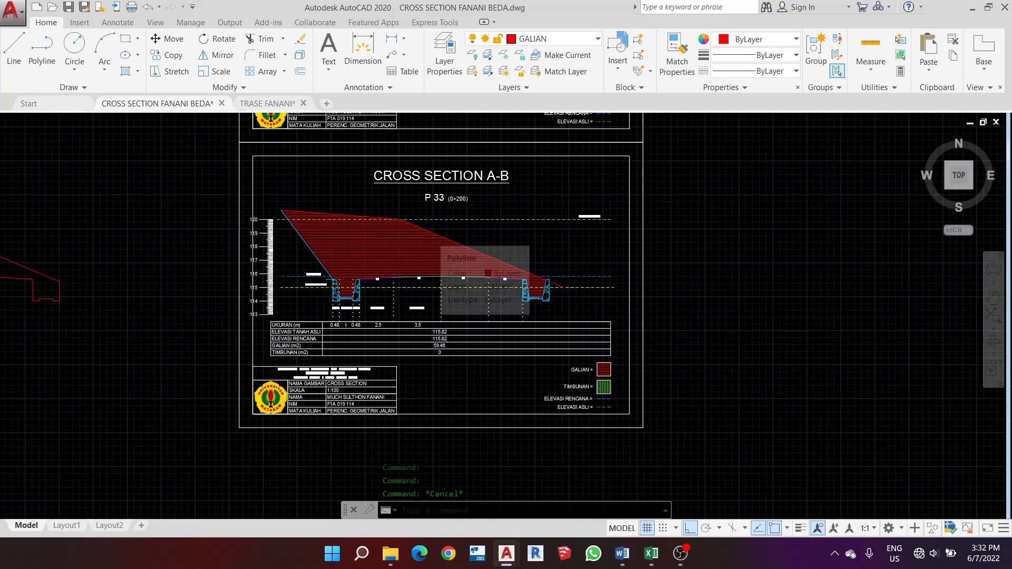
scroll(432, 237, up, 3)
scroll(396, 301, down, 4)
scroll(396, 209, up, 3)
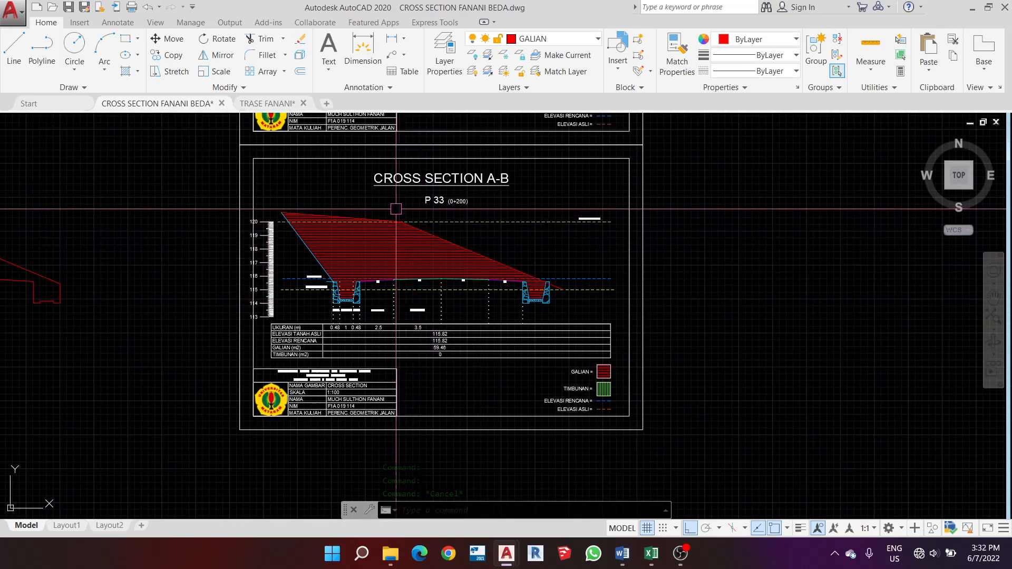
Examine the ELEVASI TERTINGGI, ELEVASI ASLI and ELEVASI TERENDAH reference lines in the P 33 cross section
scroll(431, 178, up, 2)
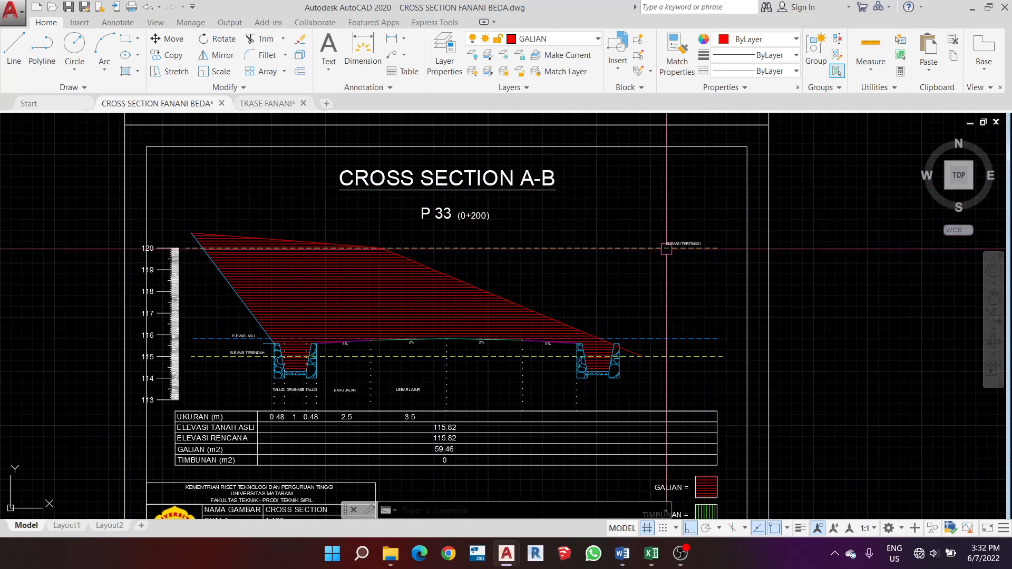
scroll(659, 252, up, 2)
scroll(693, 218, down, 2)
scroll(696, 219, up, 4)
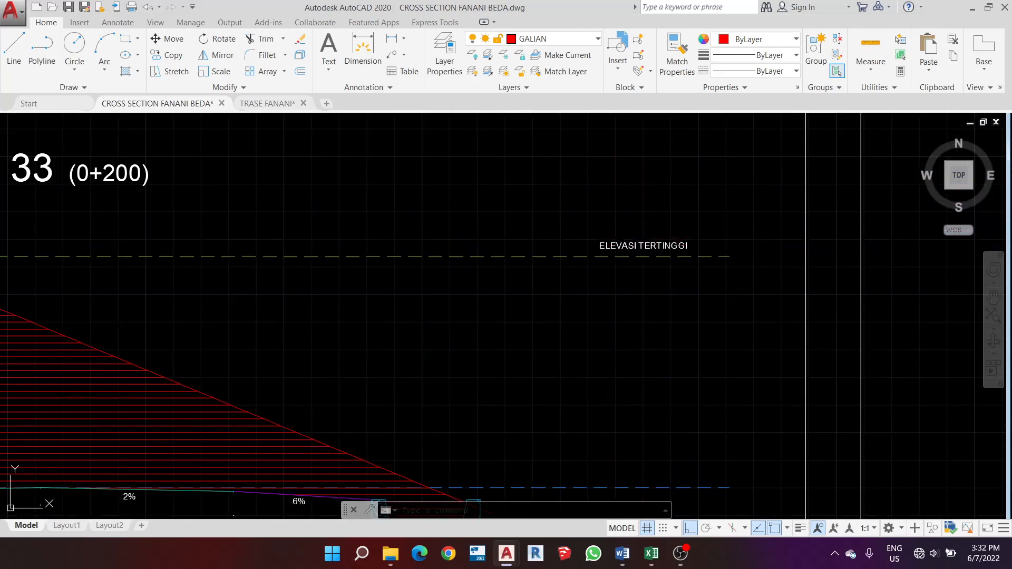
click(546, 204)
scroll(627, 211, down, 2)
click(629, 211)
scroll(635, 204, down, 2)
scroll(210, 345, up, 4)
scroll(169, 300, down, 3)
scroll(154, 271, up, 3)
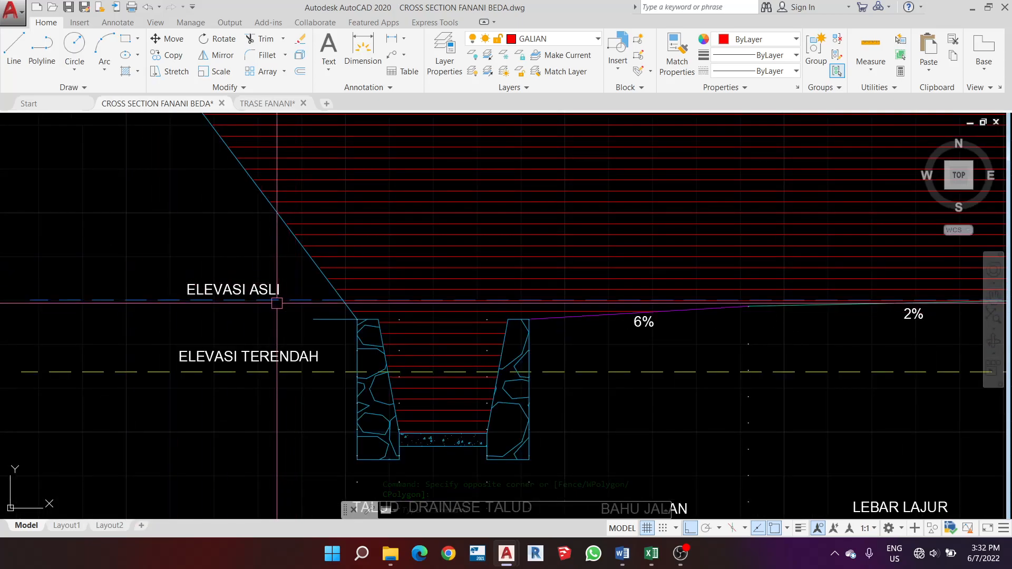
scroll(316, 280, down, 5)
scroll(341, 254, down, 3)
scroll(347, 235, up, 3)
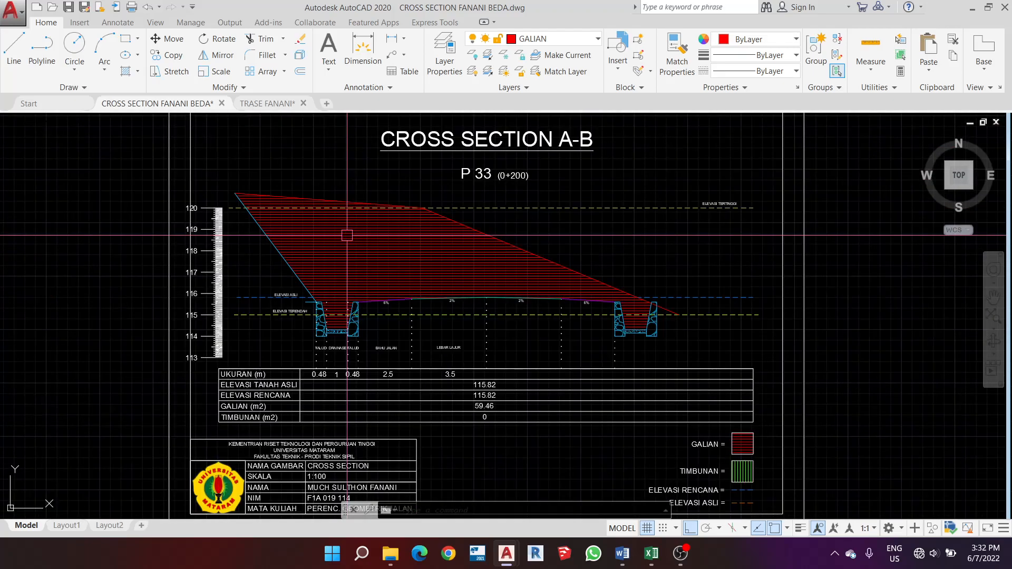
scroll(347, 235, down, 3)
scroll(381, 201, up, 3)
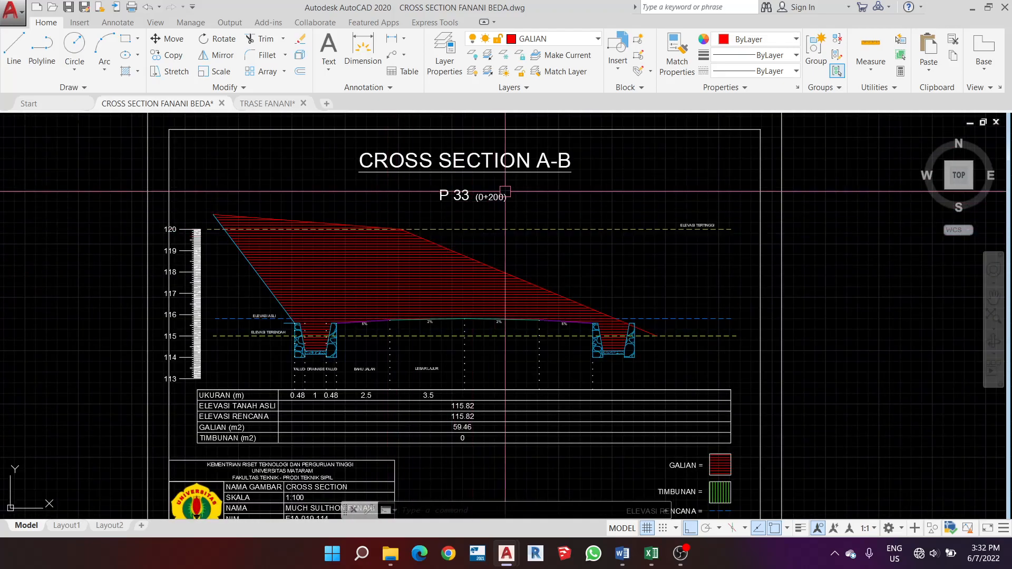
Return to the TRASE FANANI drawing and view the numbered cross-section lines around P 34 along the road alignment
click(268, 103)
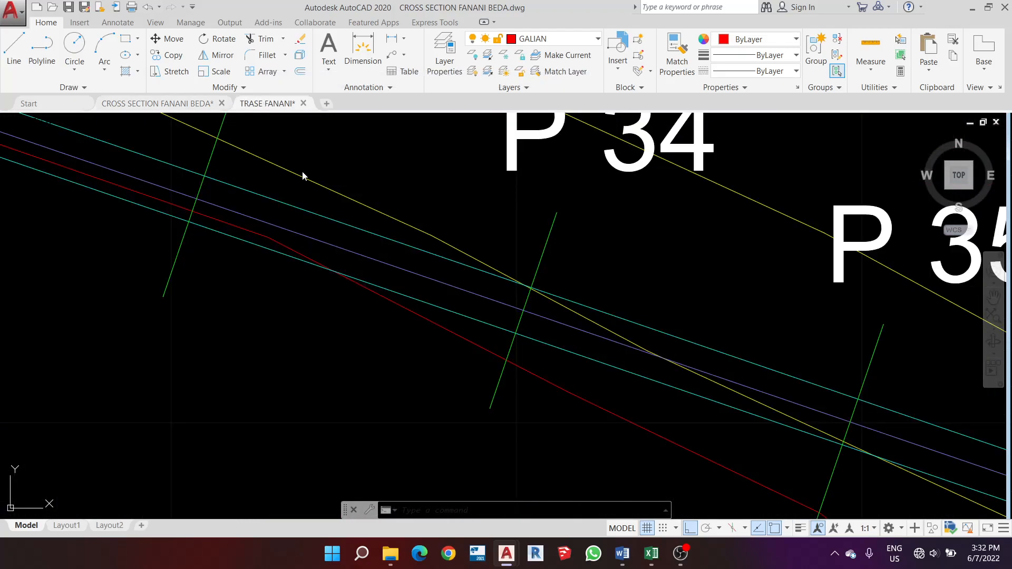
scroll(367, 225, down, 3)
scroll(408, 284, up, 3)
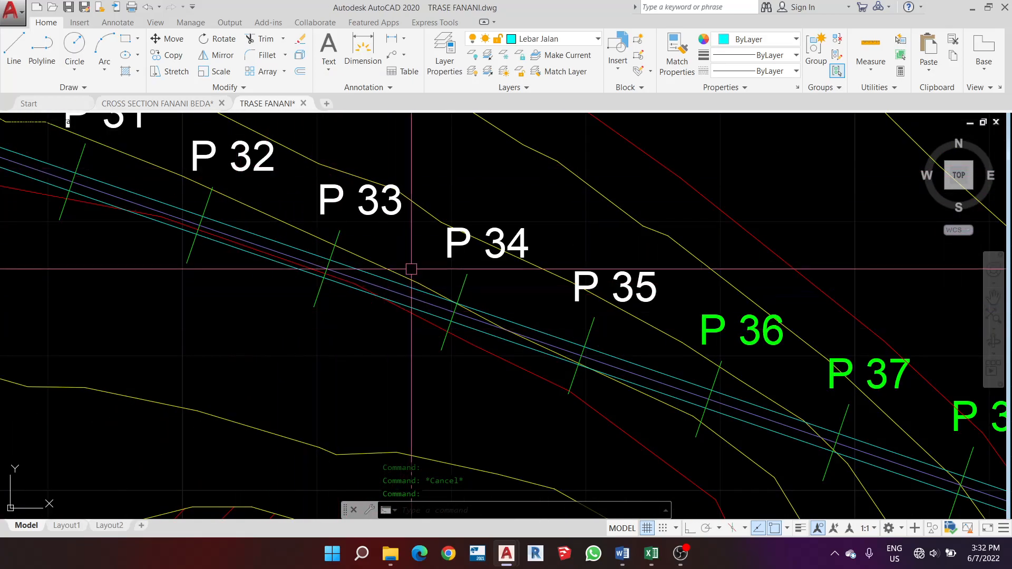
Switch back to the CROSS SECTION FANANI BEDA drawing and review the whole P 33 sheet with its data table
click(166, 107)
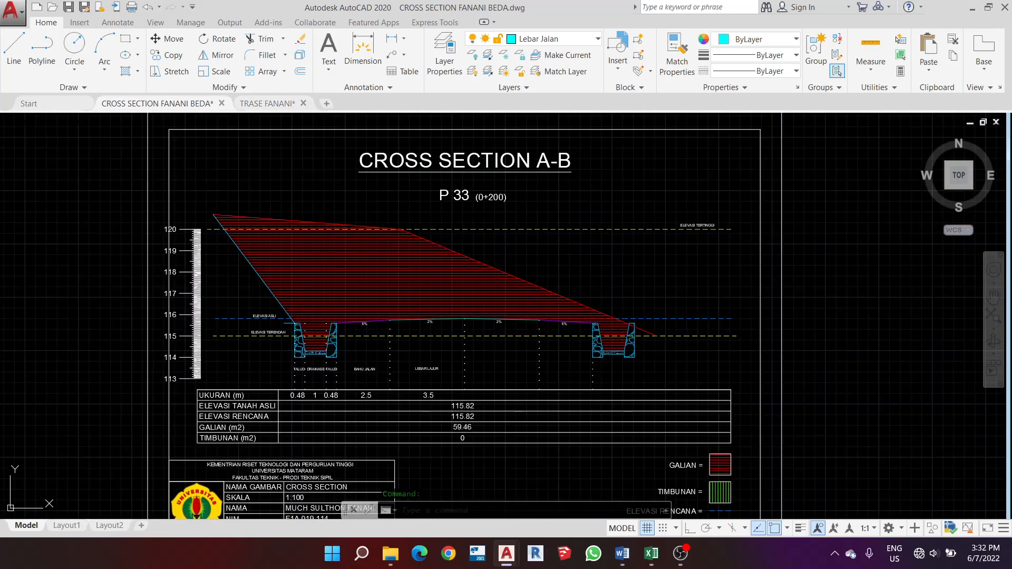
scroll(316, 208, down, 2)
scroll(359, 190, up, 2)
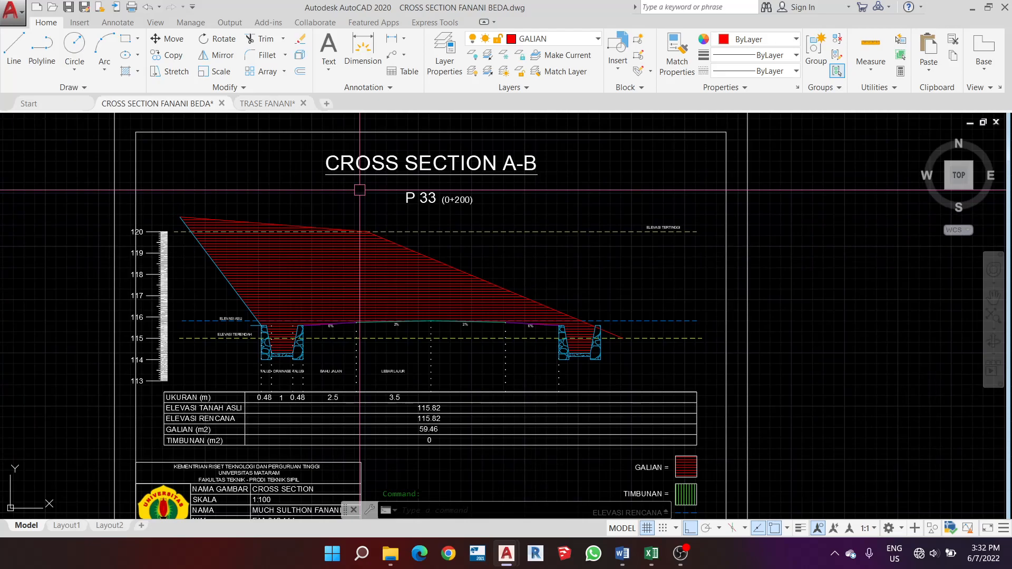
scroll(359, 190, down, 2)
scroll(354, 210, up, 2)
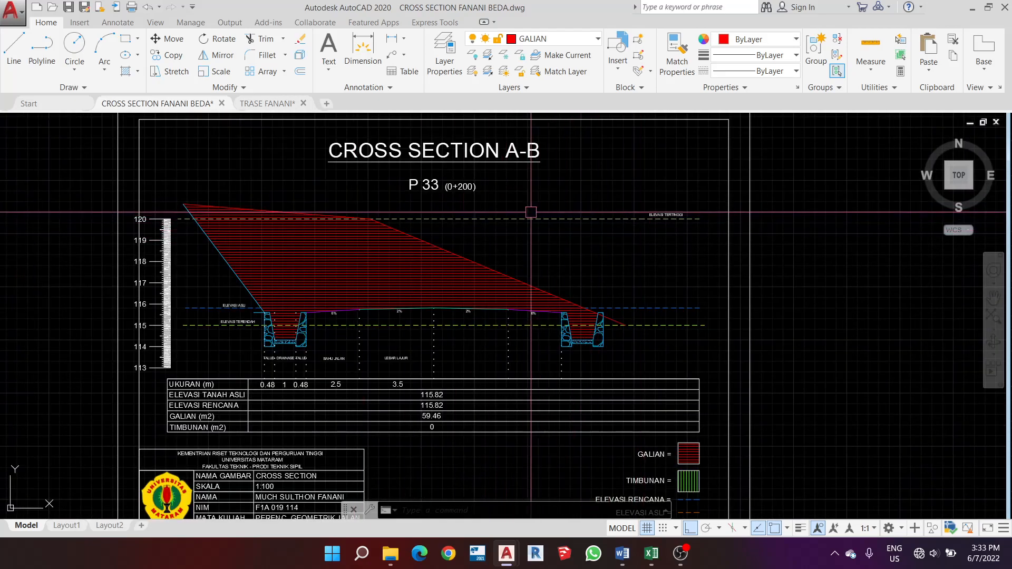
scroll(170, 201, up, 2)
scroll(337, 205, down, 4)
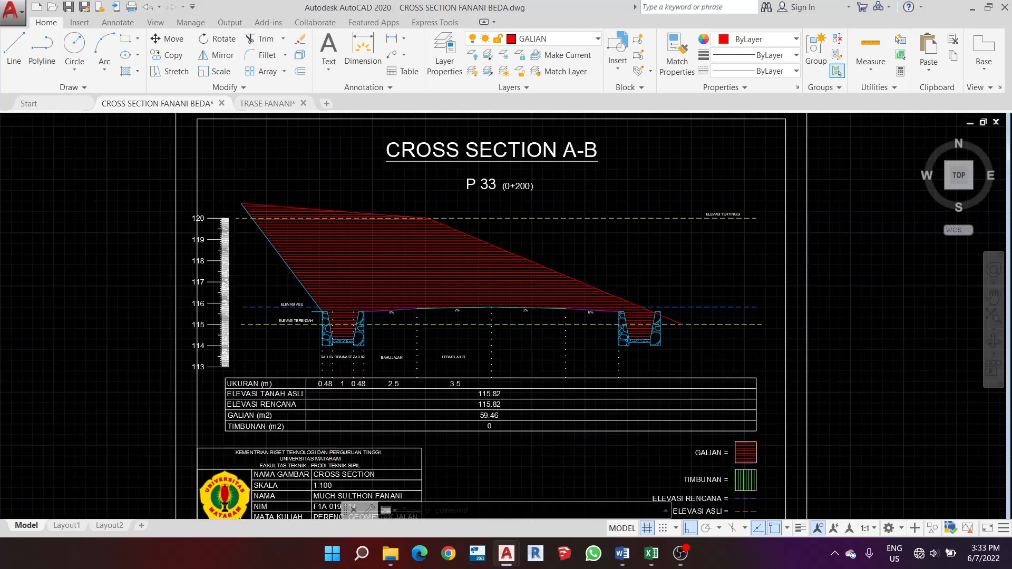
scroll(345, 192, up, 2)
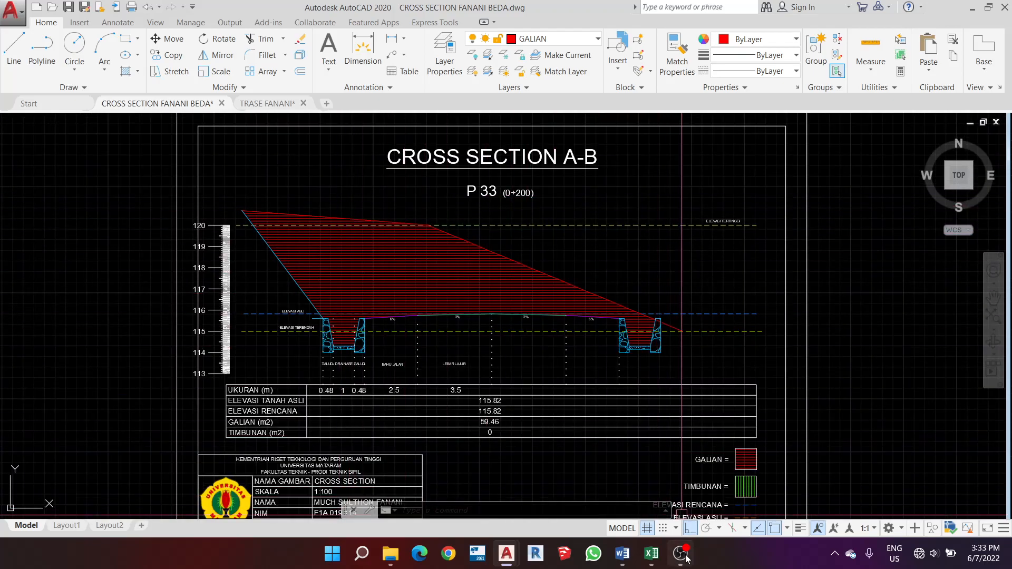